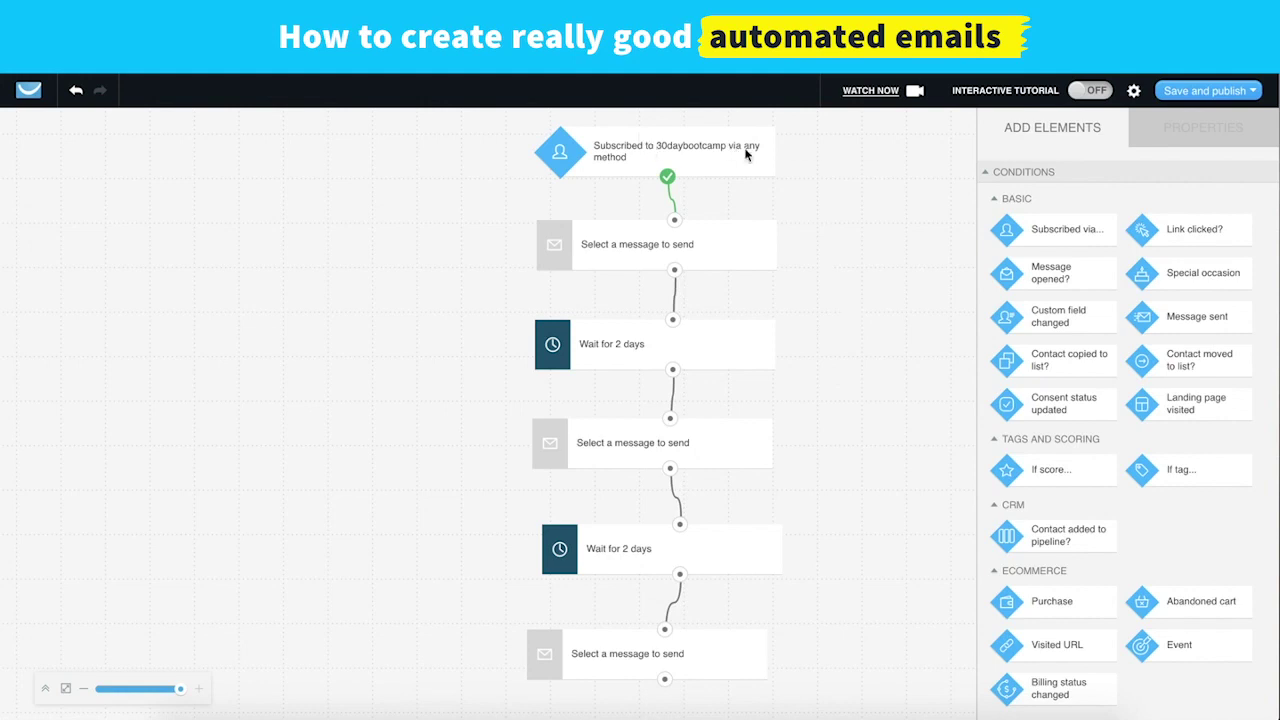
Examine the settings of the three send-message elements and the conditions and actions available for the workflow
left_click(745, 255)
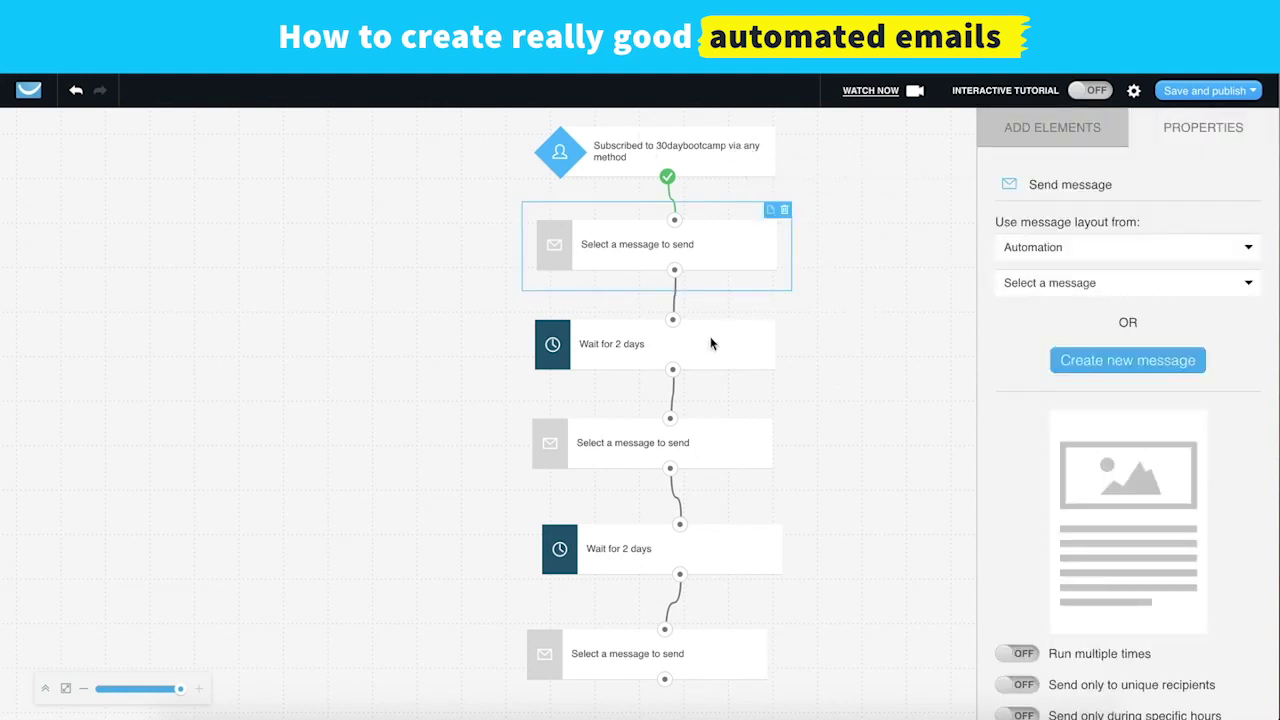
left_click(730, 452)
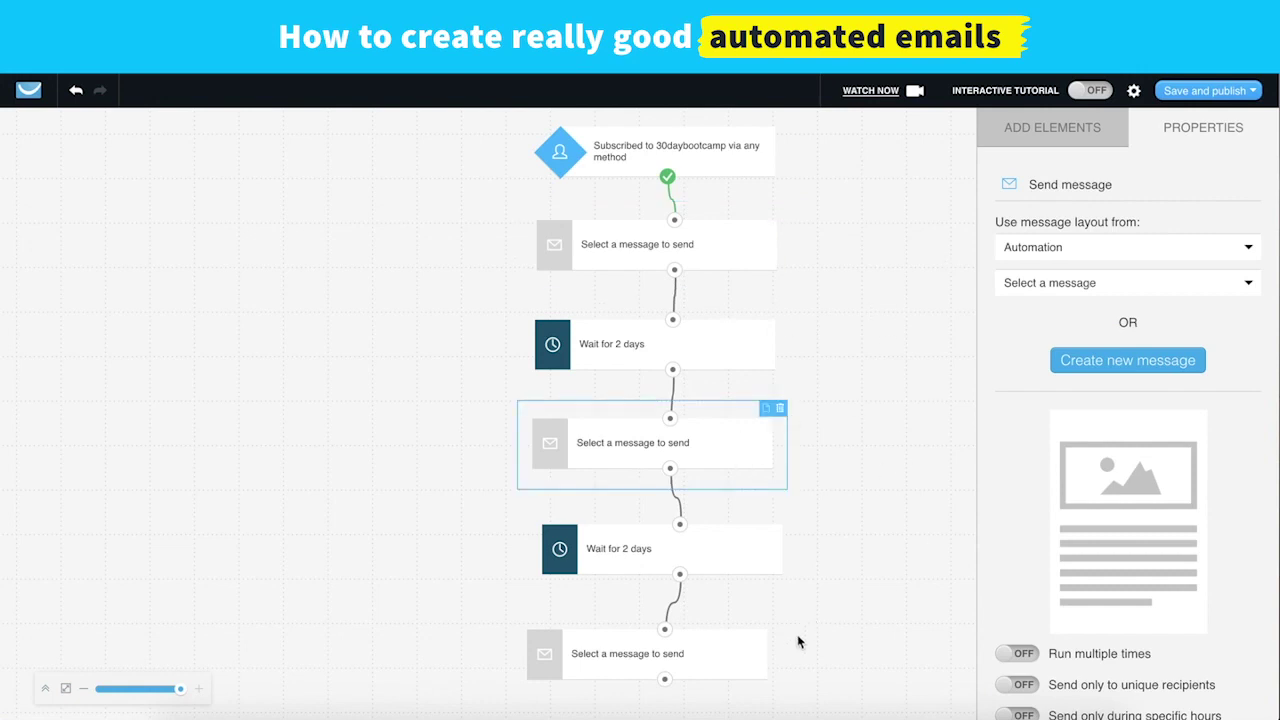
left_click(759, 667)
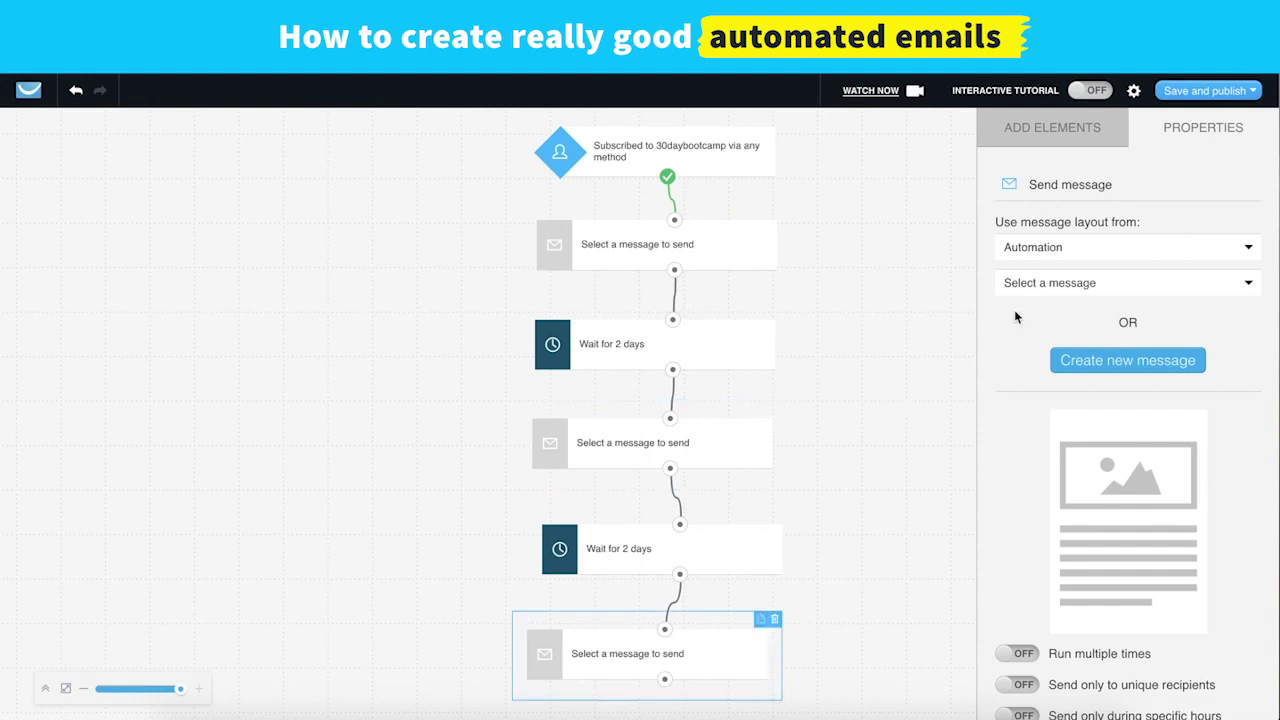
left_click(1088, 129)
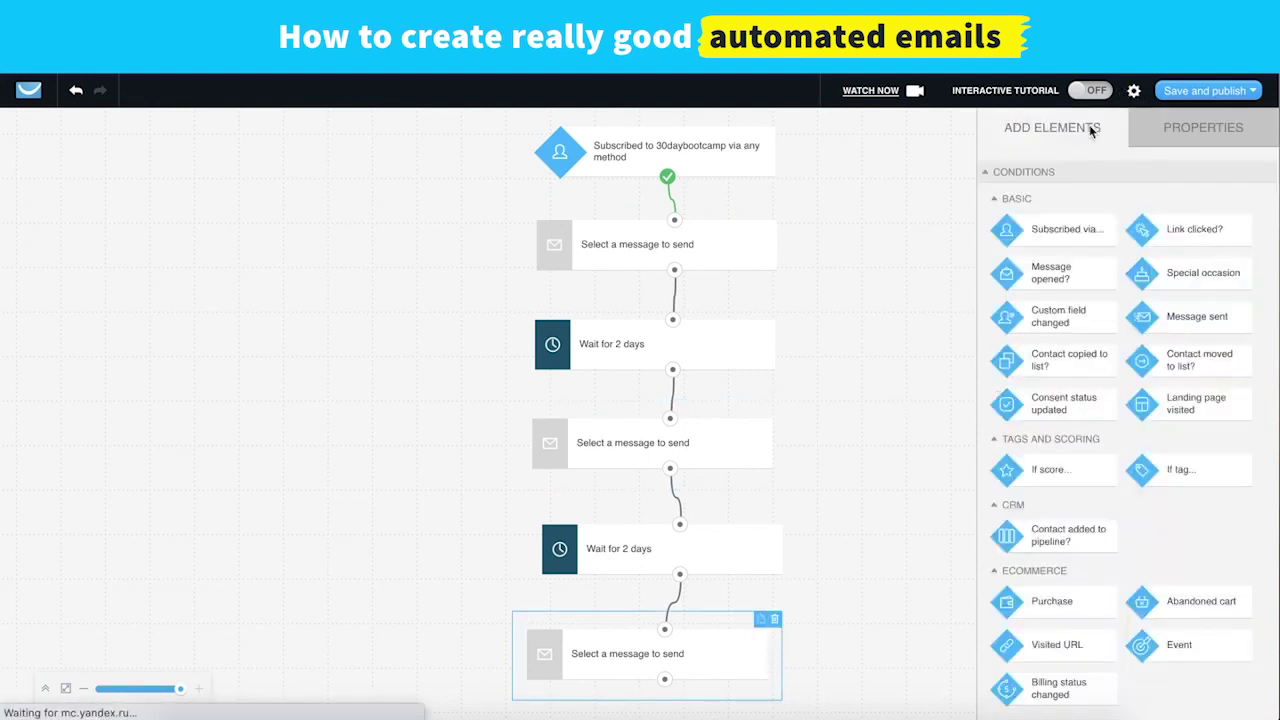
scroll(1110, 508, "down", 3)
scroll(1110, 508, "up", 3)
scroll(836, 299, "down", 1)
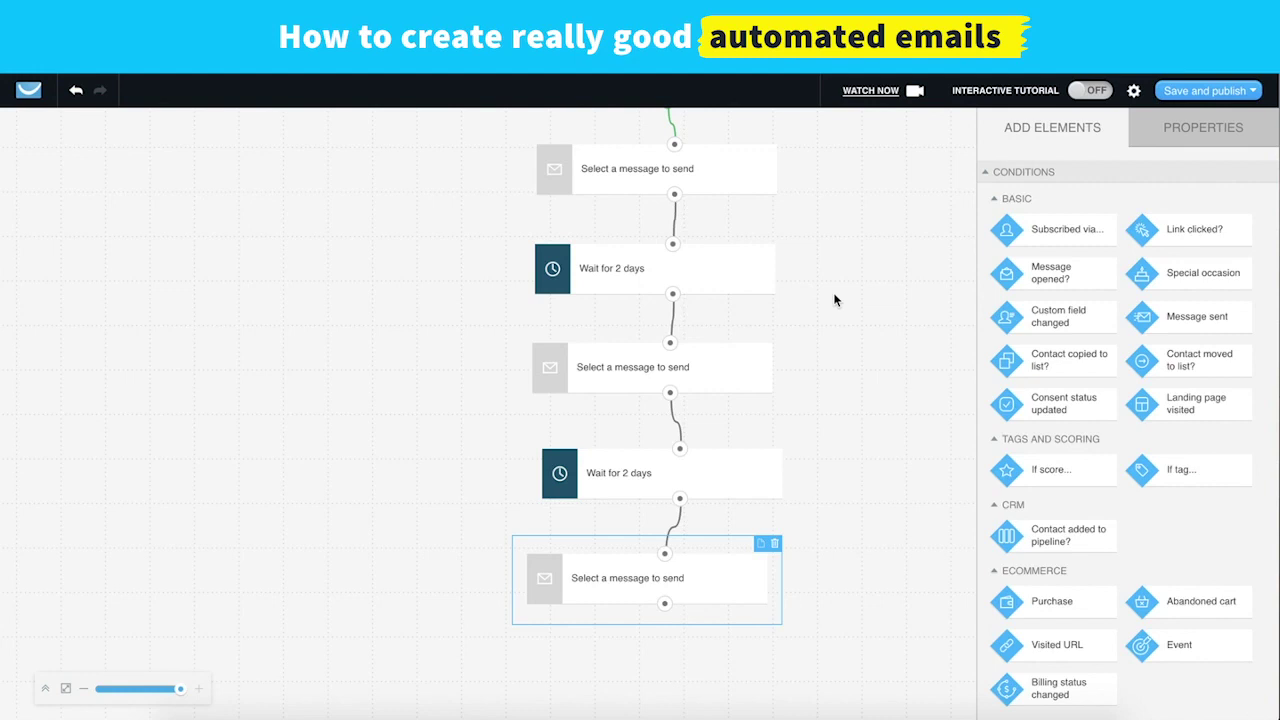
scroll(836, 300, "up", 2)
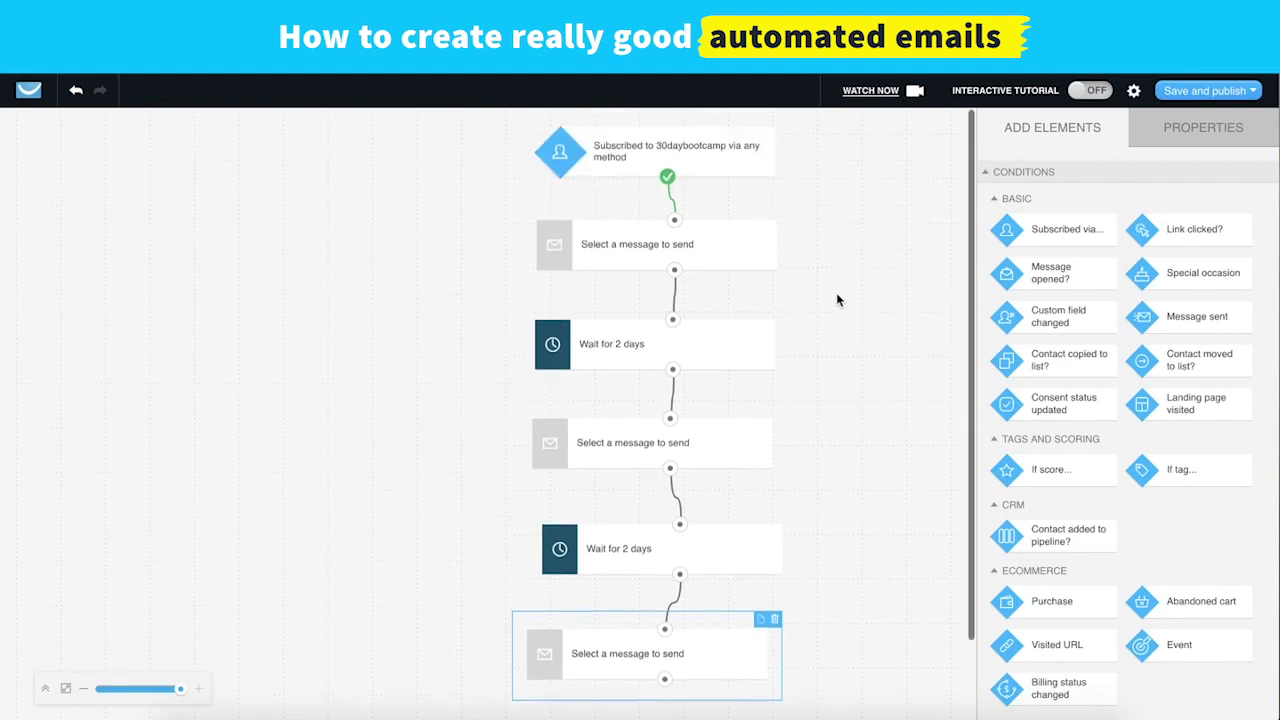
scroll(1212, 400, "down", 3)
scroll(1210, 401, "down", 2)
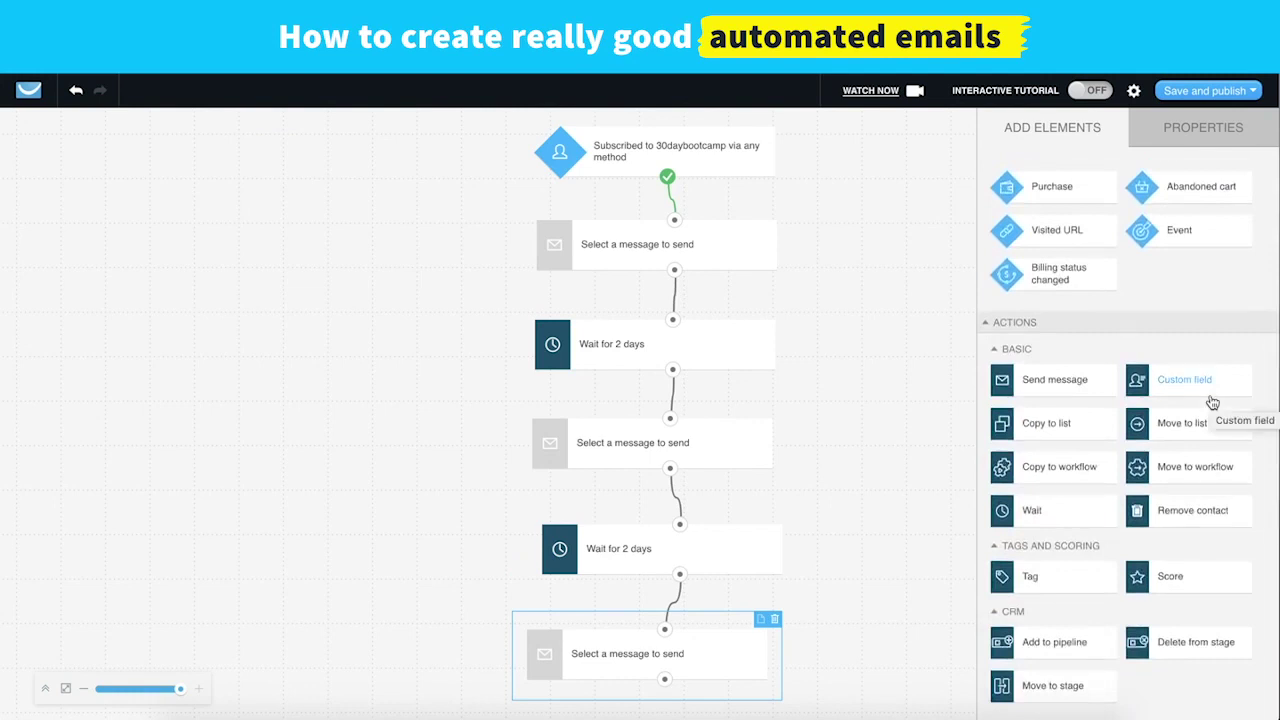
scroll(1212, 401, "up", 3)
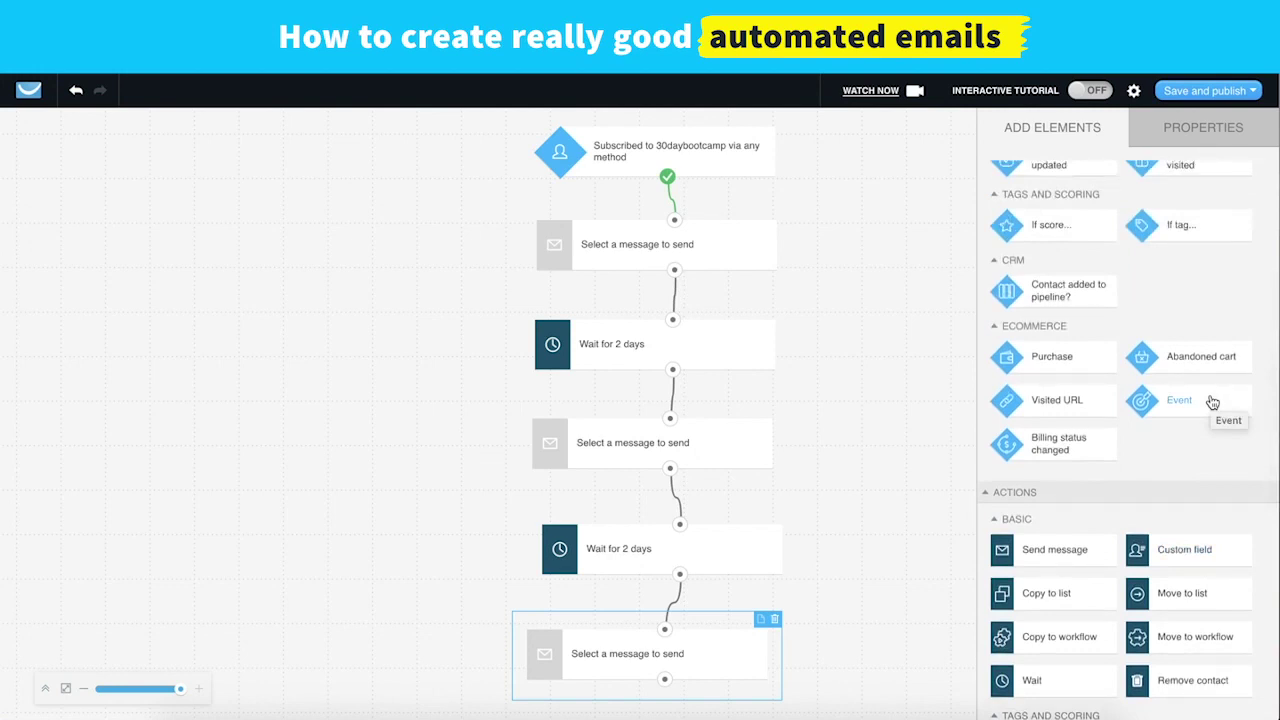
scroll(1212, 401, "up", 4)
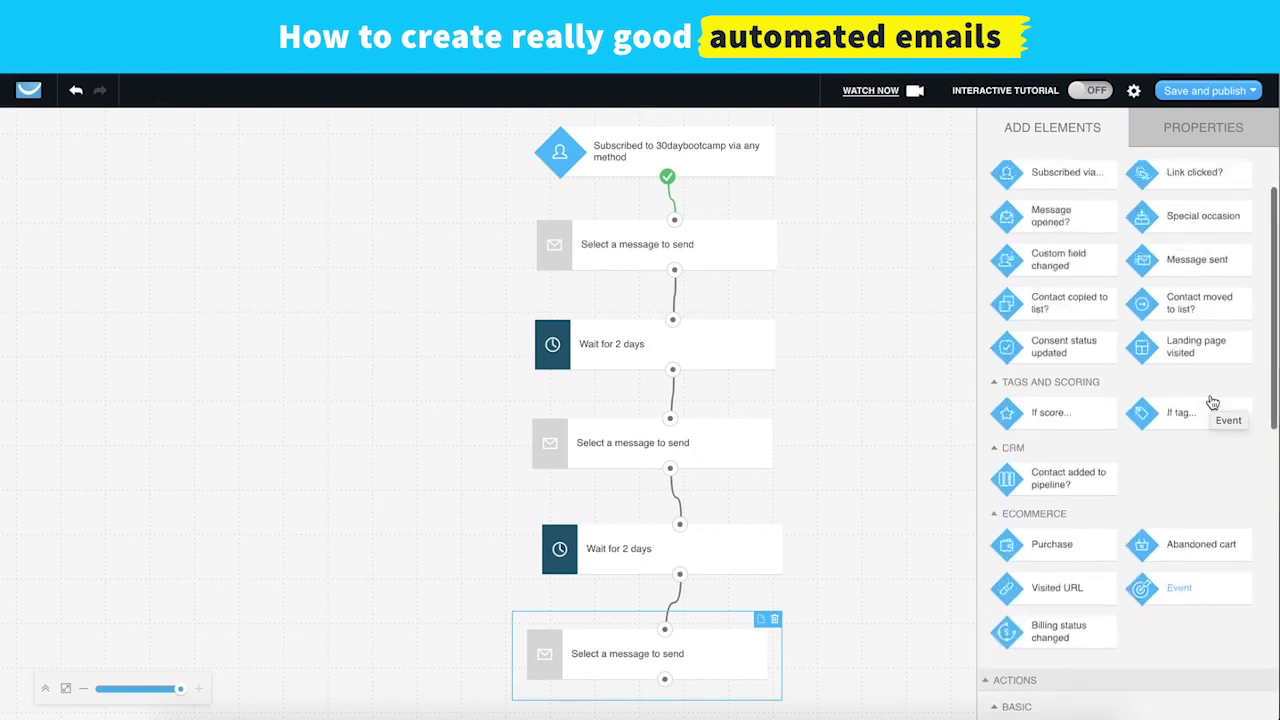
scroll(1200, 301, "down", 10)
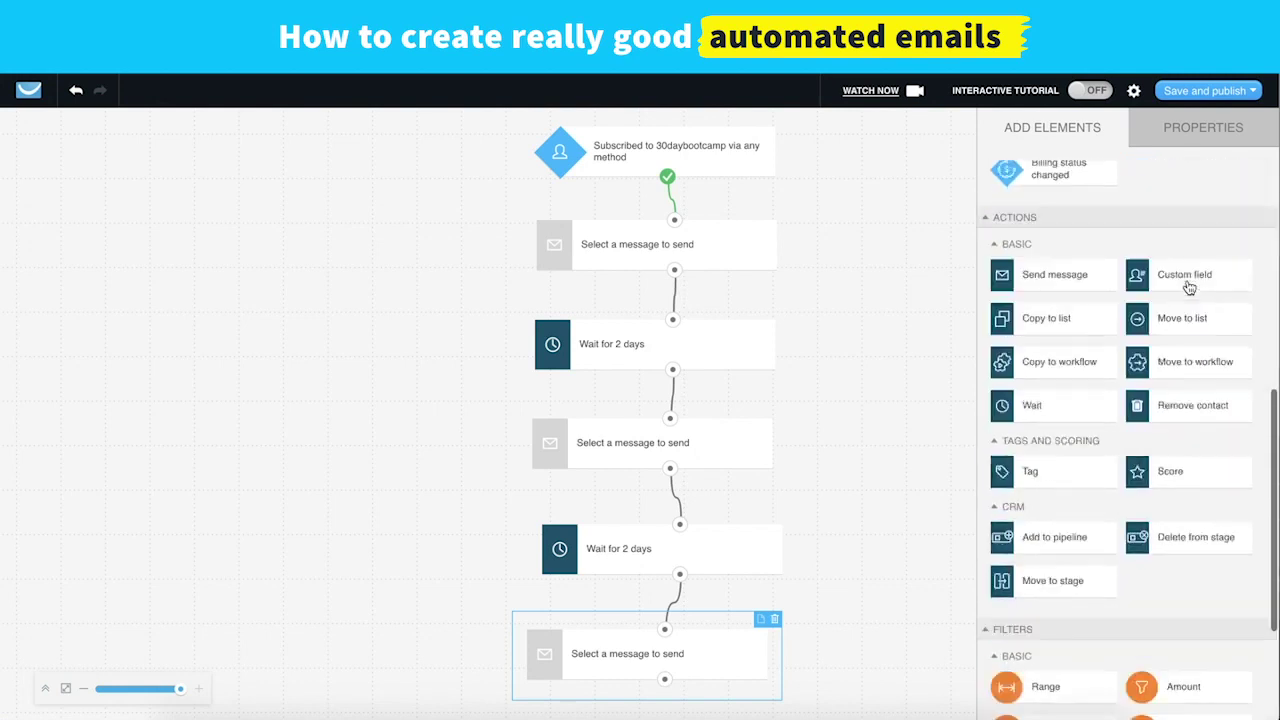
scroll(1095, 478, "up", 10)
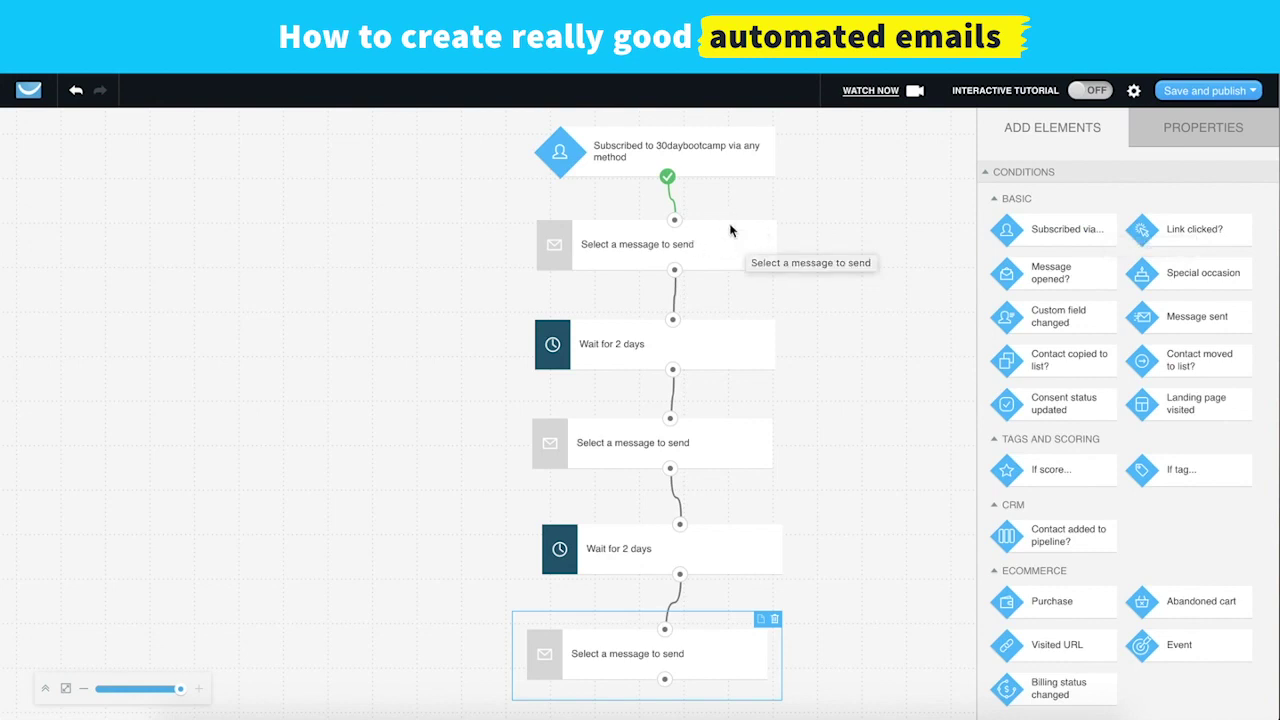
Create a new message for the first send-message element after the subscription condition and name it "Welcome"
left_click(755, 250)
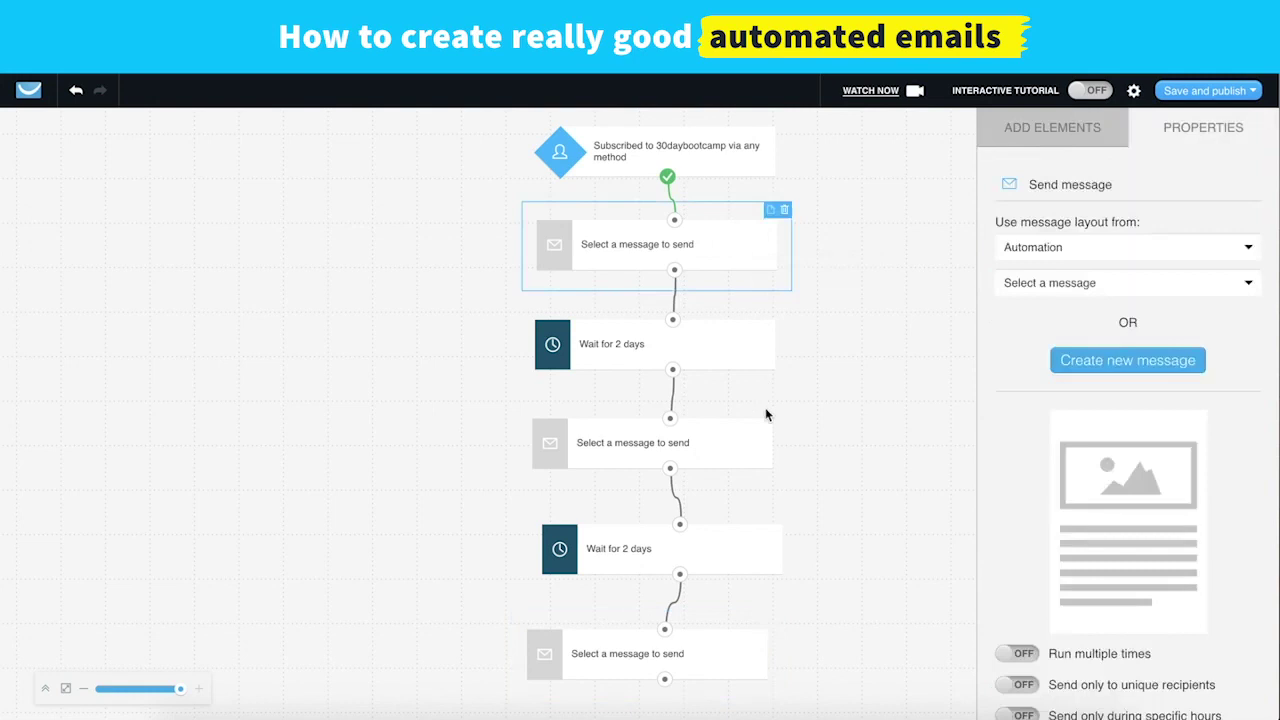
left_click(1093, 361)
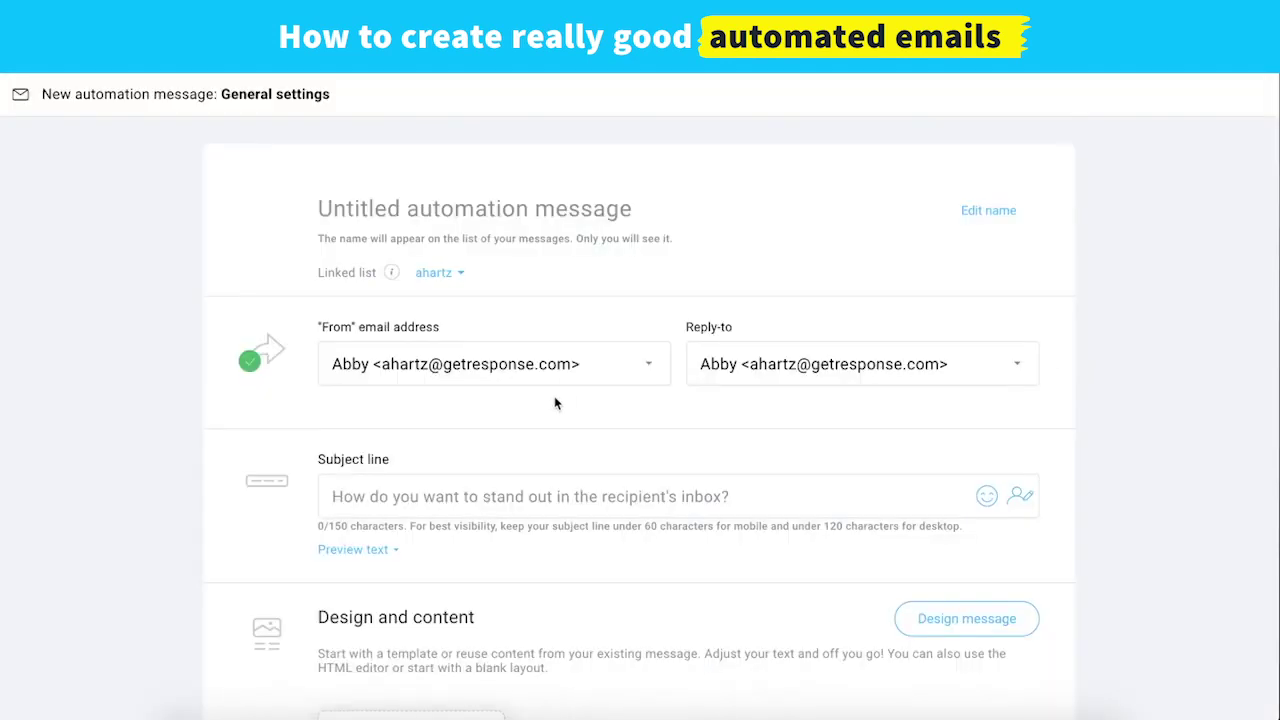
type("Welcome")
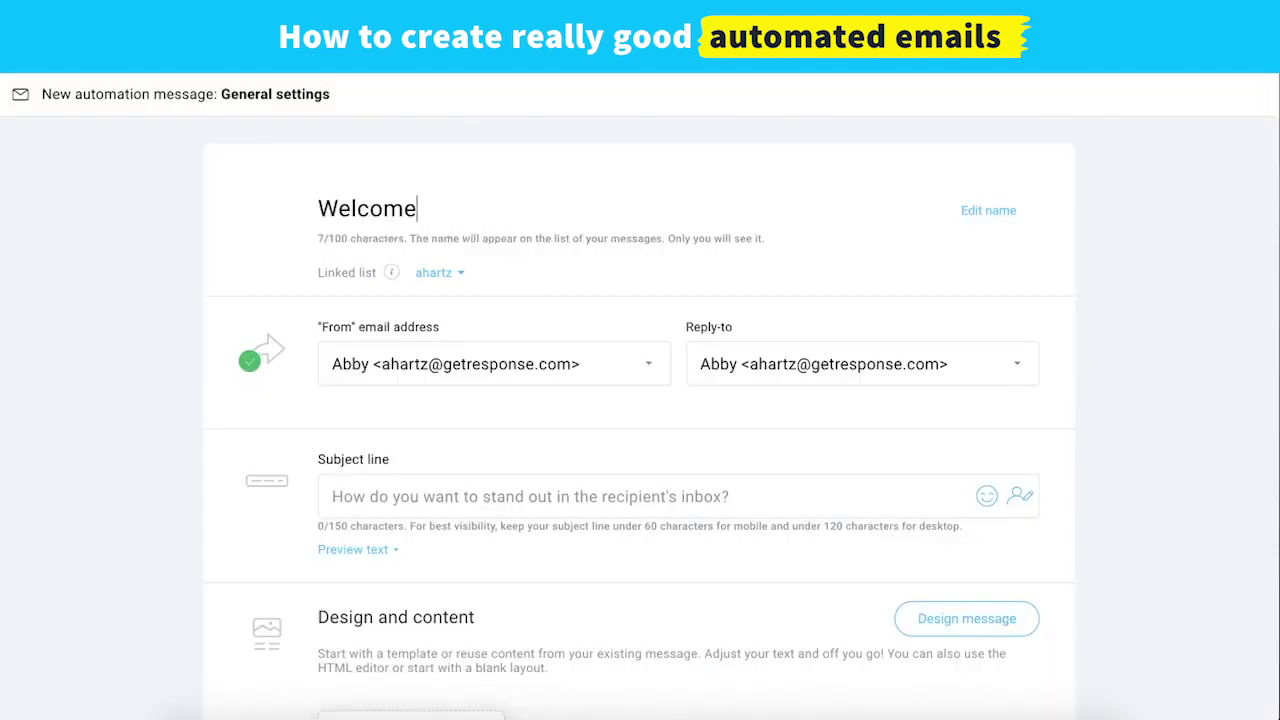
Enter "Thanks so much for joining us!" as the message's subject line
scroll(511, 417, "down", 1)
left_click(511, 446)
type("Than")
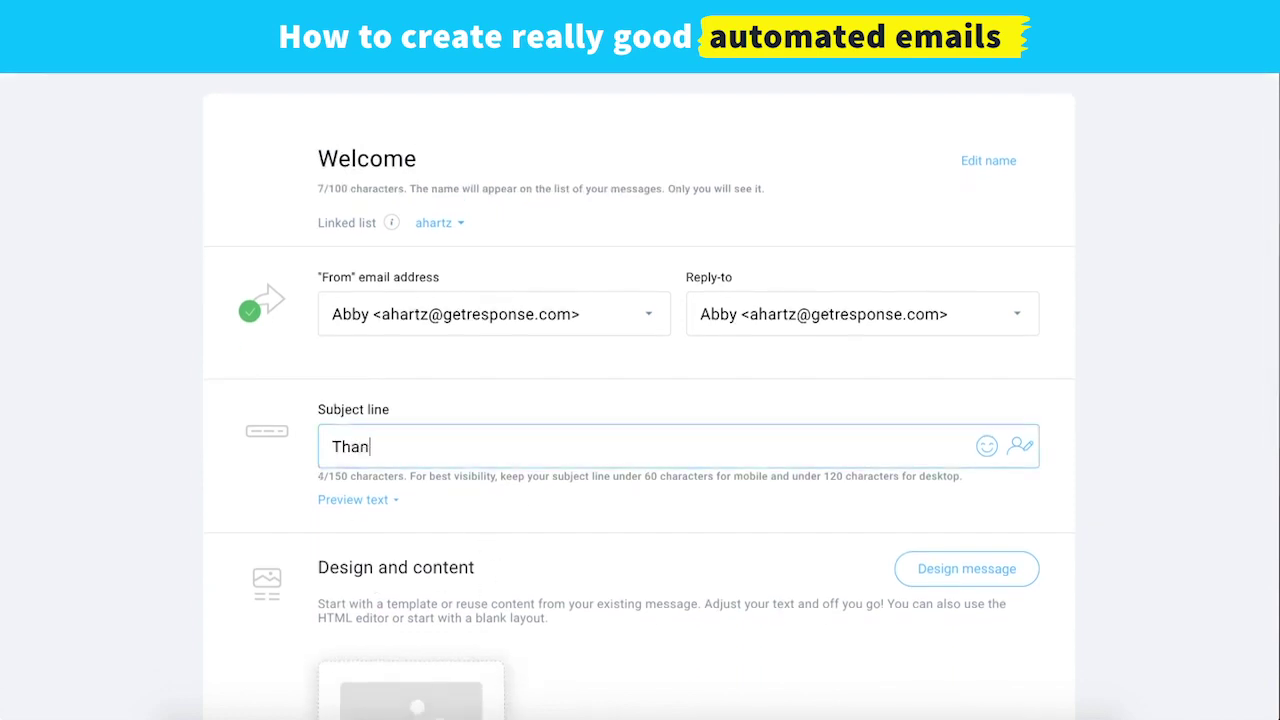
type("ks so much for join")
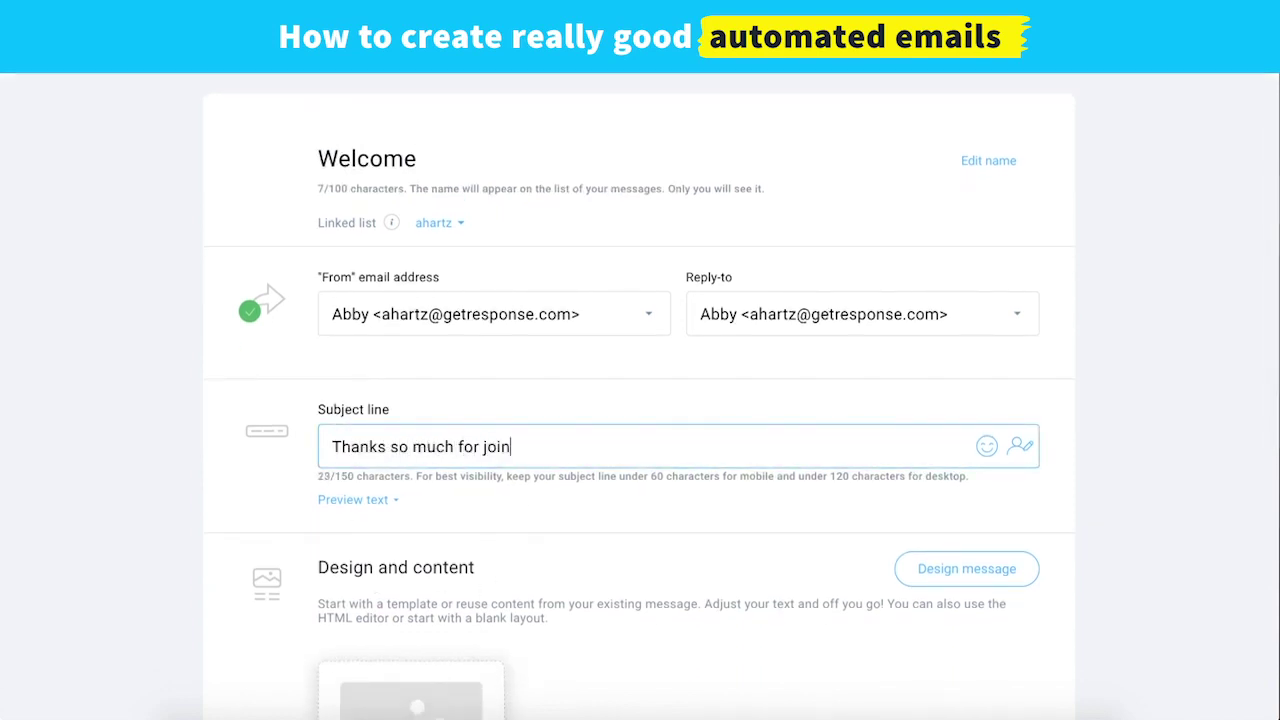
type("ing us!")
Add the preview text "Here's what's next" and open the message's design and content templates
left_click(345, 499)
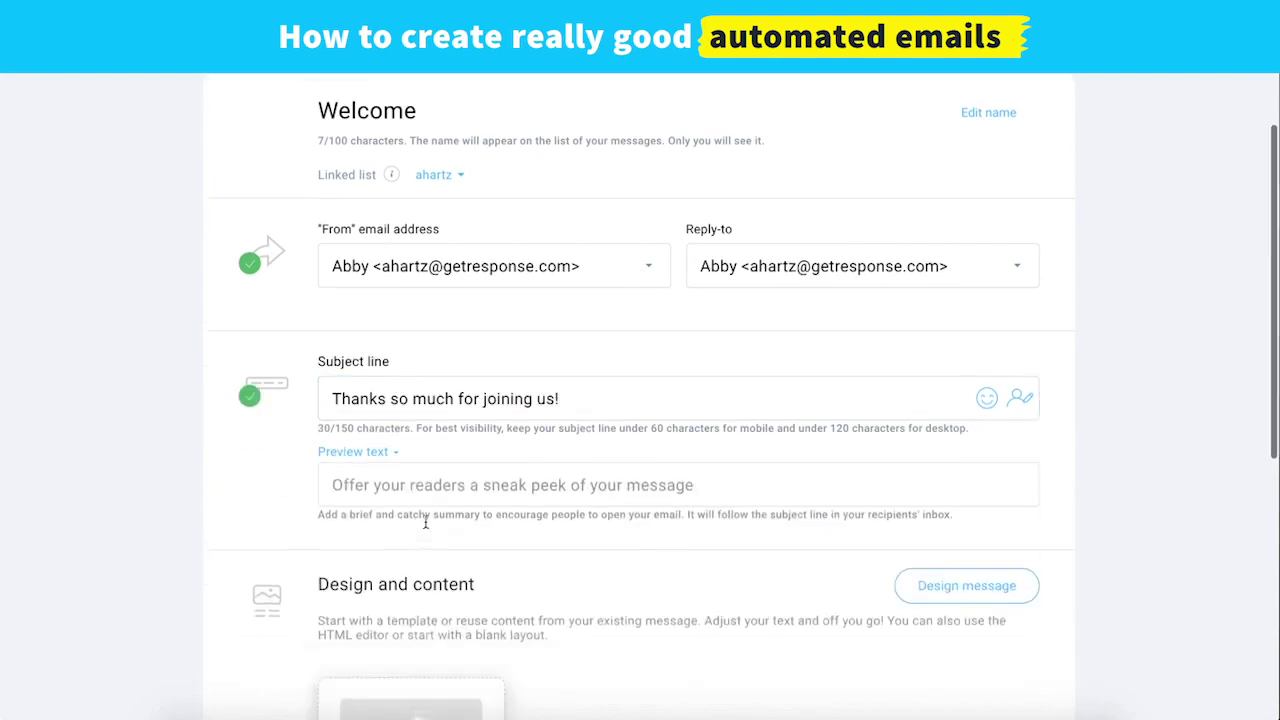
left_click(405, 480)
type("Here's wh")
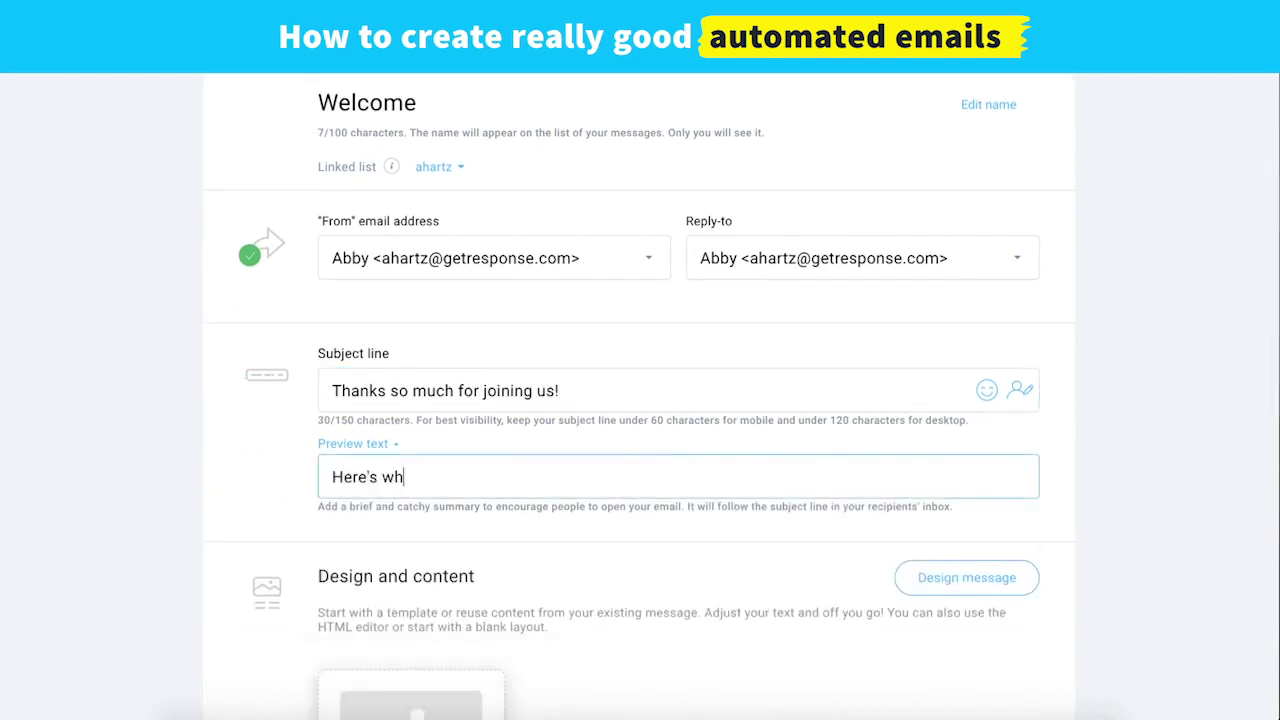
type("at's next")
scroll(425, 497, "down", 2)
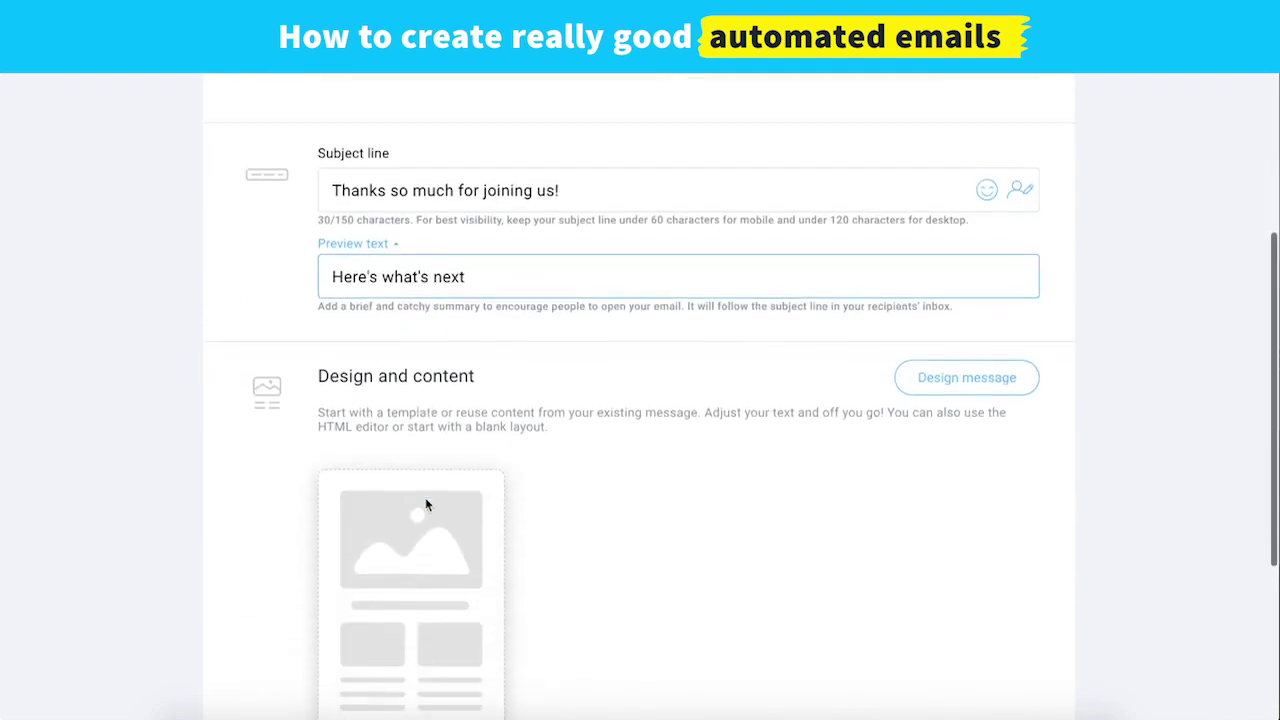
left_click(395, 540)
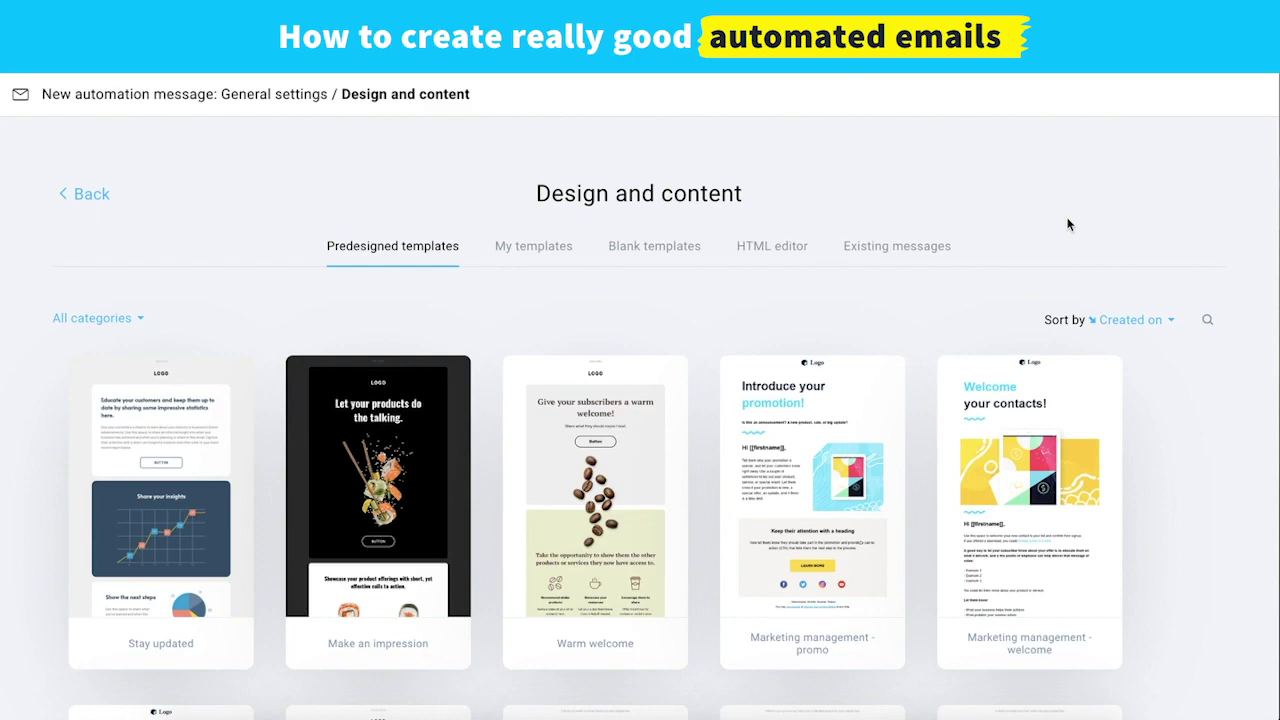
Look through the predesigned email templates to review the available designs
scroll(1194, 451, "down", 6)
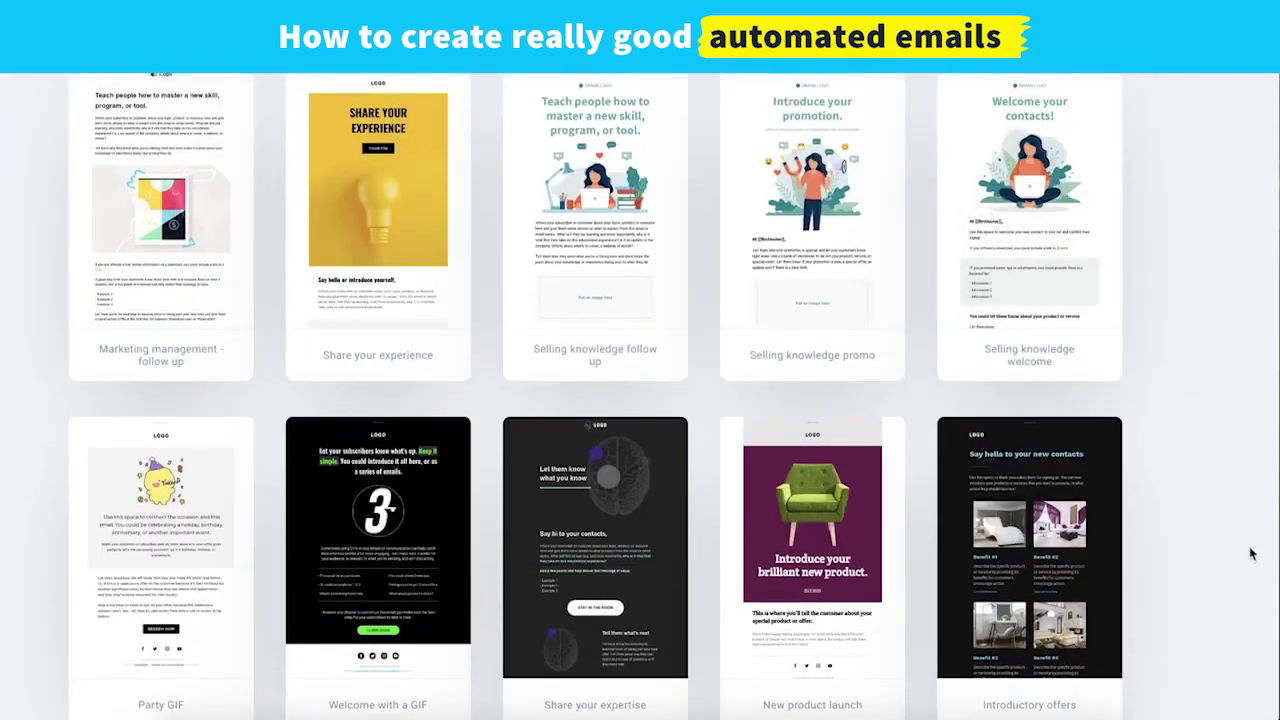
scroll(1250, 545, "down", 4)
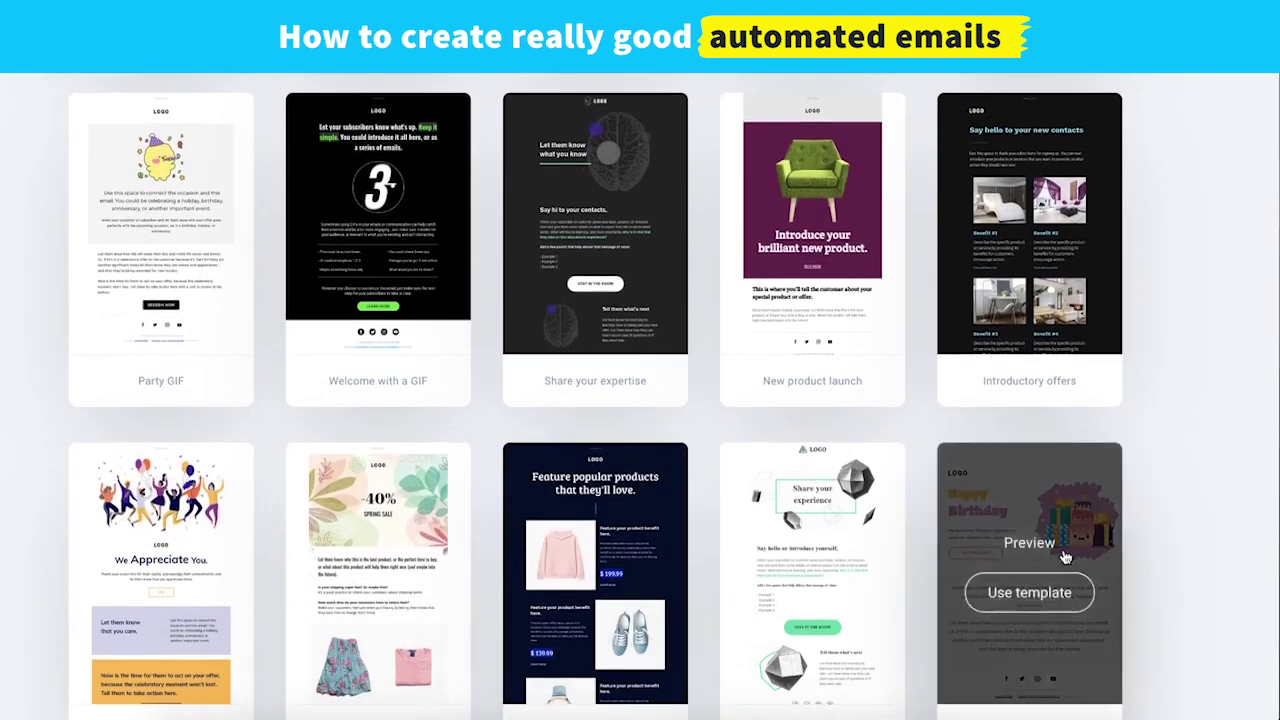
scroll(1100, 555, "down", 2)
scroll(1237, 532, "down", 2)
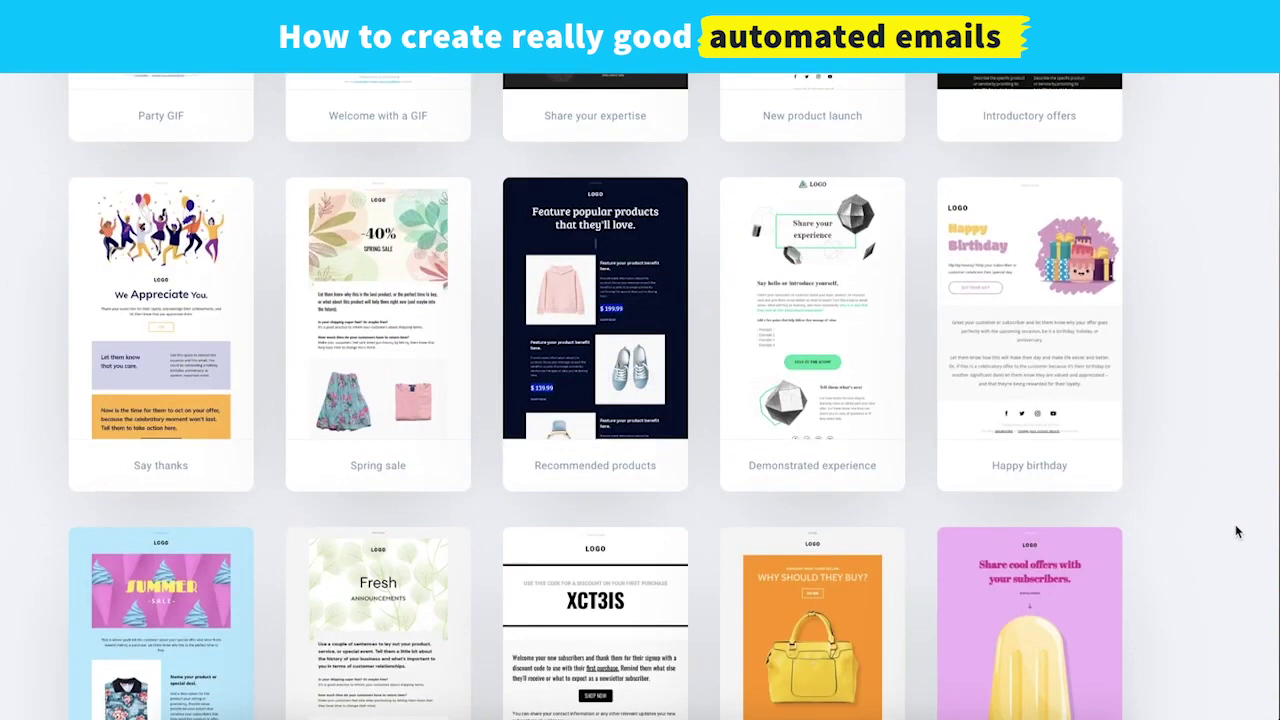
mouse_move(1026, 409)
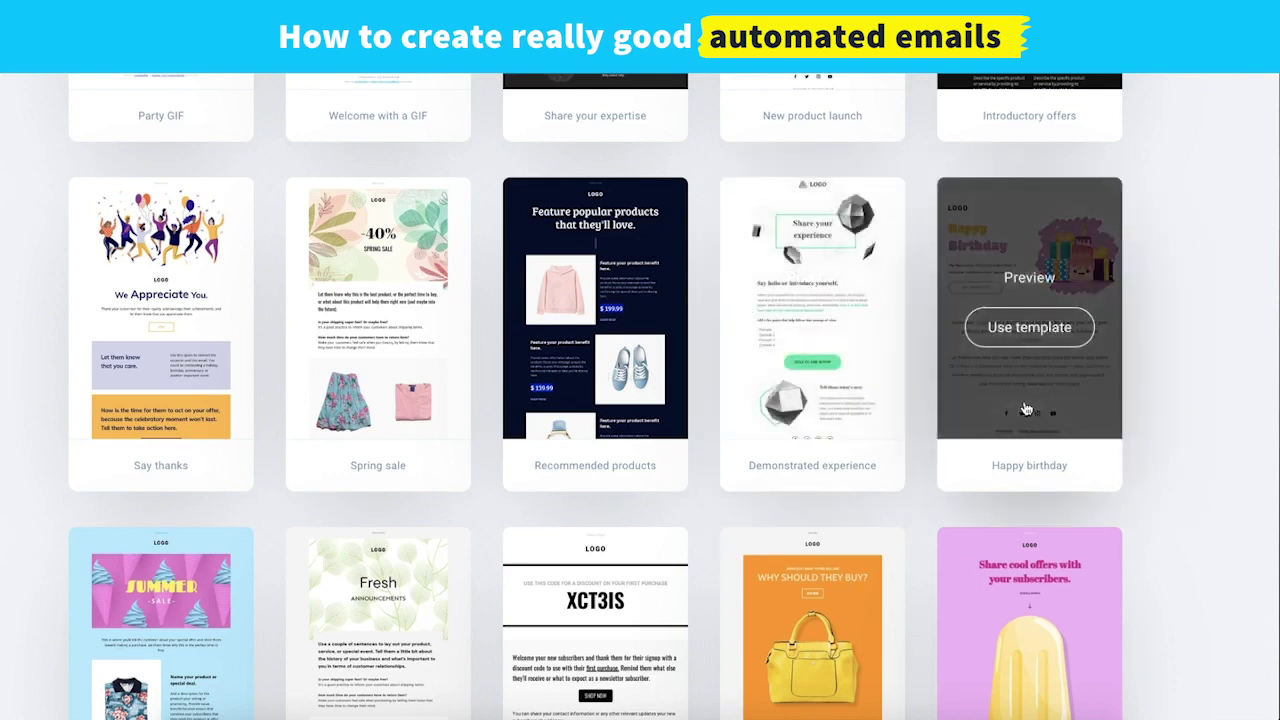
scroll(1237, 460, "down", 4)
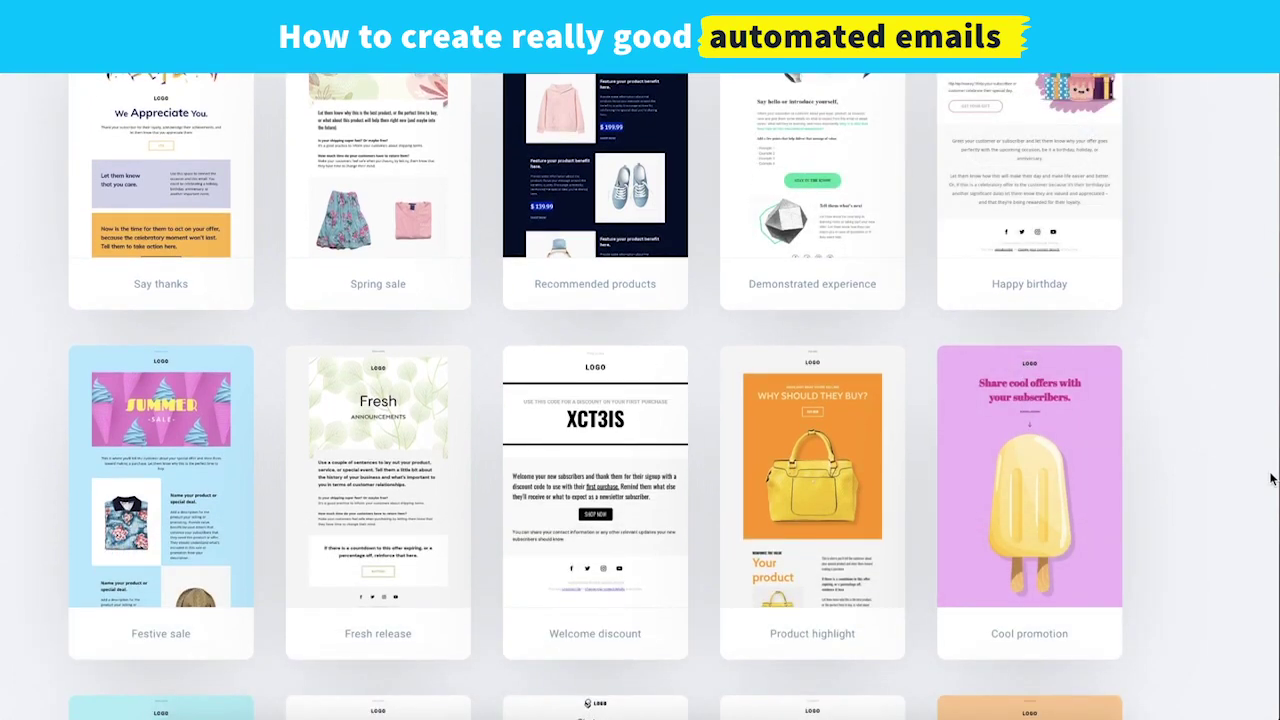
scroll(1270, 480, "down", 9)
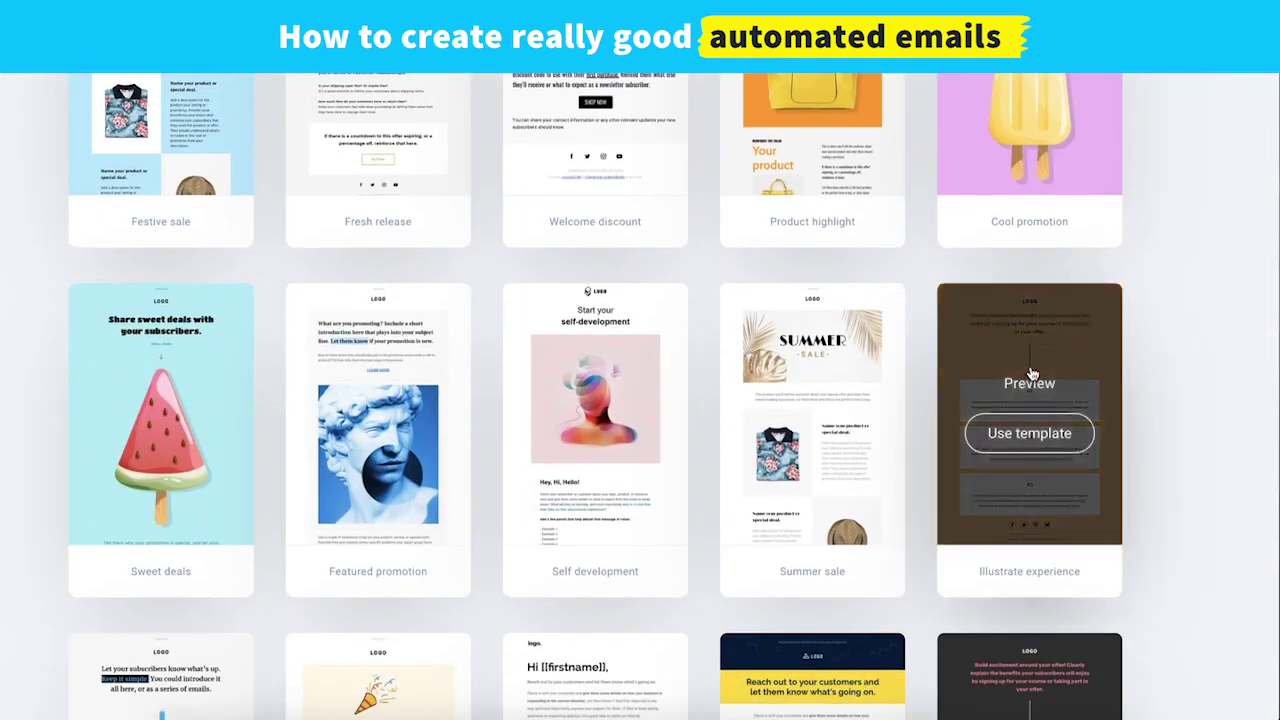
scroll(1176, 241, "up", 20)
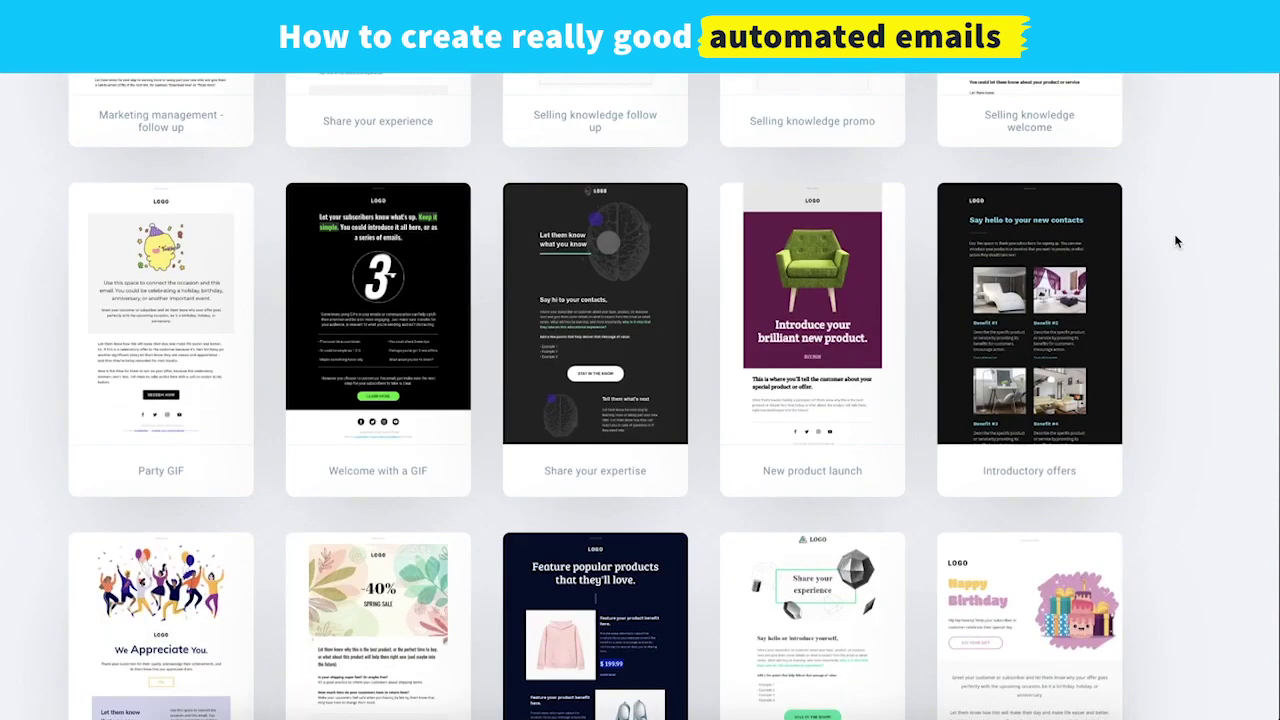
scroll(1176, 241, "up", 15)
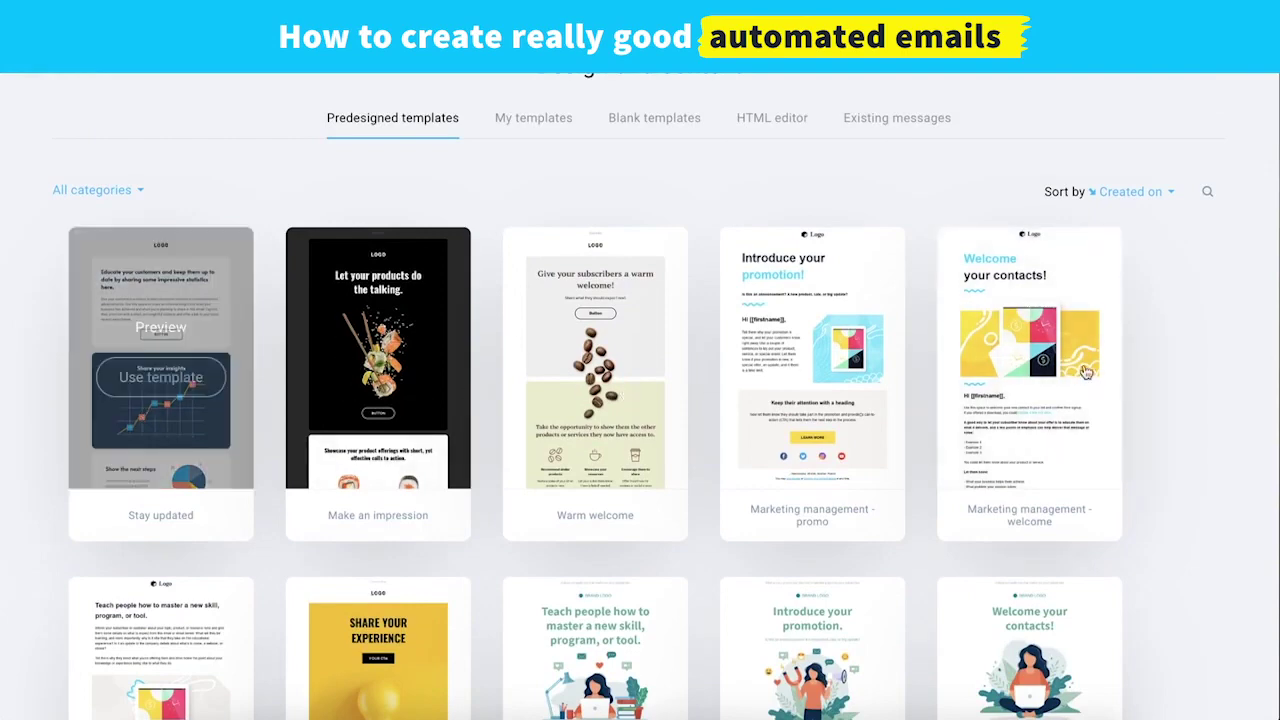
Start the message design from the empty "Blank template" among the blank templates
left_click(651, 122)
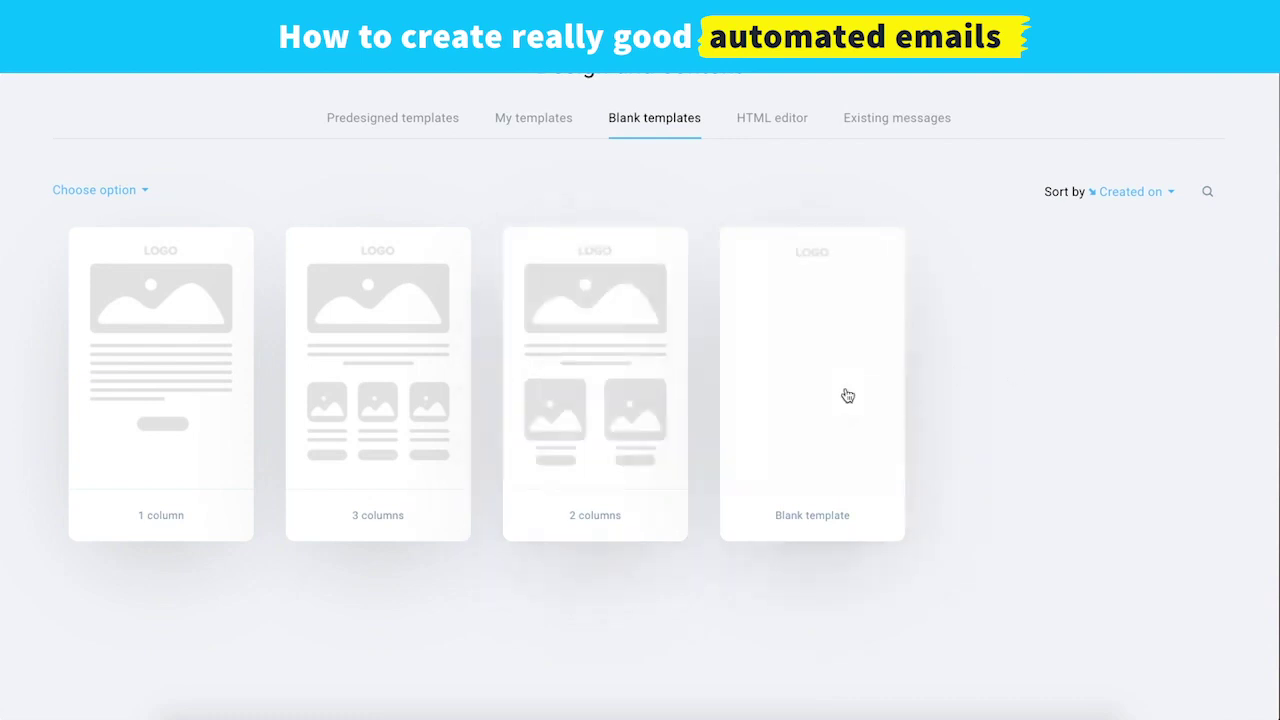
mouse_move(807, 387)
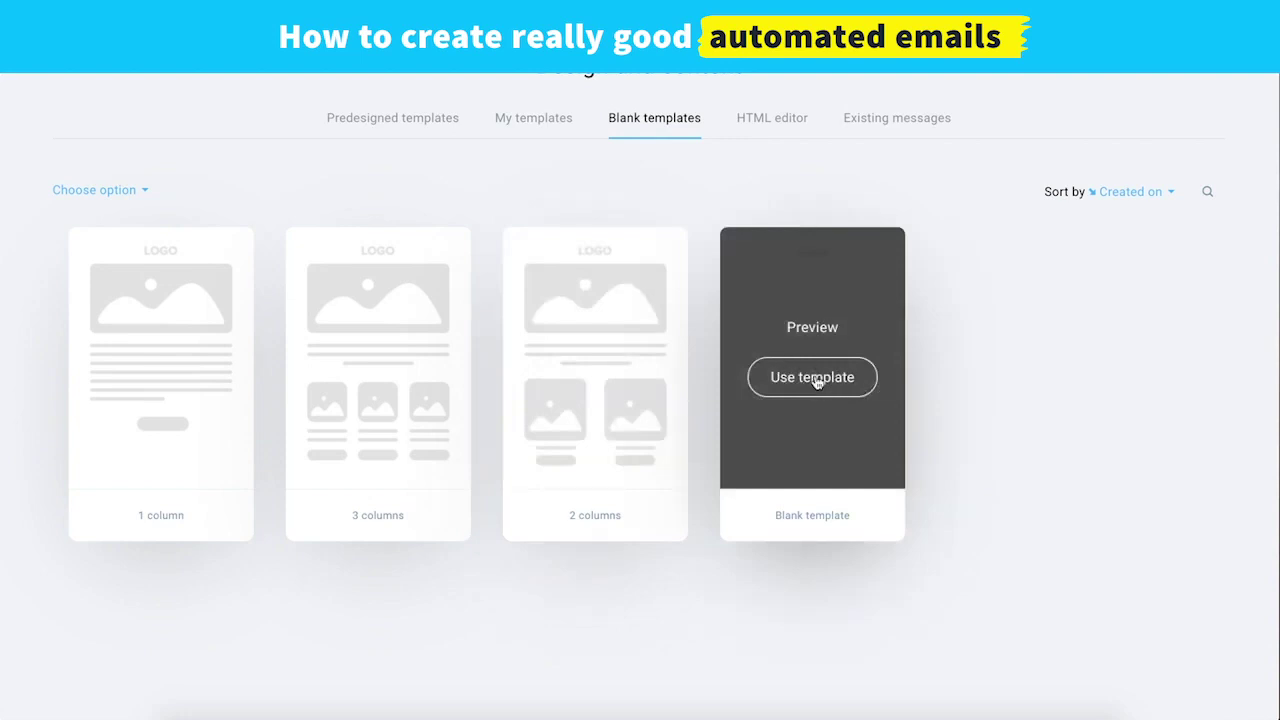
left_click(815, 379)
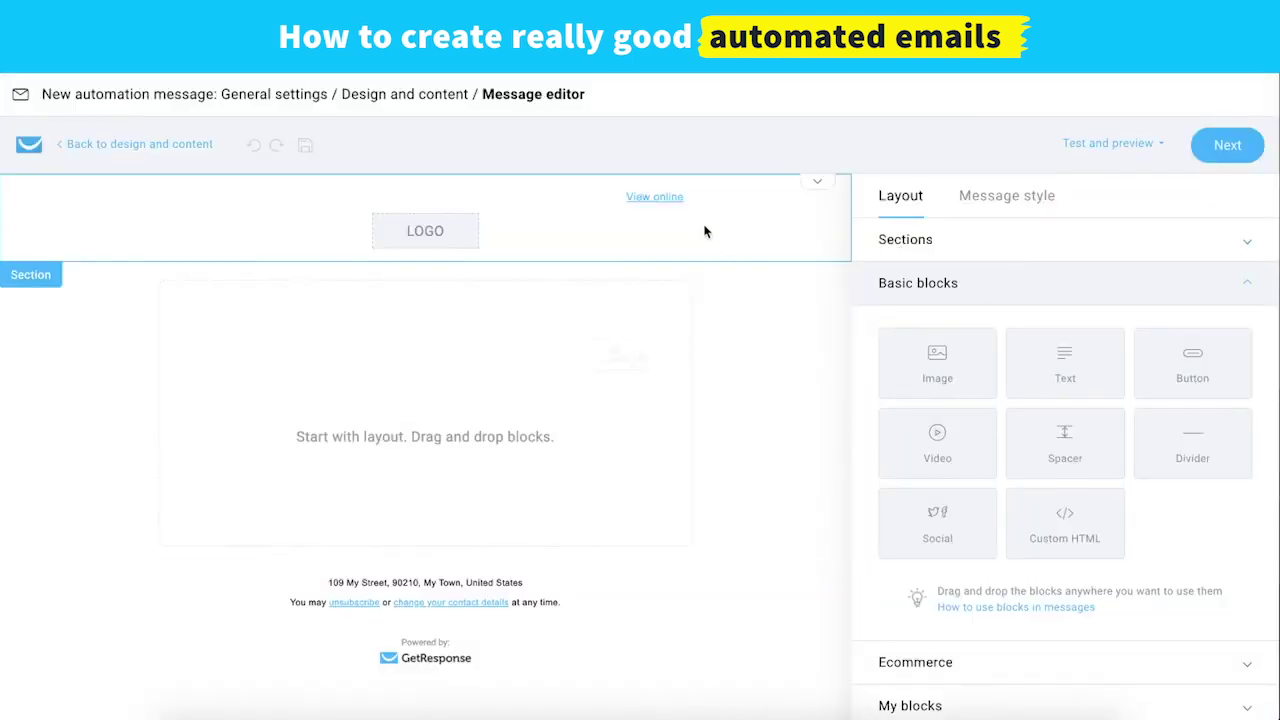
Set the color of the header's "View online" link to gray #828282
left_click(625, 232)
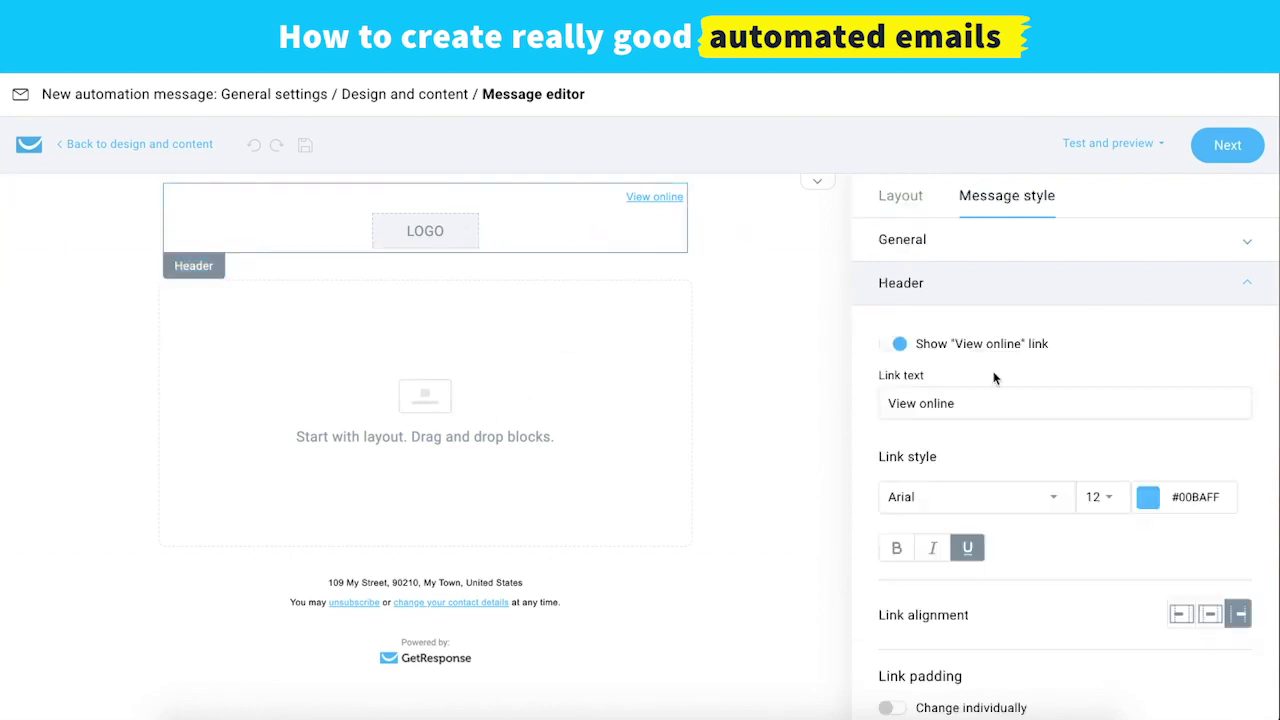
scroll(994, 378, "down", 1)
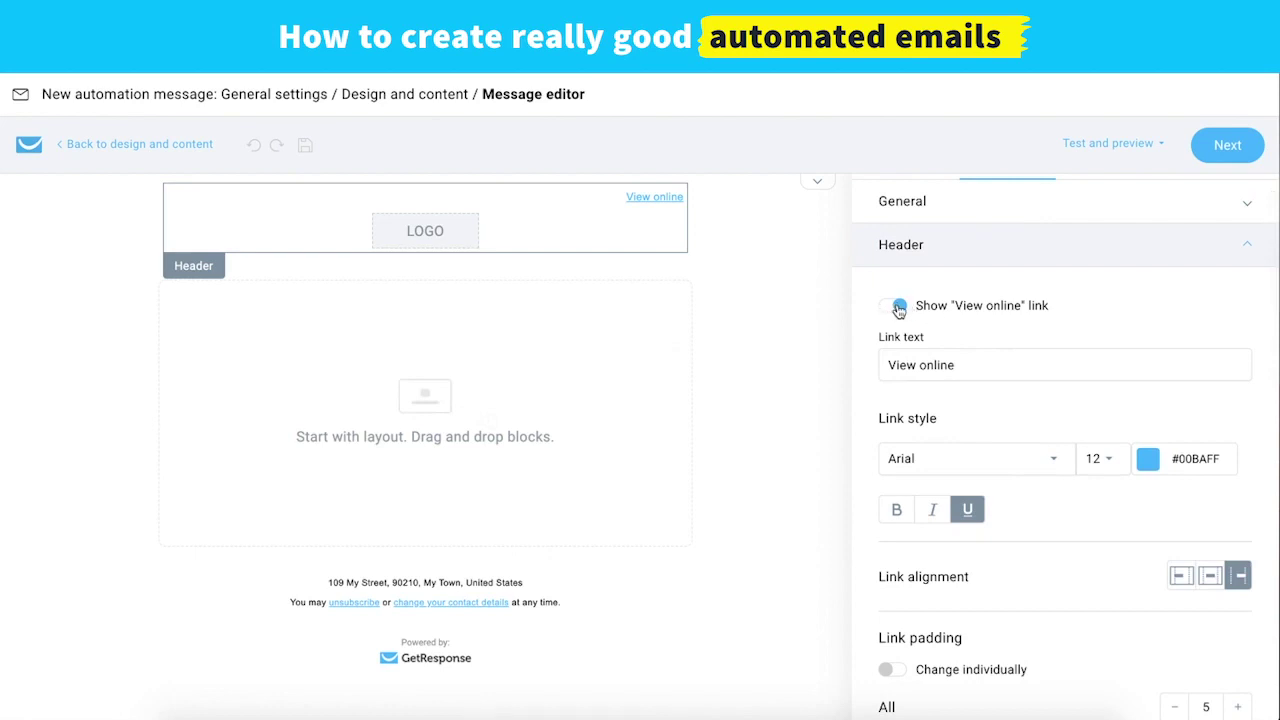
left_click(1158, 469)
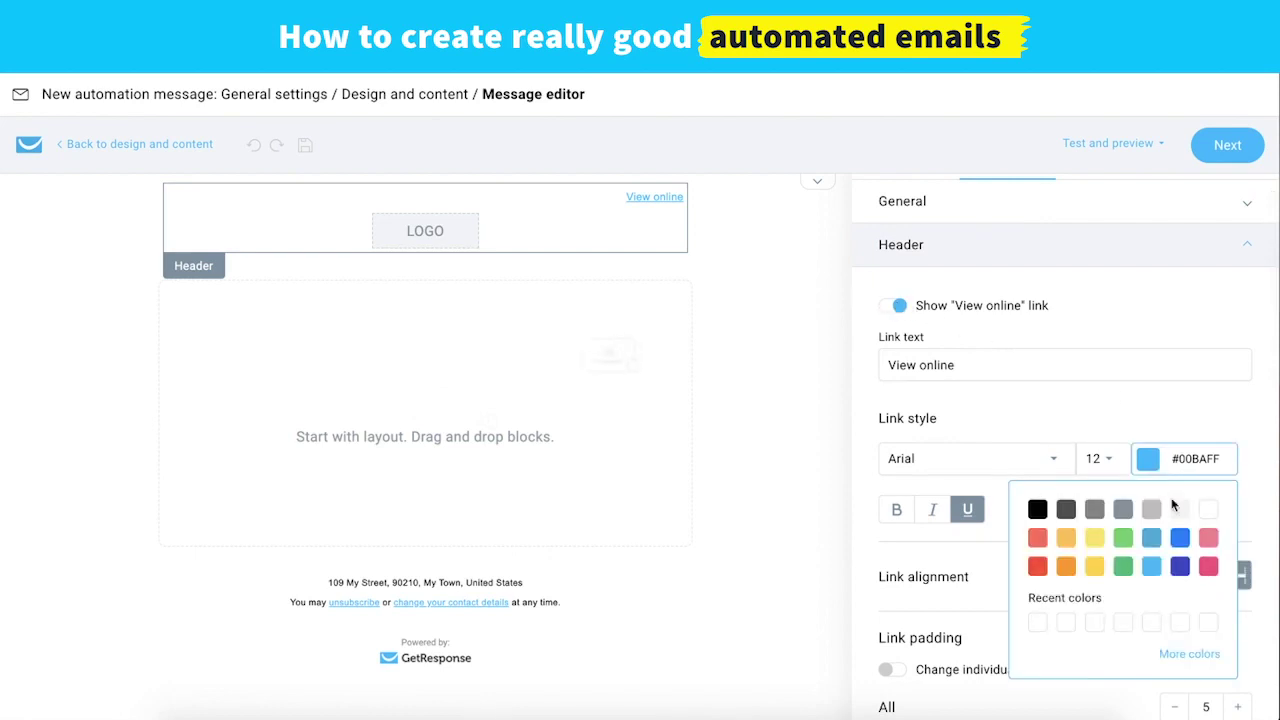
left_click(1094, 509)
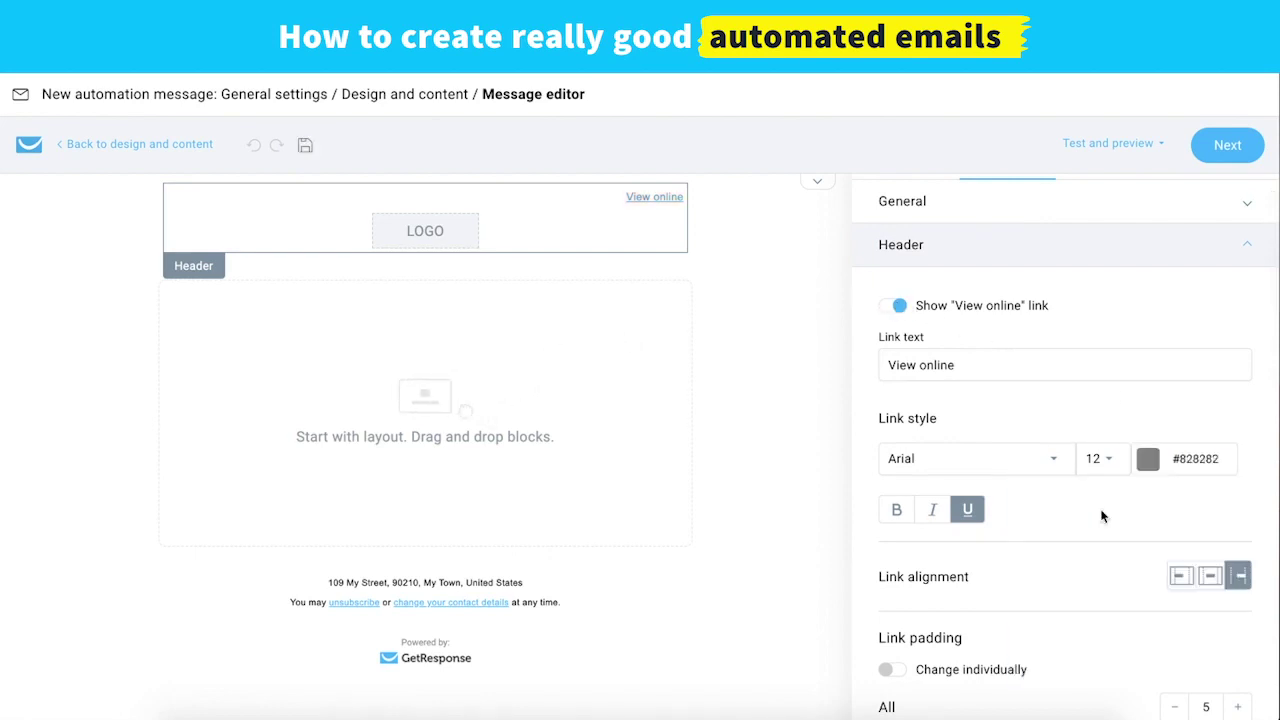
In the message header, center the "View online" link without an underline and hide the logo
left_click(967, 510)
left_click(1210, 576)
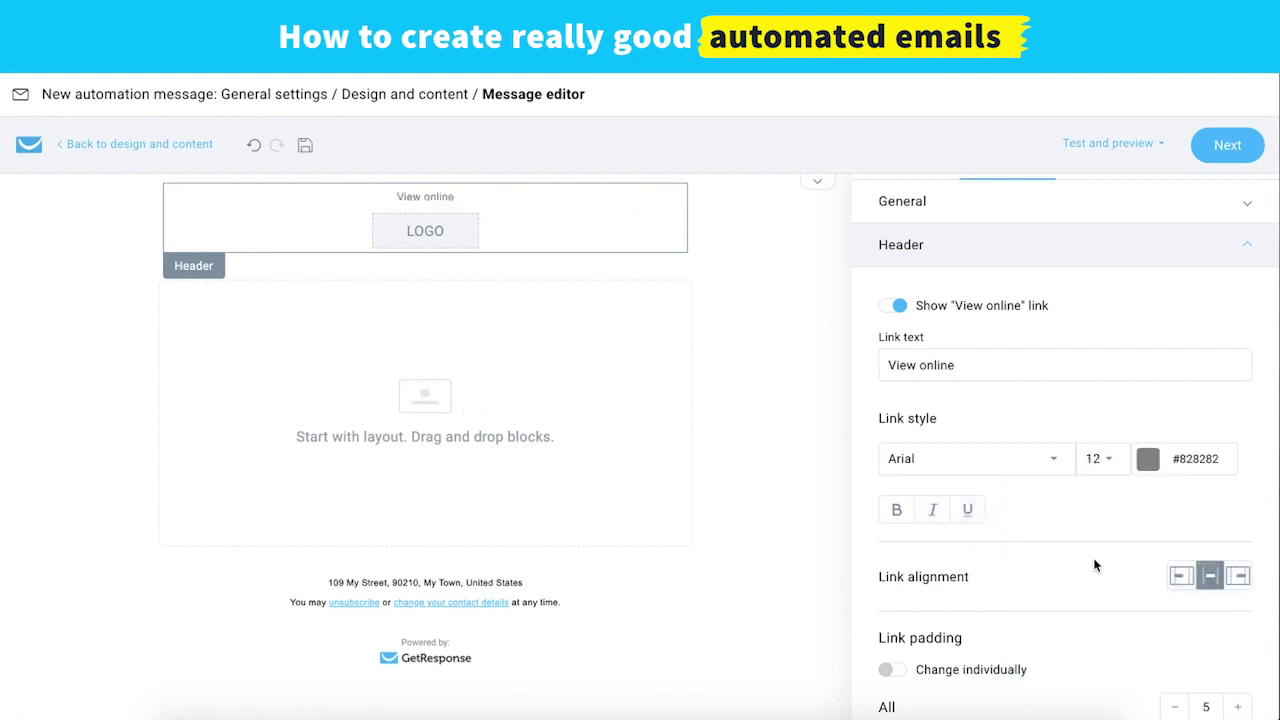
scroll(1094, 566, "down", 2)
left_click(892, 632)
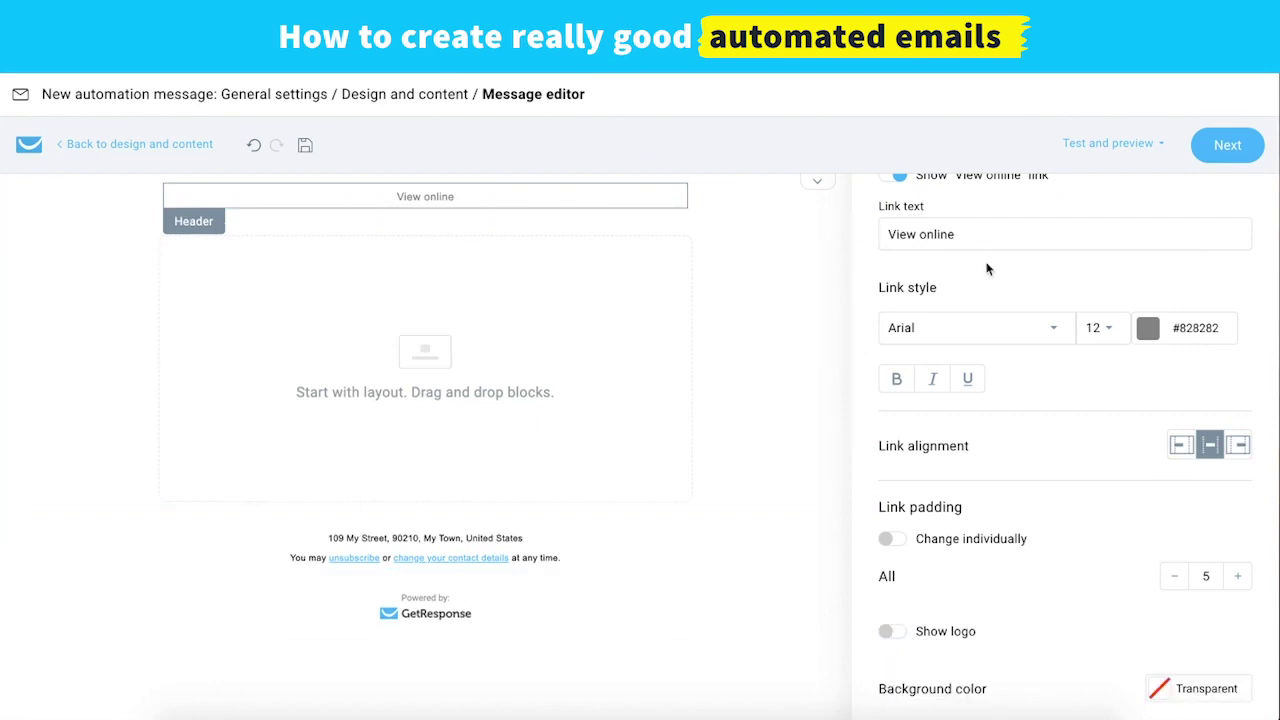
scroll(986, 268, "up", 3)
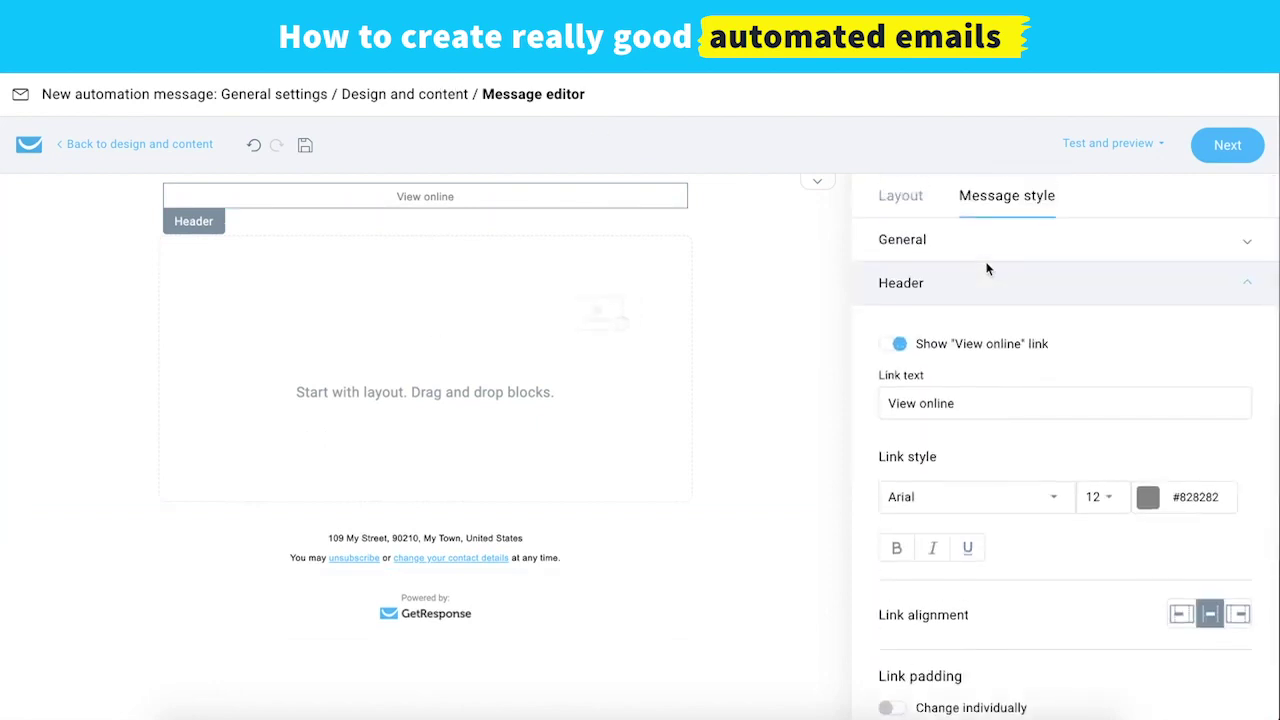
Open the message layout's My blocks collection and show all saved blocks
left_click(905, 208)
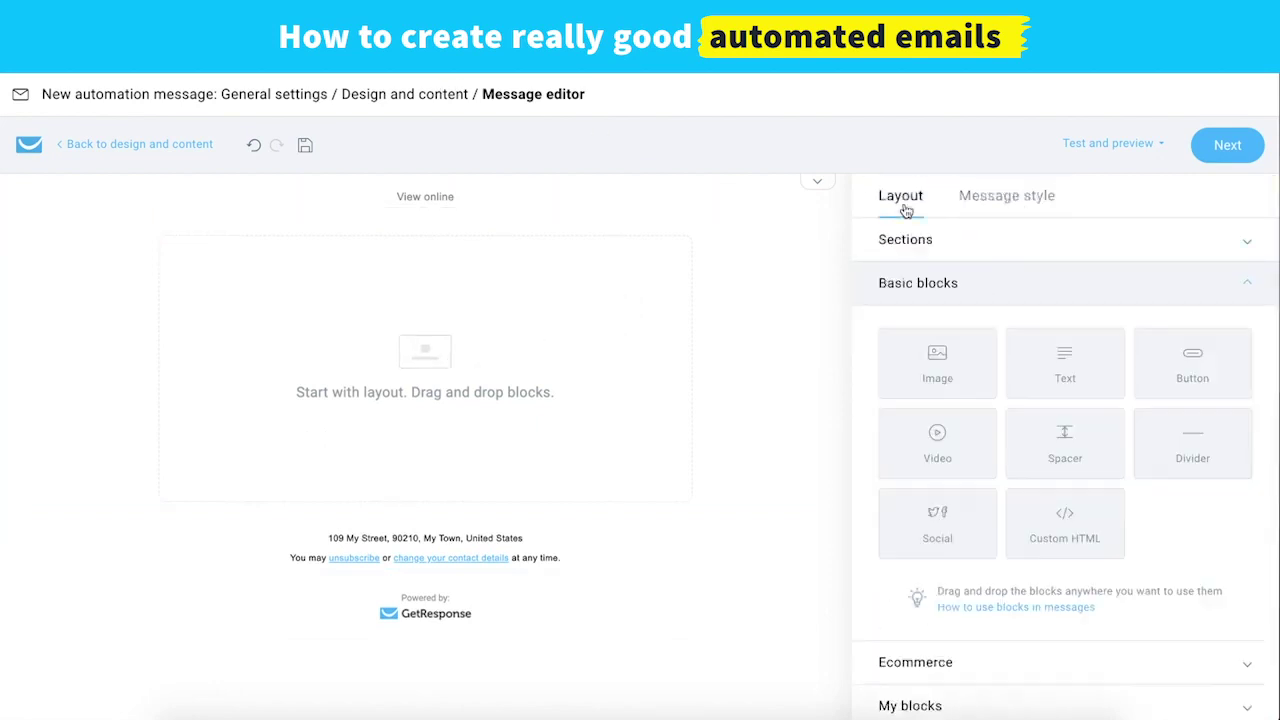
scroll(1037, 551, "down", 1)
left_click(927, 695)
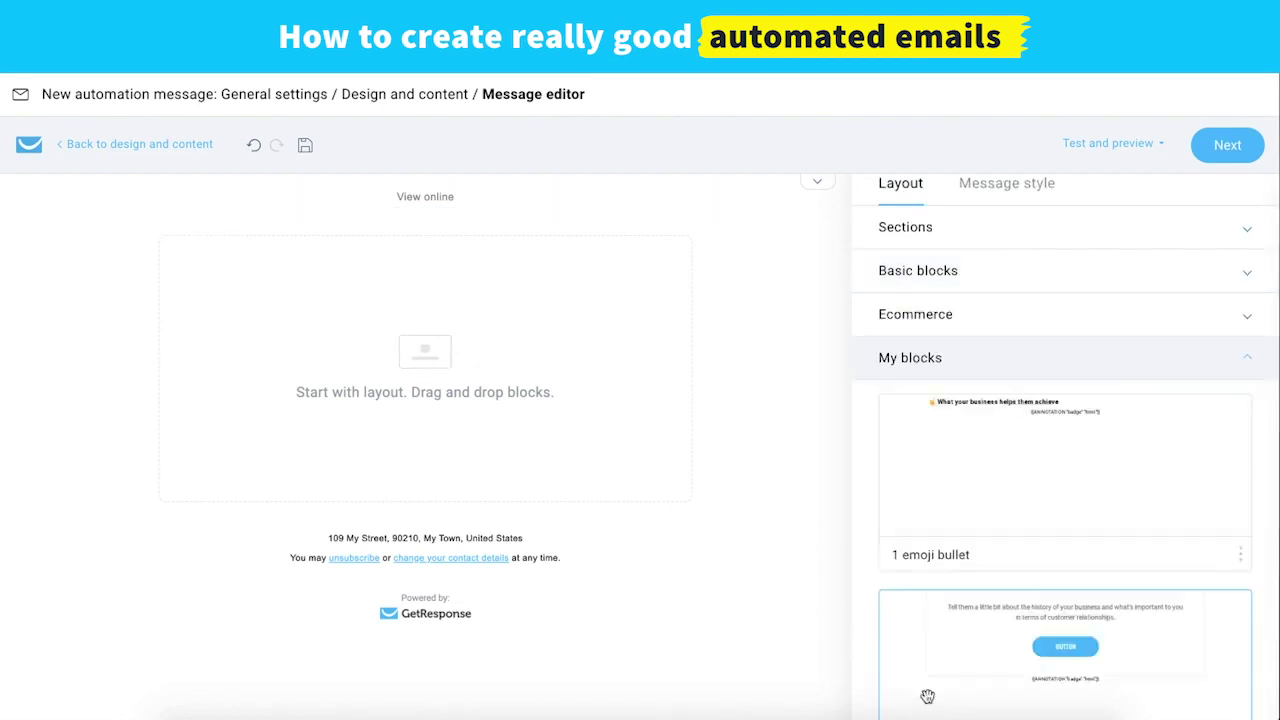
left_click_drag(996, 478, 697, 307)
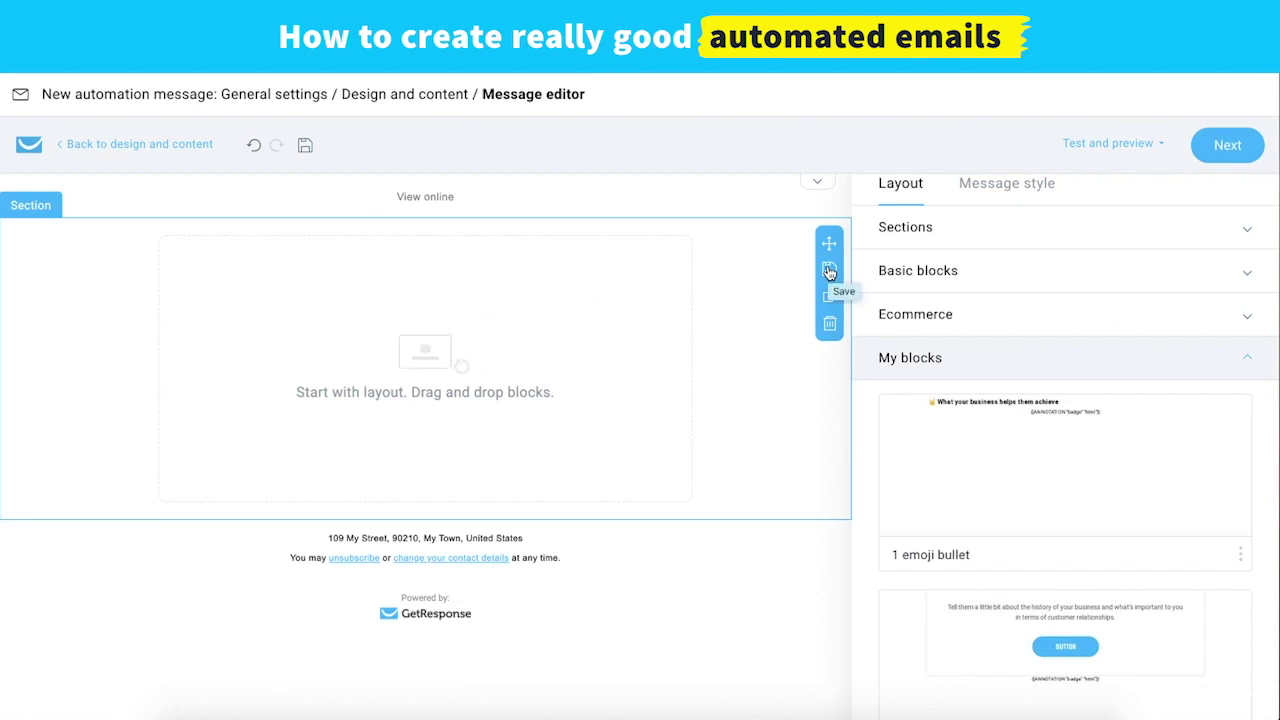
scroll(1183, 486, "down", 10)
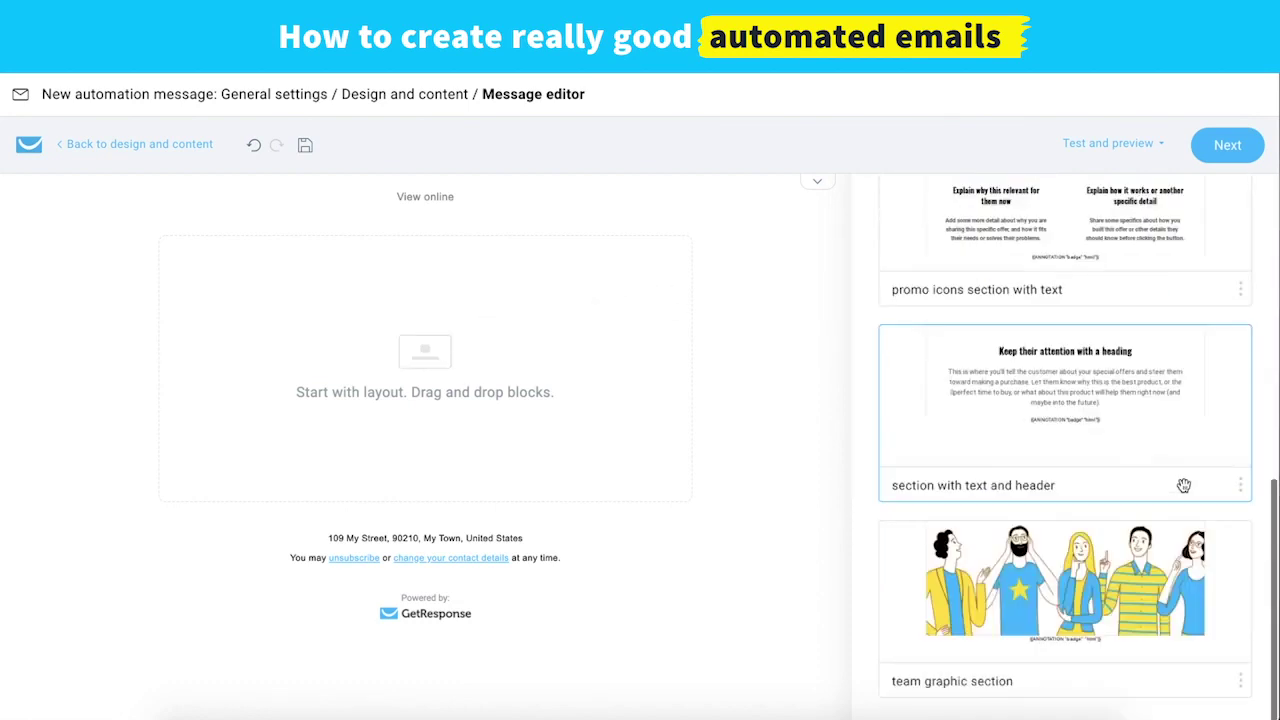
left_click(1066, 688)
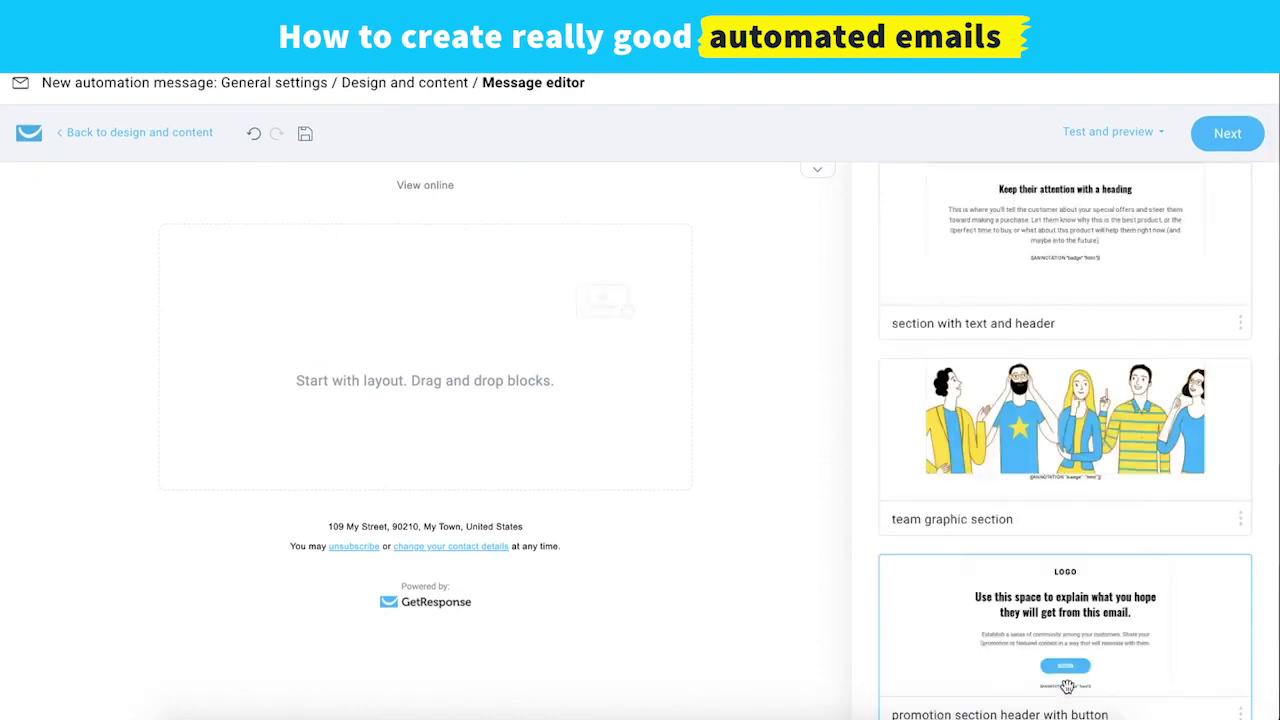
Find the saved "Social media icons section" block and add it below the empty section of the message
scroll(1067, 686, "down", 8)
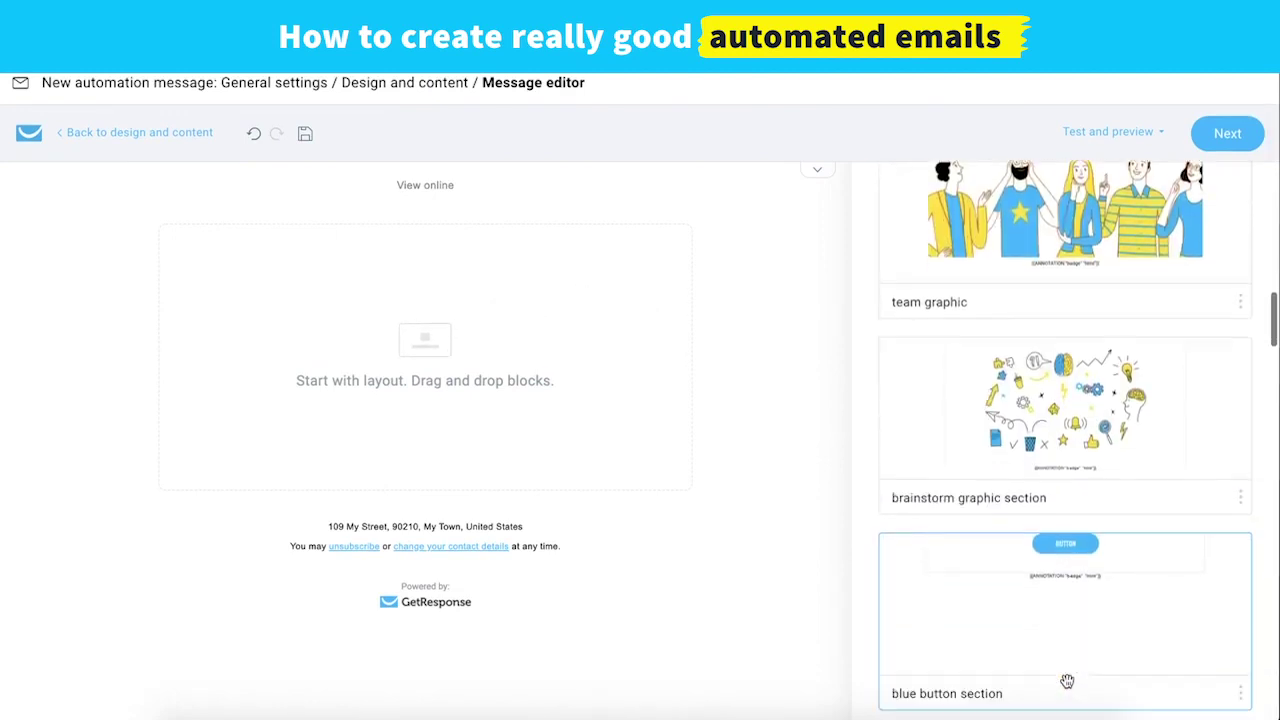
scroll(1067, 677, "down", 4)
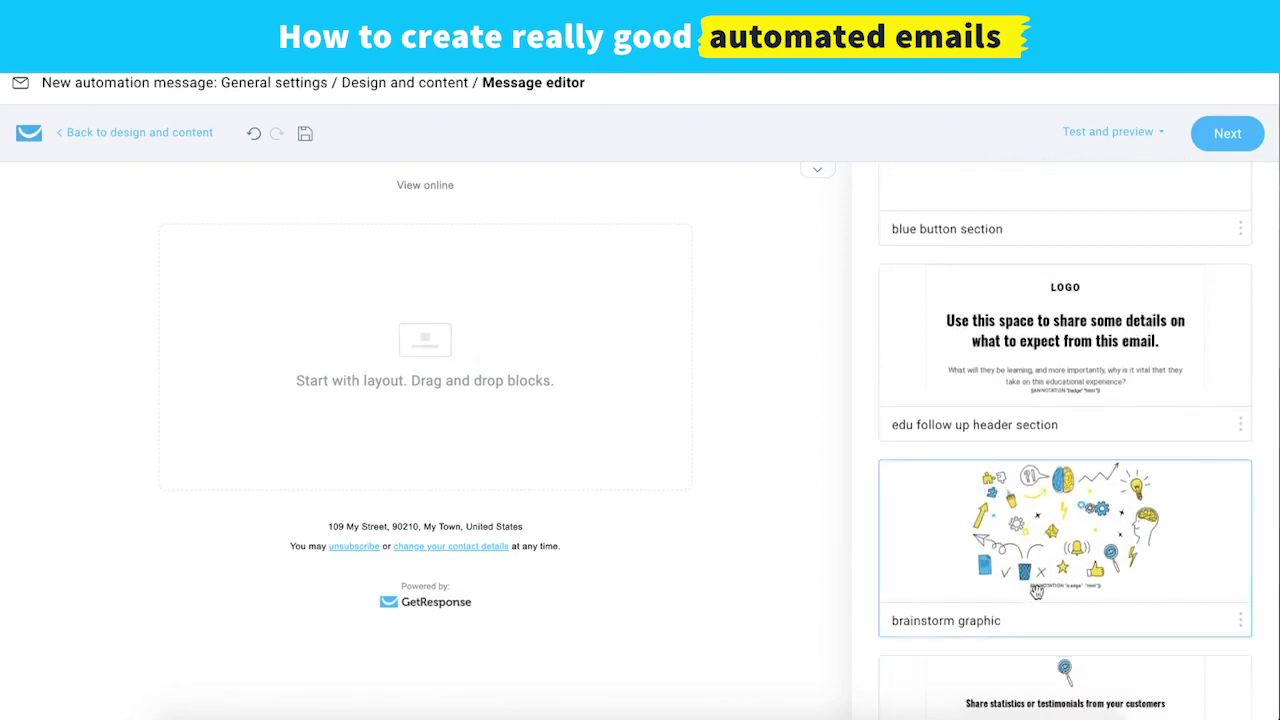
scroll(1092, 550, "down", 3)
scroll(1090, 497, "down", 2)
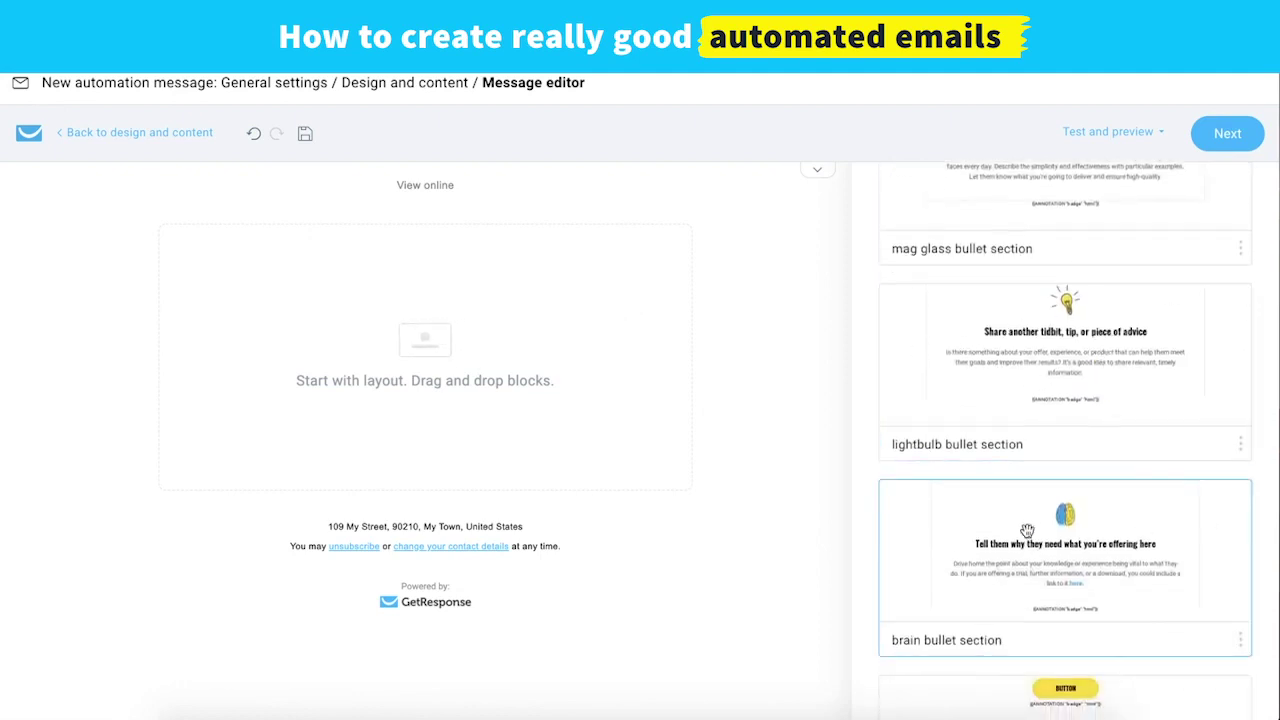
scroll(1027, 531, "down", 4)
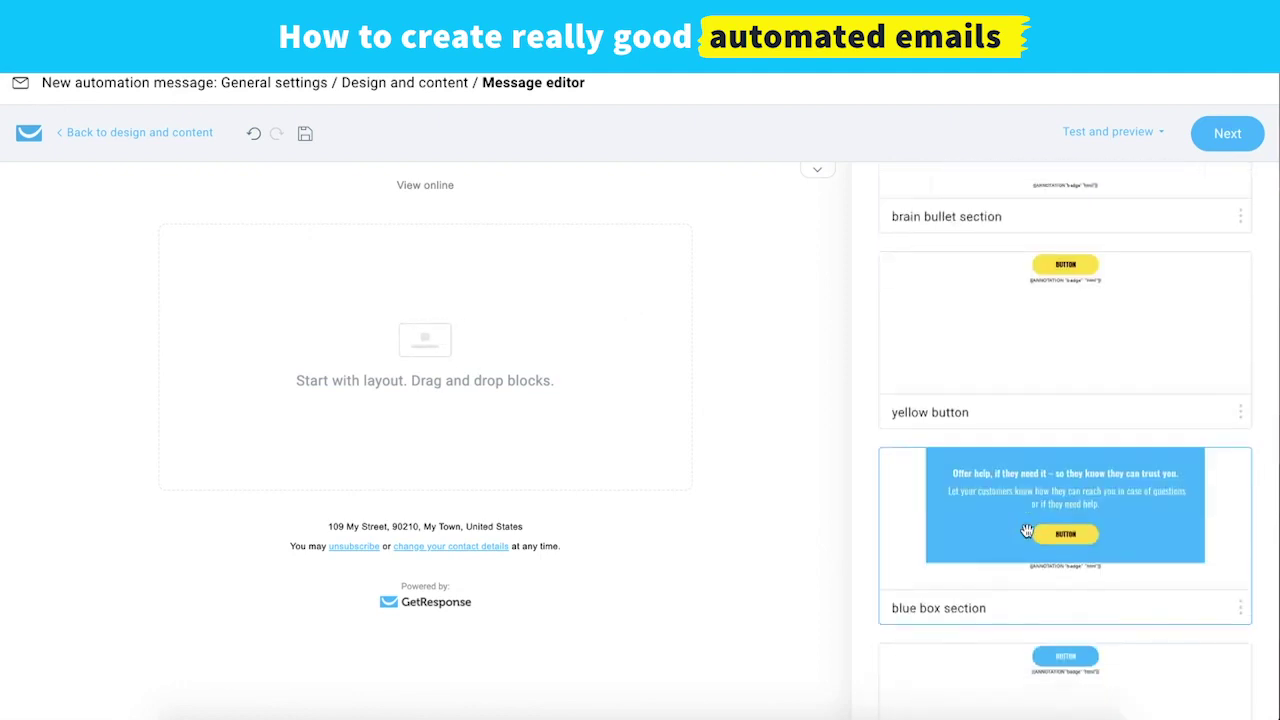
scroll(1027, 531, "down", 8)
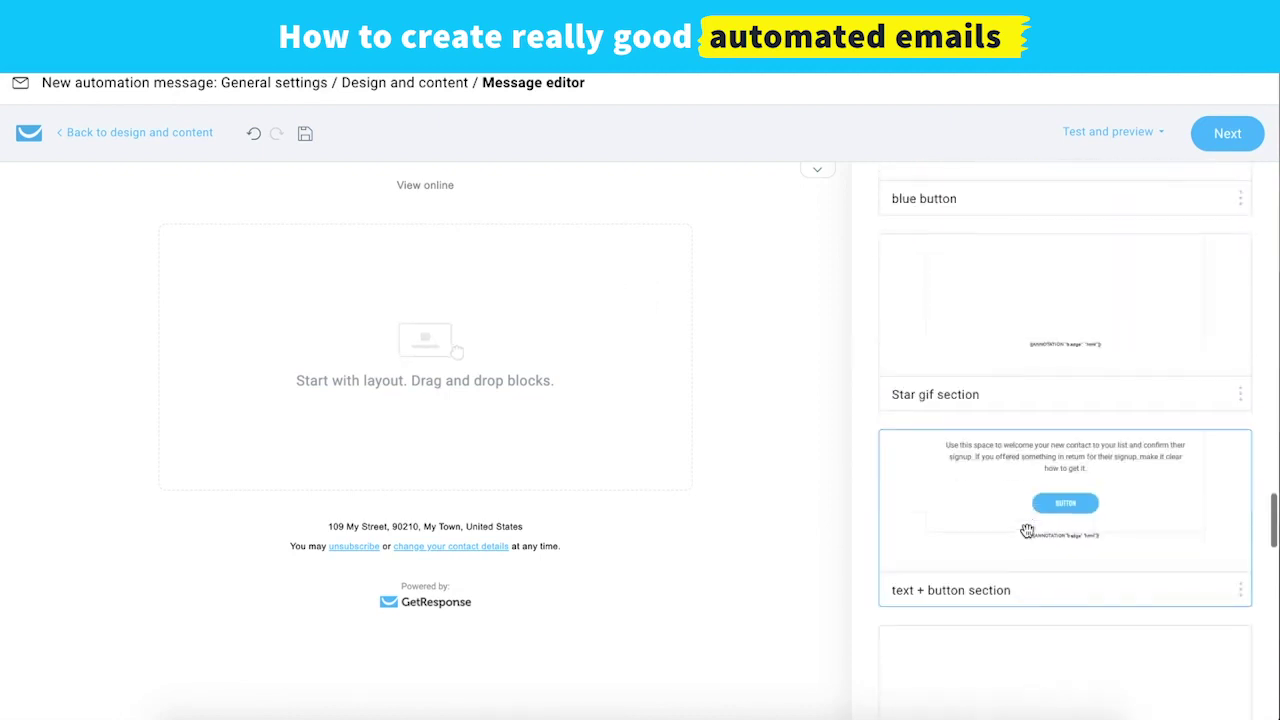
scroll(1027, 531, "down", 8)
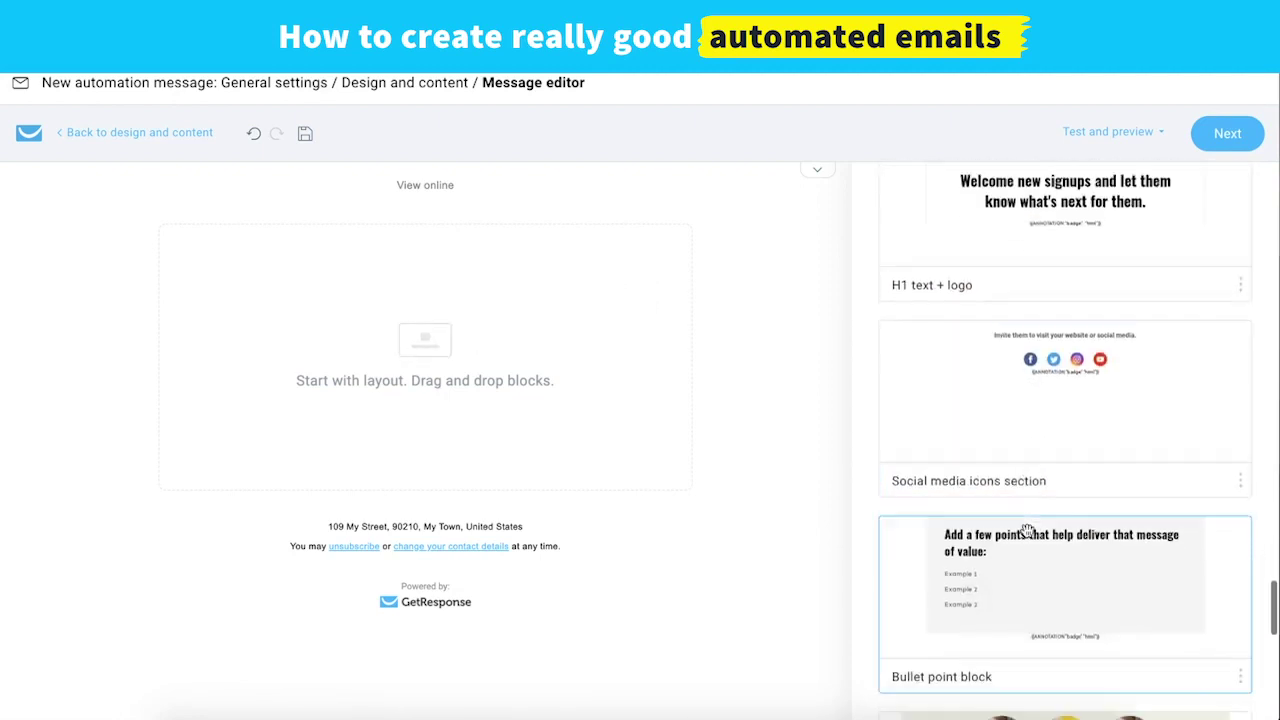
left_click_drag(1104, 358, 466, 495)
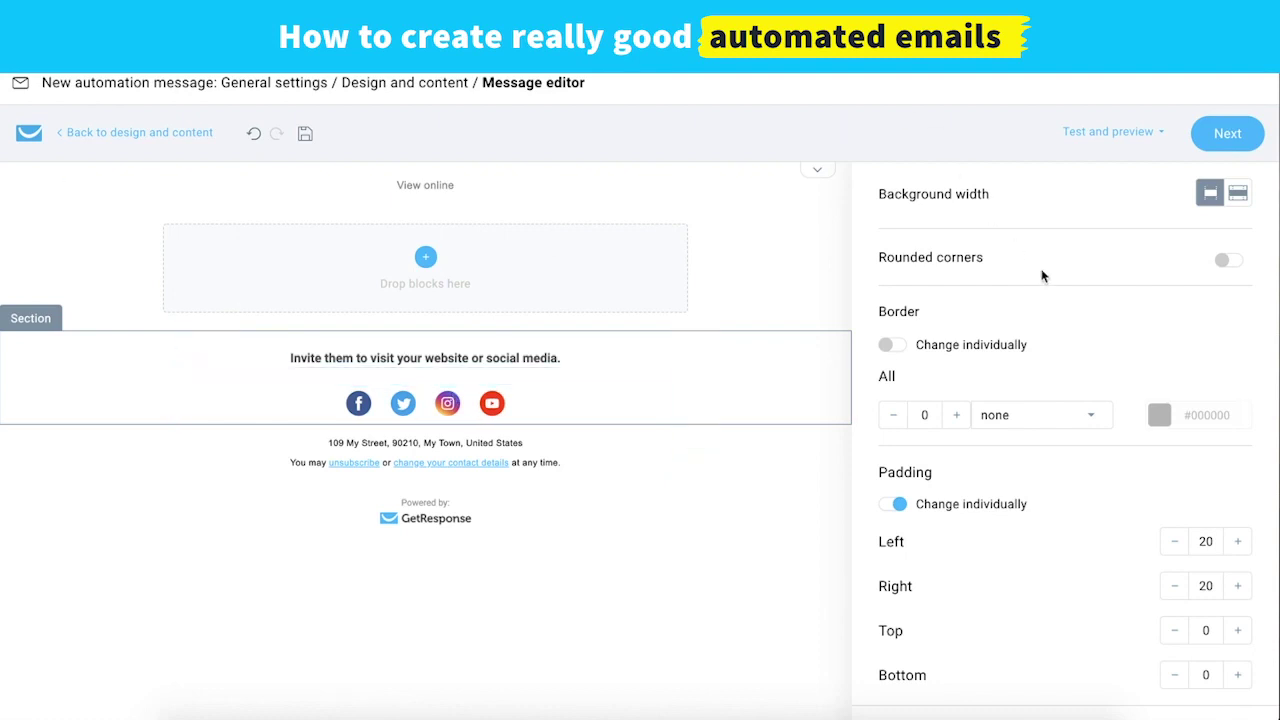
Delete the empty section above the social media icons
scroll(1043, 277, "up", 5)
left_click(940, 200)
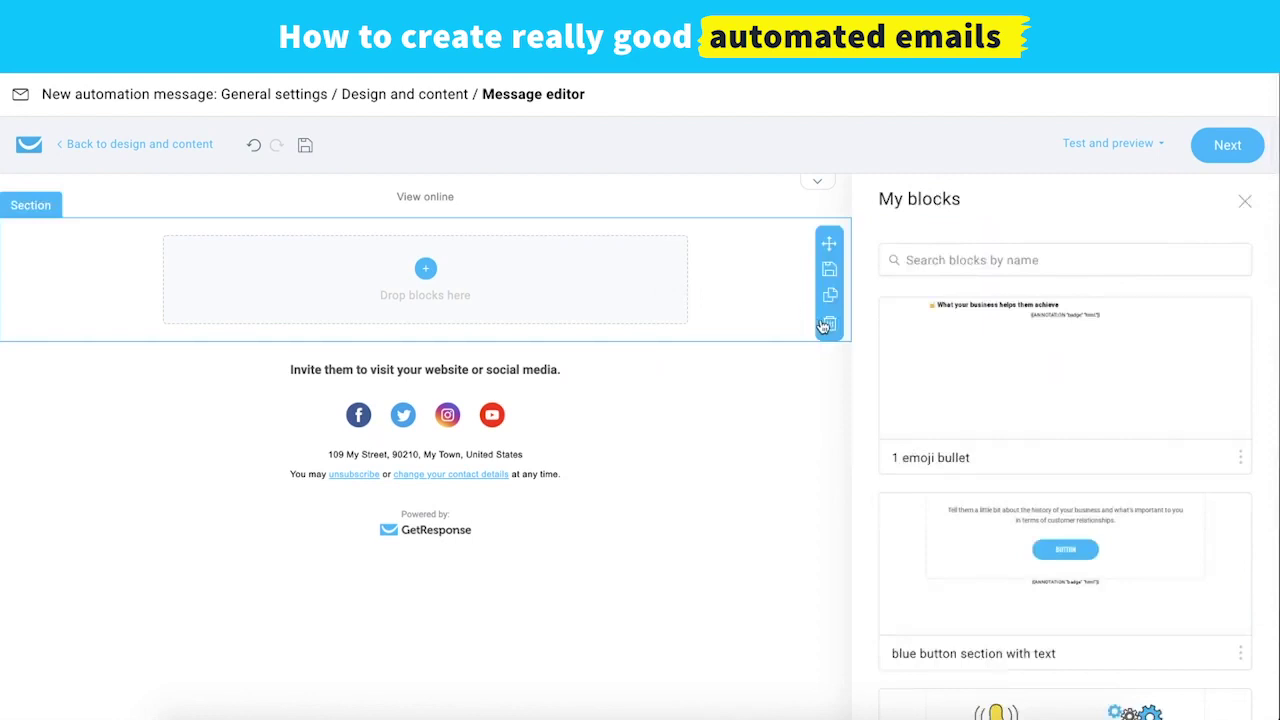
left_click(829, 325)
Search the saved blocks for "h1" and place the "H1 text + logo" block above the social media icons section
scroll(1037, 492, "down", 15)
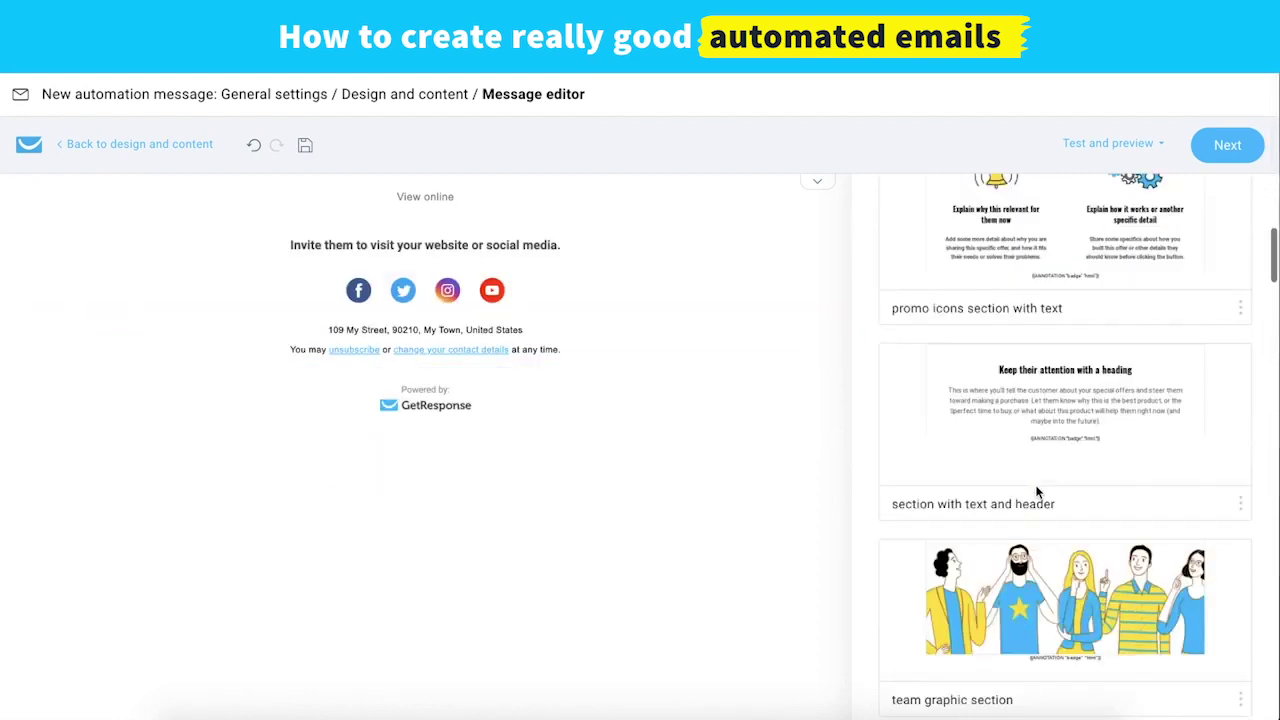
scroll(1037, 492, "up", 15)
left_click(950, 257)
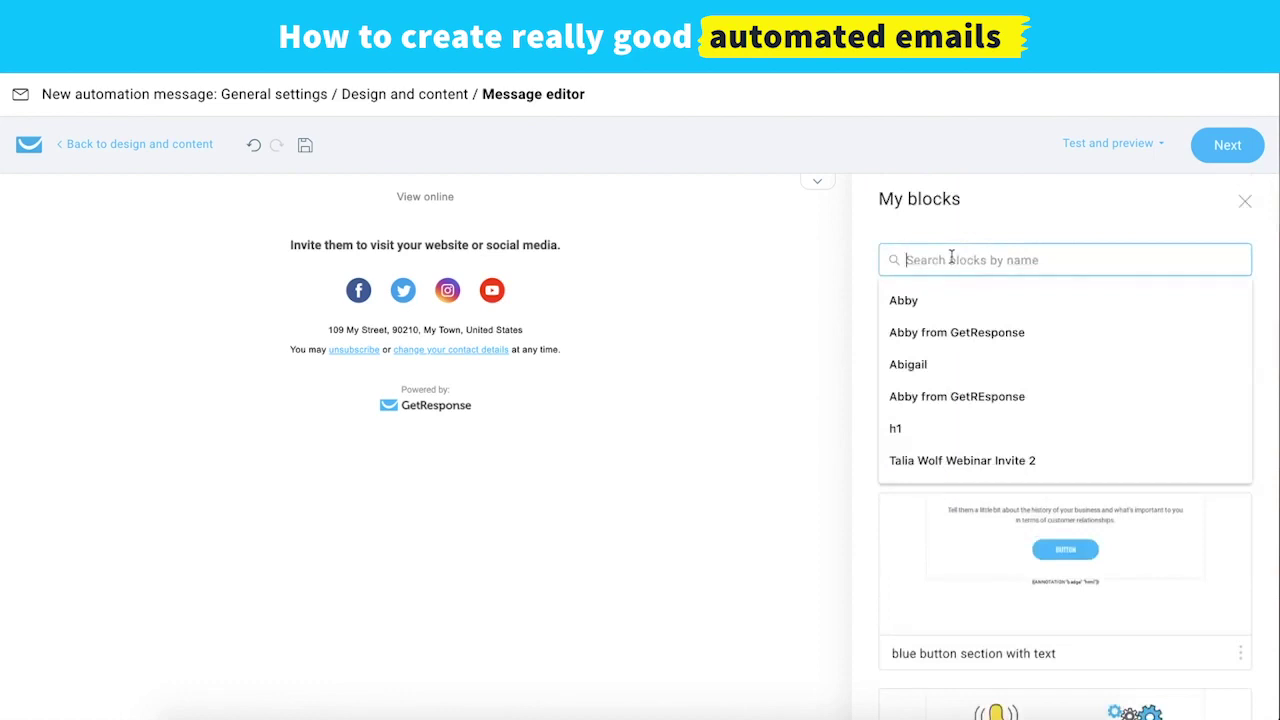
type("h1")
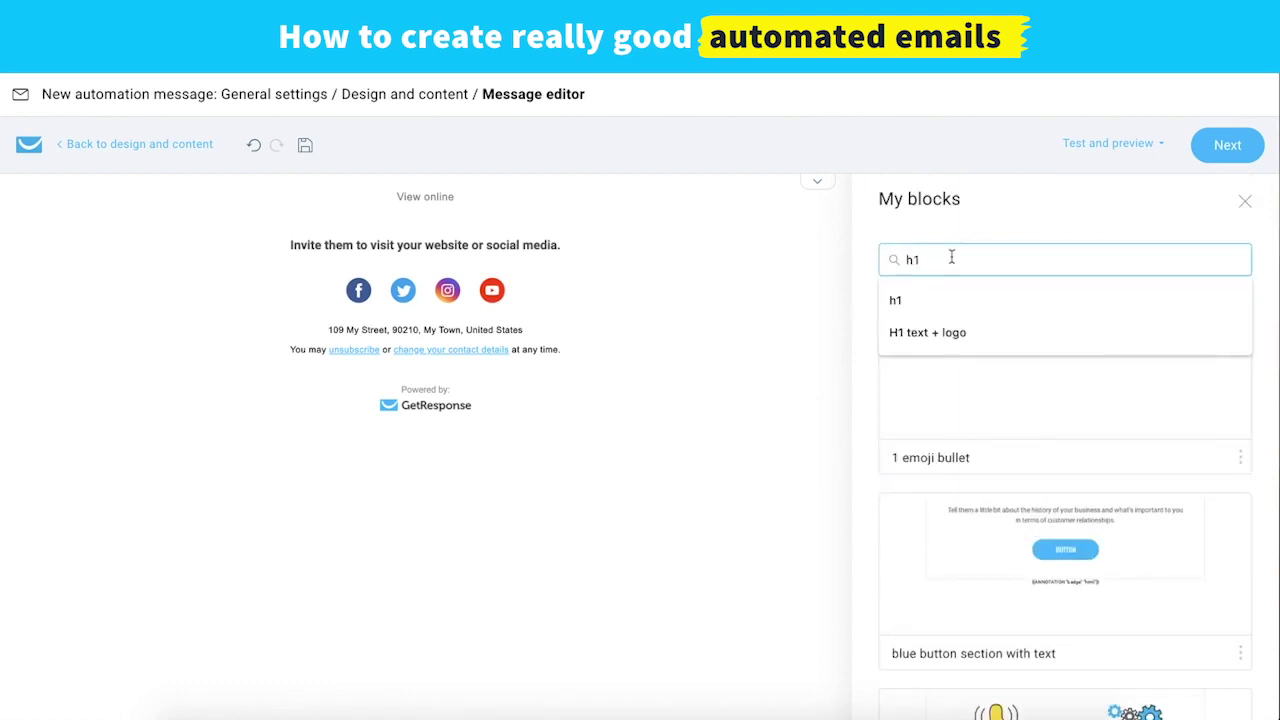
left_click(954, 332)
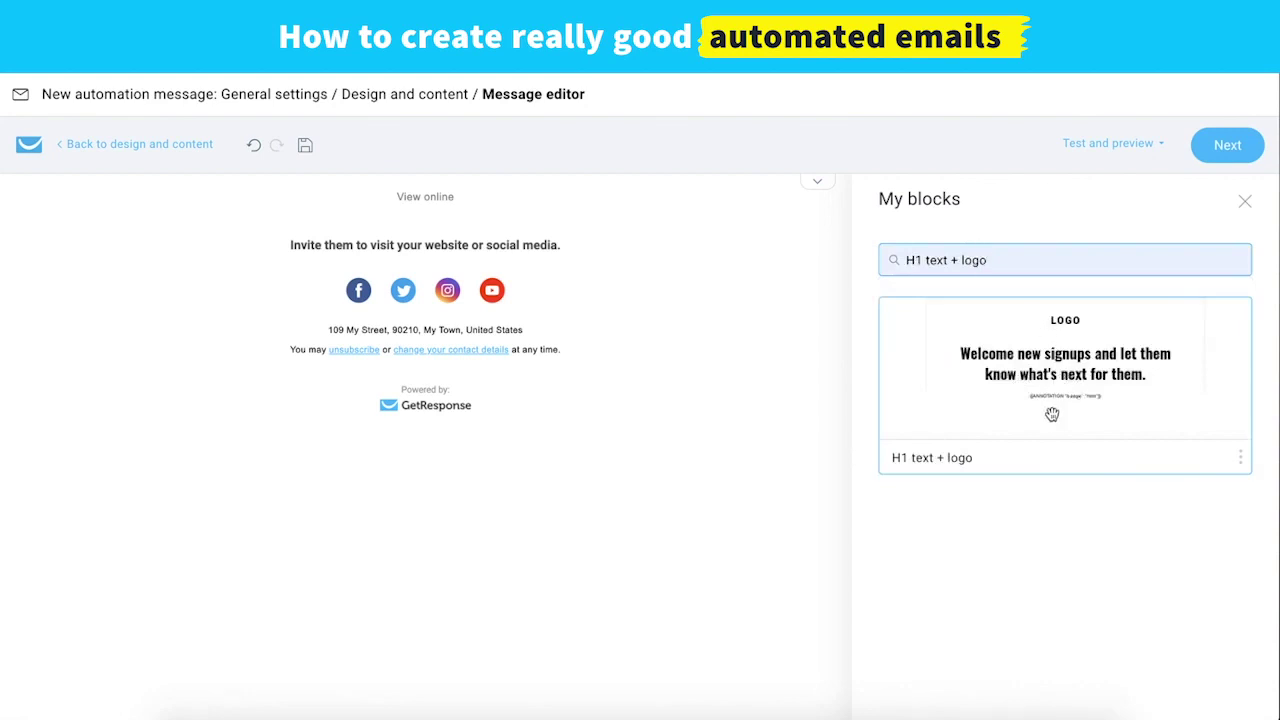
left_click_drag(1090, 399, 480, 260)
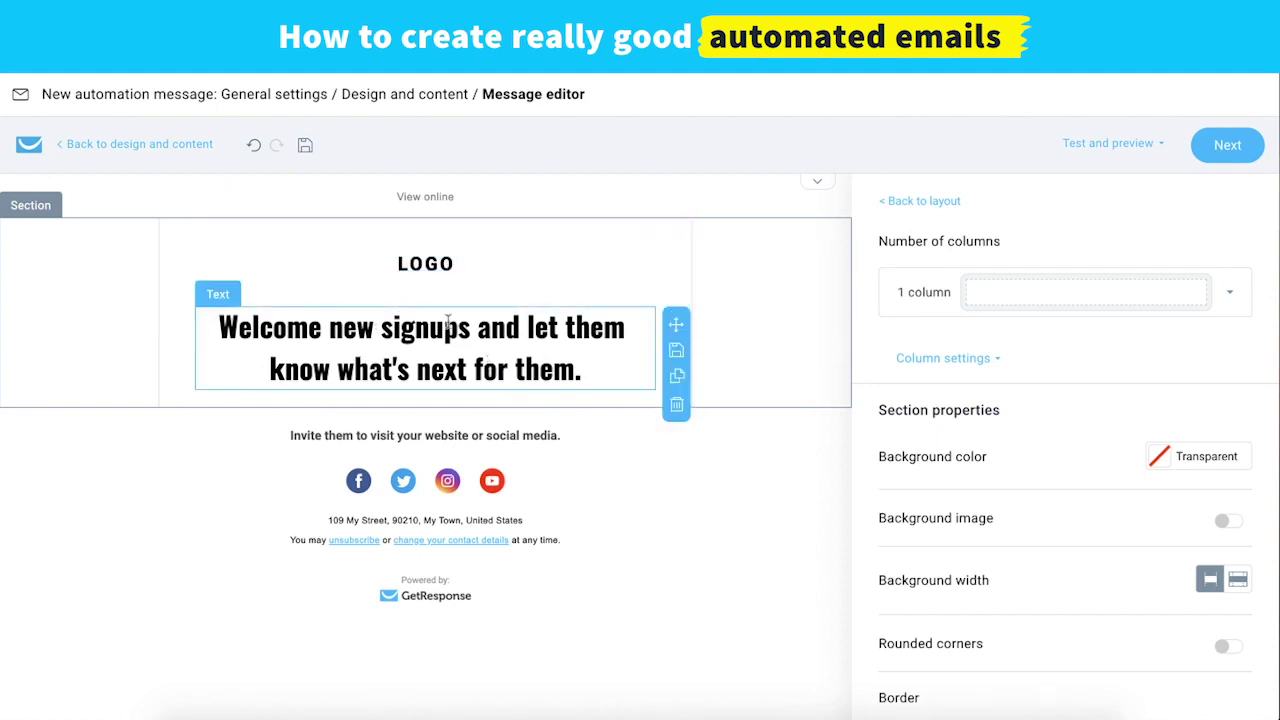
left_click(940, 201)
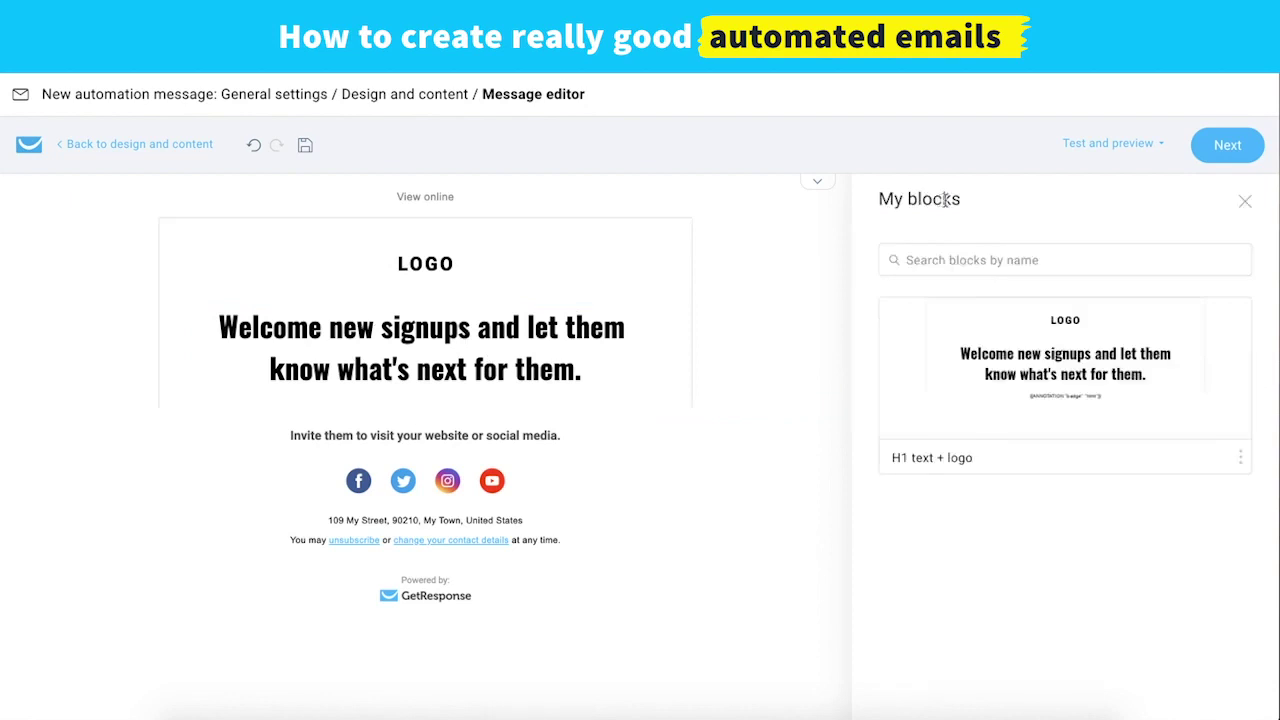
left_click(1246, 205)
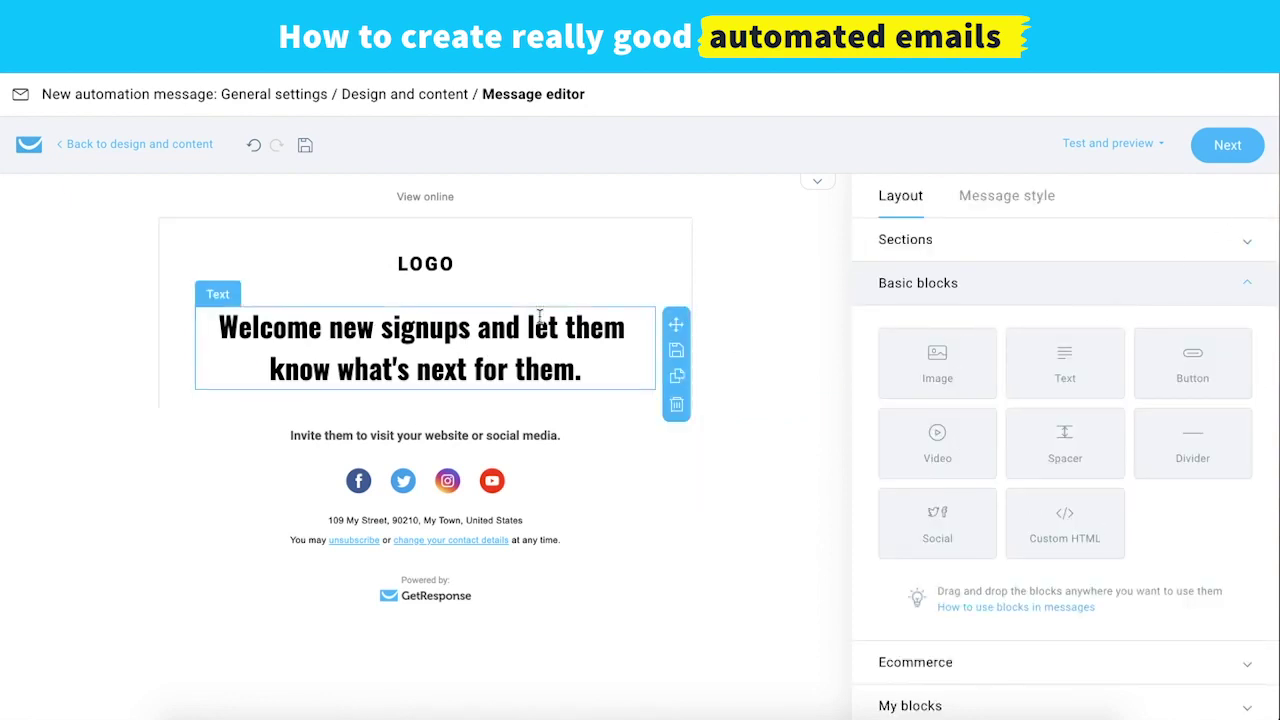
left_click(755, 279)
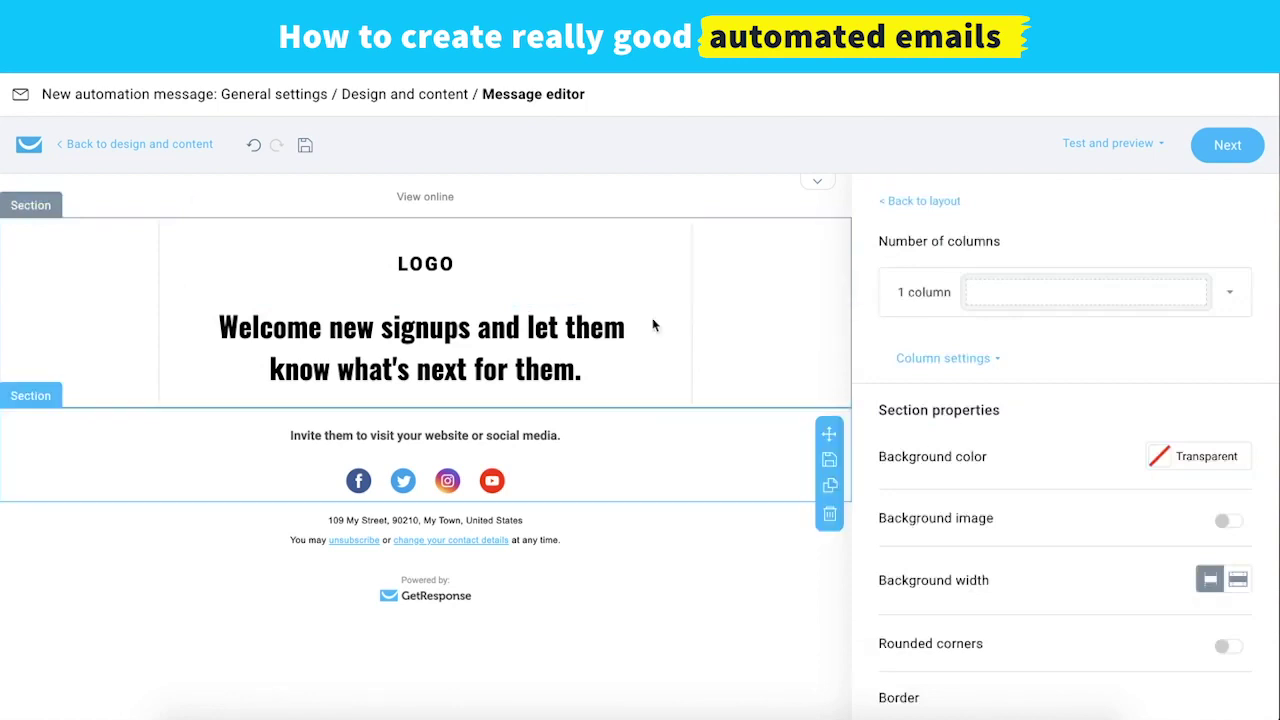
scroll(992, 505, "down", 1)
scroll(1000, 486, "up", 1)
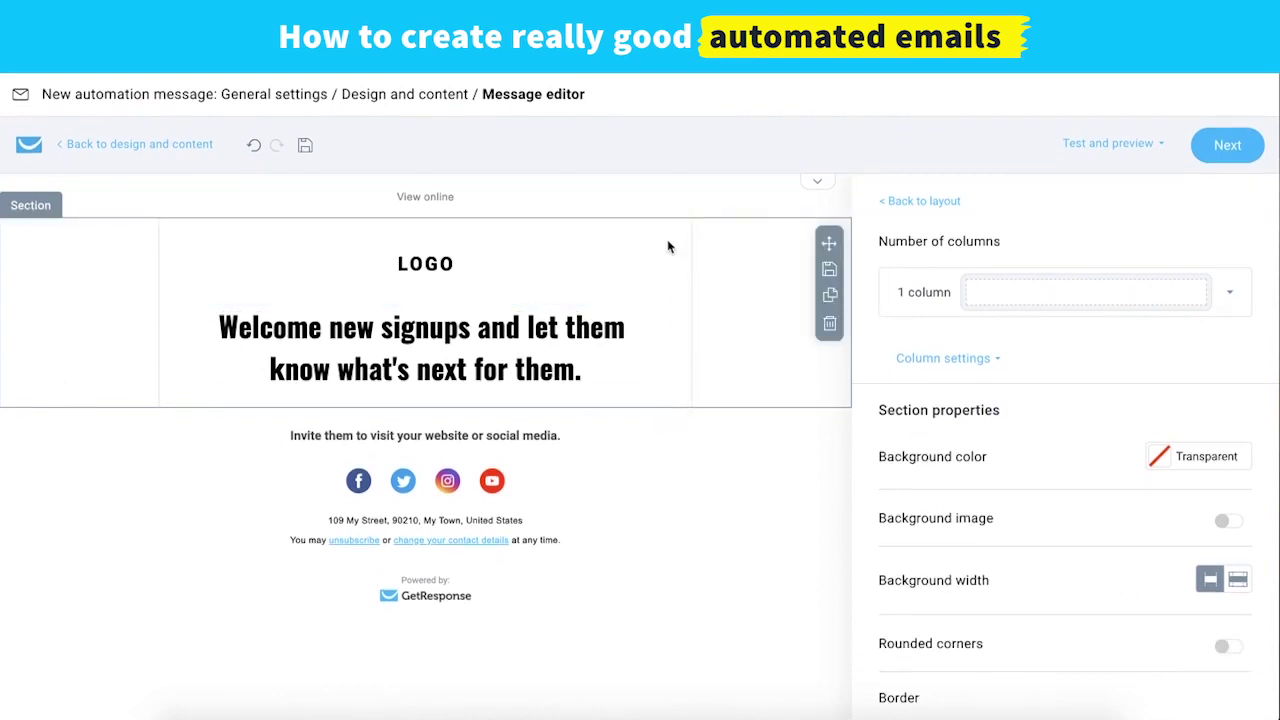
left_click(928, 204)
Search all saved blocks for "gif" and place the "Star gif section" block between the welcome heading and the social media icons
scroll(1074, 491, "down", 1)
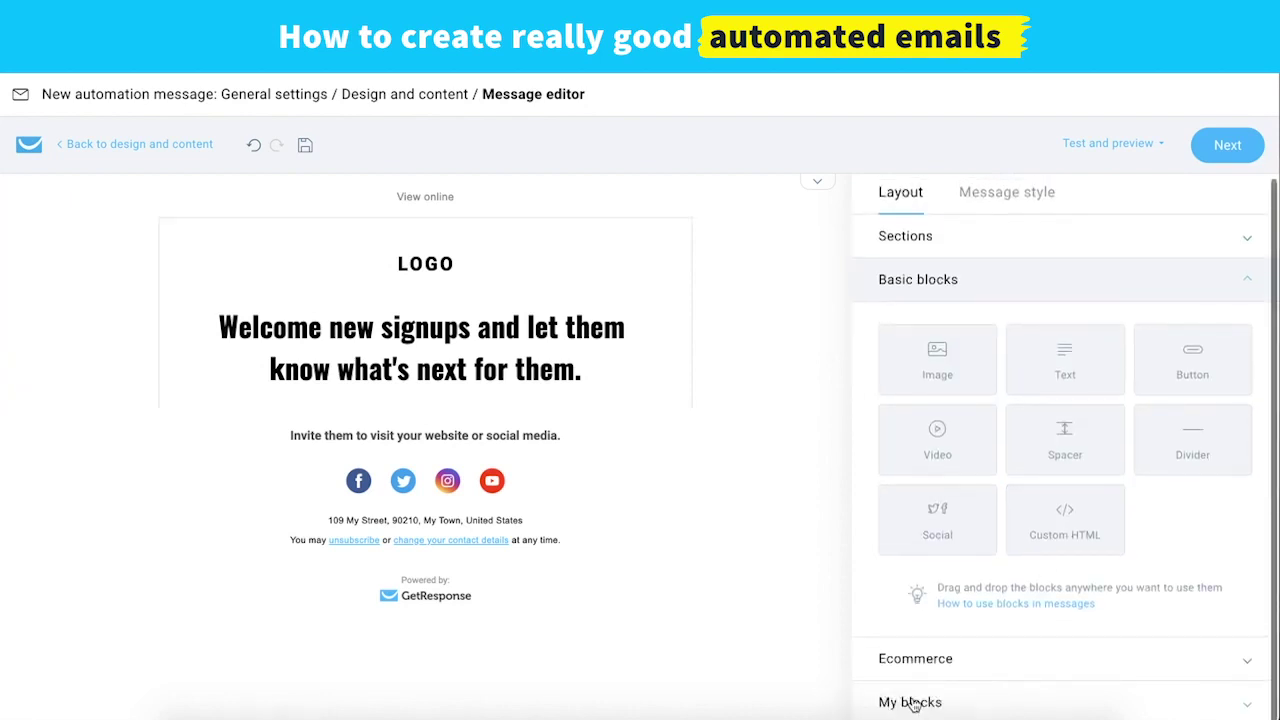
left_click(910, 696)
scroll(1021, 556, "down", 10)
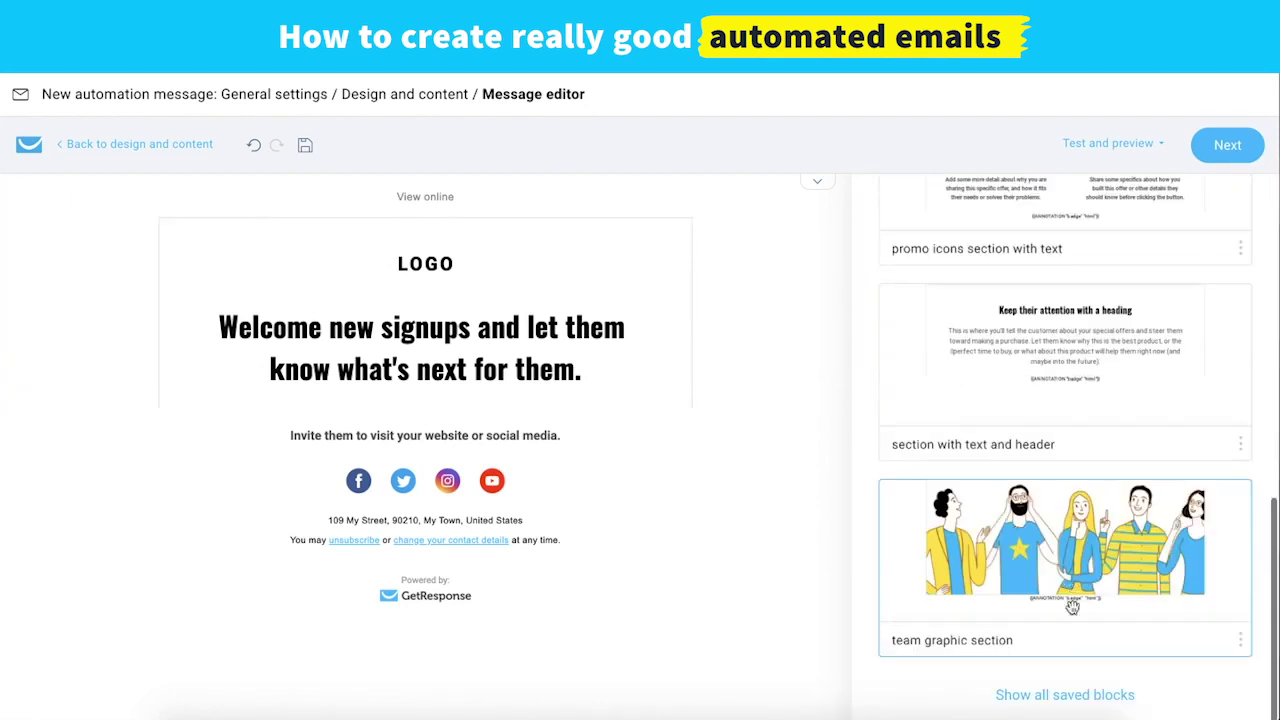
left_click(1074, 700)
scroll(1066, 689, "down", 6)
scroll(1066, 533, "up", 2)
scroll(1066, 533, "up", 10)
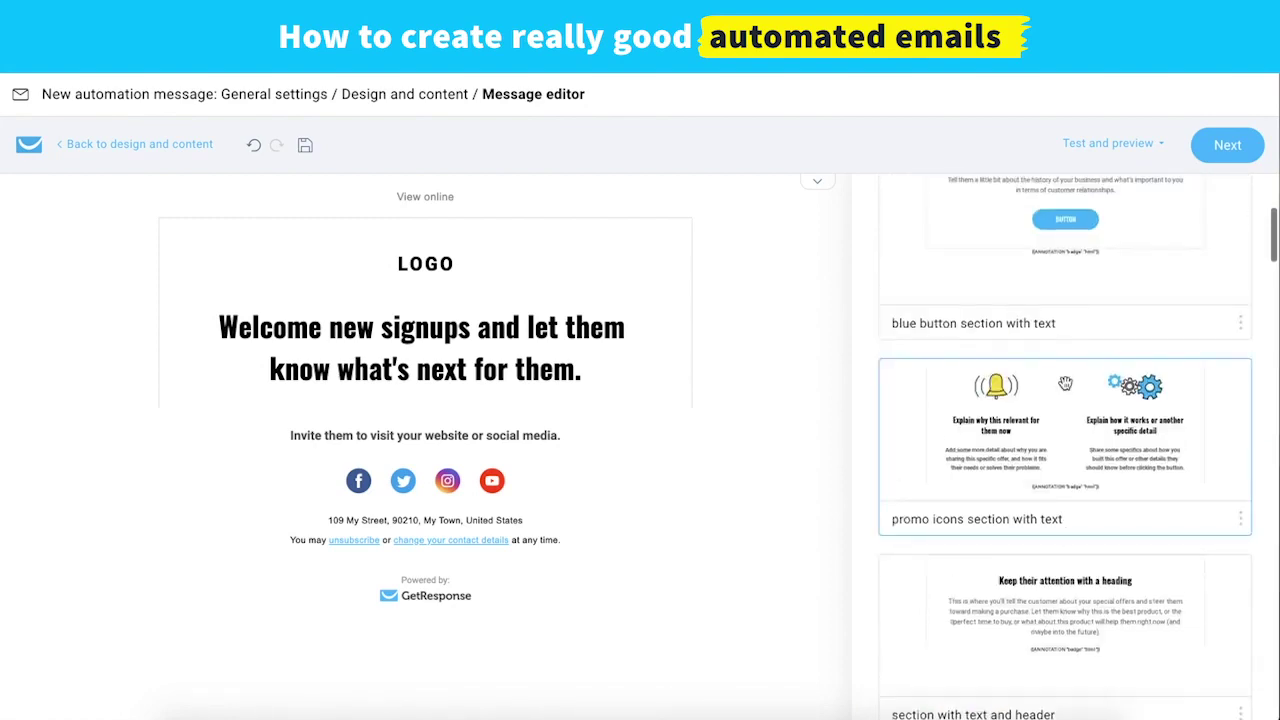
left_click(1022, 254)
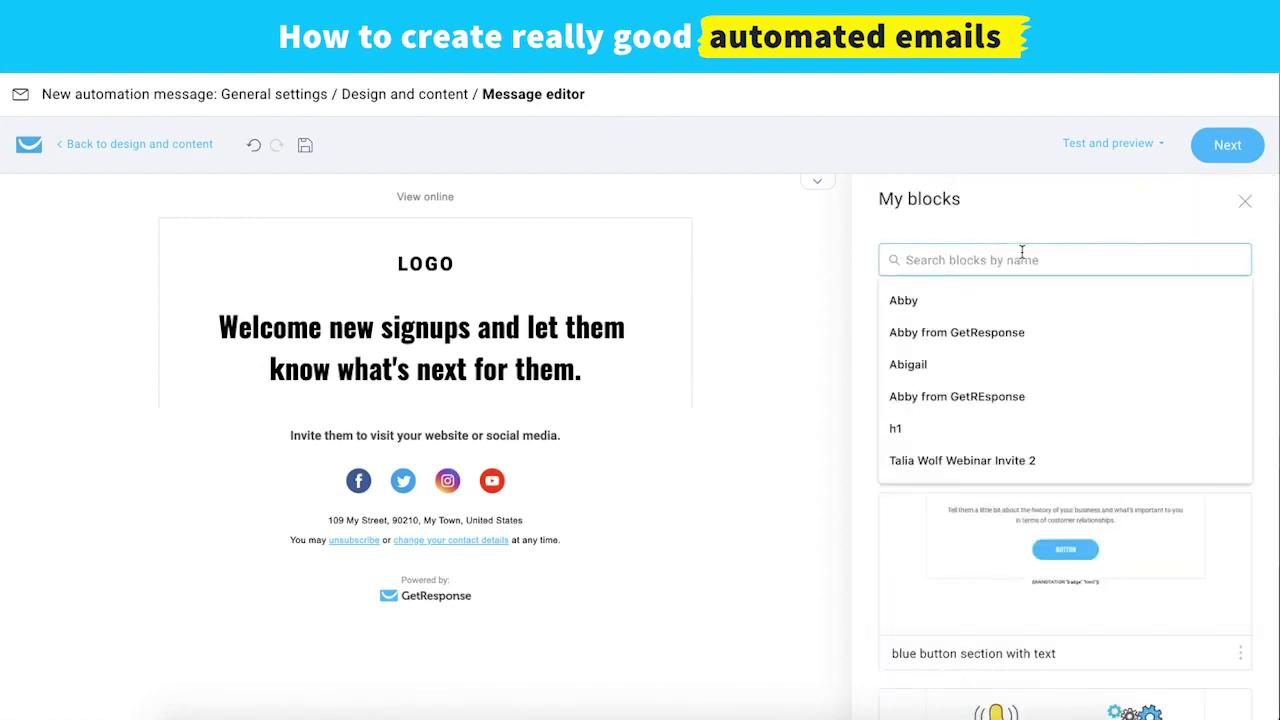
type("gif")
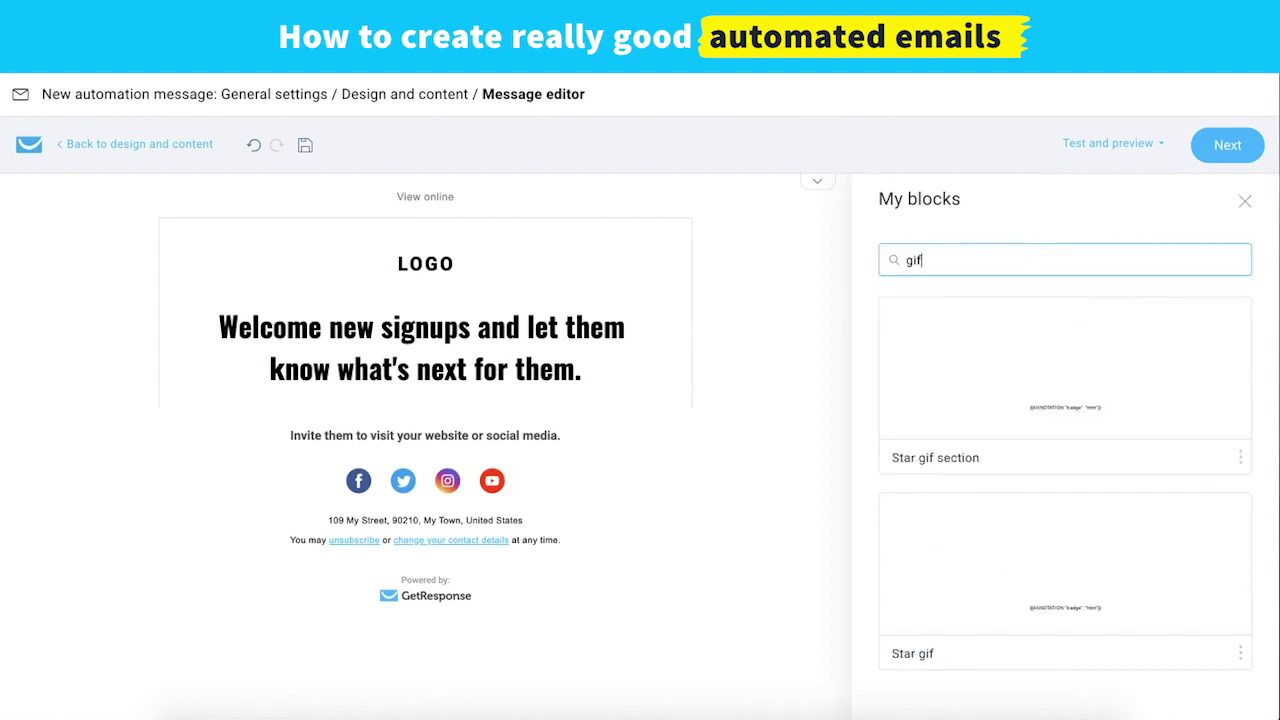
left_click_drag(1150, 396, 514, 440)
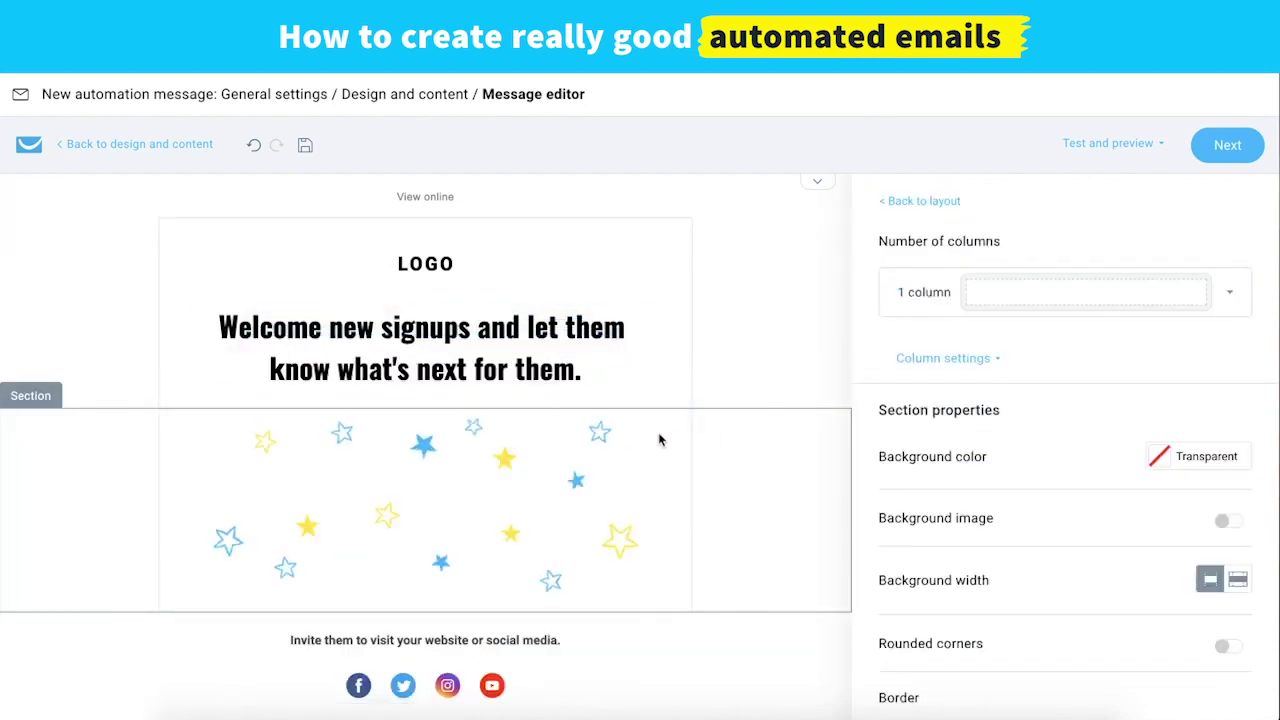
Return to the layout options and list all saved blocks
left_click(935, 200)
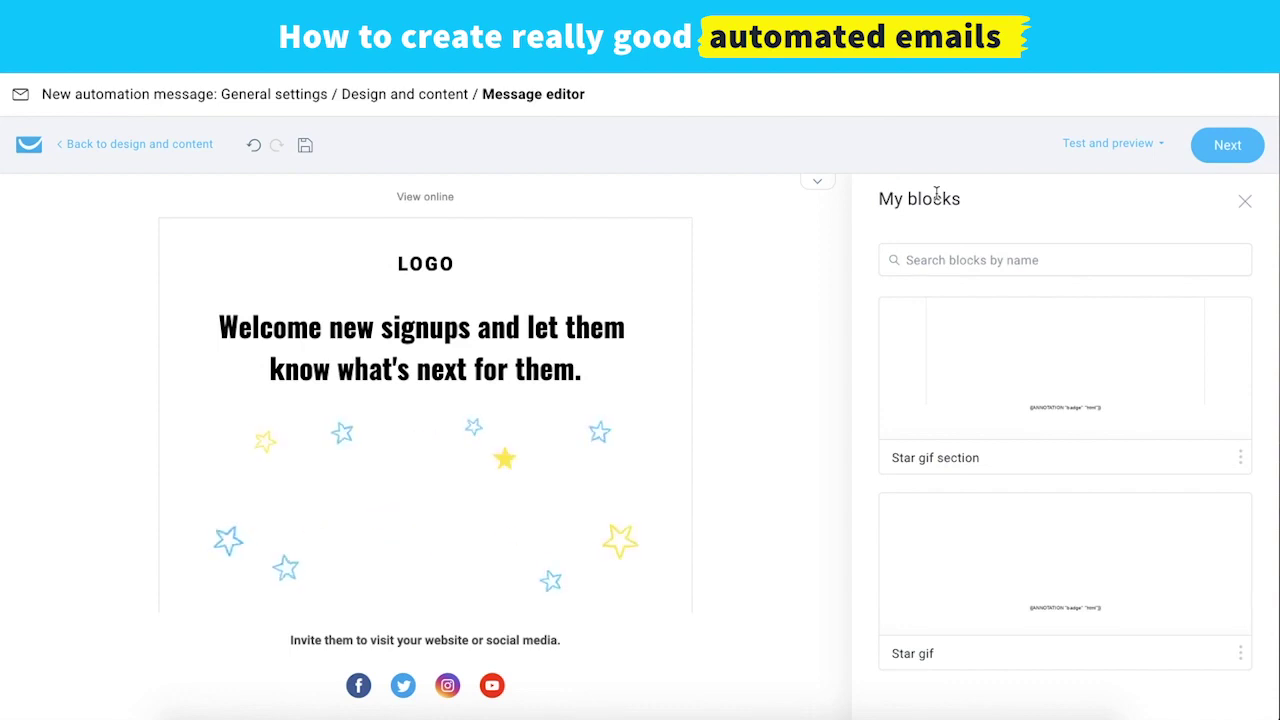
left_click(1245, 201)
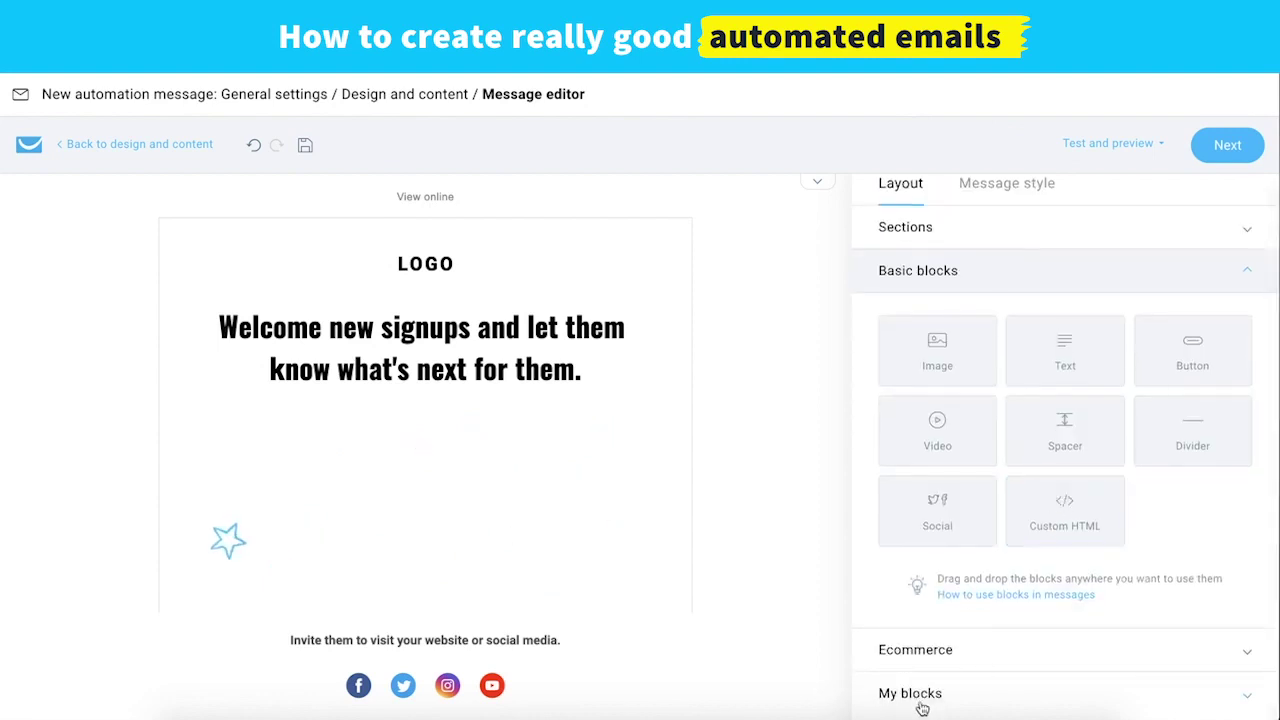
left_click(940, 693)
scroll(1003, 424, "down", 5)
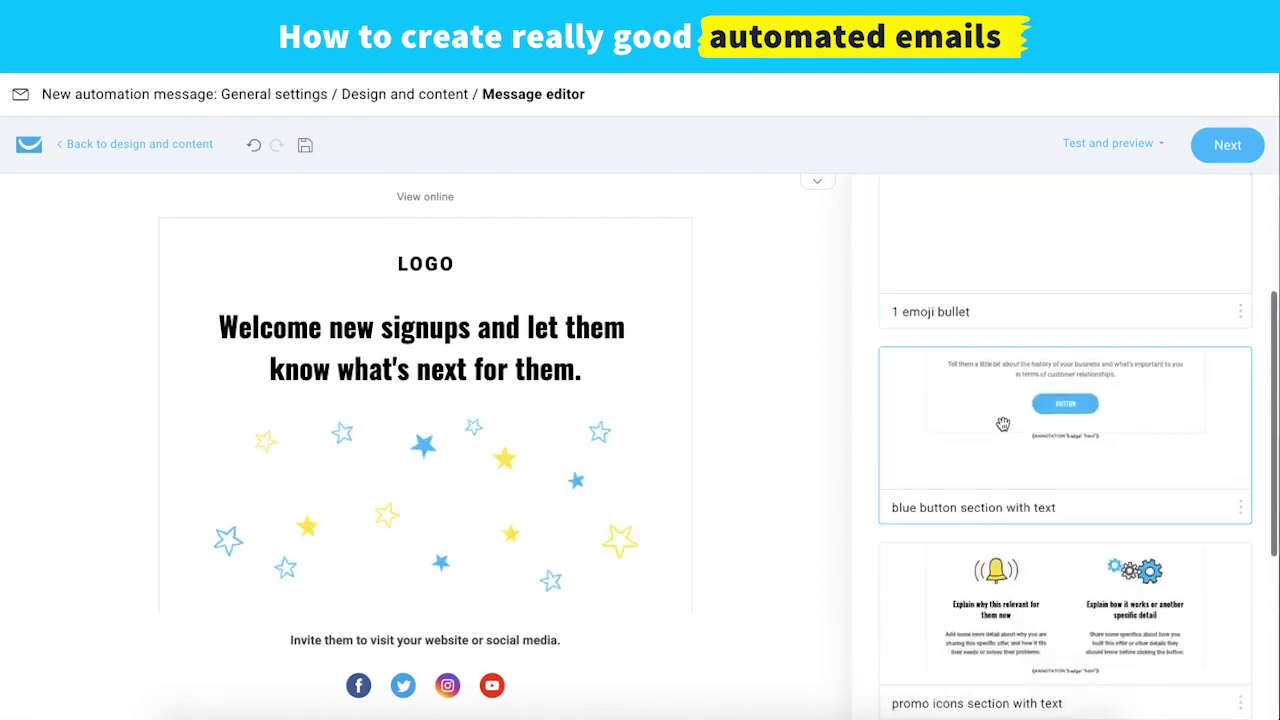
scroll(1003, 424, "down", 5)
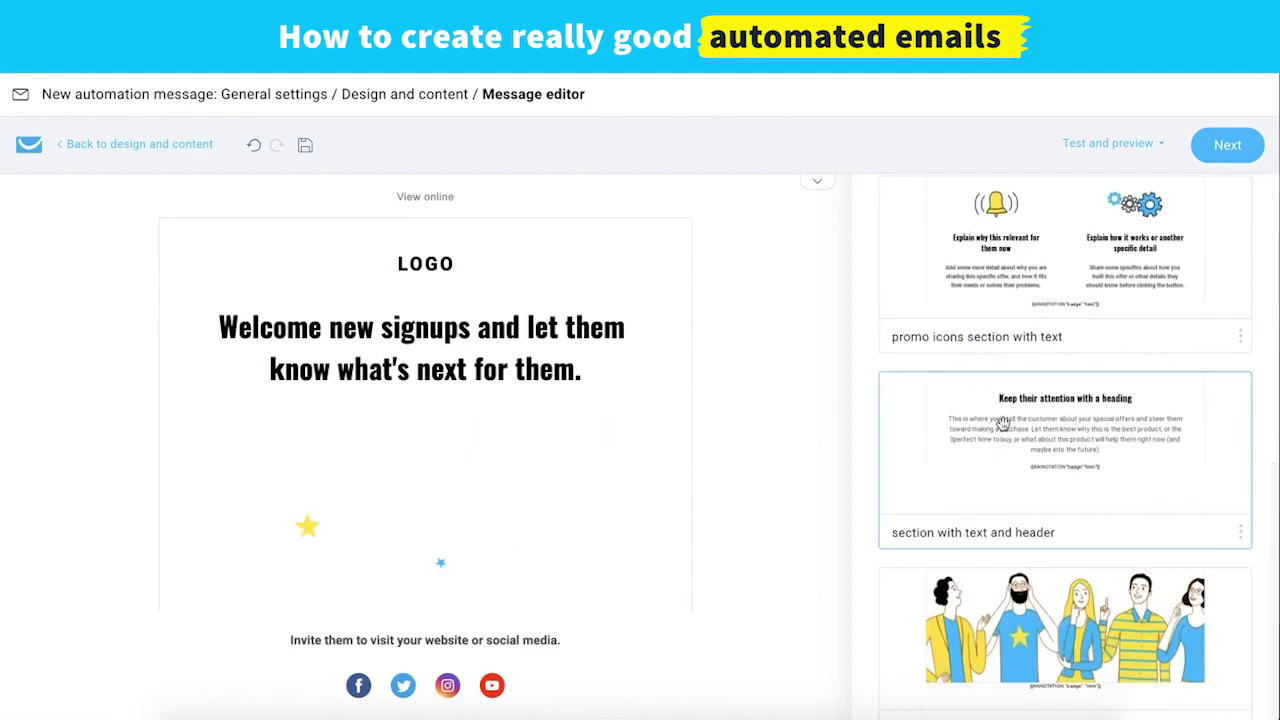
scroll(1080, 361, "up", 5)
scroll(1080, 361, "down", 5)
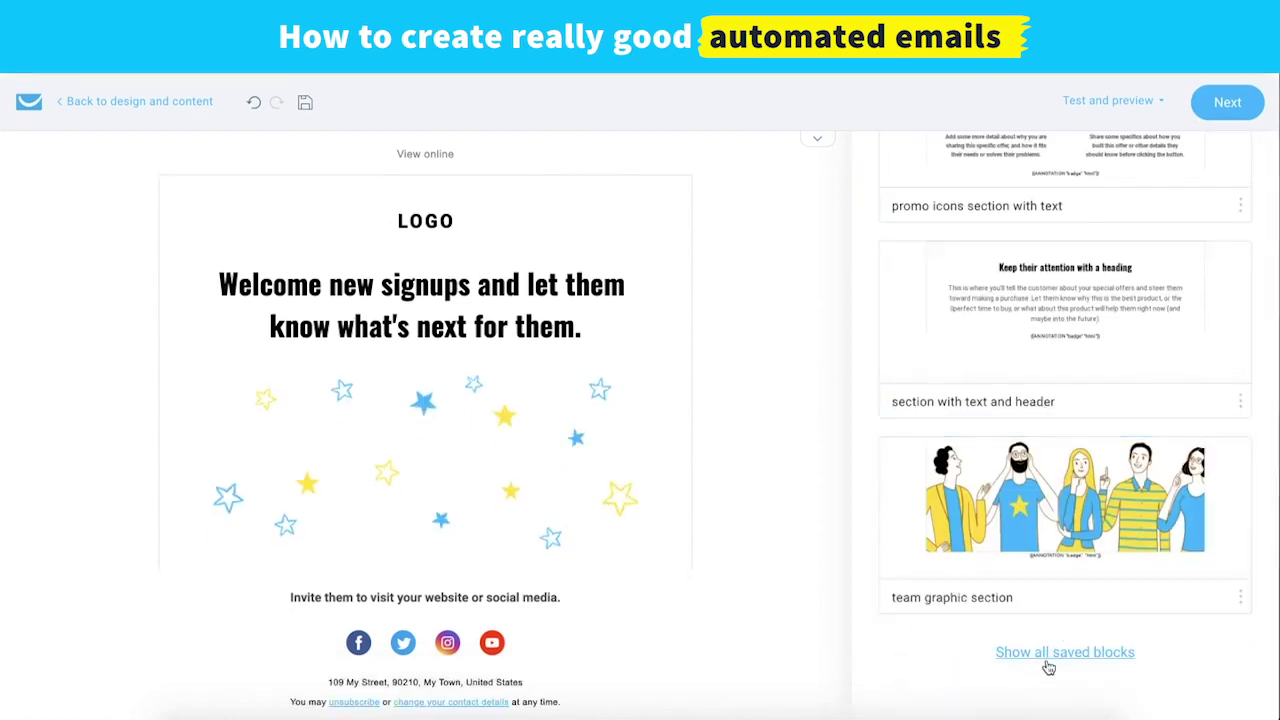
left_click(1049, 664)
scroll(1035, 500, "up", 6)
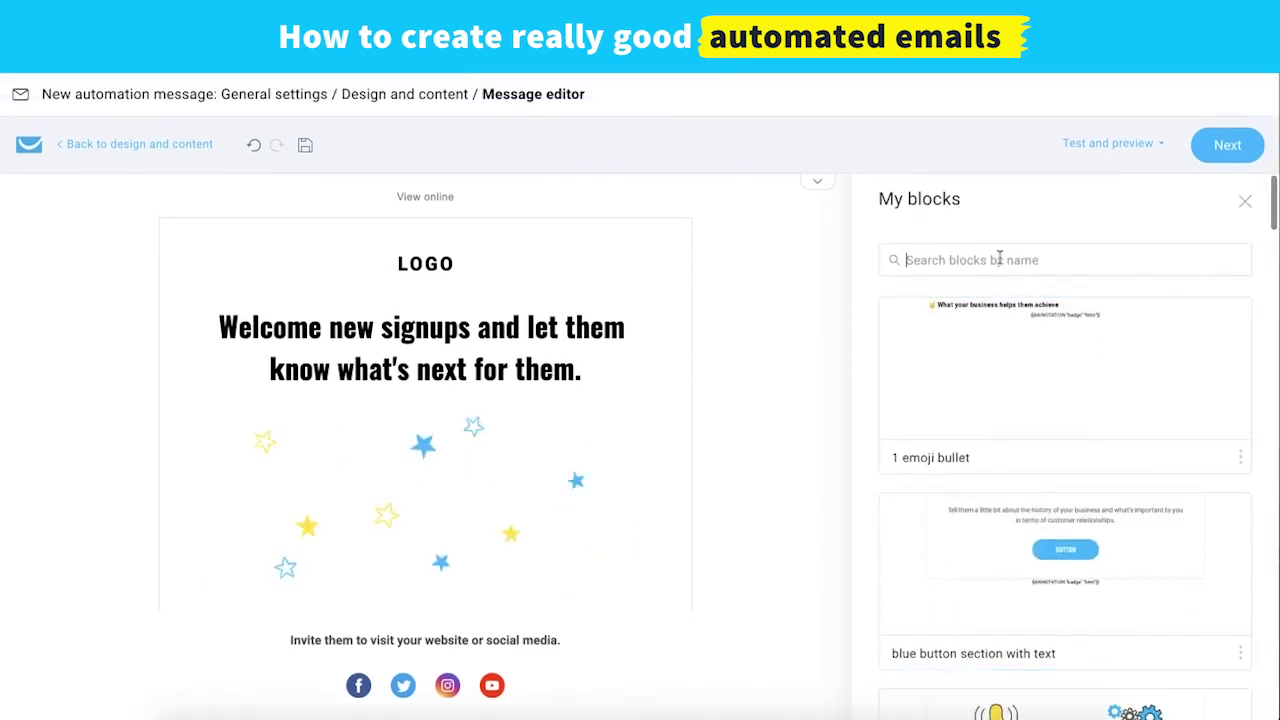
Search the saved blocks for "text" and place the "text + button section" block between the star graphic and the social media icons
left_click(999, 259)
type("text")
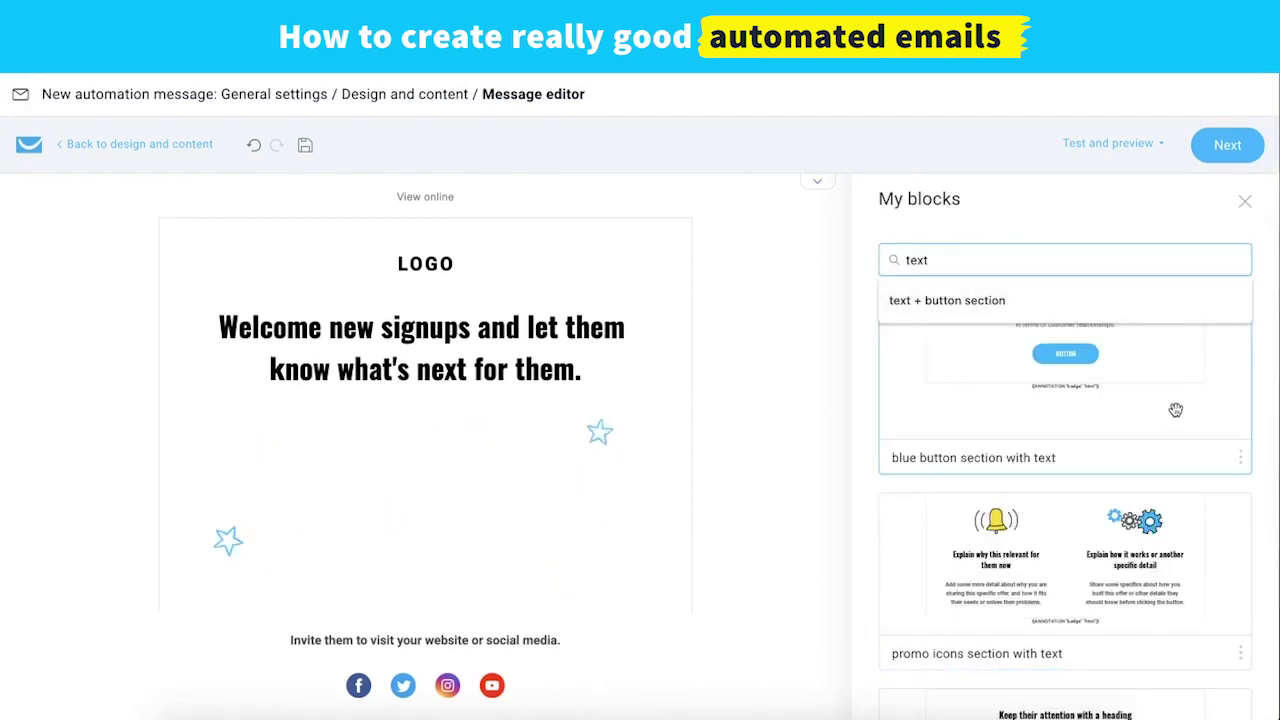
scroll(1146, 480, "down", 4)
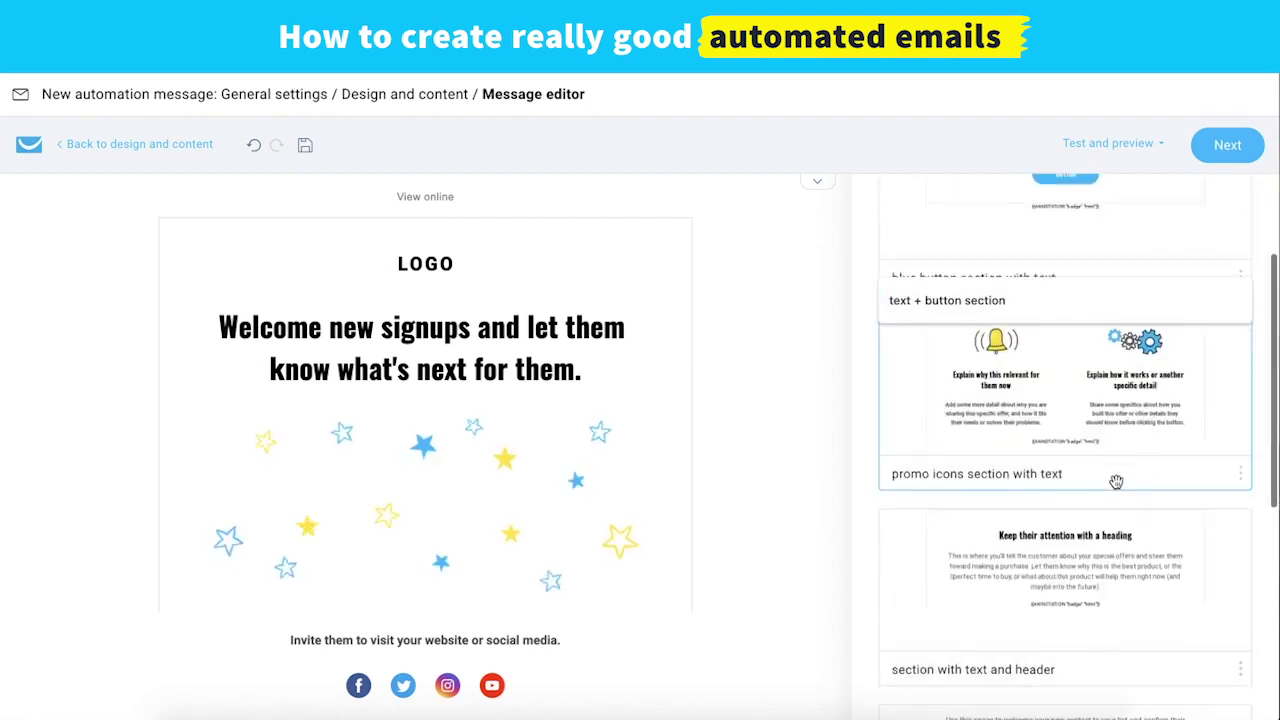
scroll(1084, 665, "down", 1)
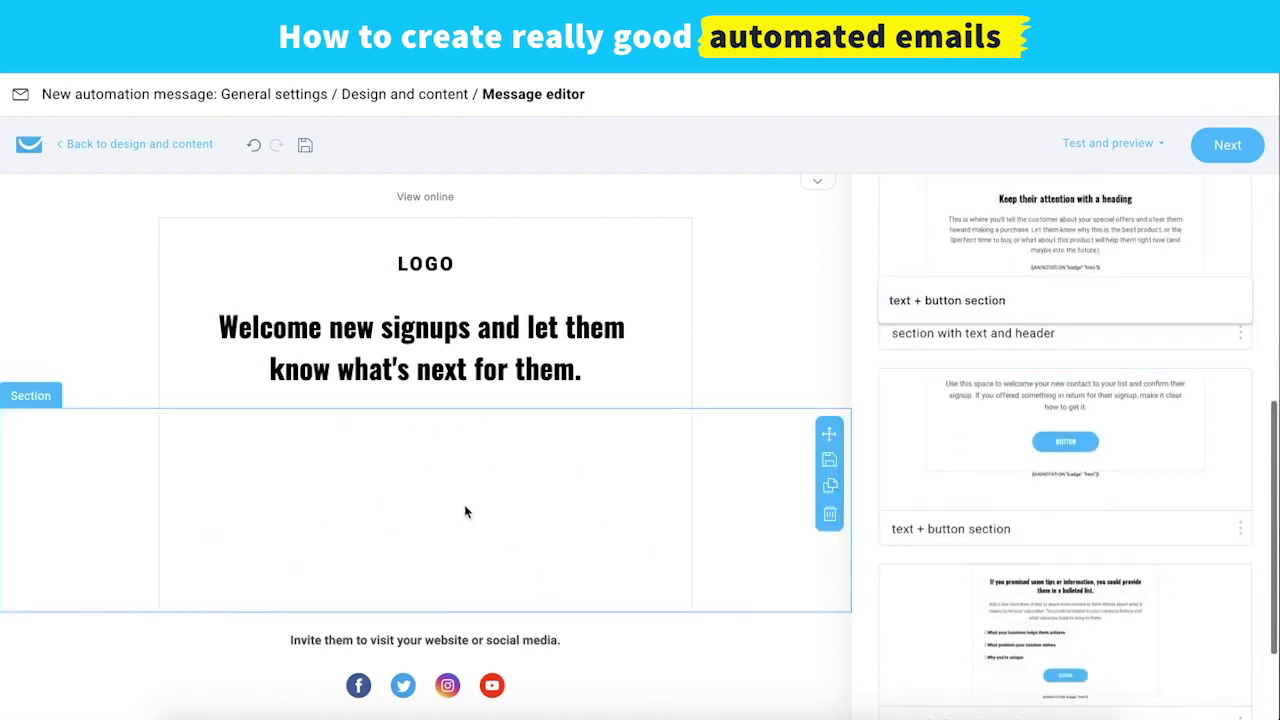
scroll(466, 509, "down", 1)
left_click_drag(1134, 475, 560, 545)
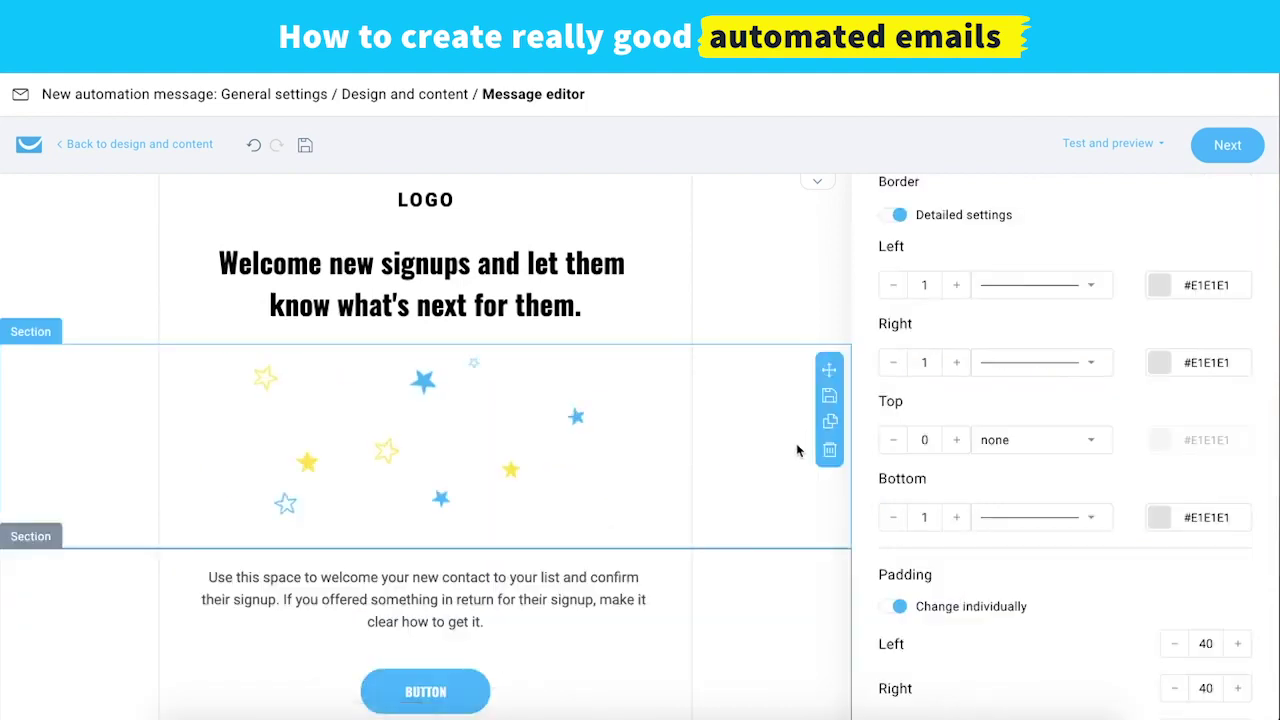
Review the message from the logo and heading down to the button section and social media icons
scroll(794, 445, "down", 2)
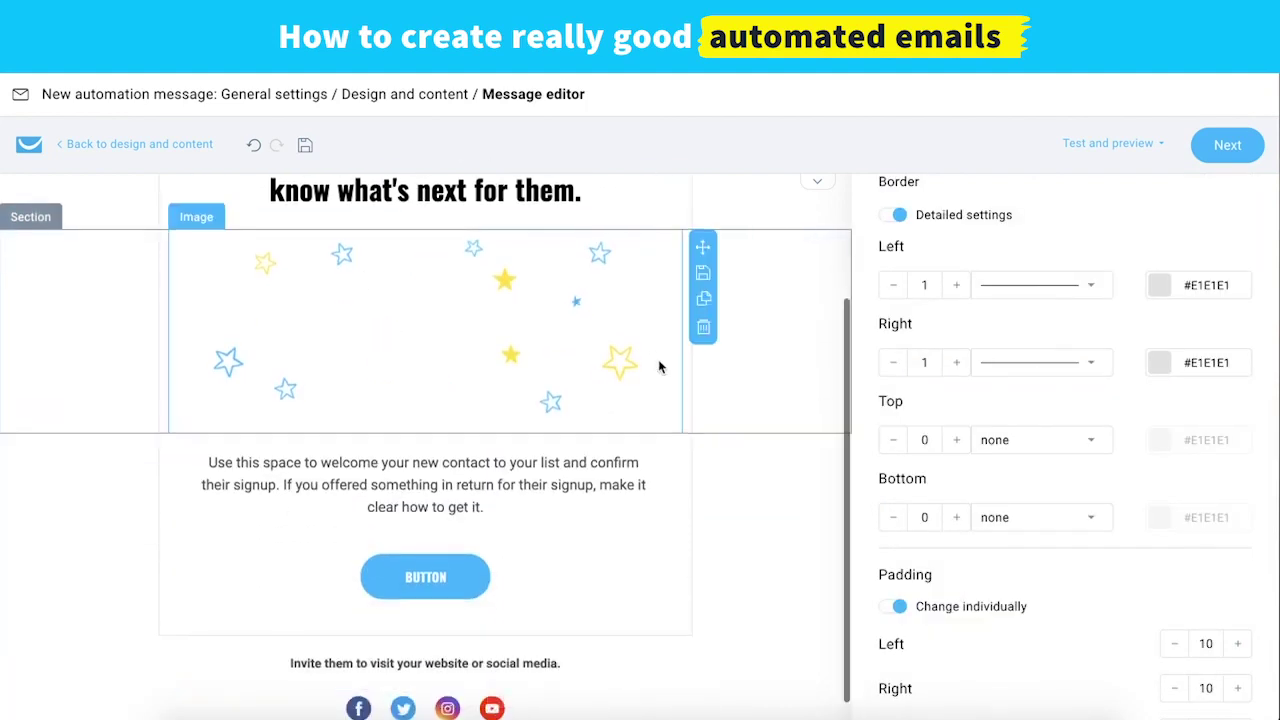
scroll(660, 365, "up", 3)
scroll(660, 365, "down", 3)
scroll(660, 365, "up", 3)
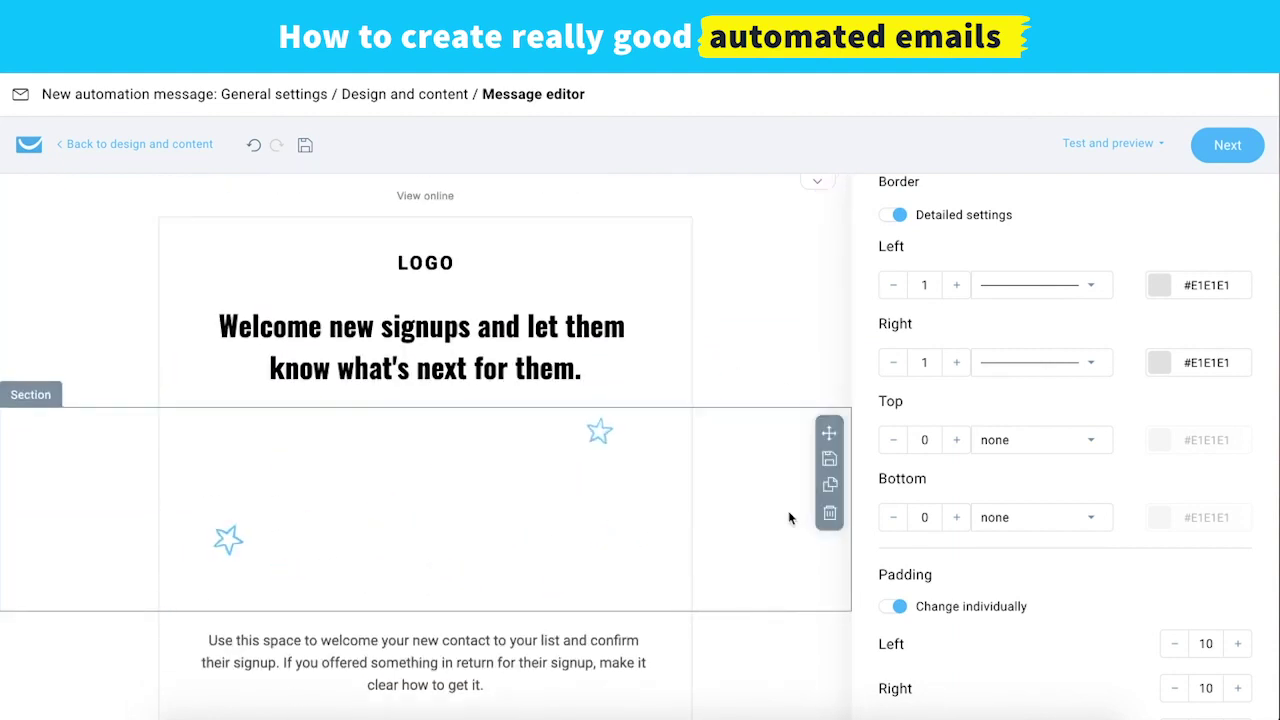
scroll(789, 517, "down", 3)
scroll(789, 517, "up", 2)
scroll(789, 517, "down", 1)
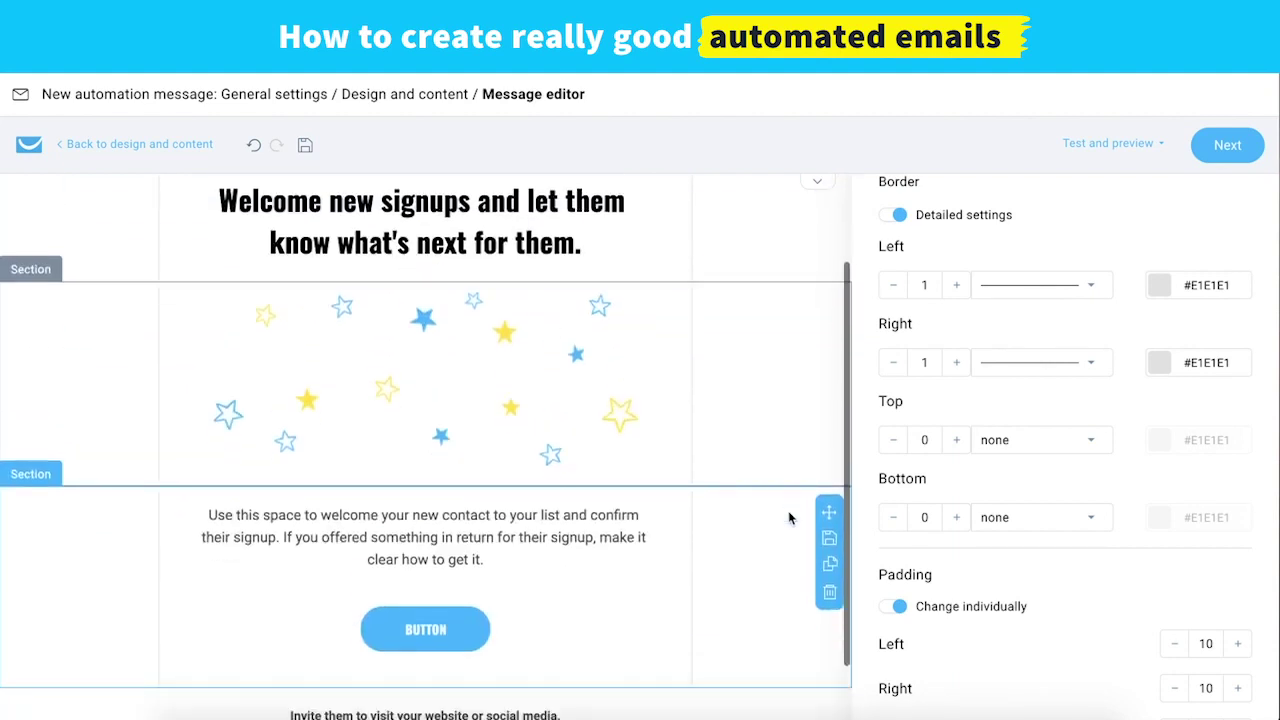
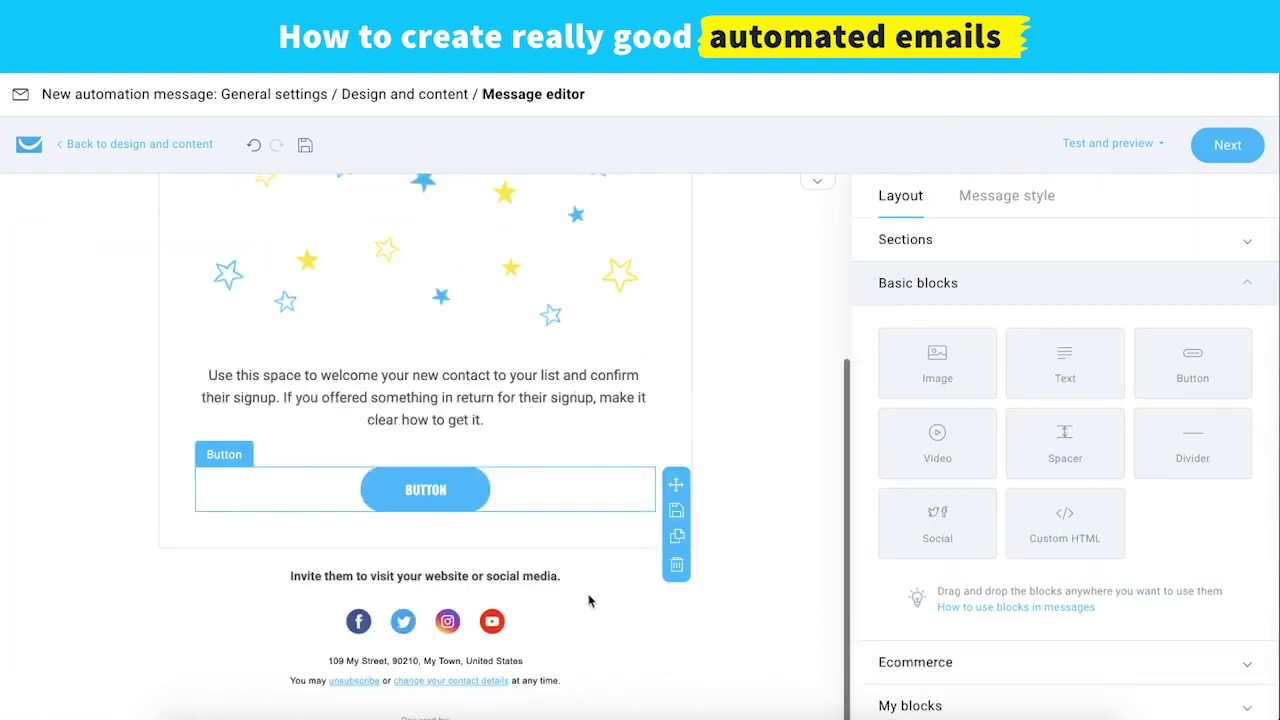
Add a one-column section between the button section and the social media icons and place a Spacer in it
left_click(1071, 239)
left_click_drag(975, 321, 577, 568)
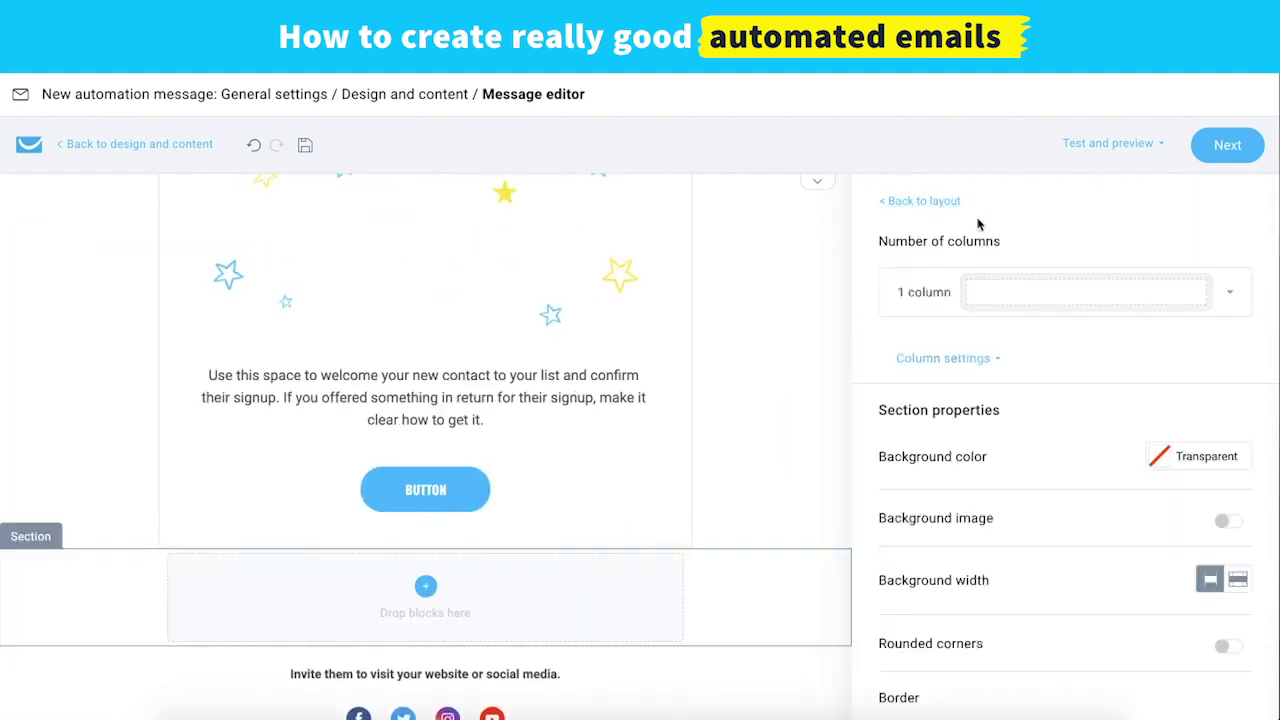
left_click(946, 203)
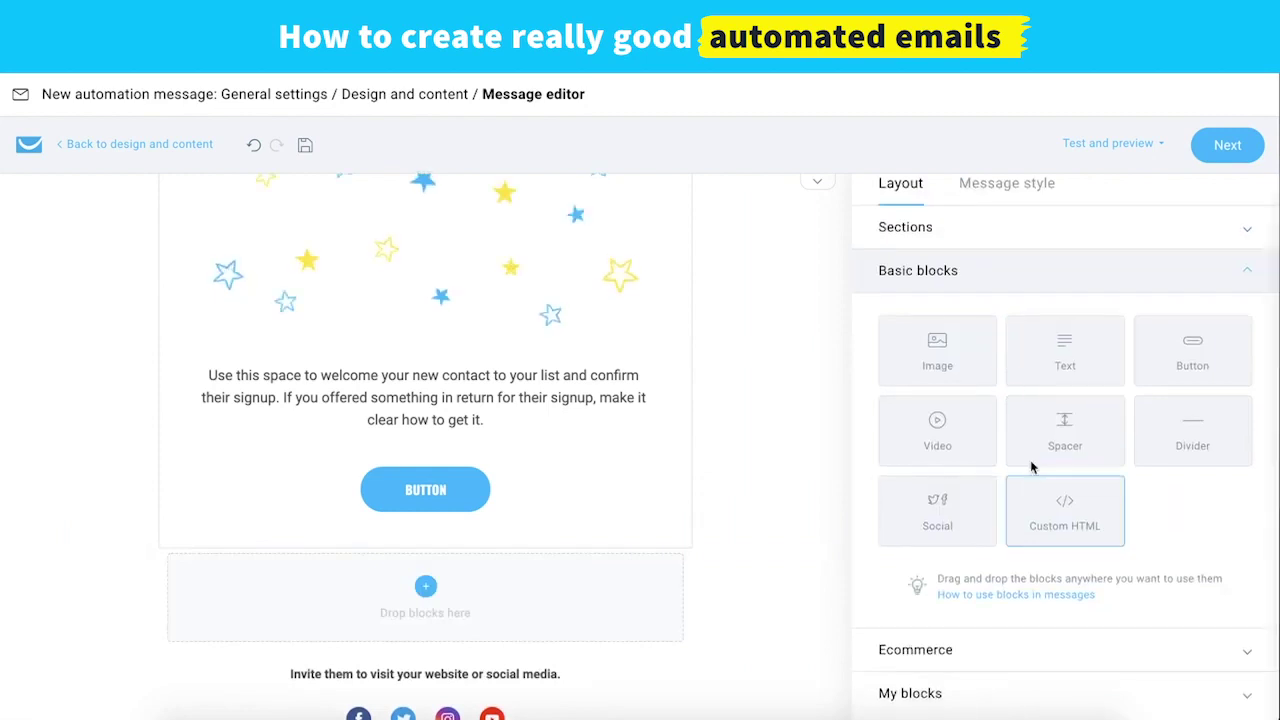
left_click_drag(1091, 434, 510, 600)
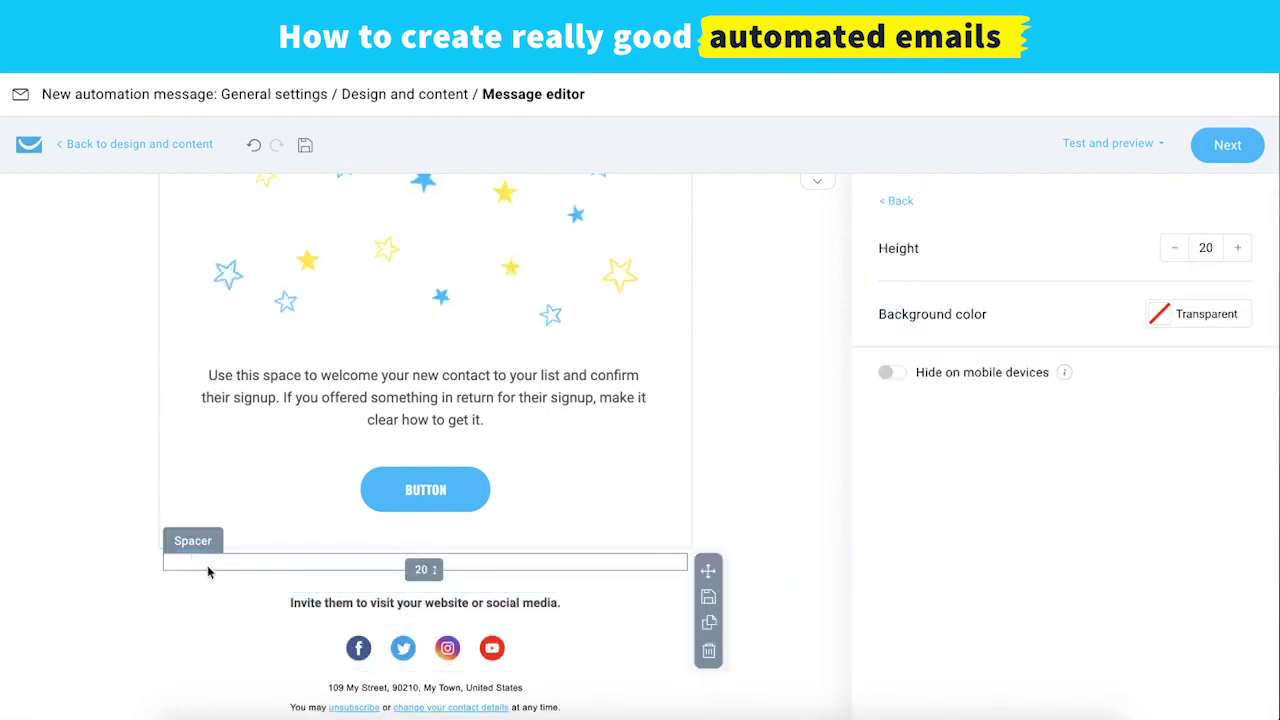
left_click(114, 624)
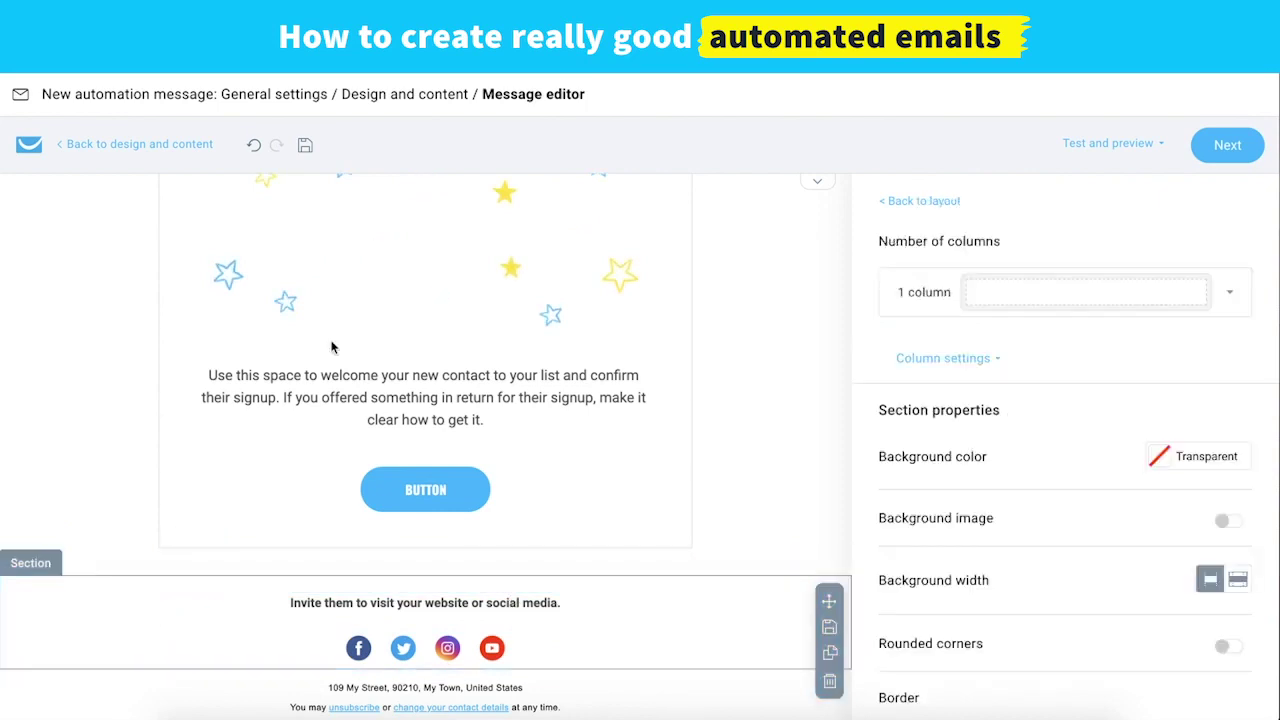
Find the saved "Emoji bulleted list and text section" block by searching "em" and place it between the spacer and the social media icons
left_click(934, 205)
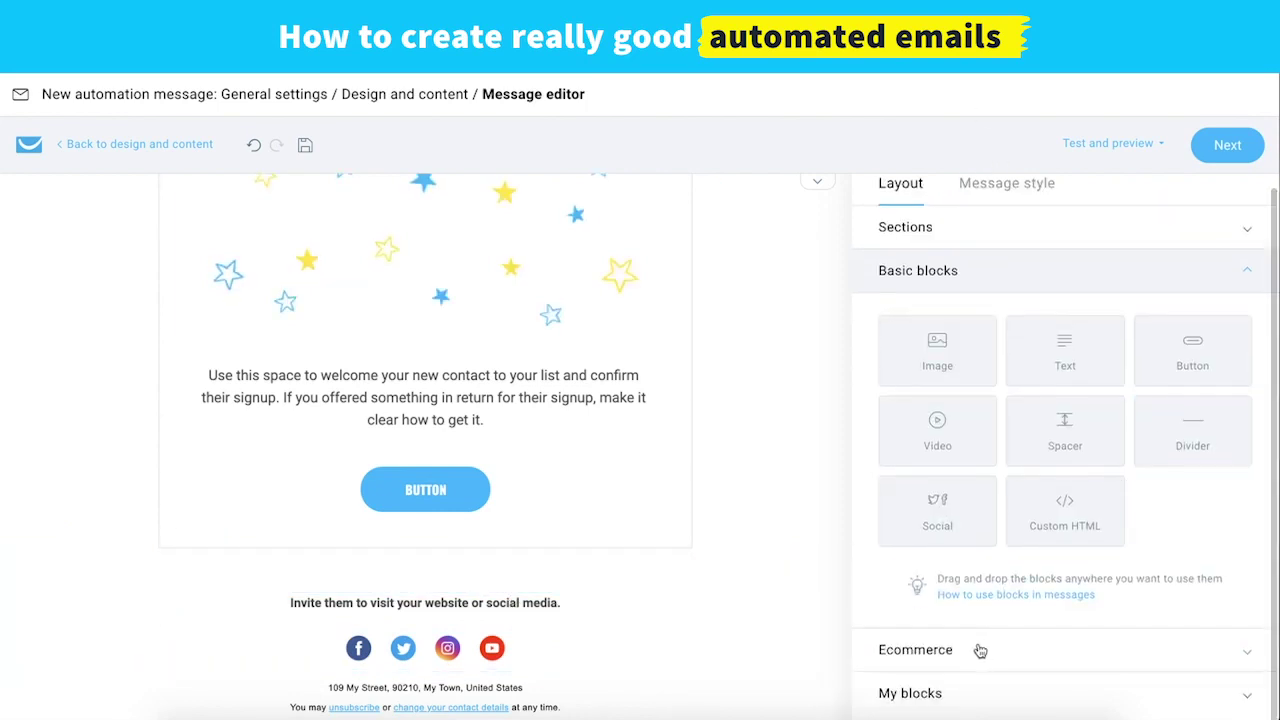
left_click(929, 693)
scroll(931, 692, "down", 5)
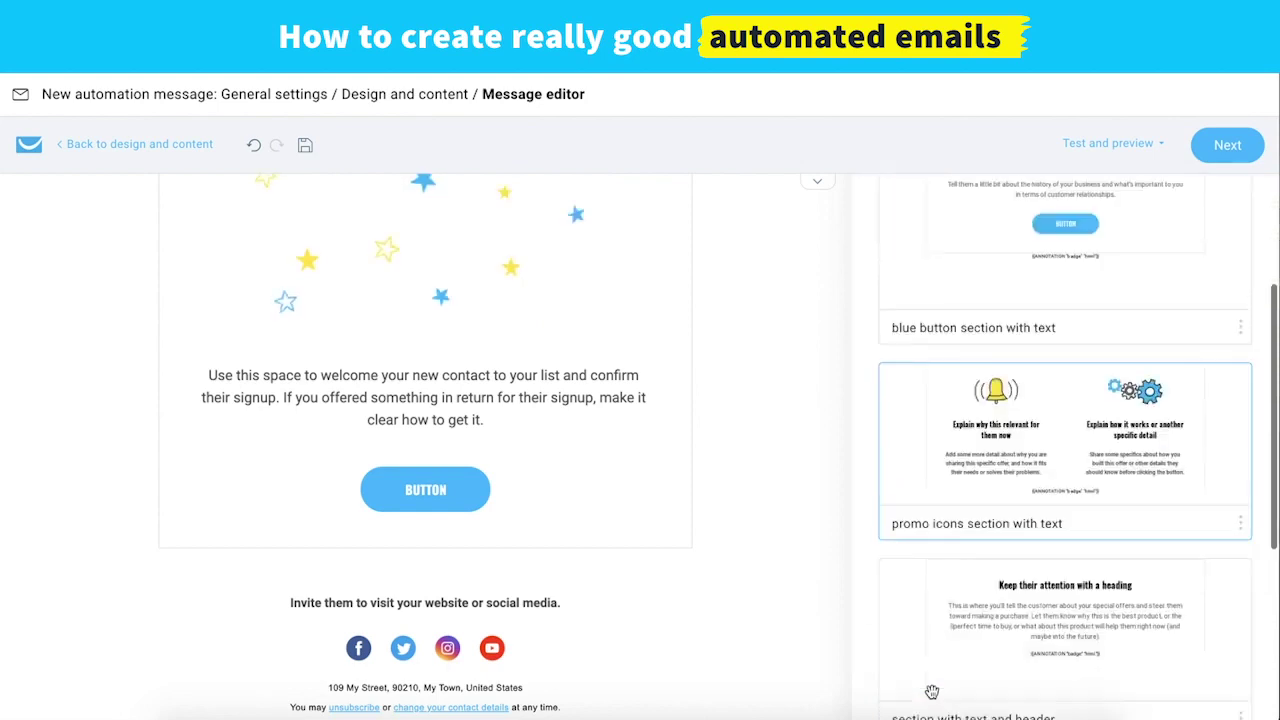
scroll(1065, 630, "up", 6)
scroll(1065, 630, "down", 8)
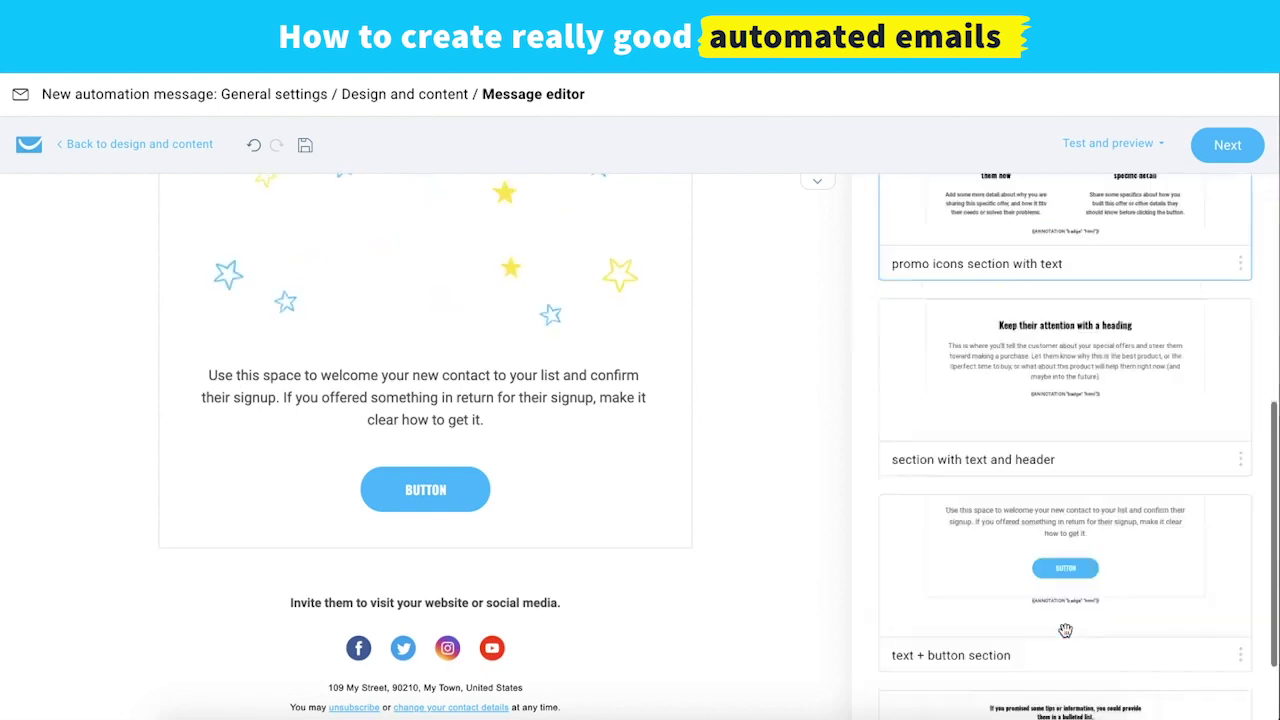
left_click(1062, 689)
scroll(1146, 371, "up", 10)
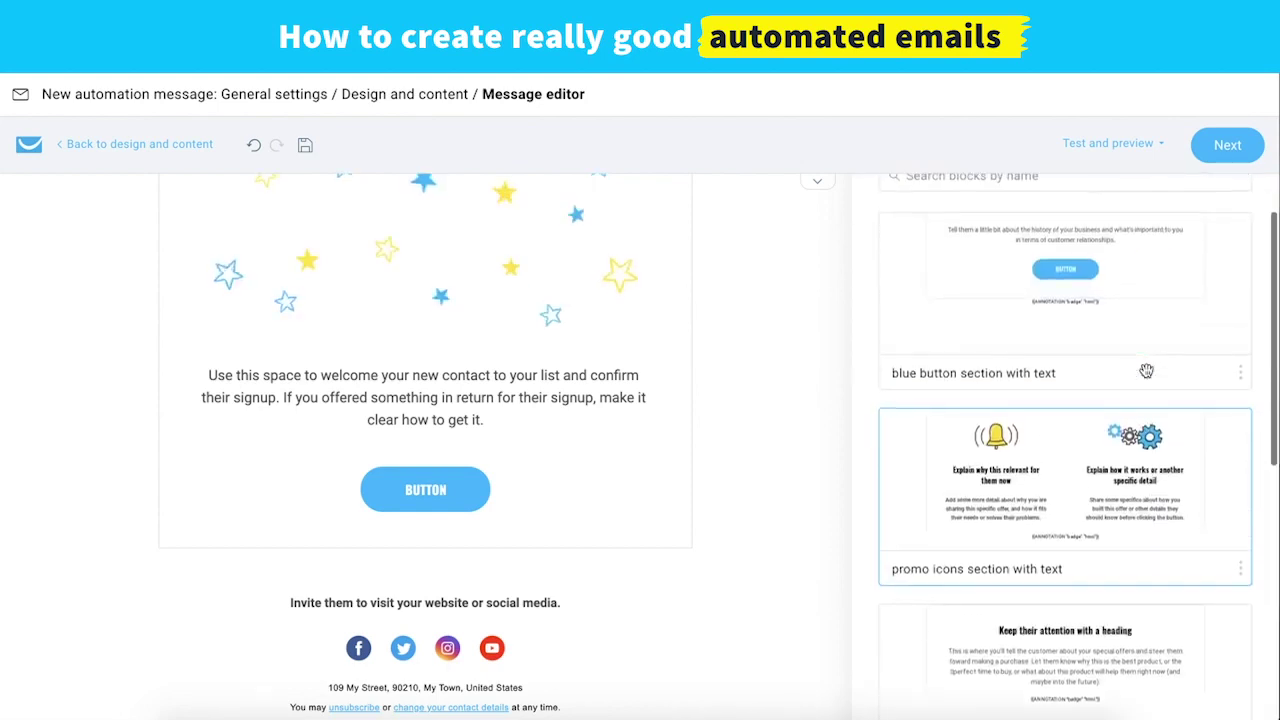
left_click(1067, 260)
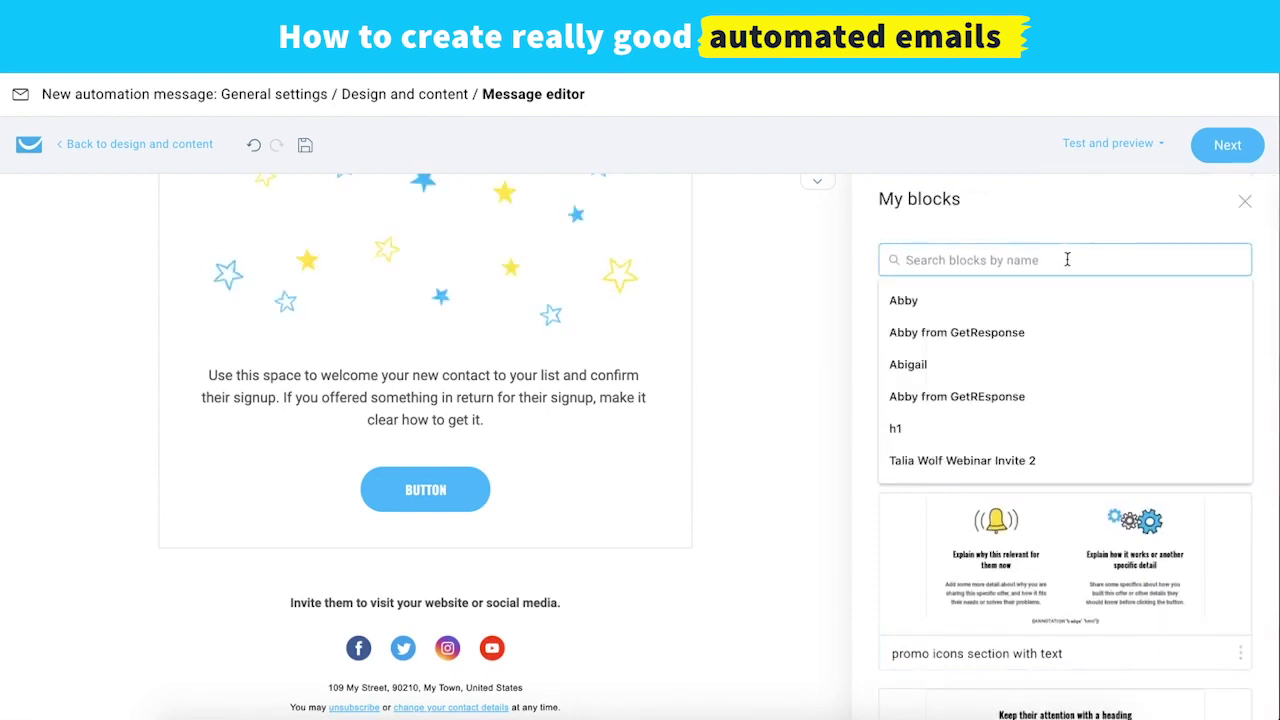
type("em")
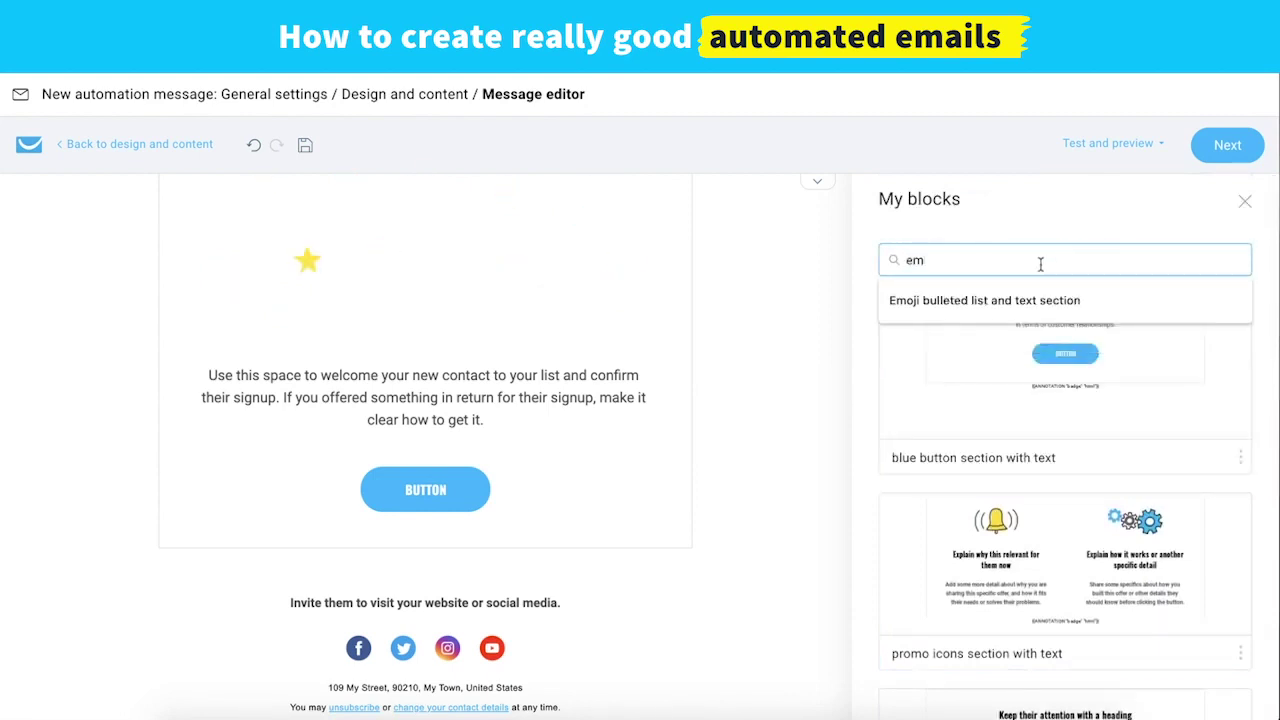
left_click(1003, 303)
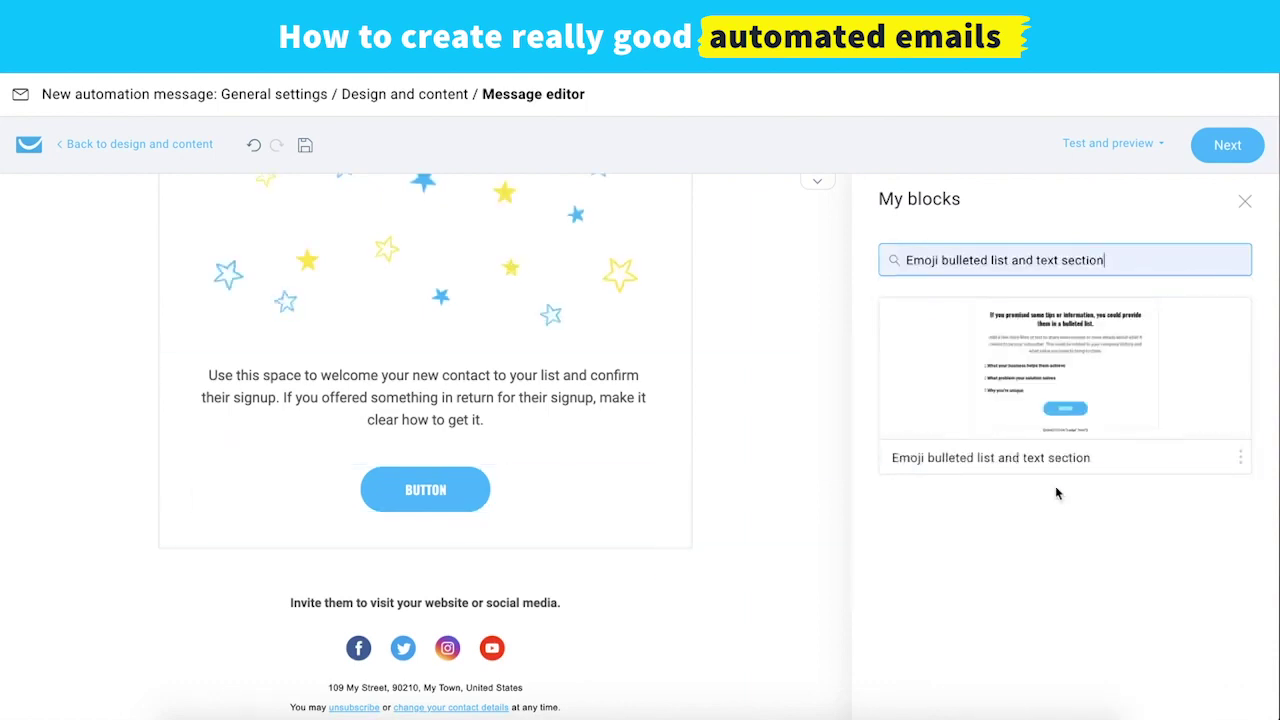
scroll(634, 469, "down", 1)
left_click_drag(1178, 355, 629, 566)
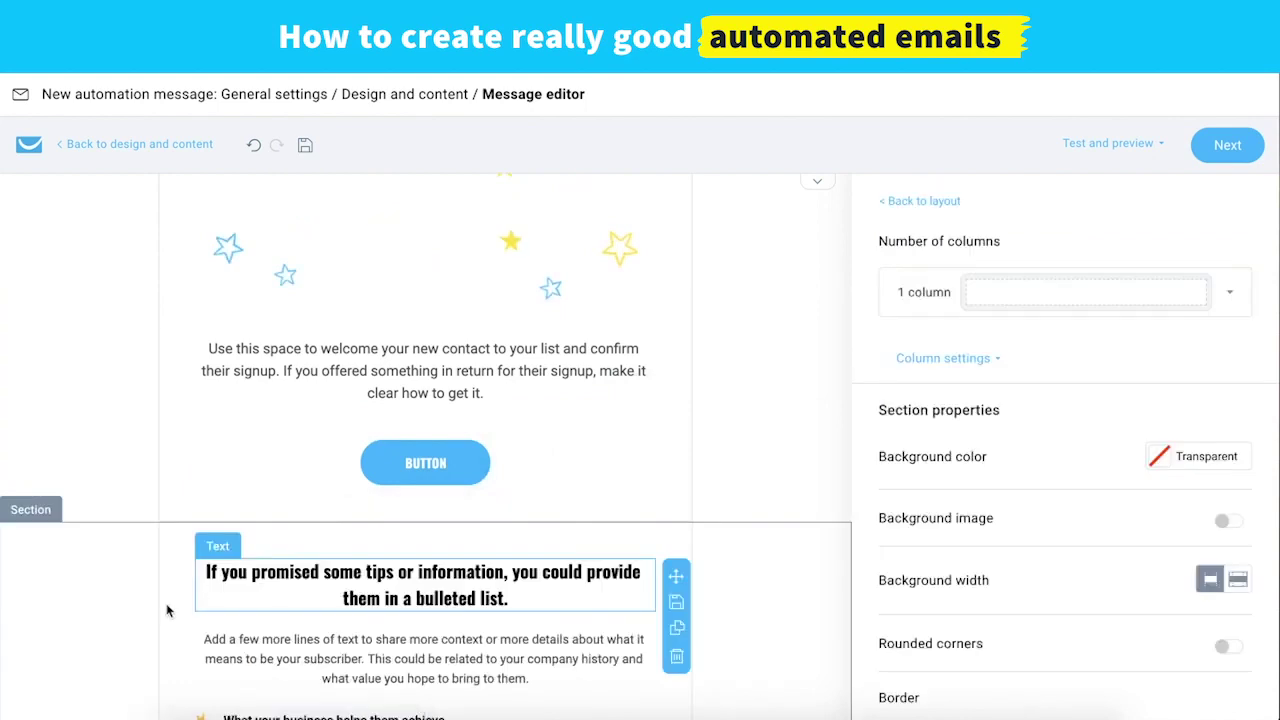
Review the finished email design, confirm it, and save the Welcome message back to the workflow
scroll(520, 500, "down", 3)
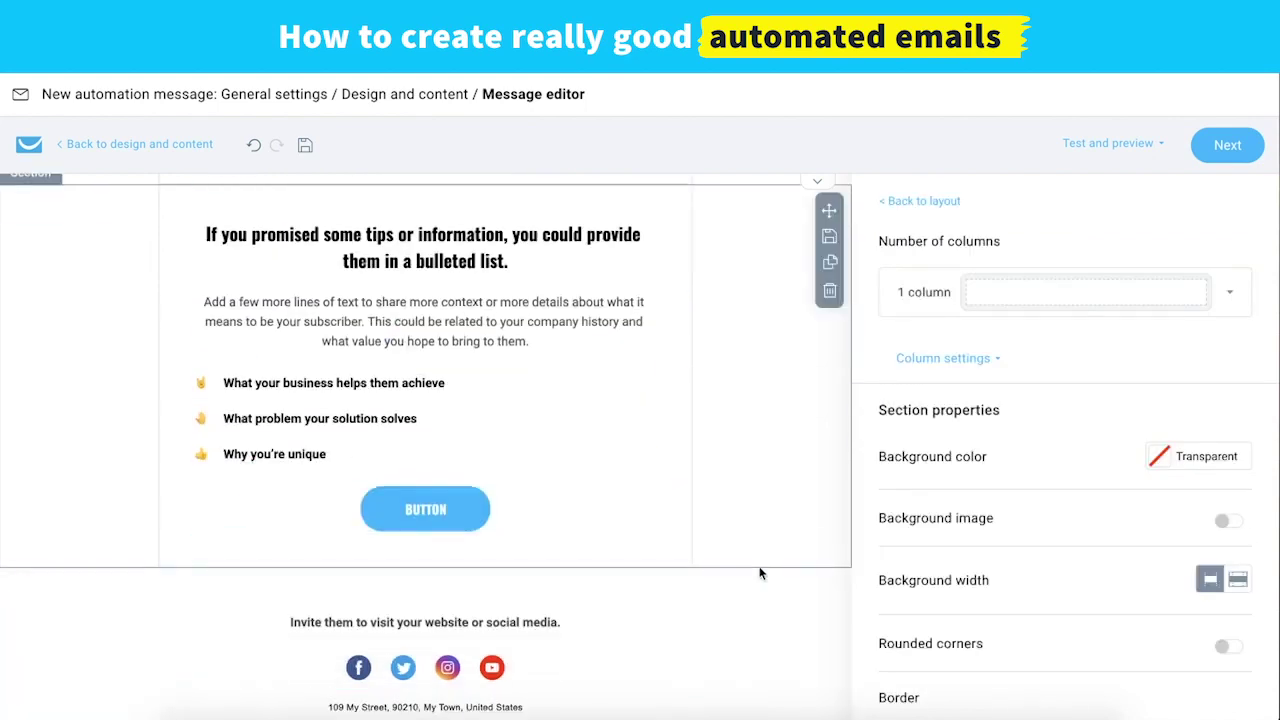
left_click_drag(825, 594, 777, 271)
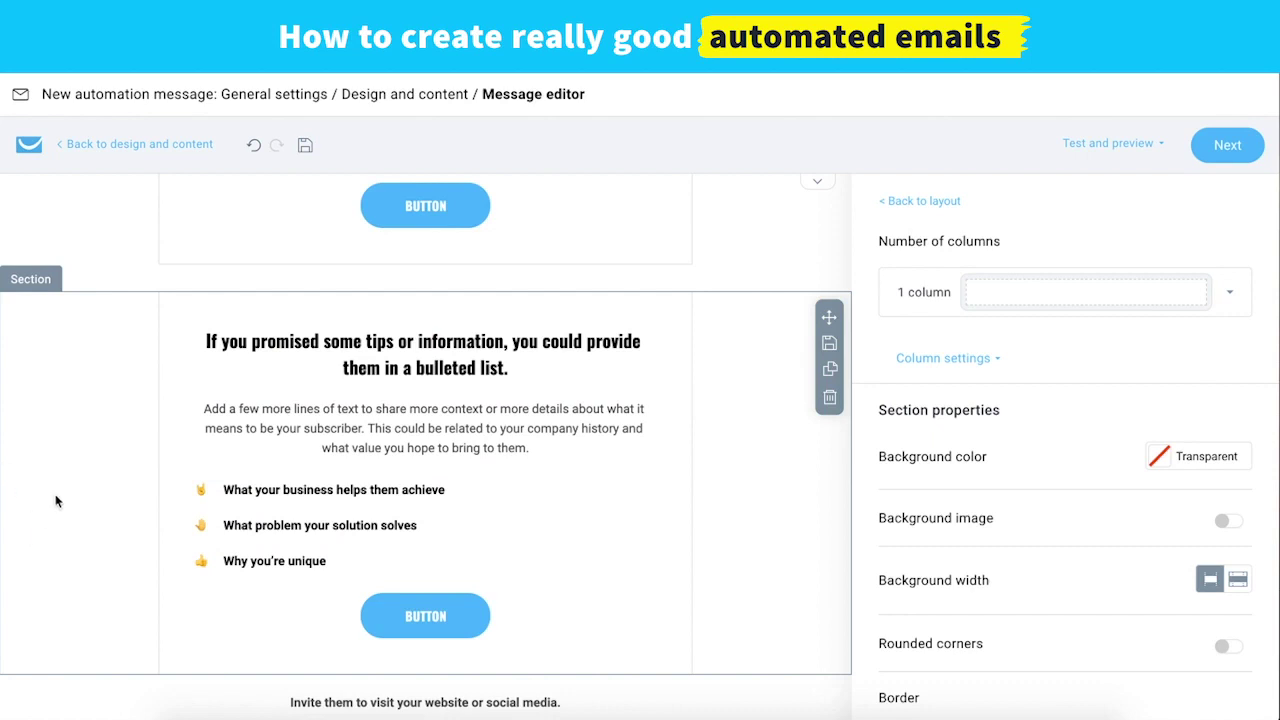
scroll(55, 494, "down", 1)
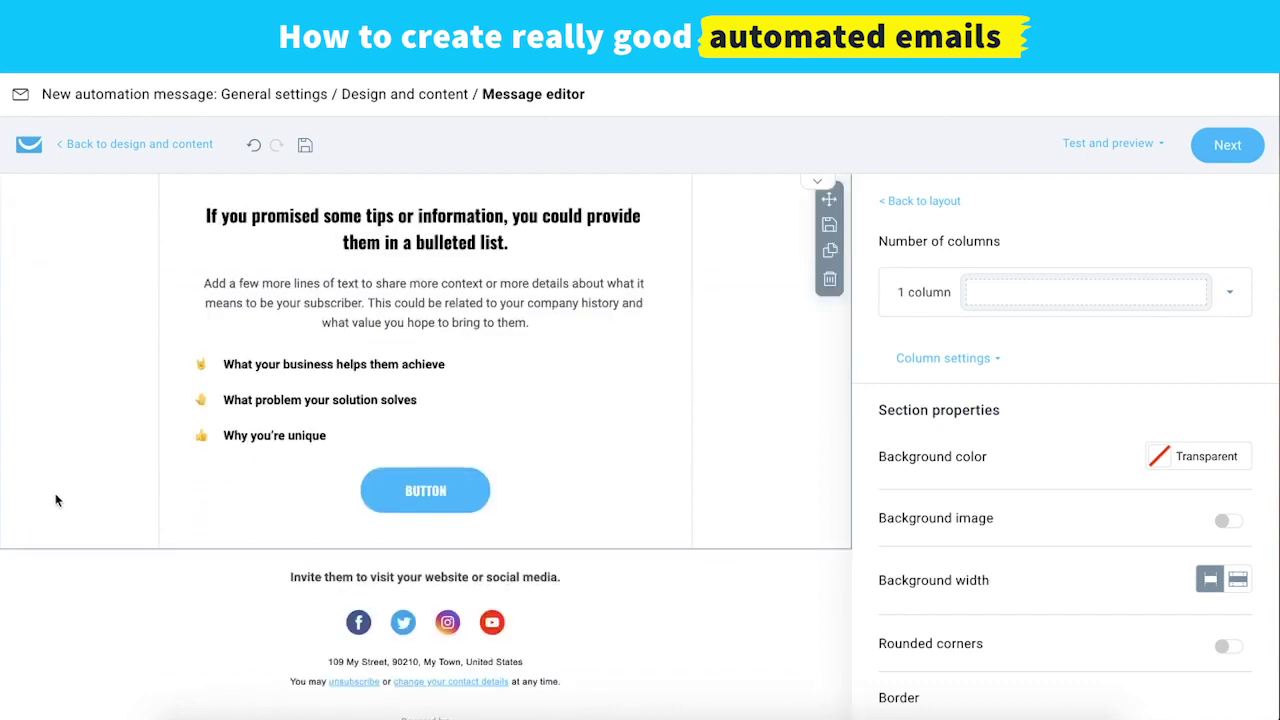
scroll(55, 495, "up", 2)
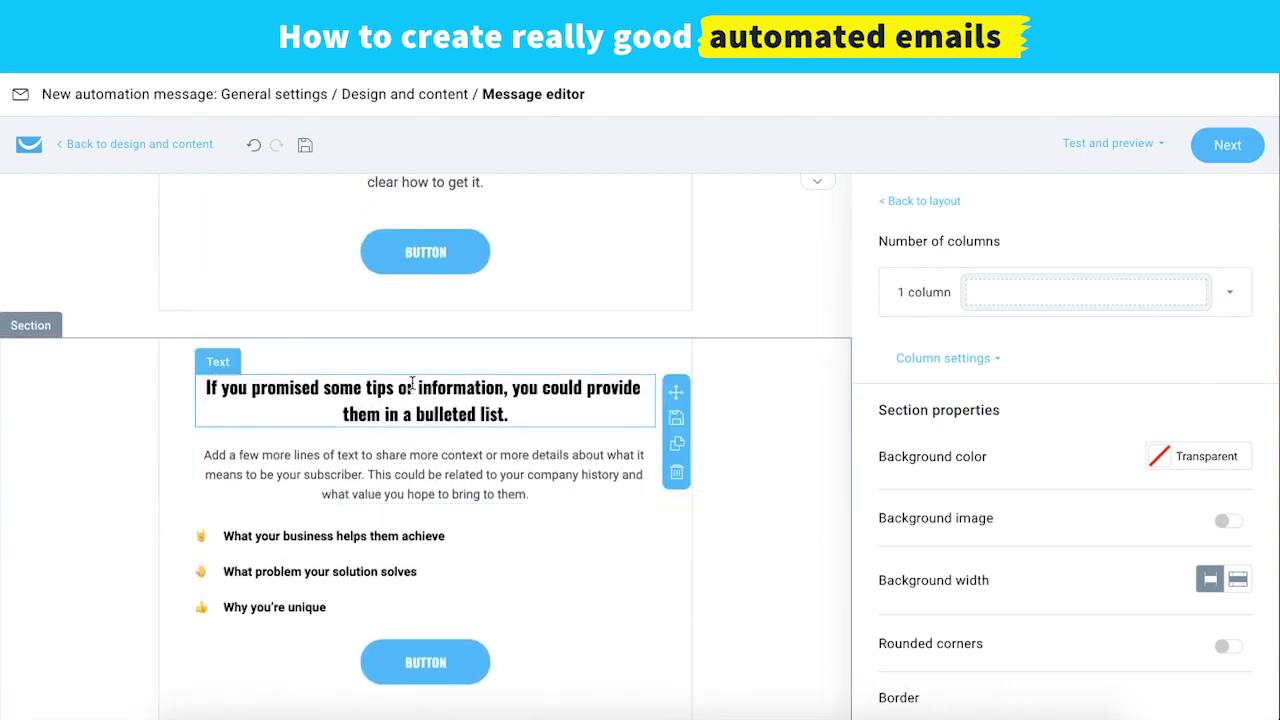
scroll(410, 230, "up", 4)
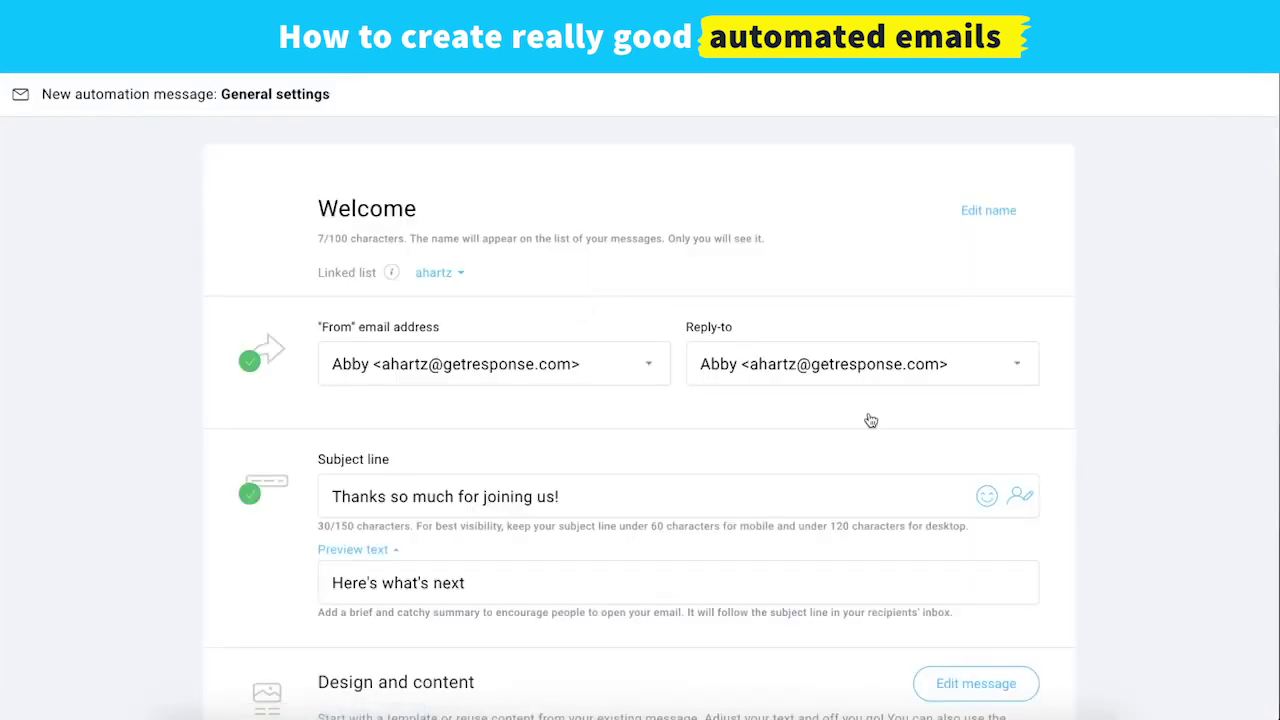
scroll(501, 450, "down", 6)
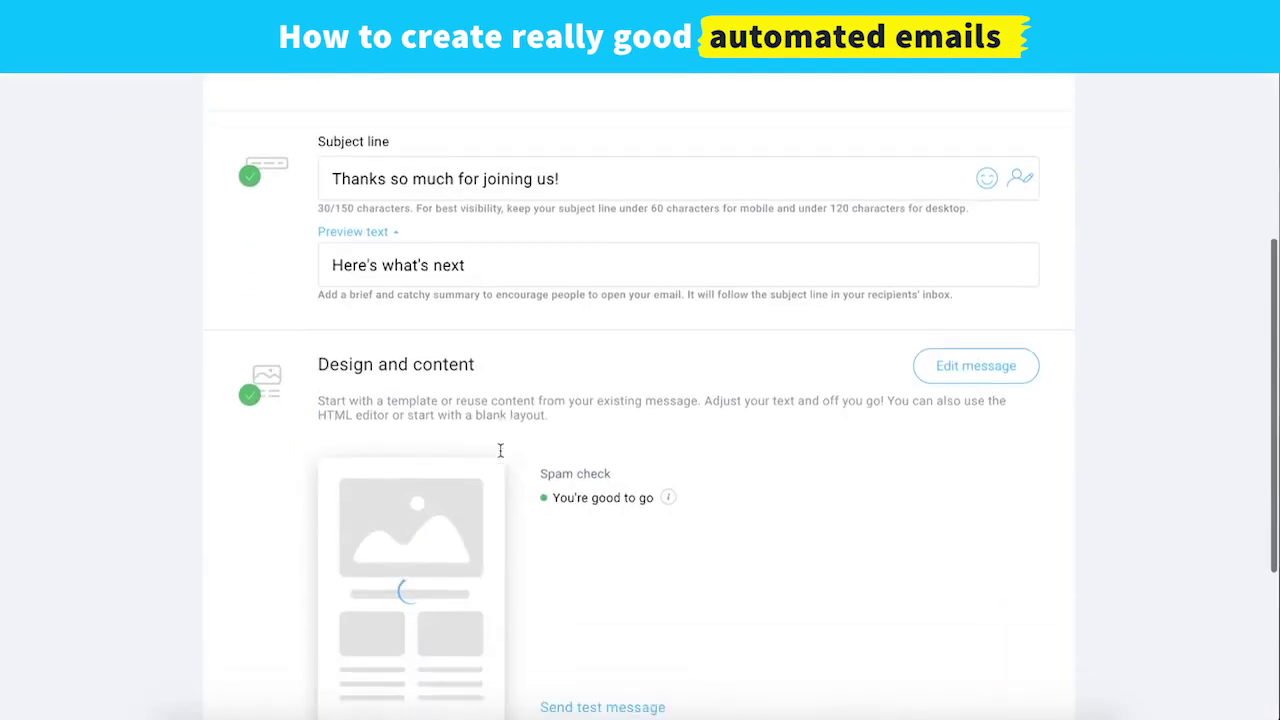
left_click(943, 638)
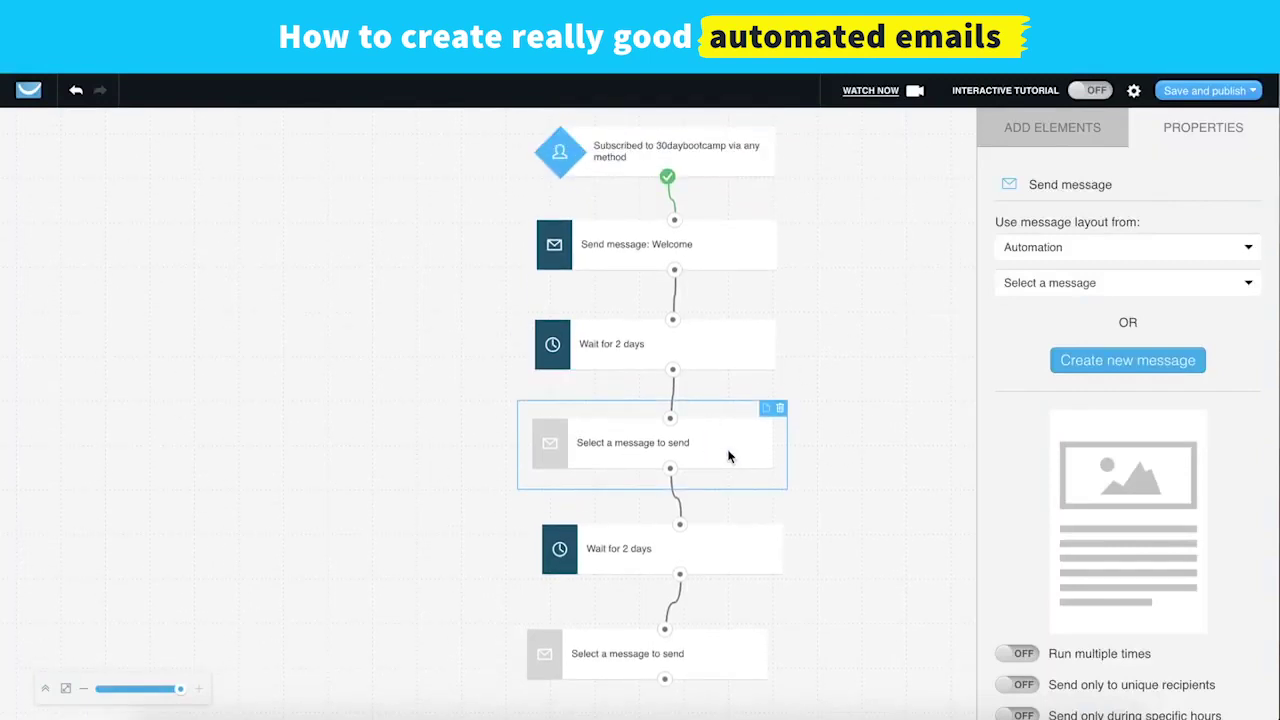
Create a new message for the send-message element after the first two-day wait and name it "Content followup"
left_click(1120, 362)
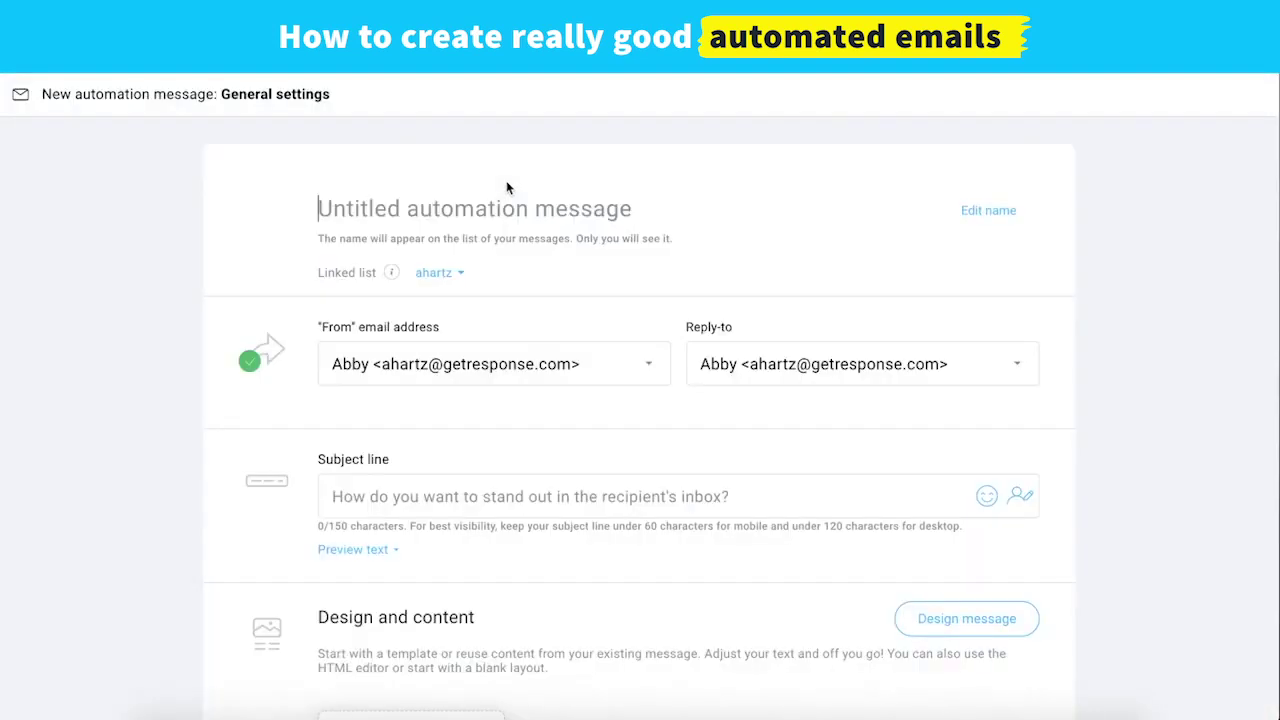
type("Cont")
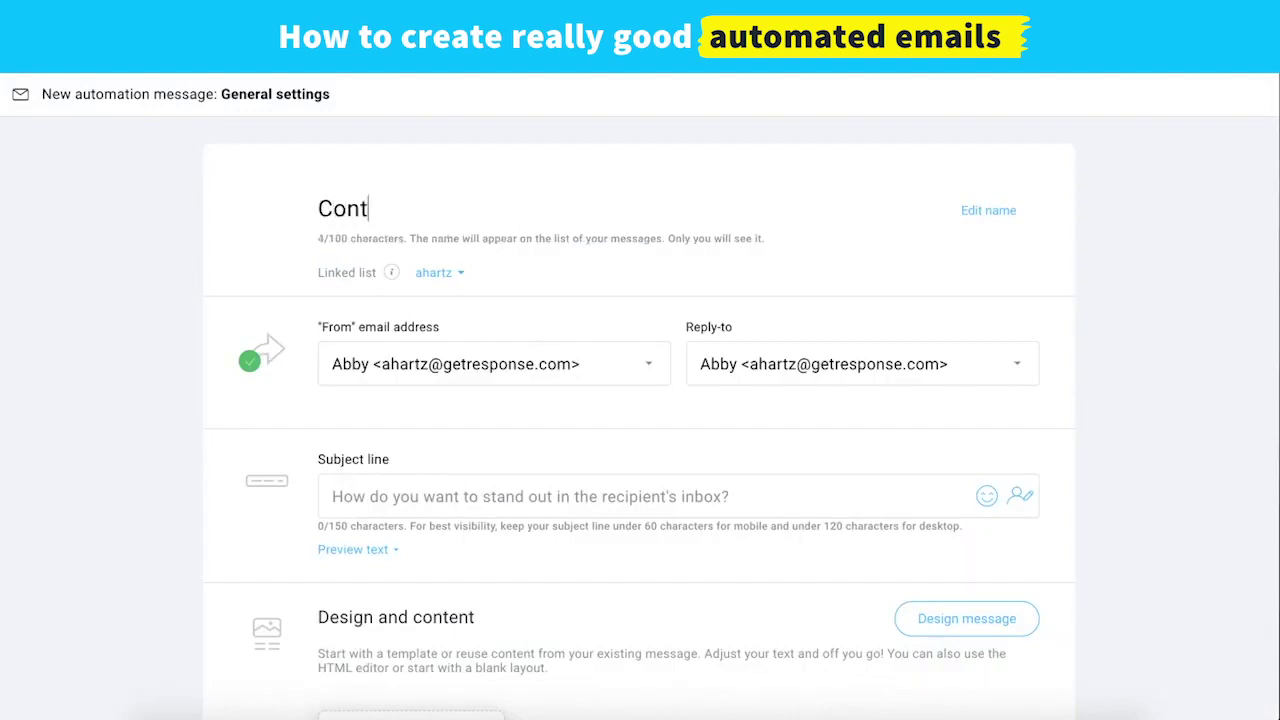
type("ent followup")
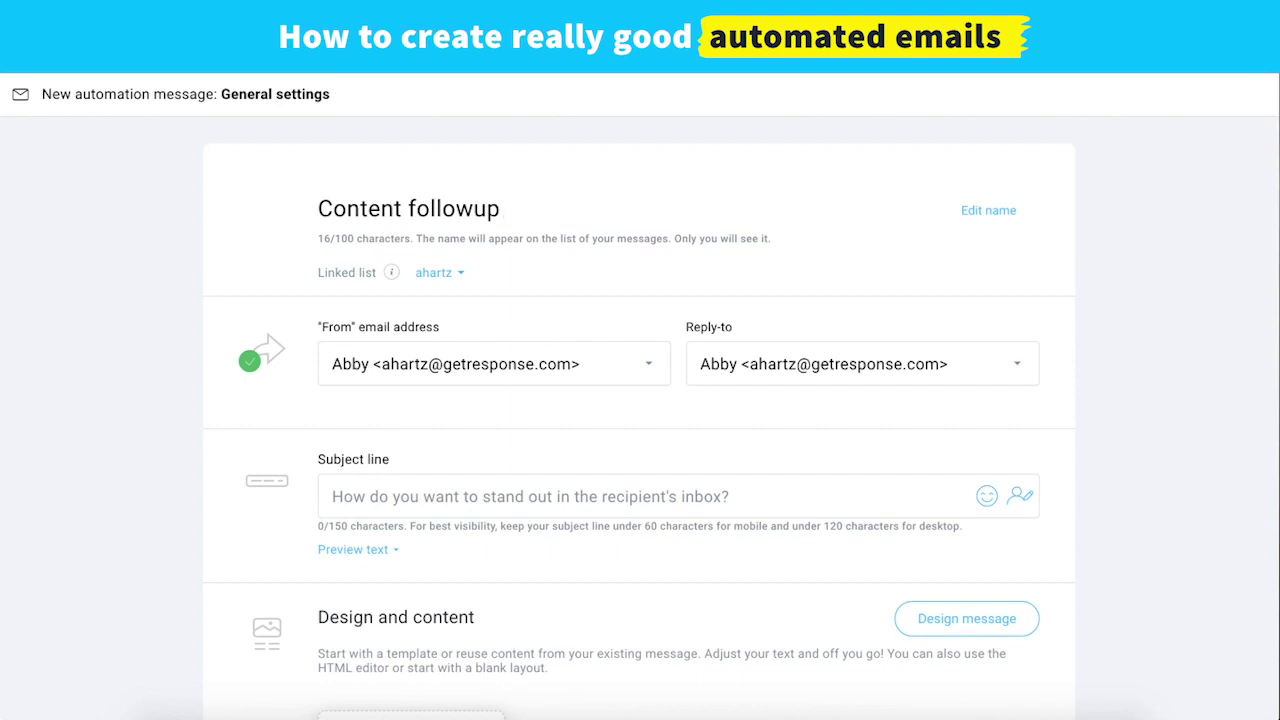
Enter the subject line "Our best tips" and the preview text "How we can help"
scroll(663, 481, "down", 2)
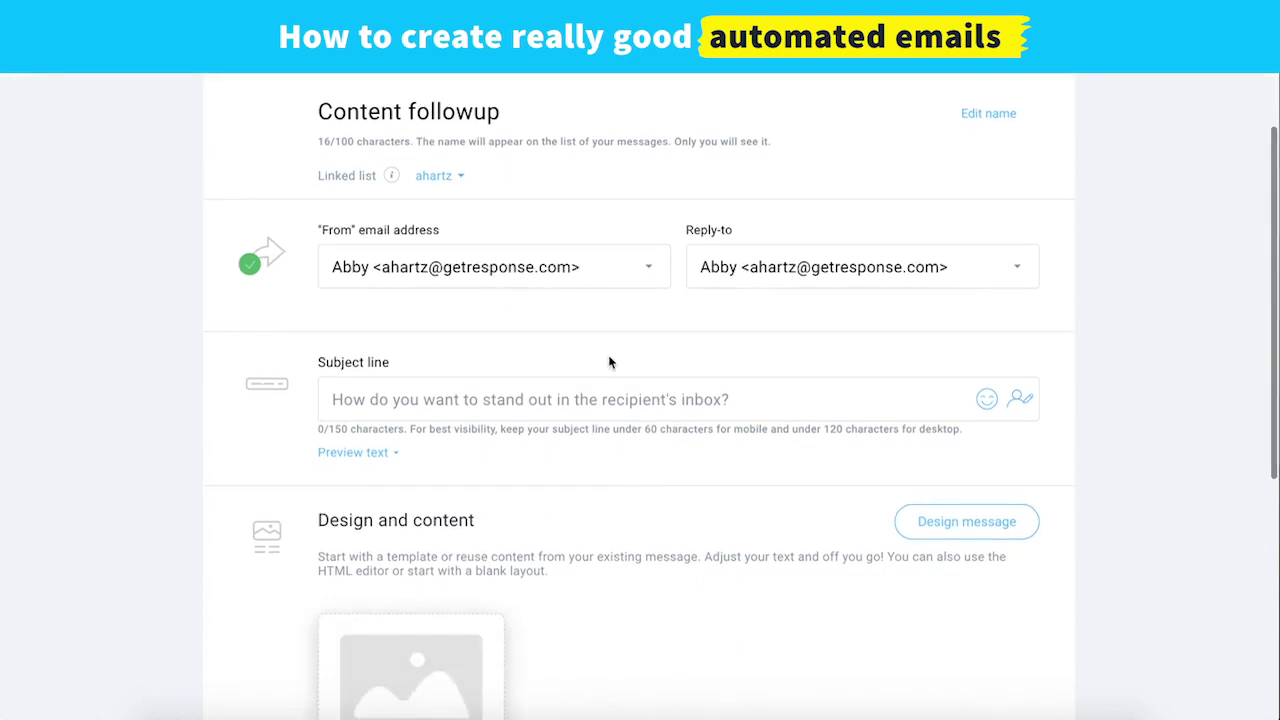
scroll(437, 363, "down", 1)
left_click(437, 350)
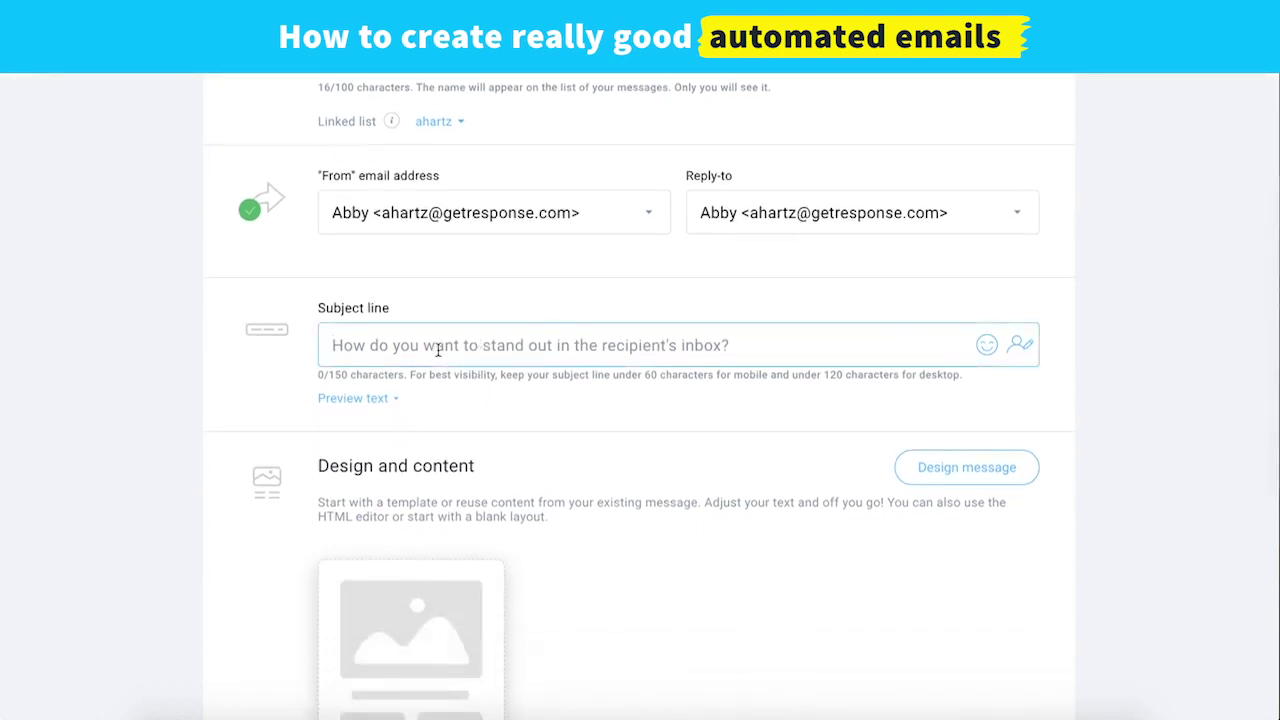
type("Our best tips")
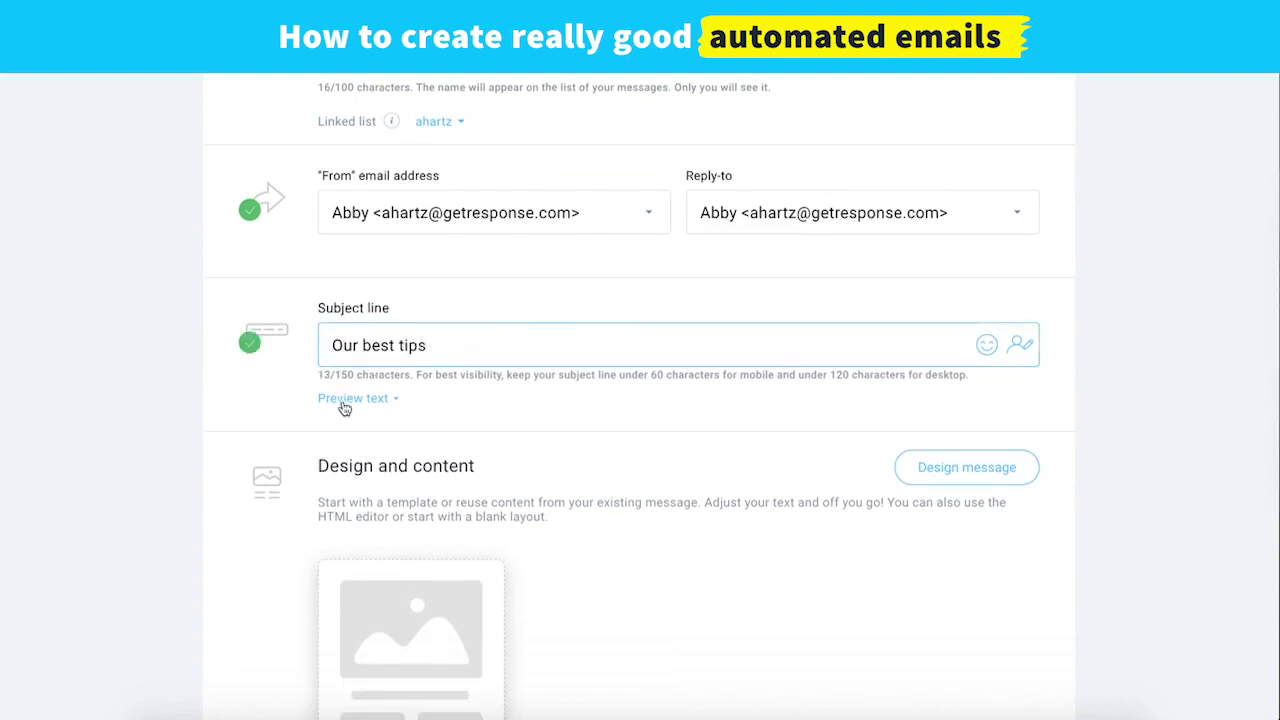
left_click(346, 400)
left_click(389, 427)
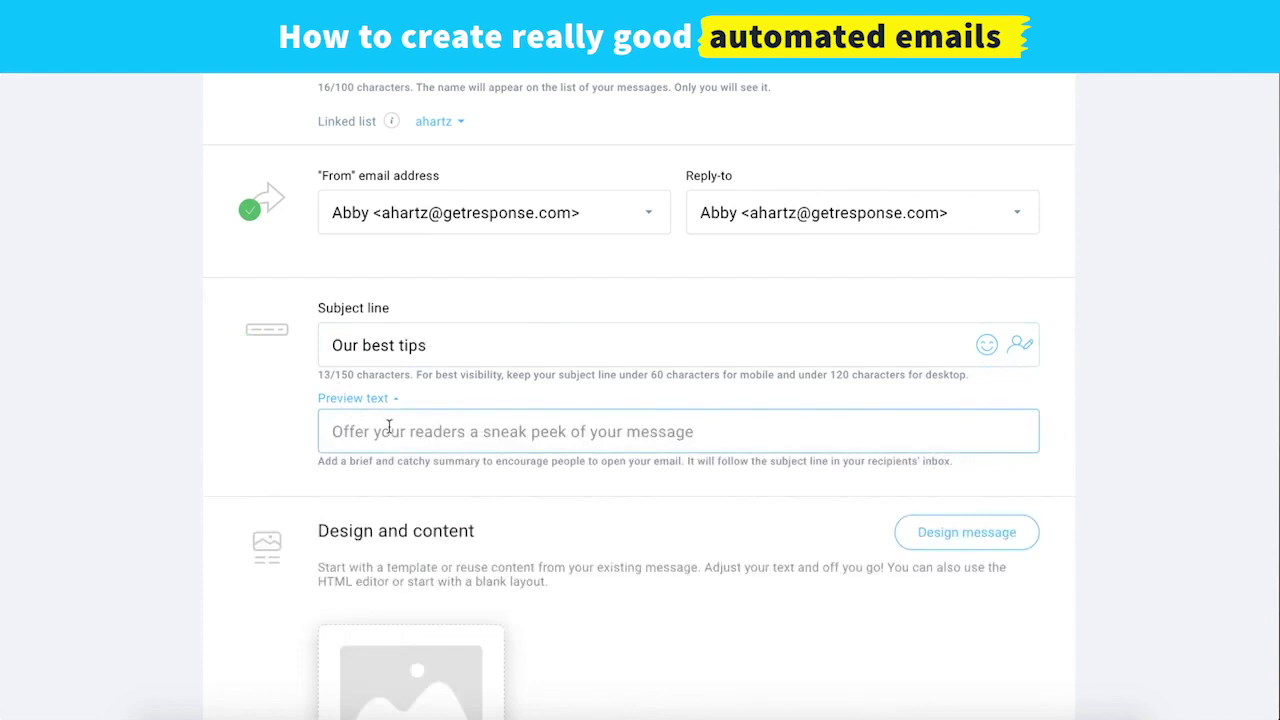
type("How ")
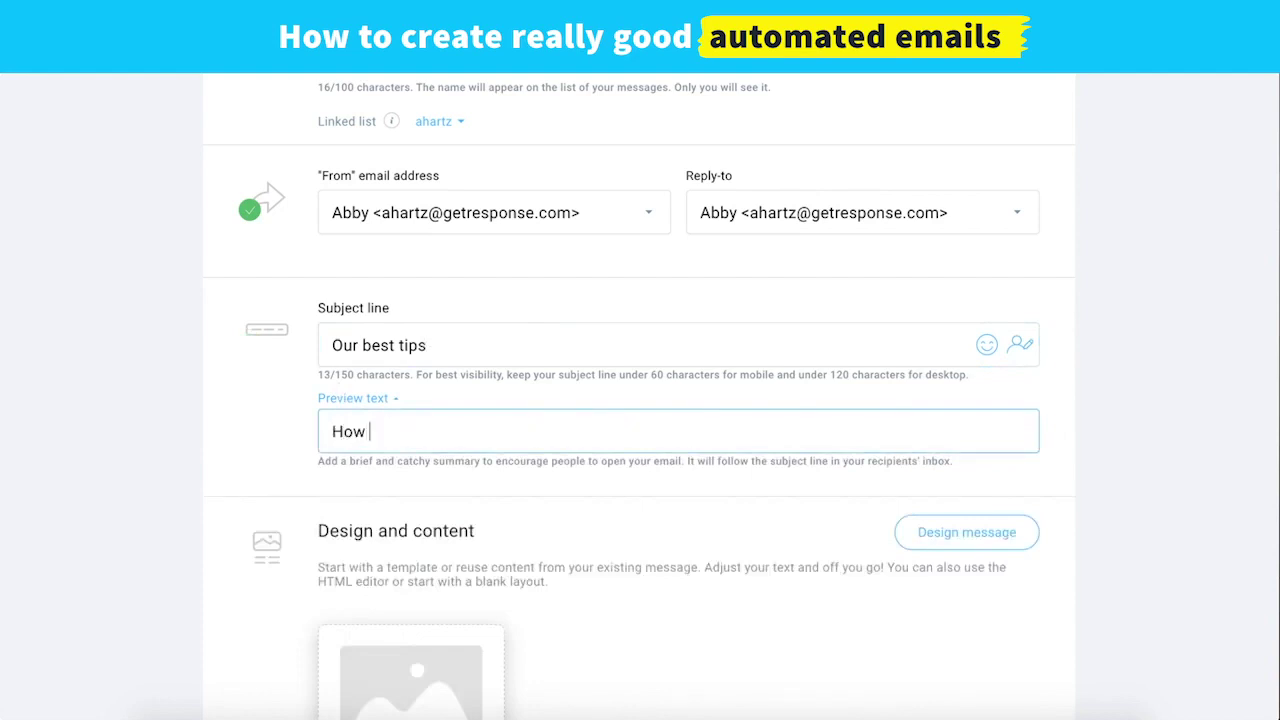
type("we can help")
Start the message design from the empty "Blank template"
scroll(400, 432, "down", 3)
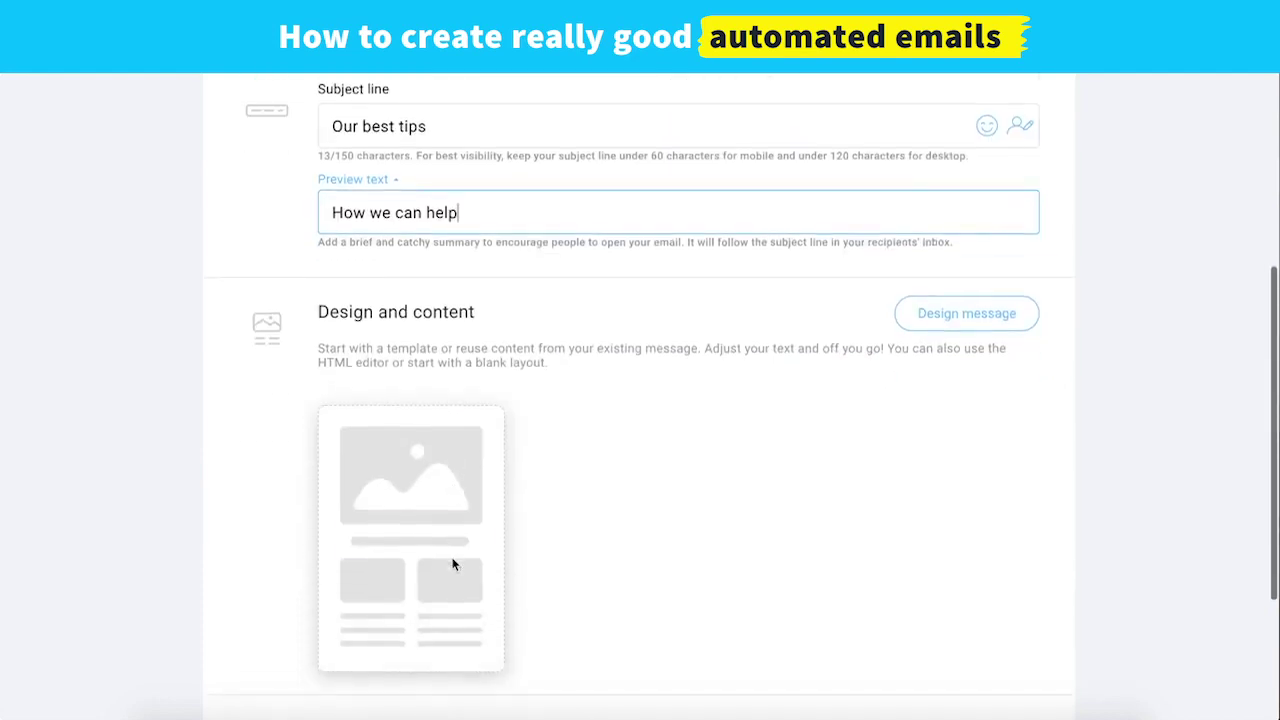
left_click(409, 540)
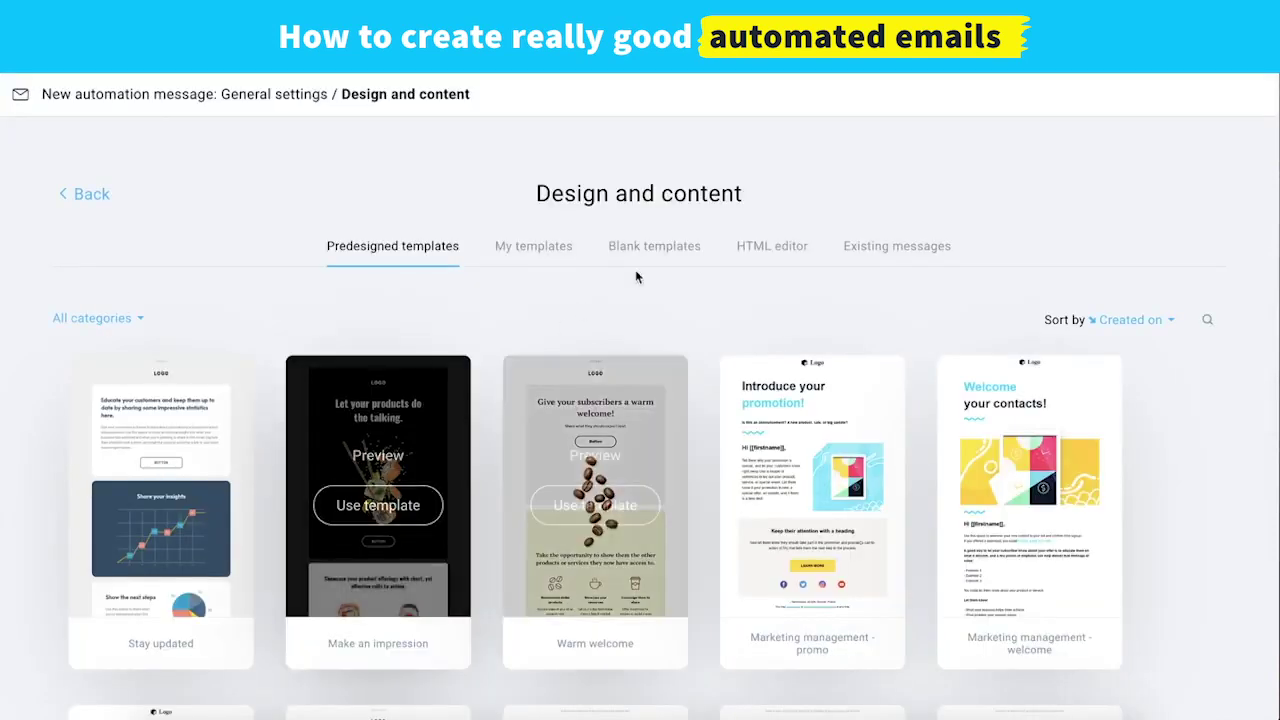
left_click(654, 249)
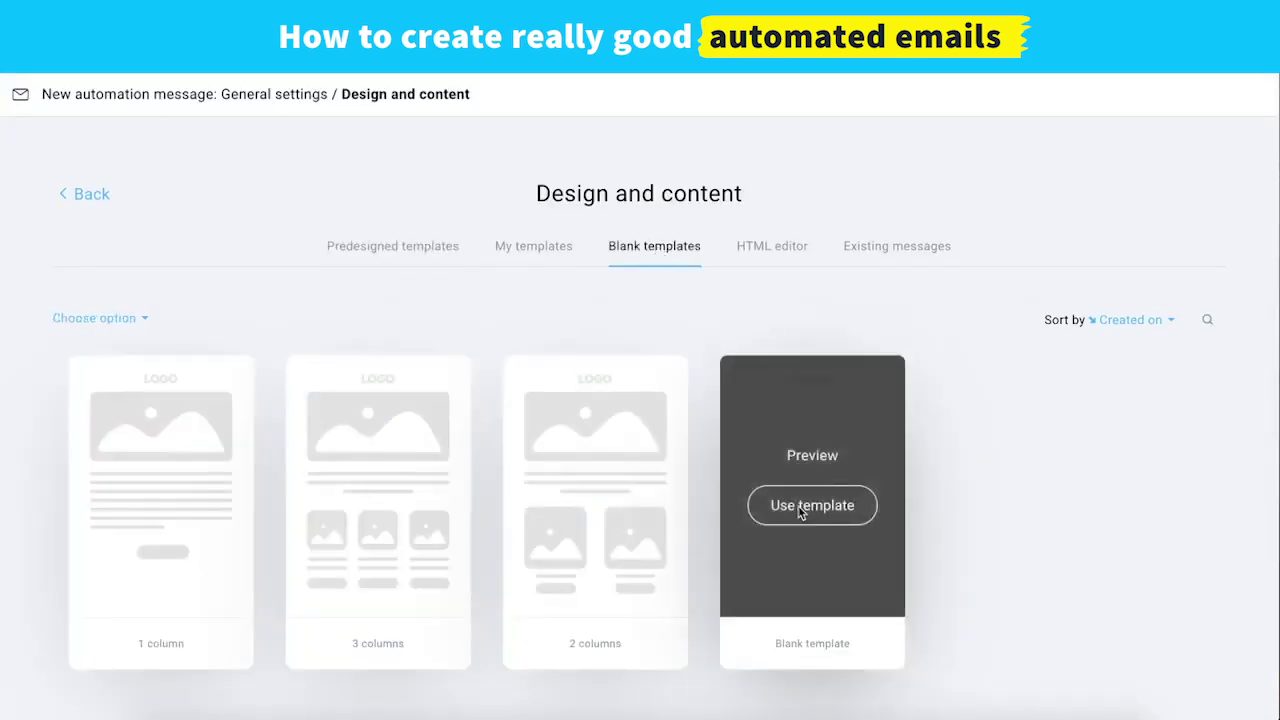
left_click(799, 508)
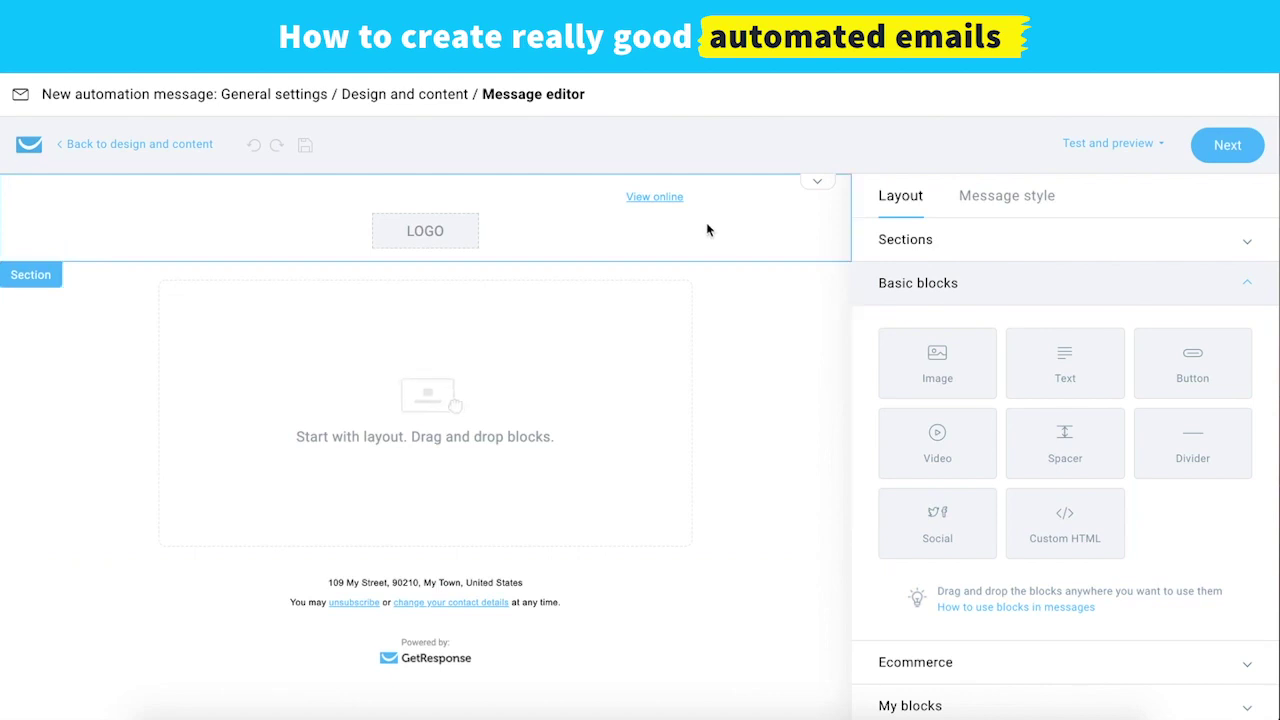
Style the header's "View online" link in grey #818E9B, not underlined and centered, and hide the logo
left_click(596, 231)
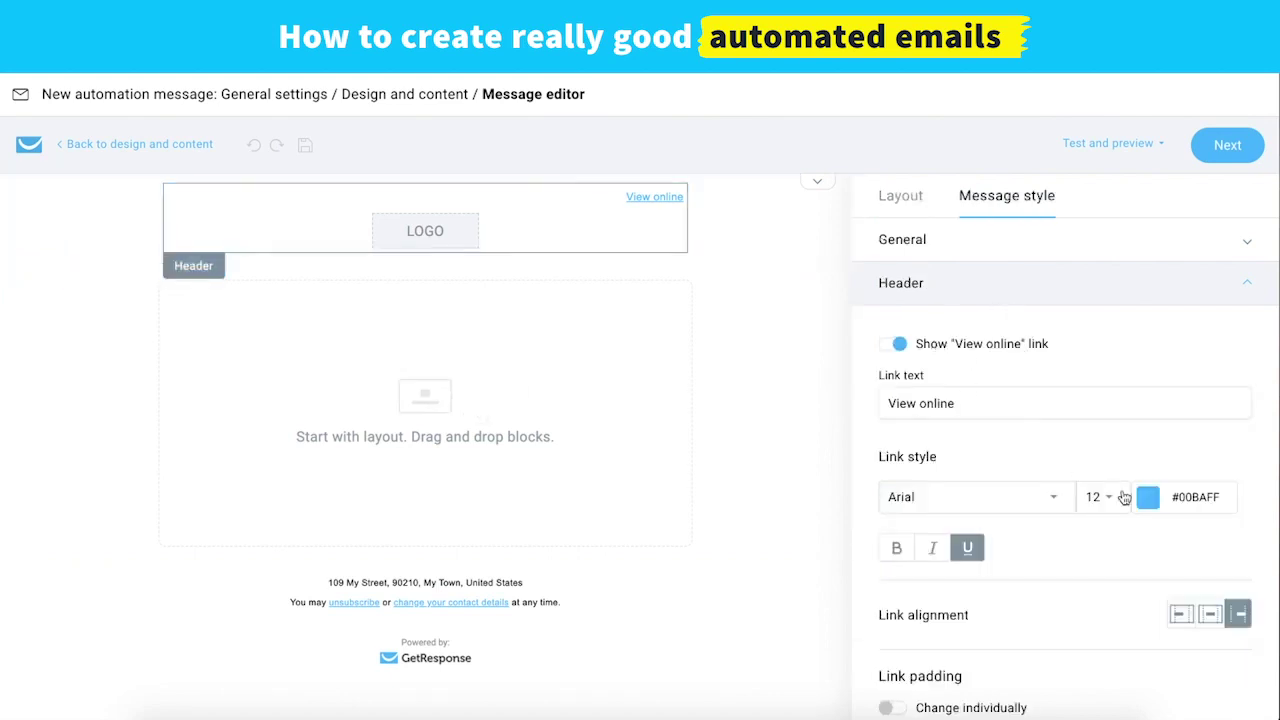
left_click(1147, 500)
left_click(1136, 547)
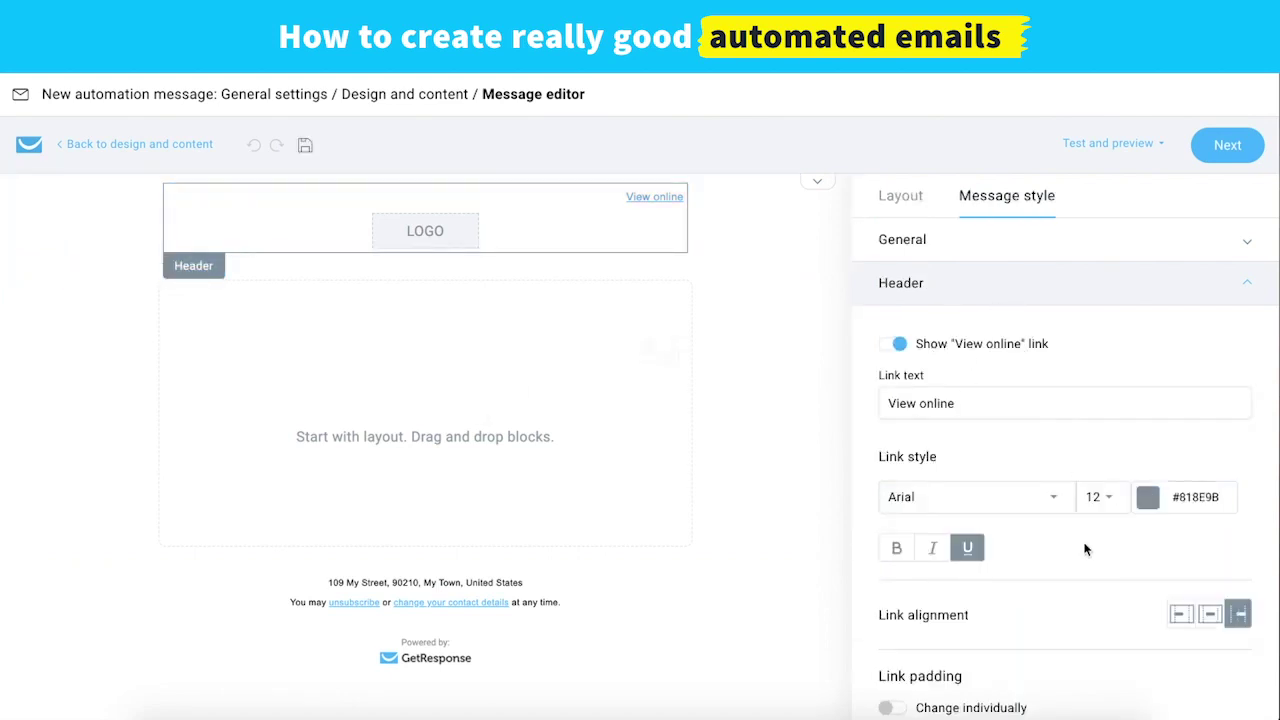
left_click(967, 548)
left_click(1209, 615)
scroll(1207, 580, "down", 3)
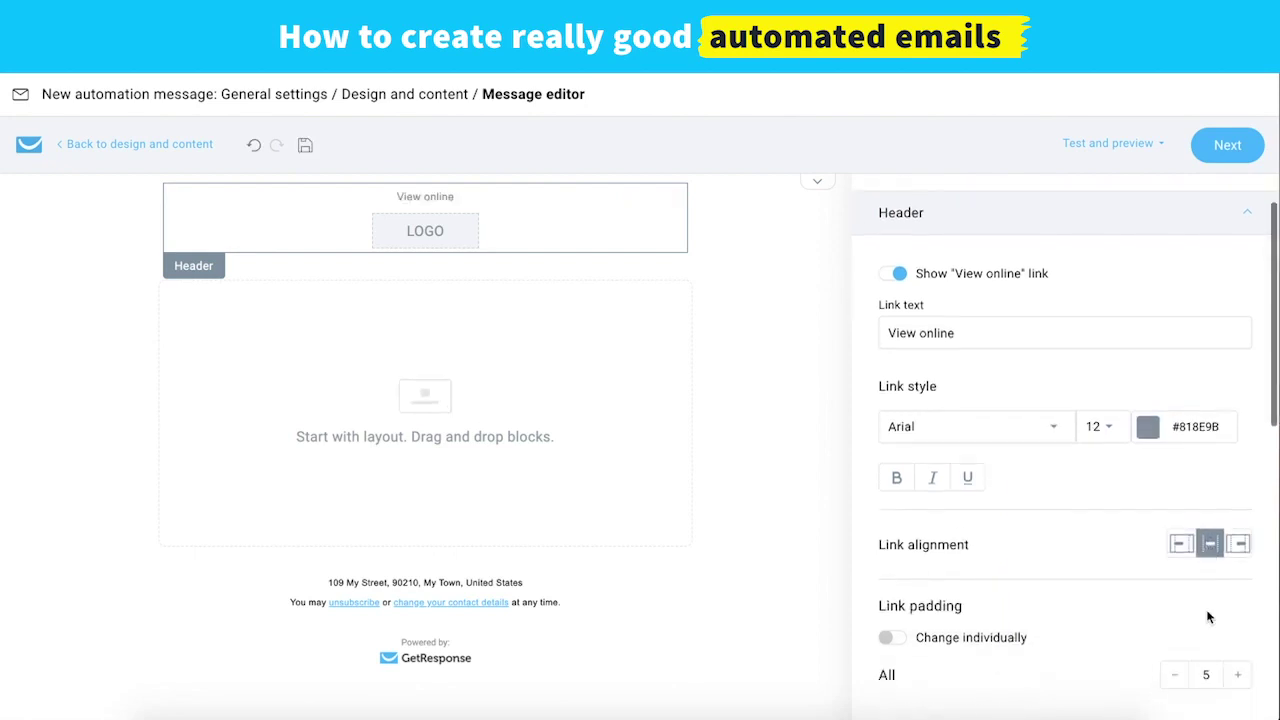
left_click(898, 582)
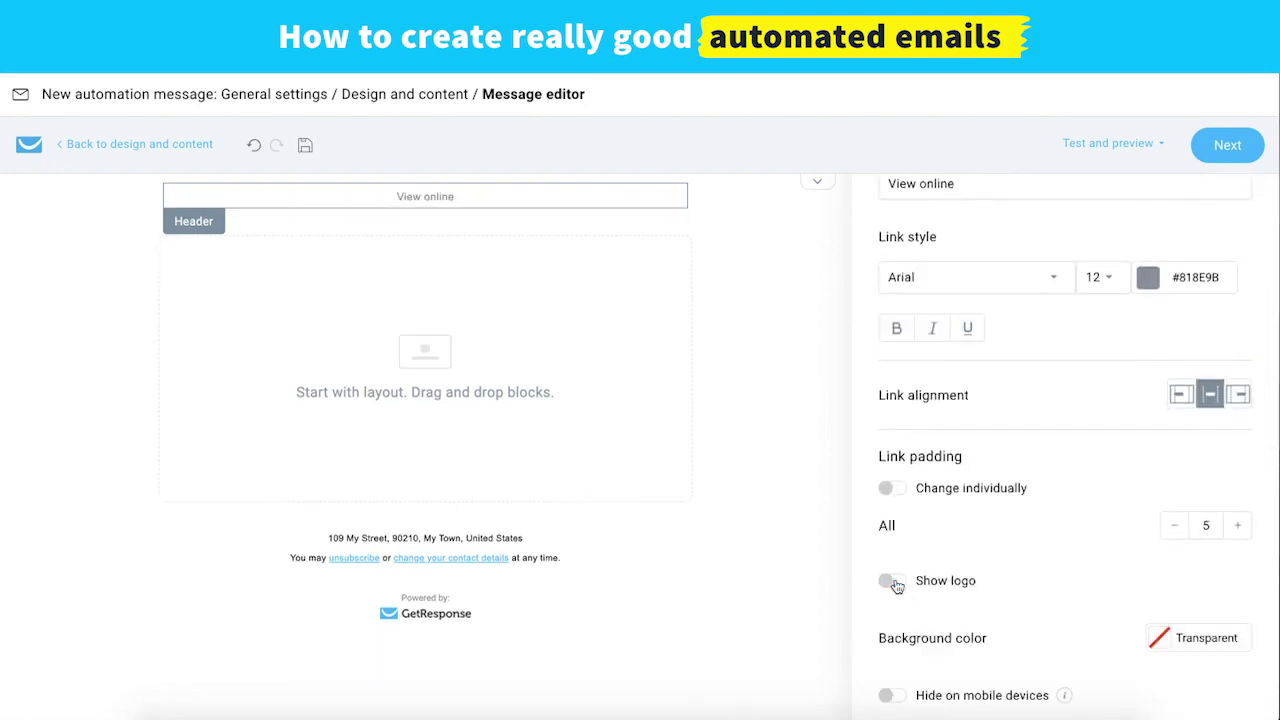
scroll(960, 362, "up", 3)
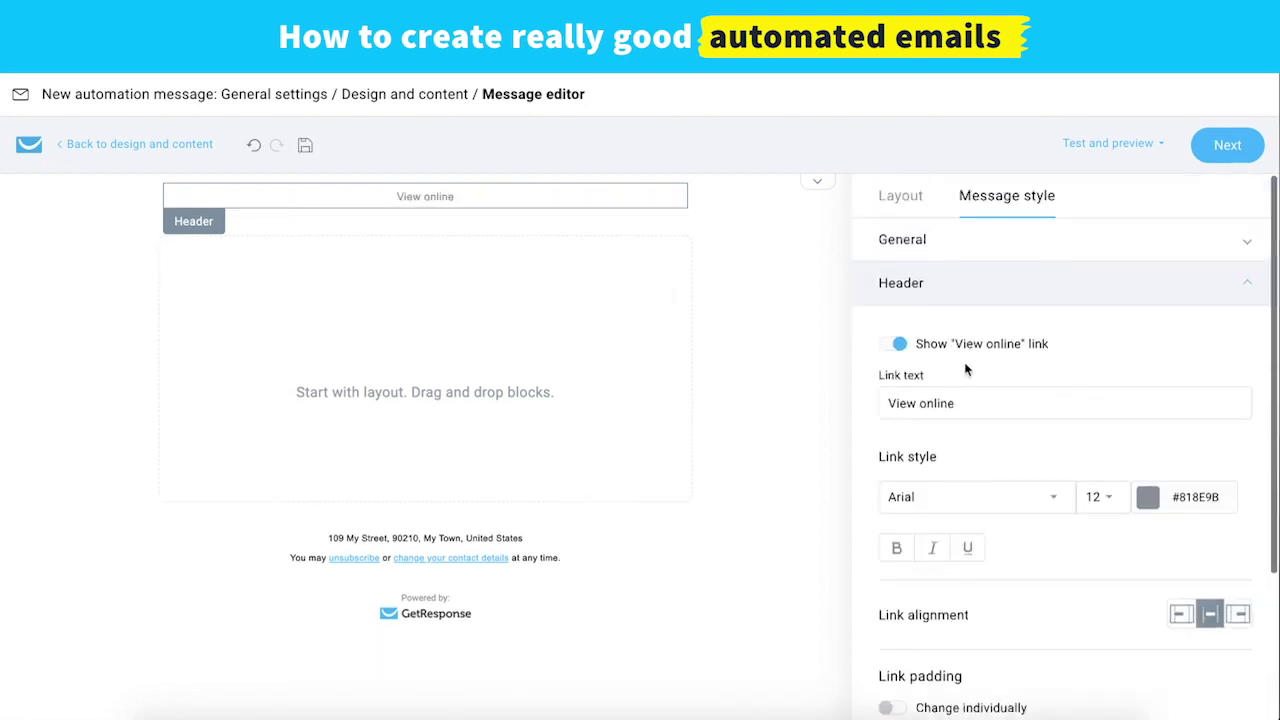
Find the saved "edu follow up header section" block by searching "edu" and place it in the empty message body
left_click(902, 197)
scroll(1008, 582, "down", 1)
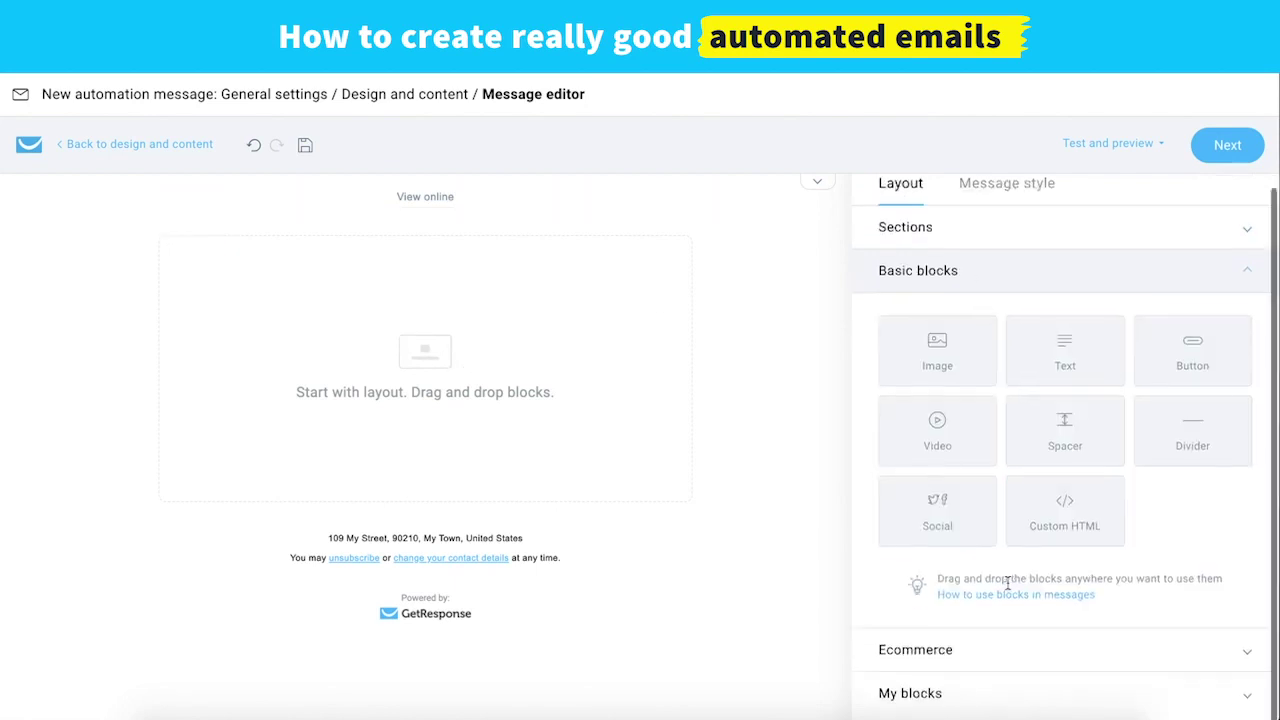
left_click(927, 694)
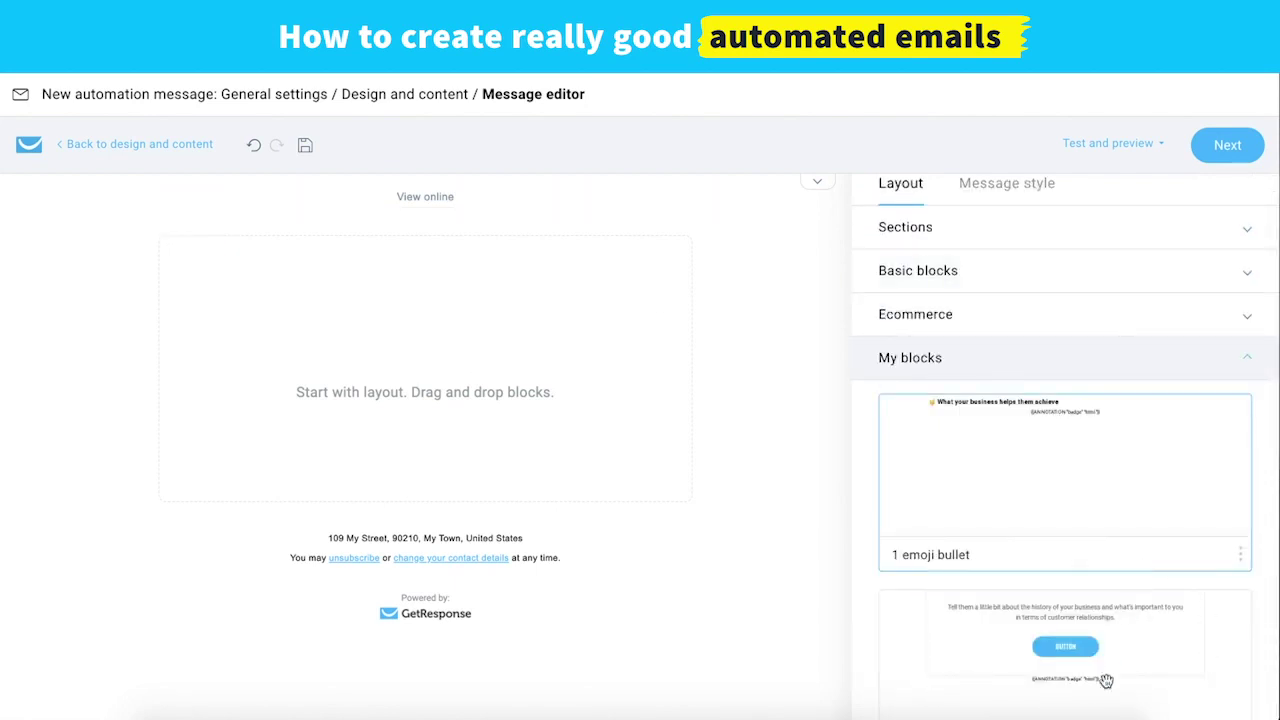
scroll(1106, 683, "down", 2)
scroll(1098, 532, "up", 2)
scroll(1098, 532, "down", 3)
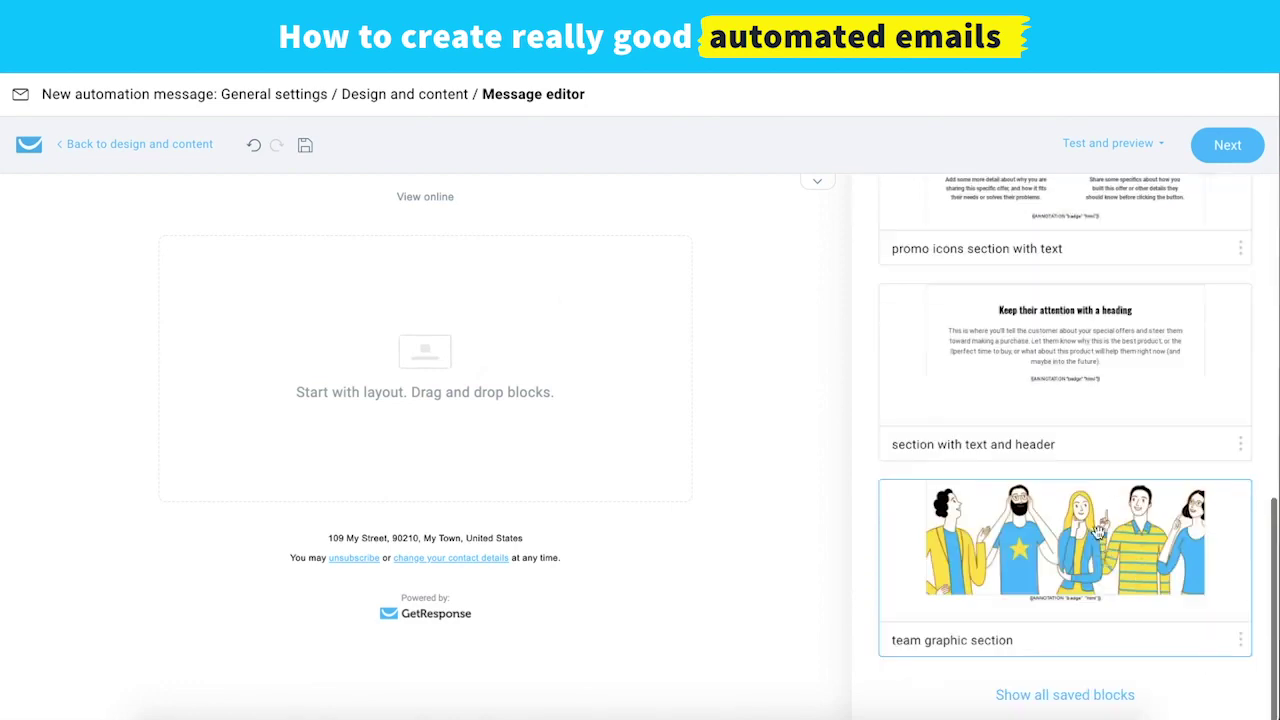
left_click(1060, 696)
scroll(1098, 393, "down", 1)
scroll(1098, 393, "up", 5)
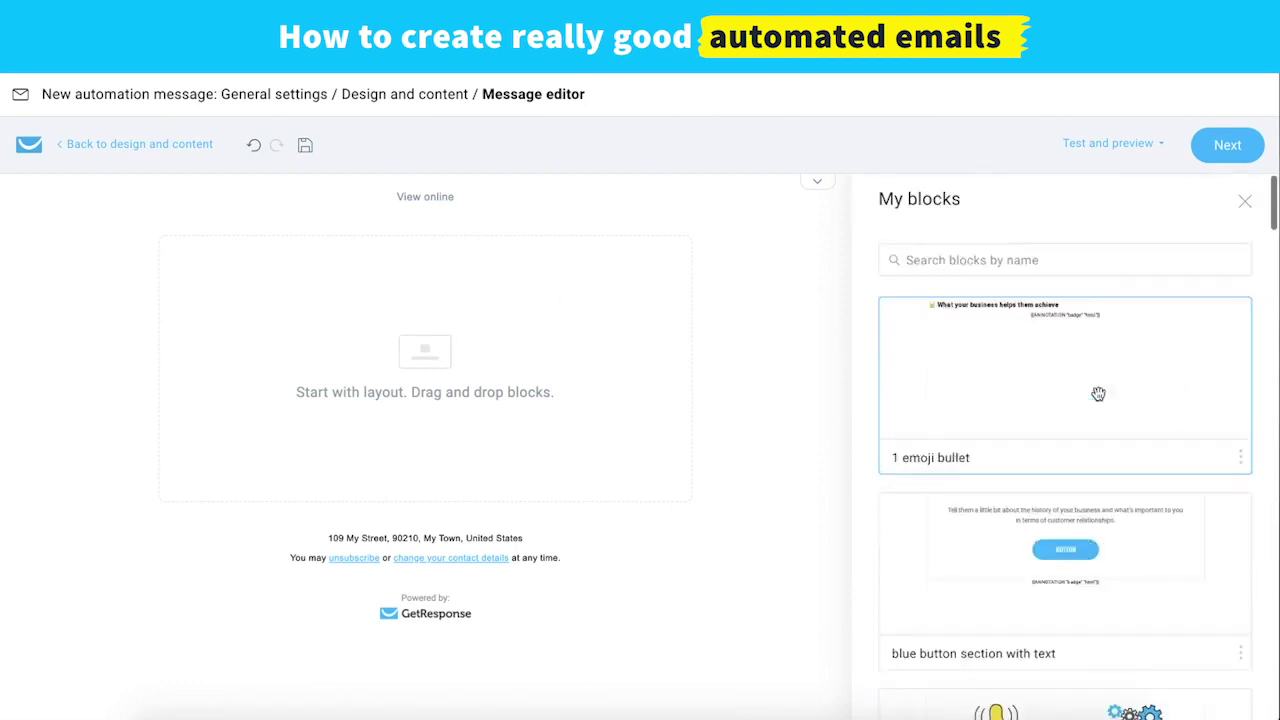
left_click(1037, 262)
type("edu")
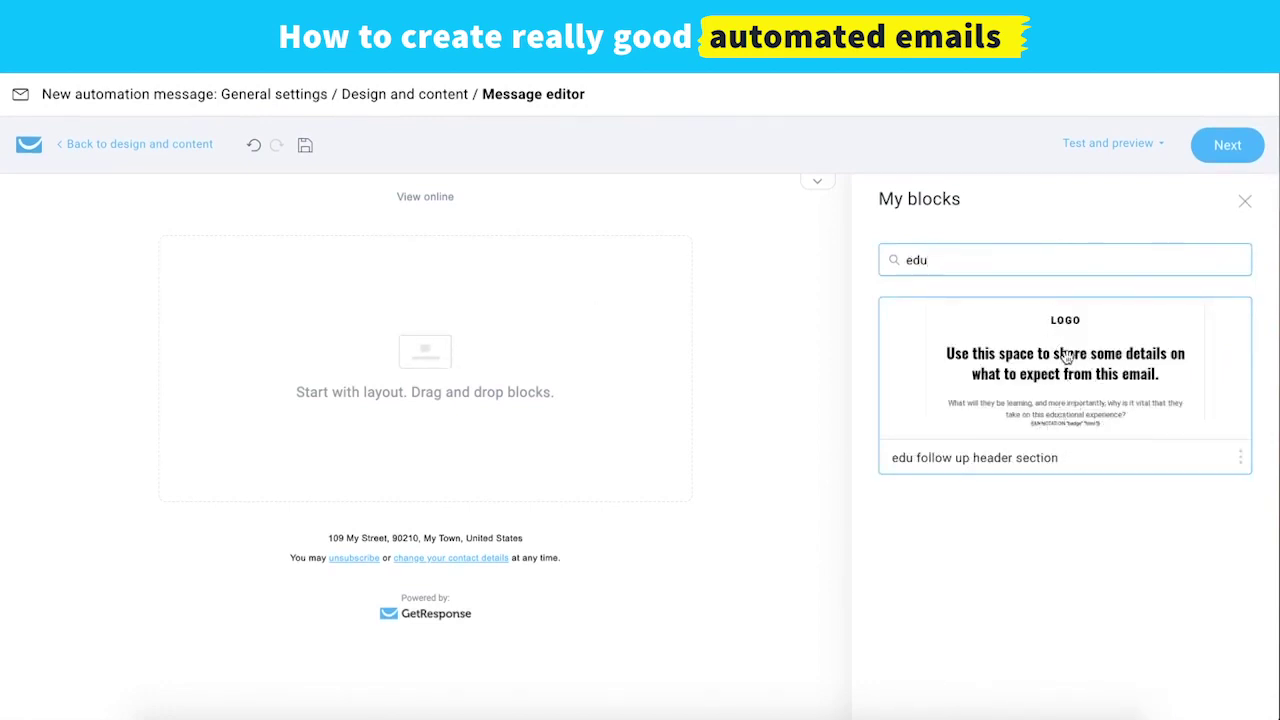
left_click_drag(1083, 397, 438, 343)
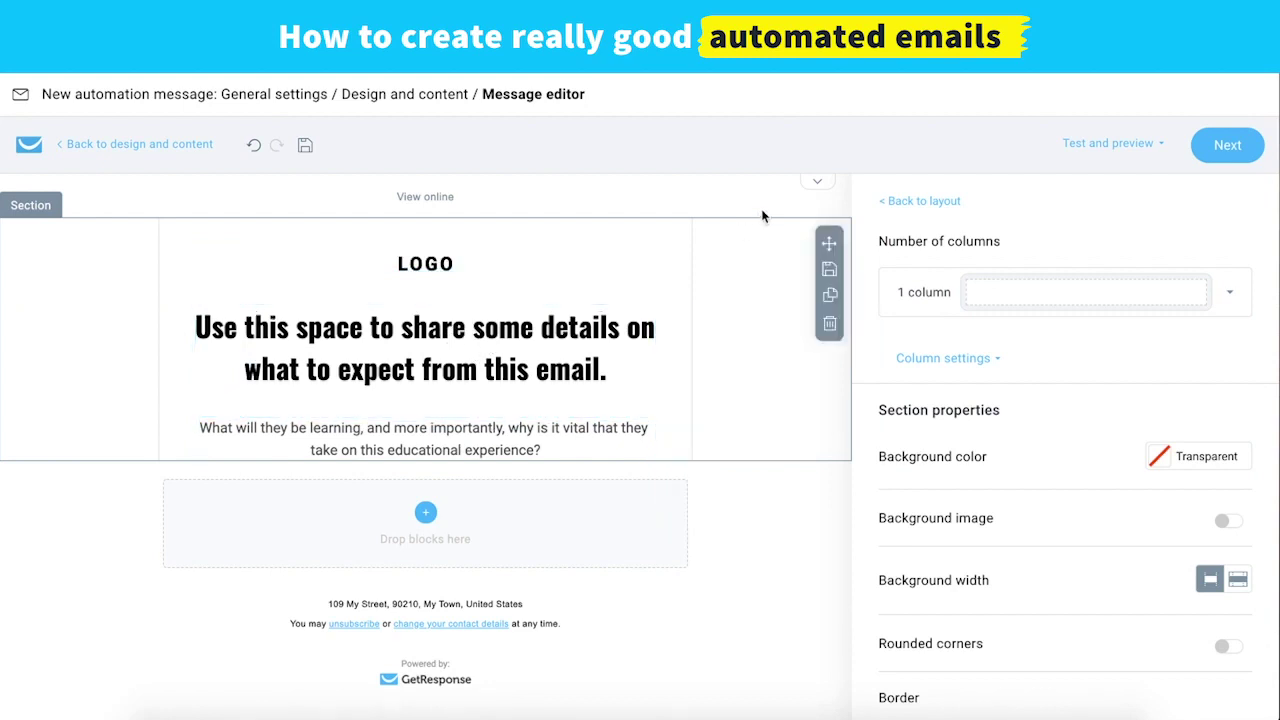
left_click(914, 204)
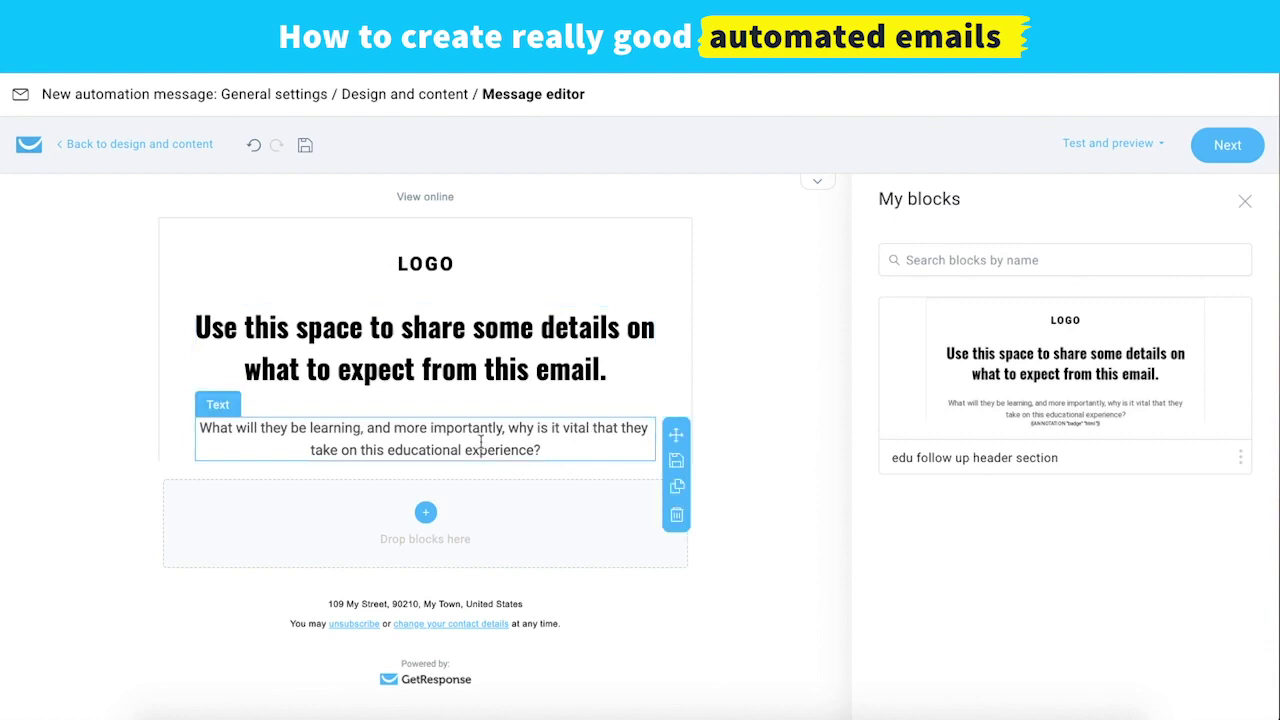
left_click(1246, 201)
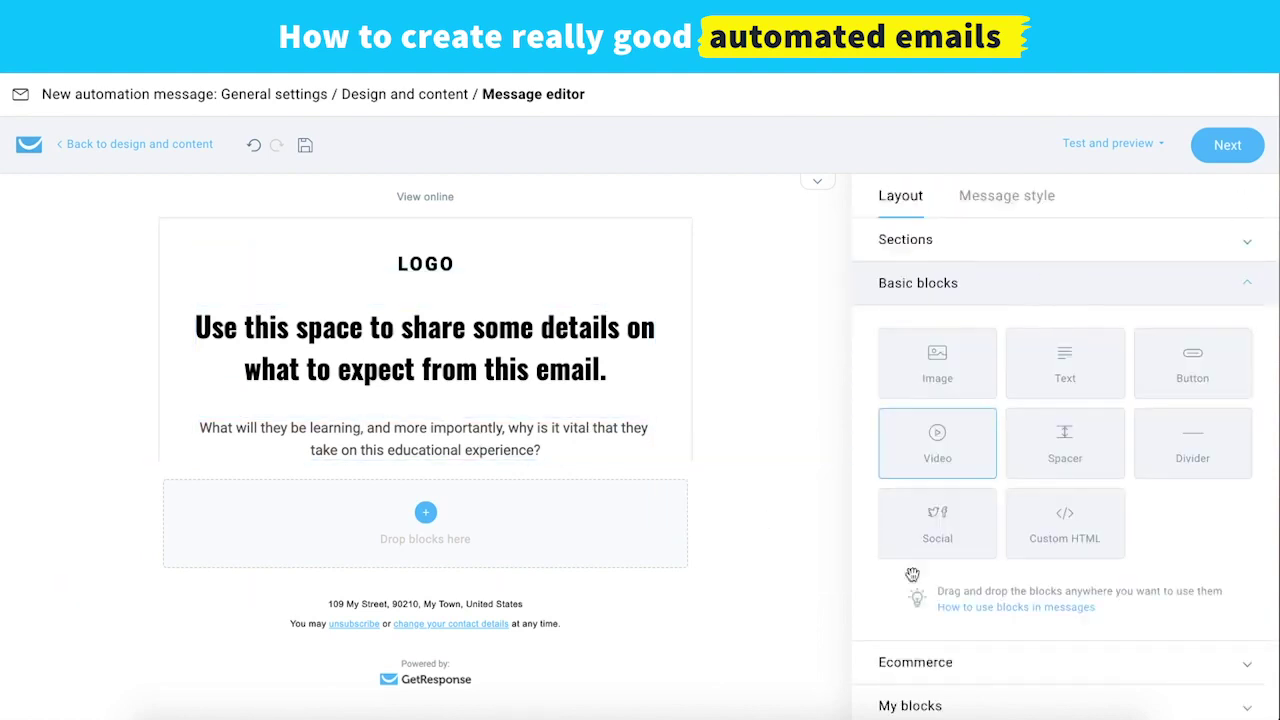
Find the saved "brainstorm graphic section" block by searching "brain" and place it directly below the header section
scroll(902, 596, "down", 1)
left_click(910, 694)
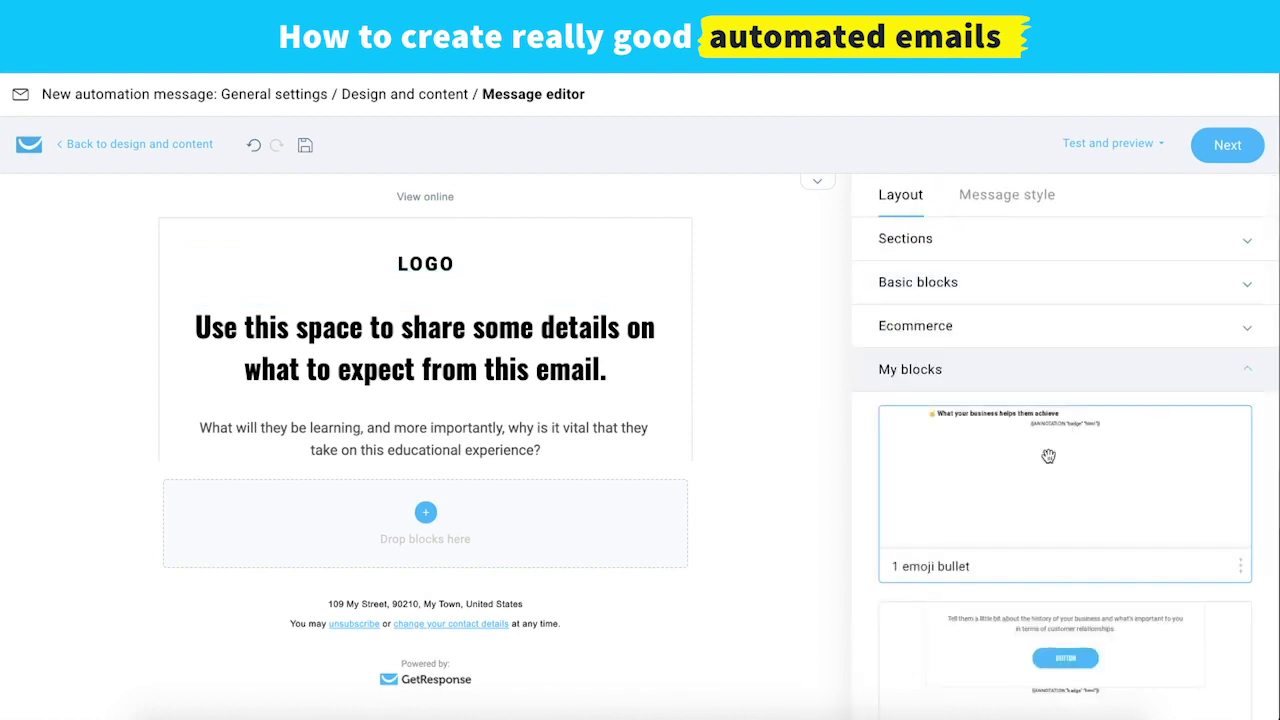
scroll(1048, 456, "down", 3)
scroll(1048, 456, "down", 5)
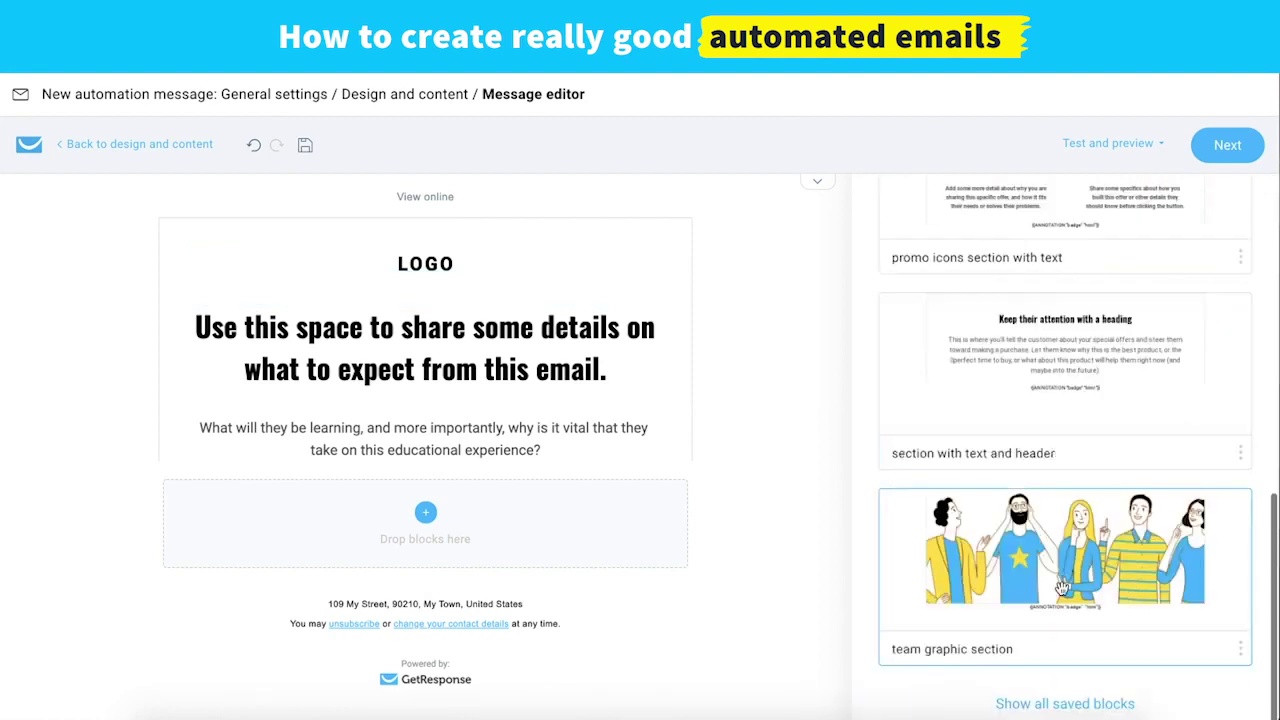
left_click(1046, 703)
left_click(1060, 253)
type("graph")
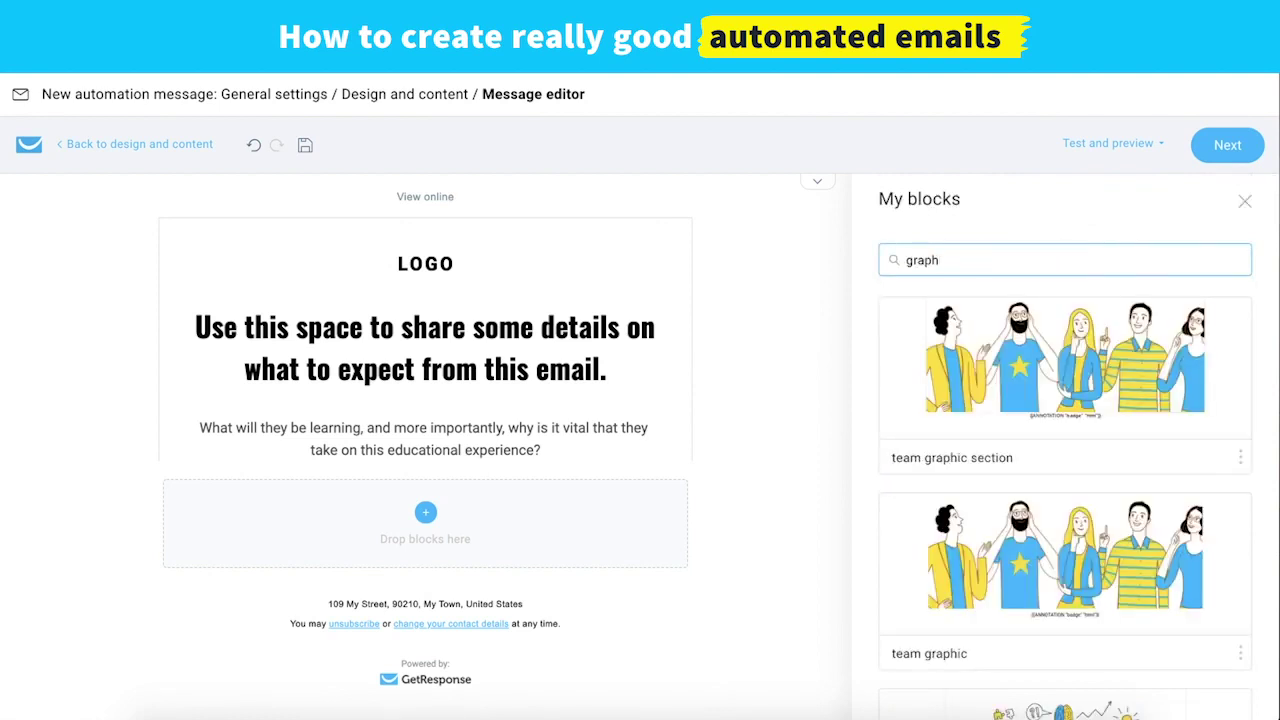
key("BackSpace")
key("BackSpace")
key("BackSpace")
type("brain")
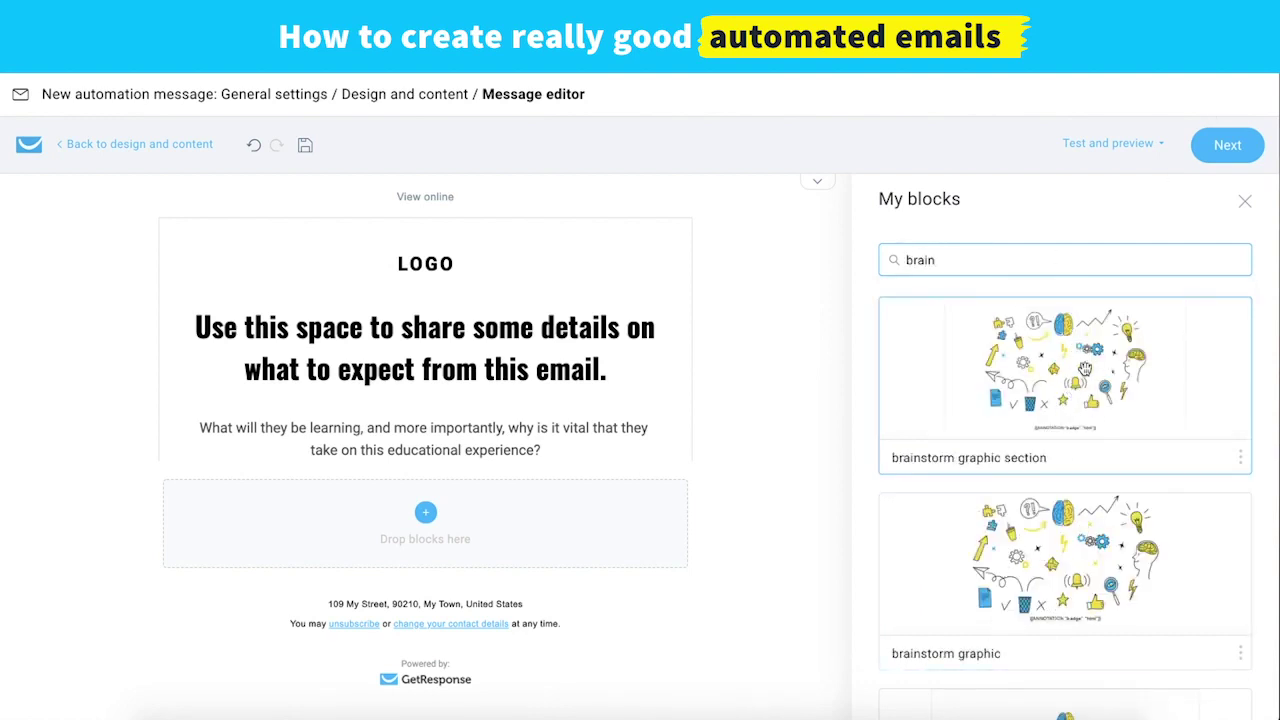
left_click_drag(1085, 368, 450, 455)
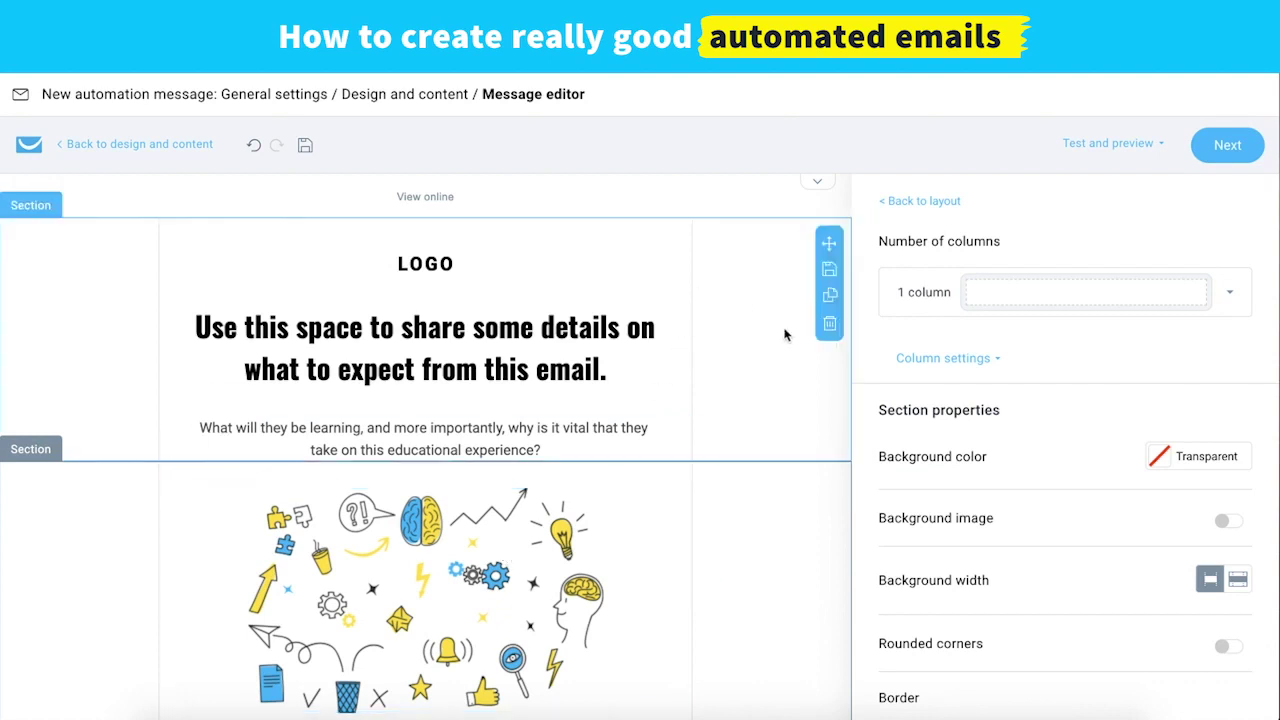
Examine the brainstorm section's border settings and how its side borders line up with the header section
scroll(750, 648, "down", 1)
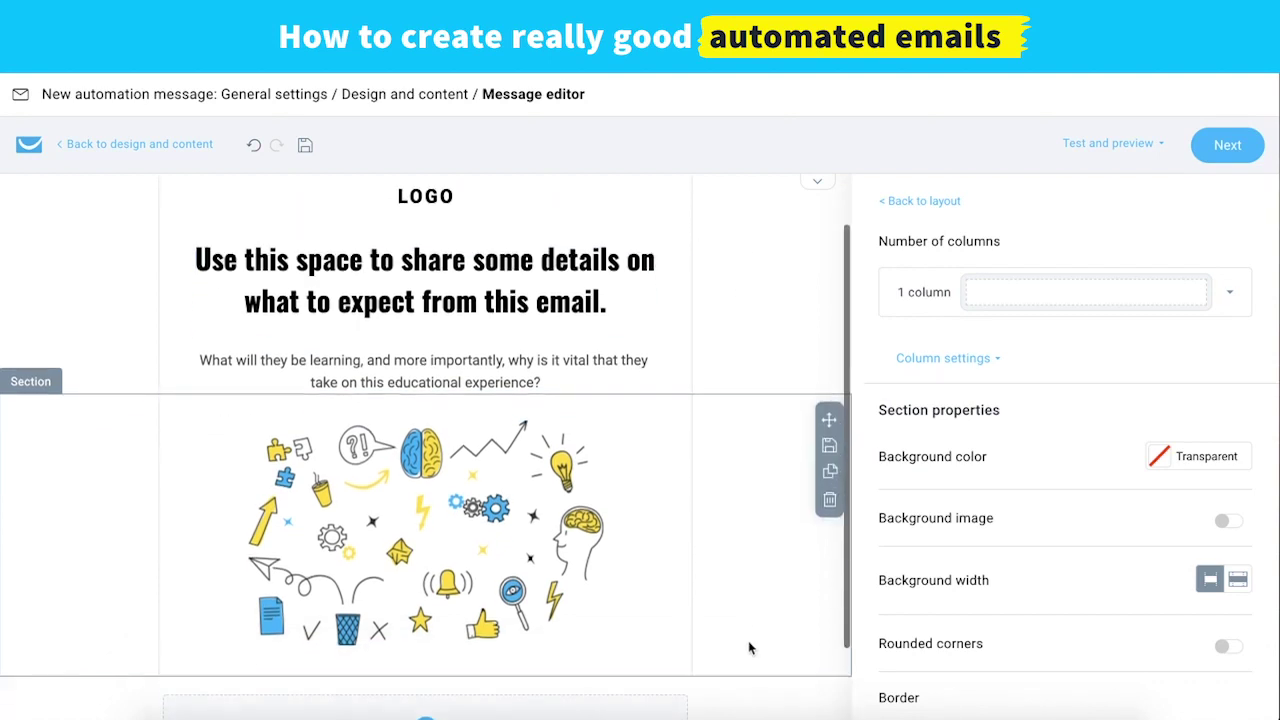
scroll(995, 675, "down", 4)
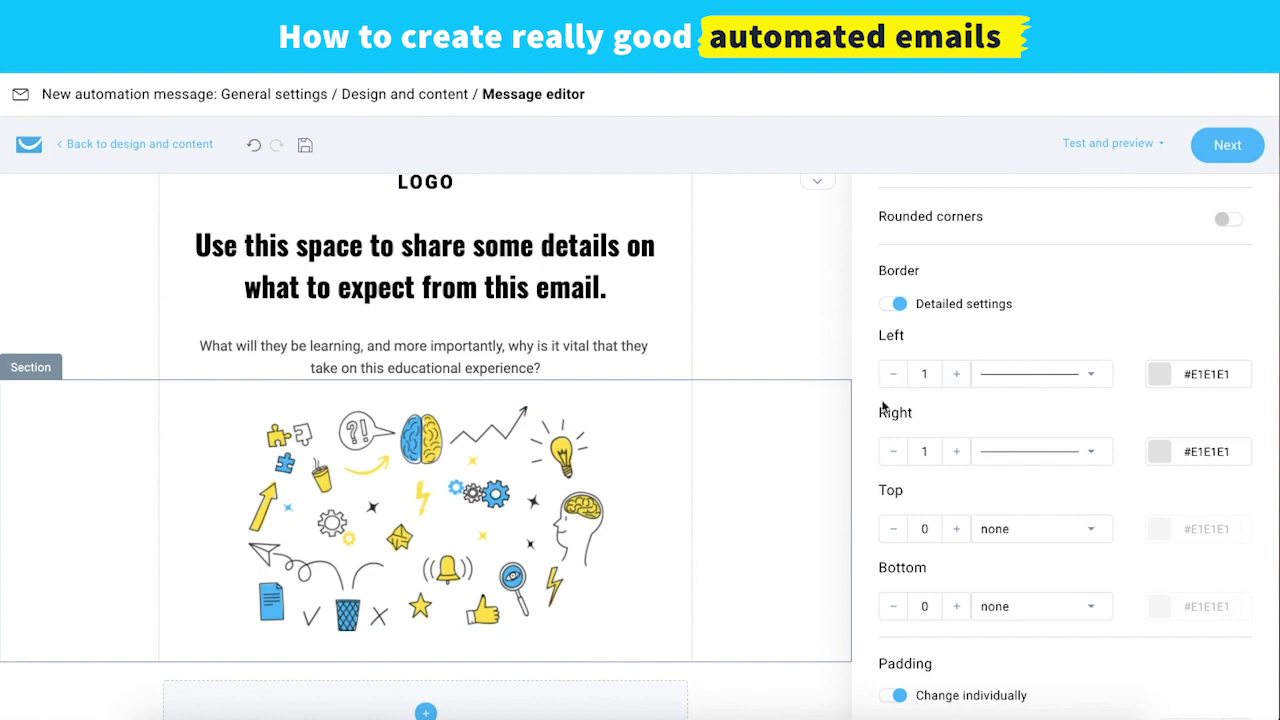
scroll(786, 357, "up", 1)
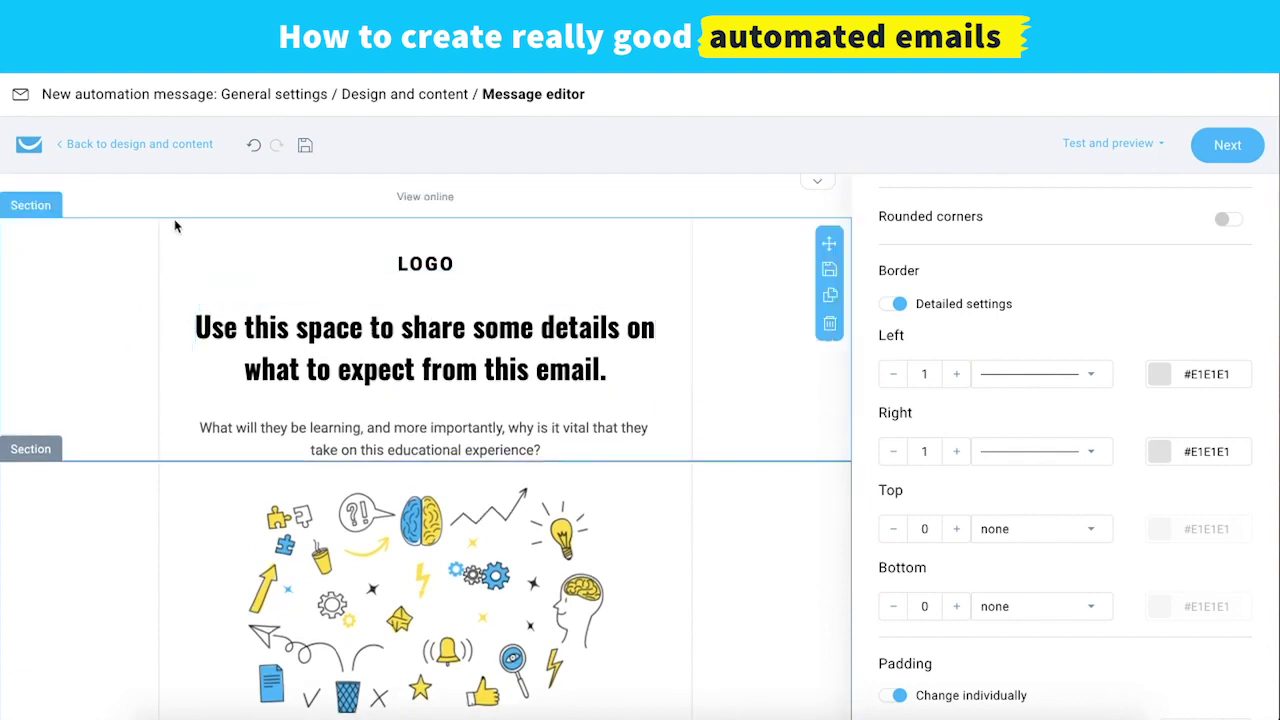
scroll(1119, 283, "up", 5)
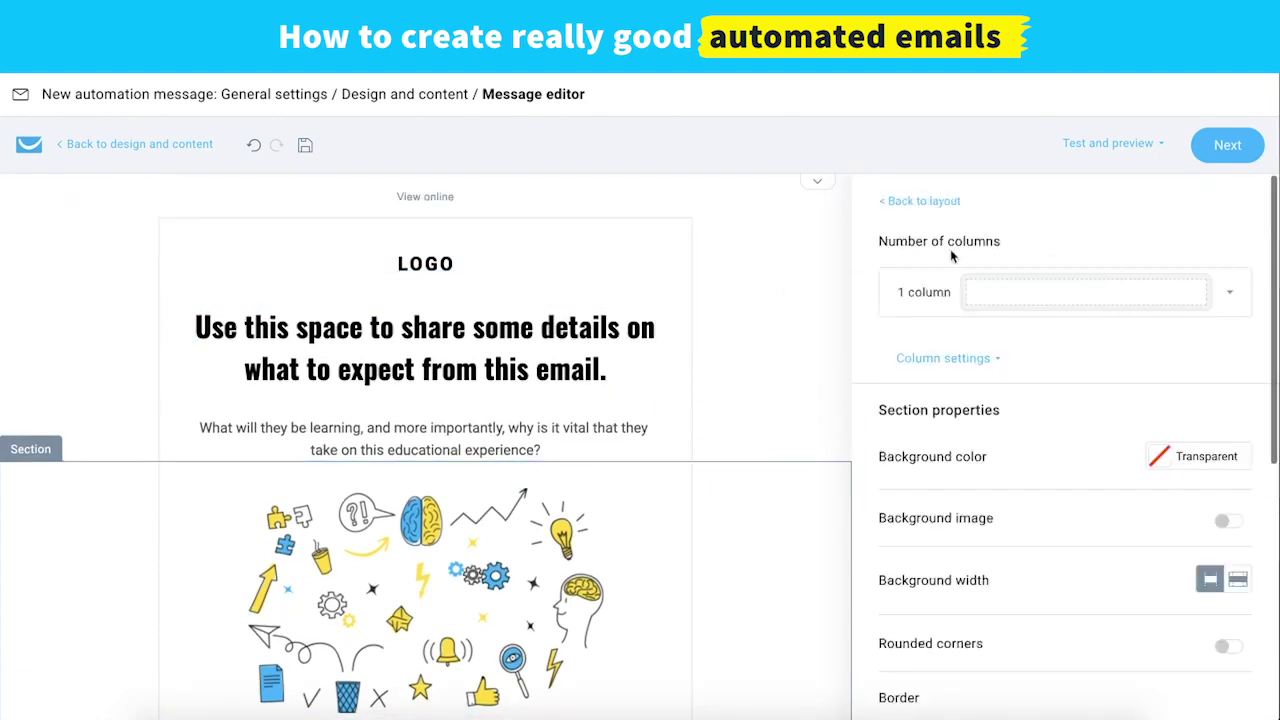
scroll(634, 571, "down", 3)
left_click(935, 201)
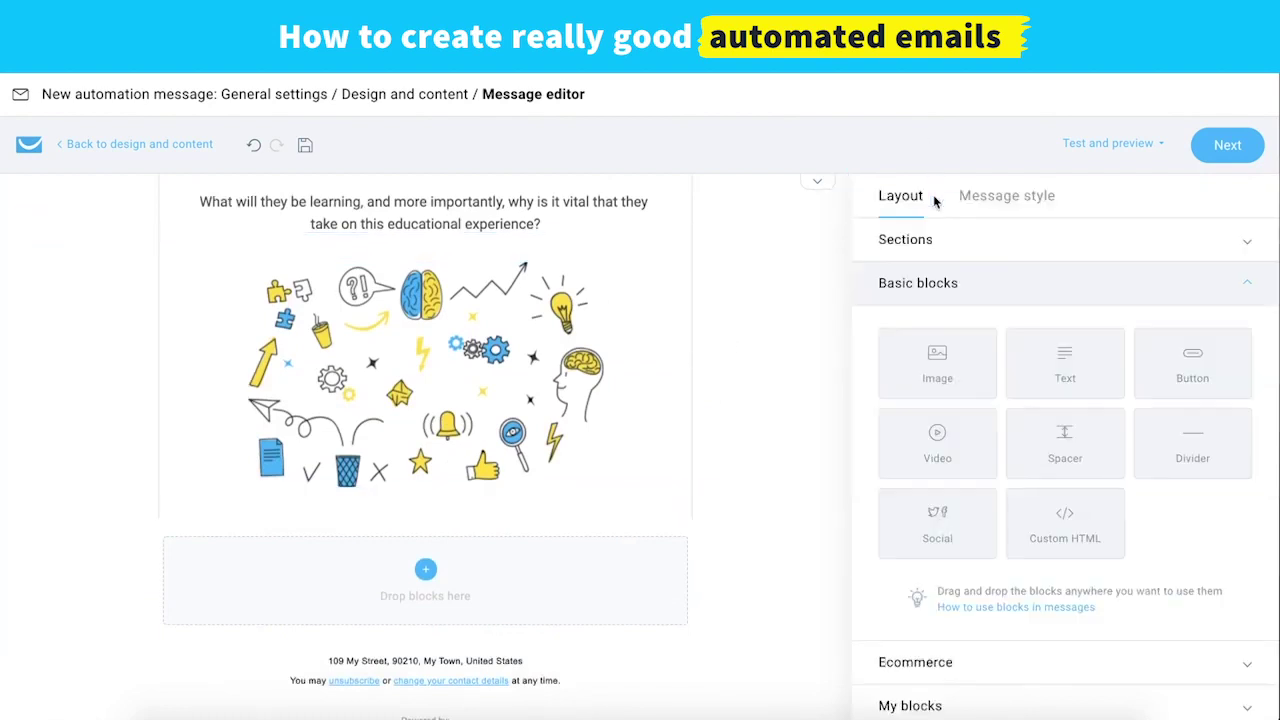
Place the saved "blue button section" block directly below the brainstorm graphic and review the message down to the button
scroll(1028, 341, "down", 1)
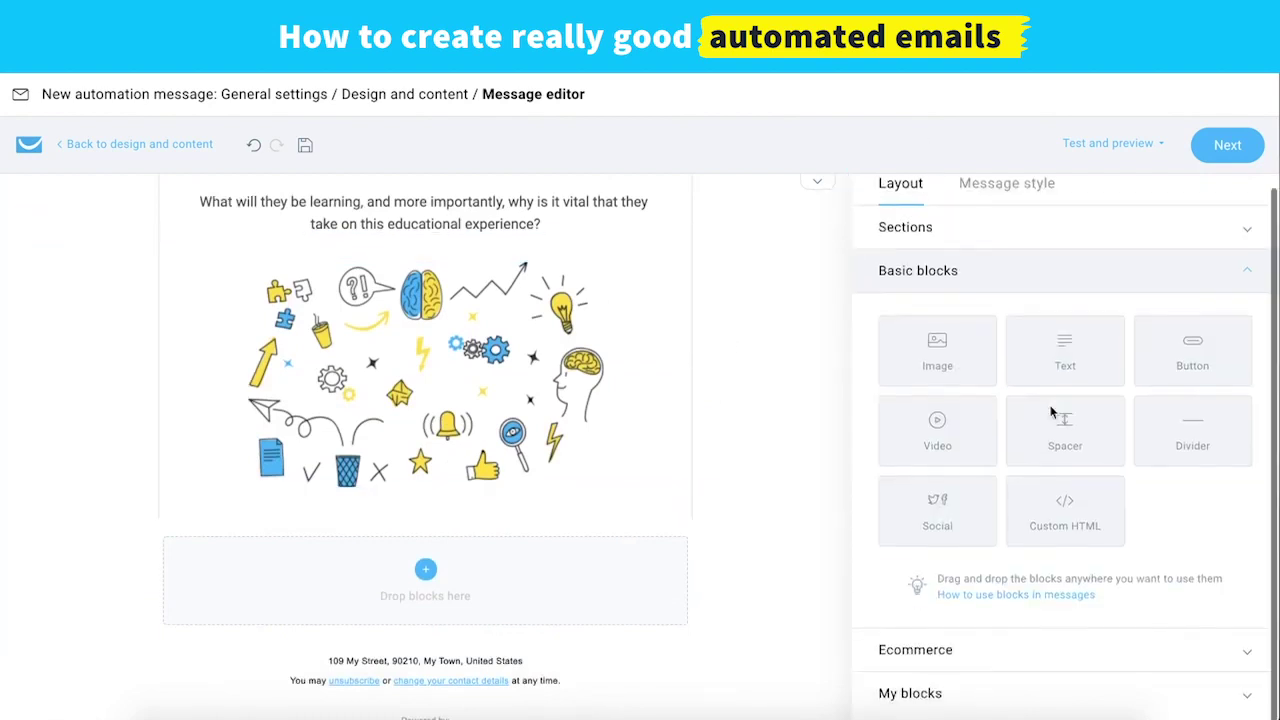
left_click(928, 705)
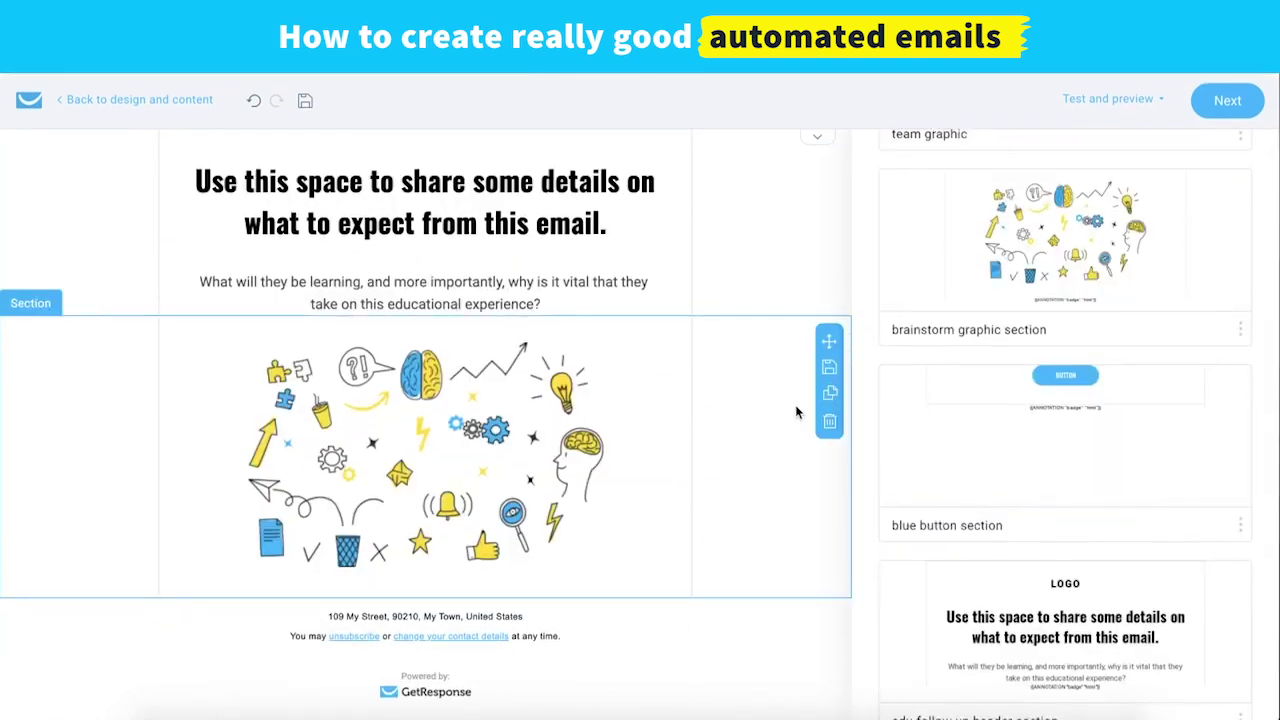
left_click_drag(980, 464, 471, 596)
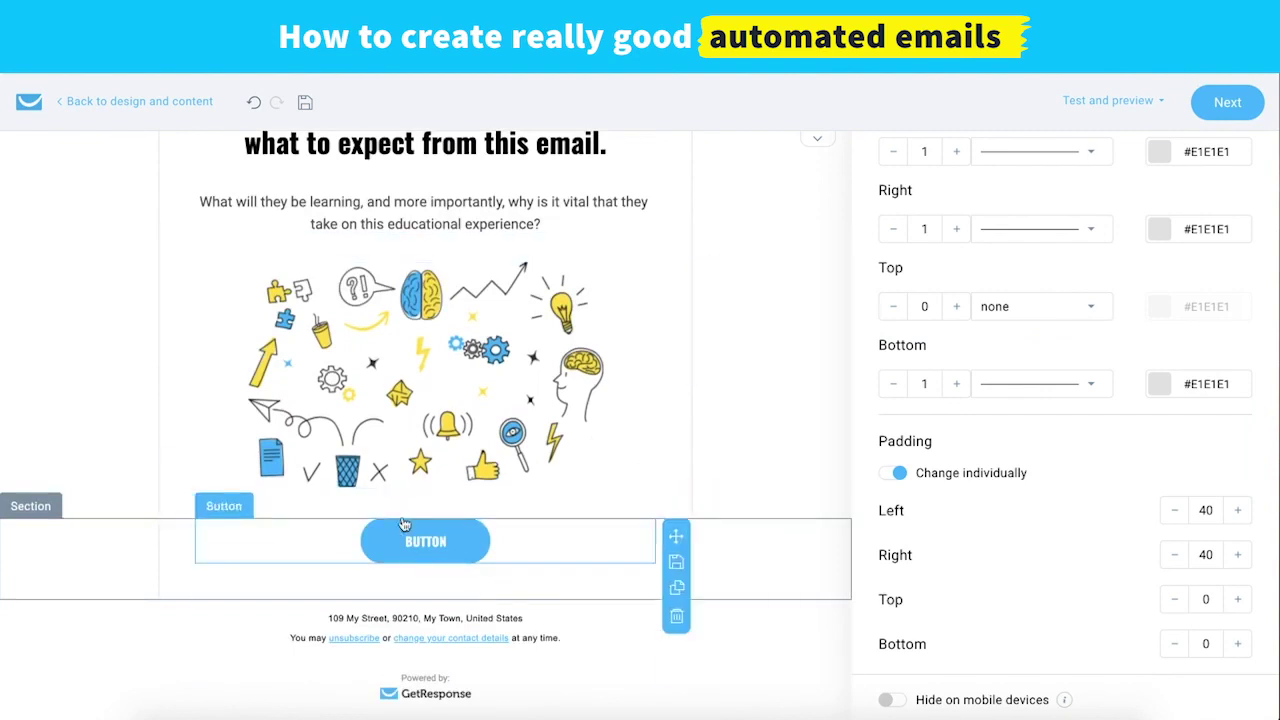
scroll(404, 524, "up", 4)
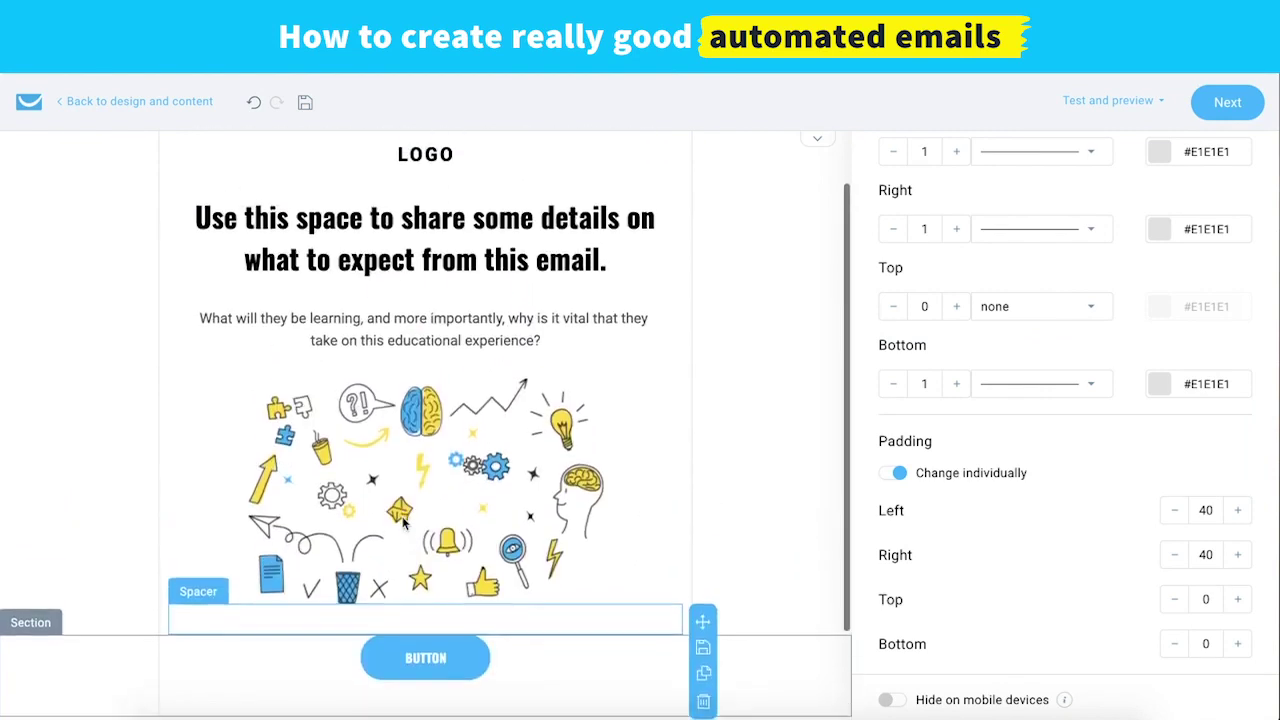
scroll(1008, 342, "up", 5)
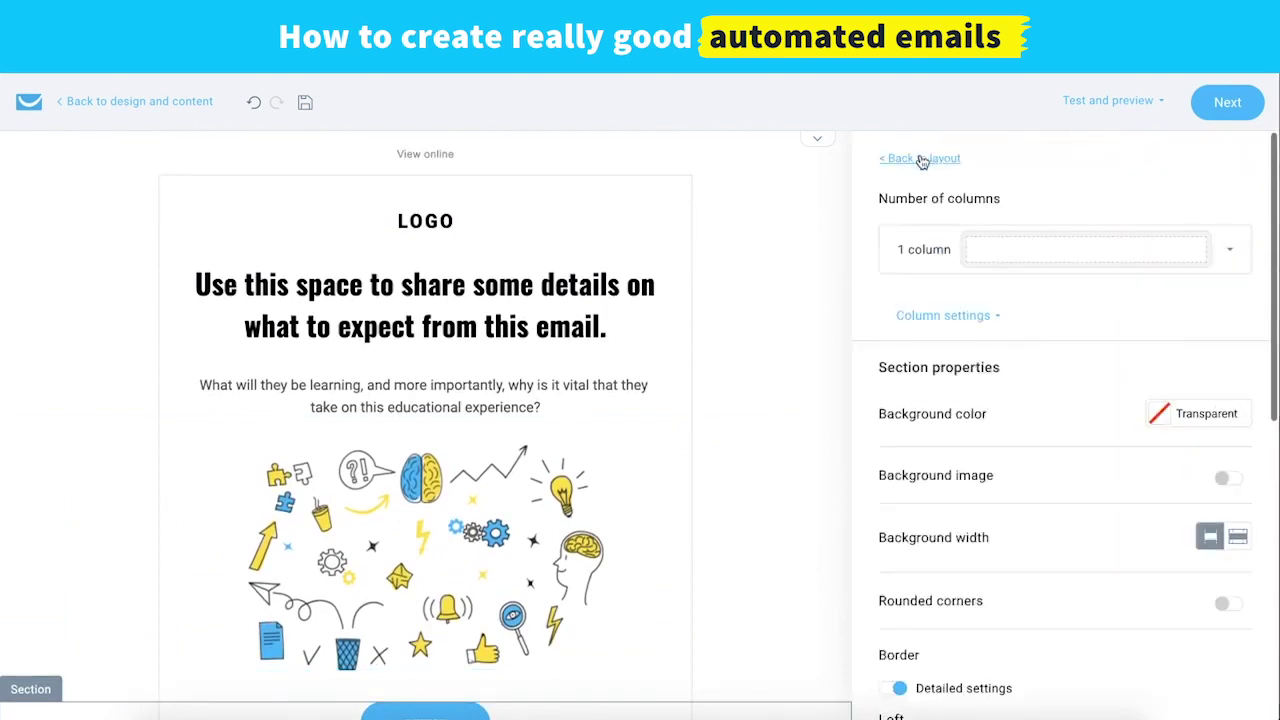
scroll(520, 462, "down", 3)
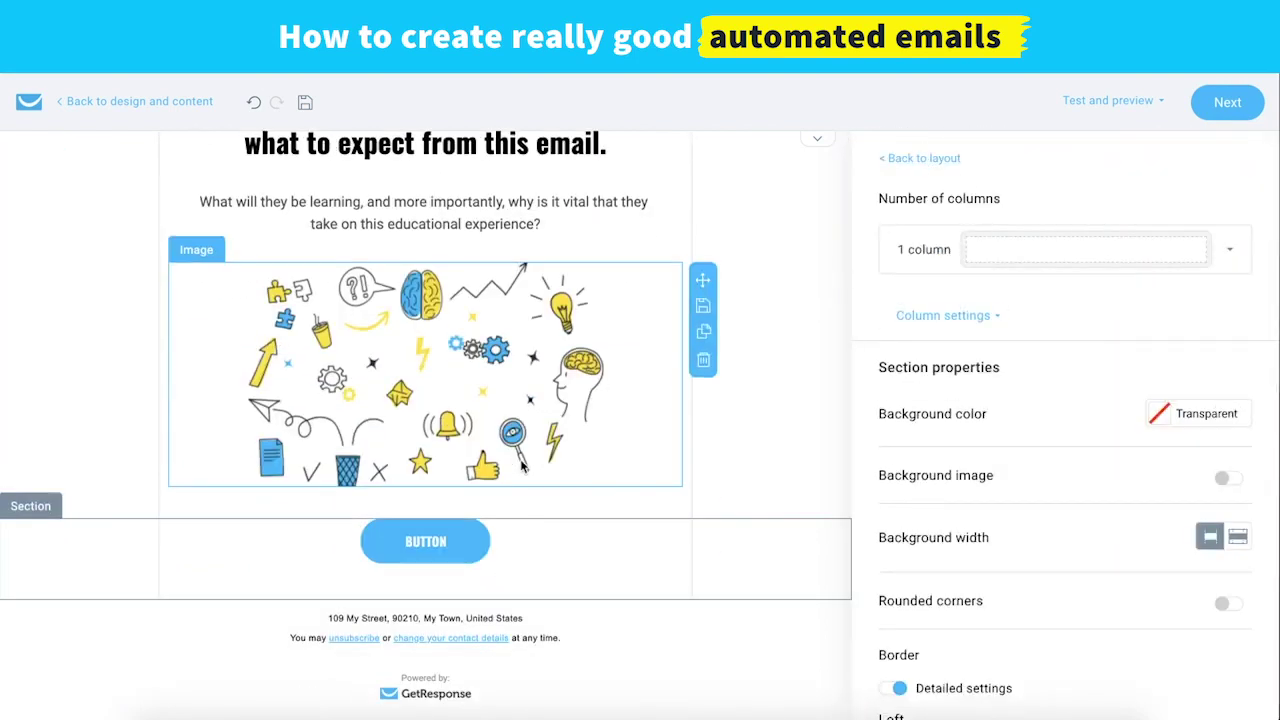
left_click(912, 160)
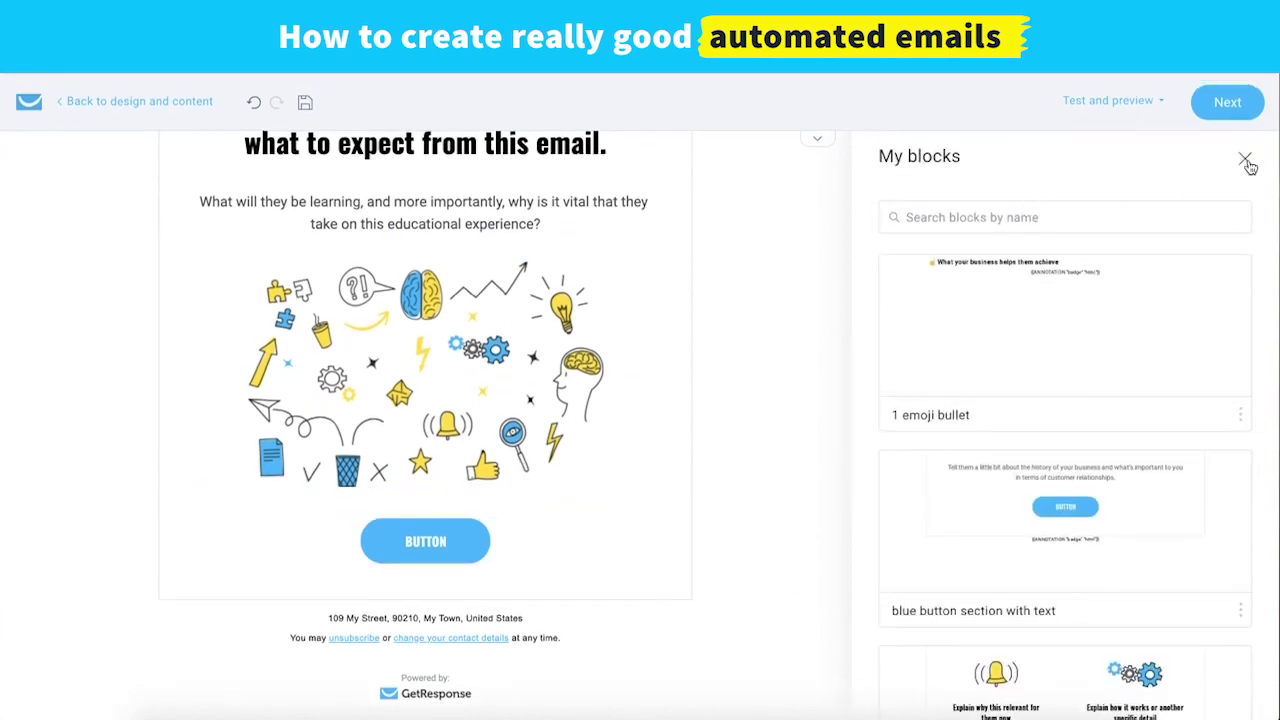
Add a one-column section below the blue button section and put a spacer in it
left_click(1246, 162)
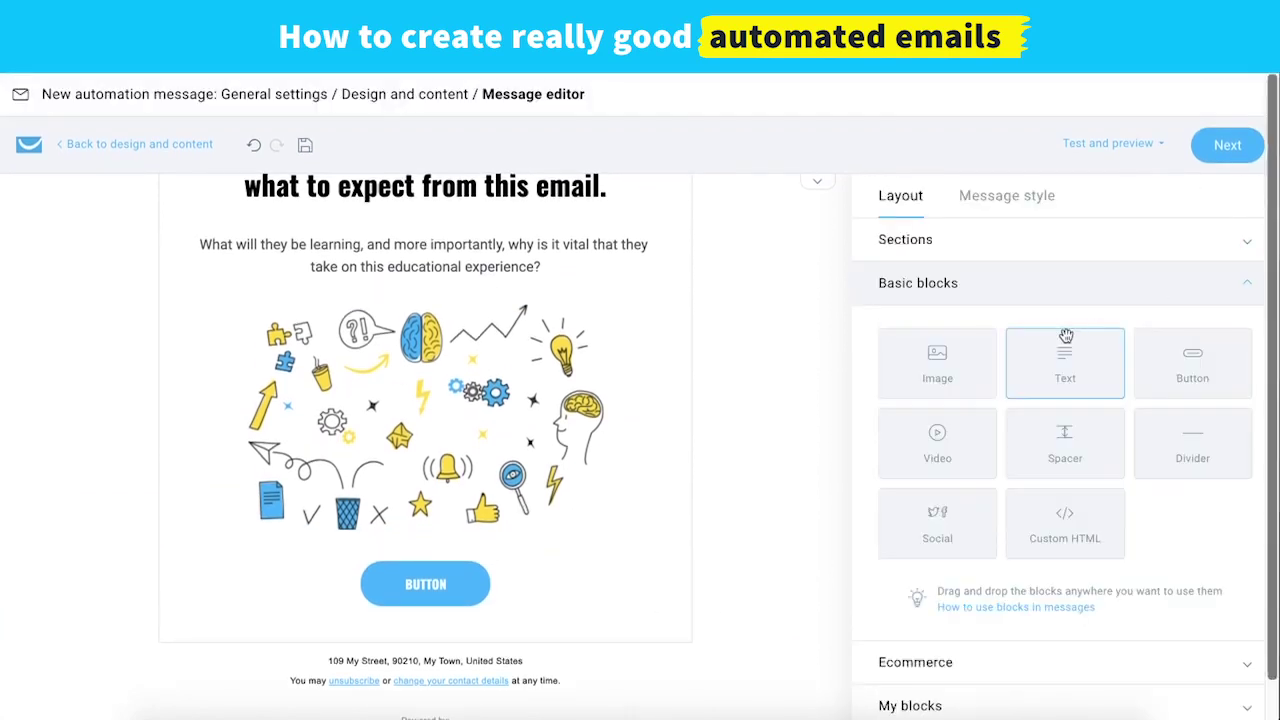
left_click(945, 240)
left_click_drag(971, 338, 651, 685)
left_click(942, 203)
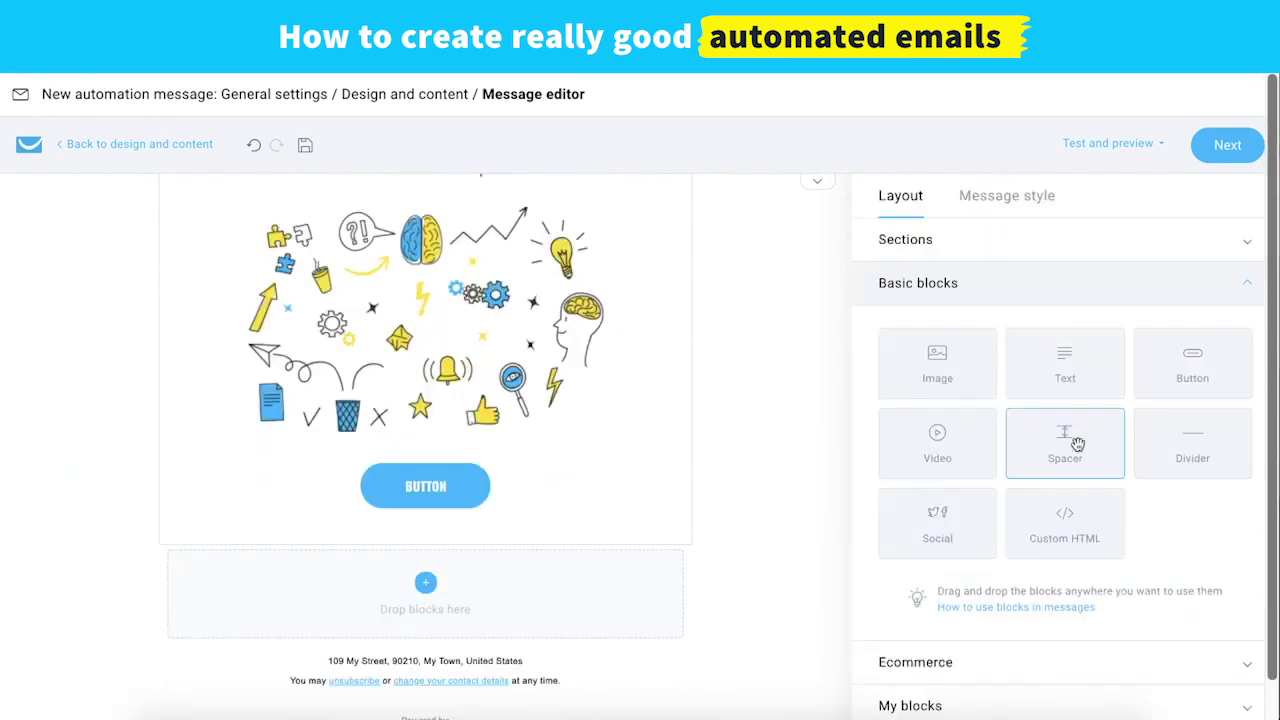
left_click_drag(1065, 443, 563, 603)
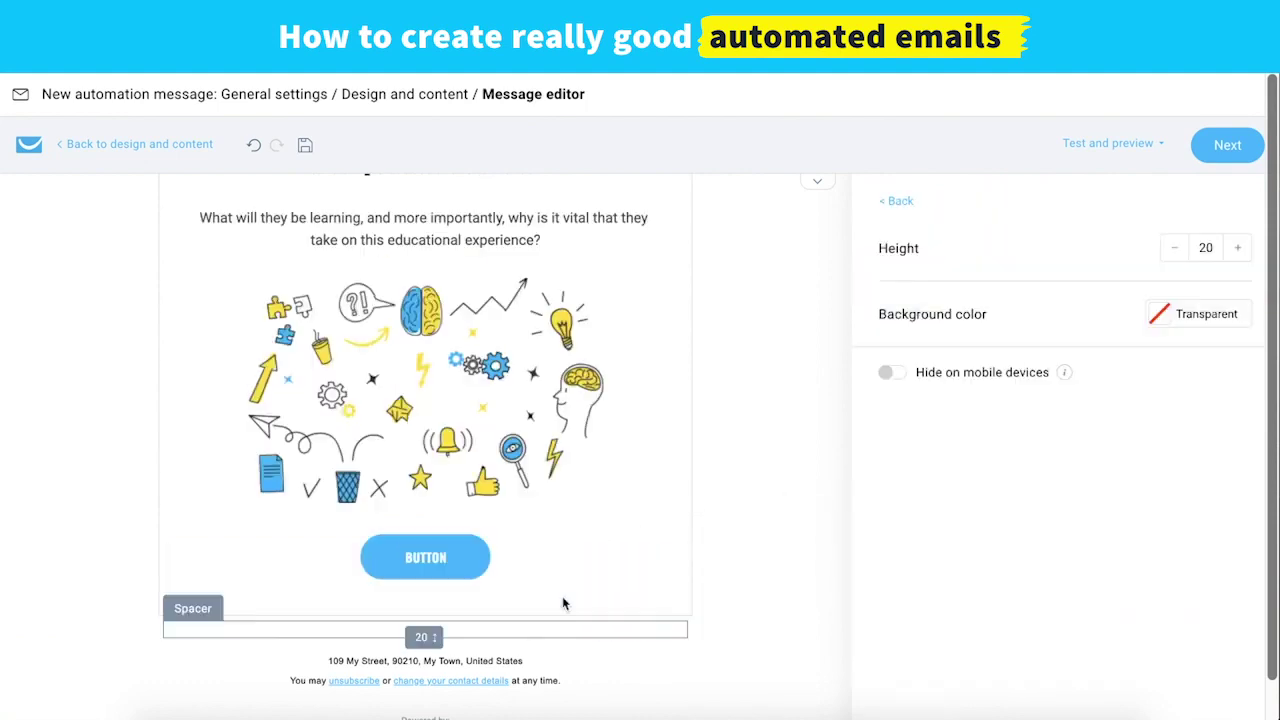
left_click(904, 201)
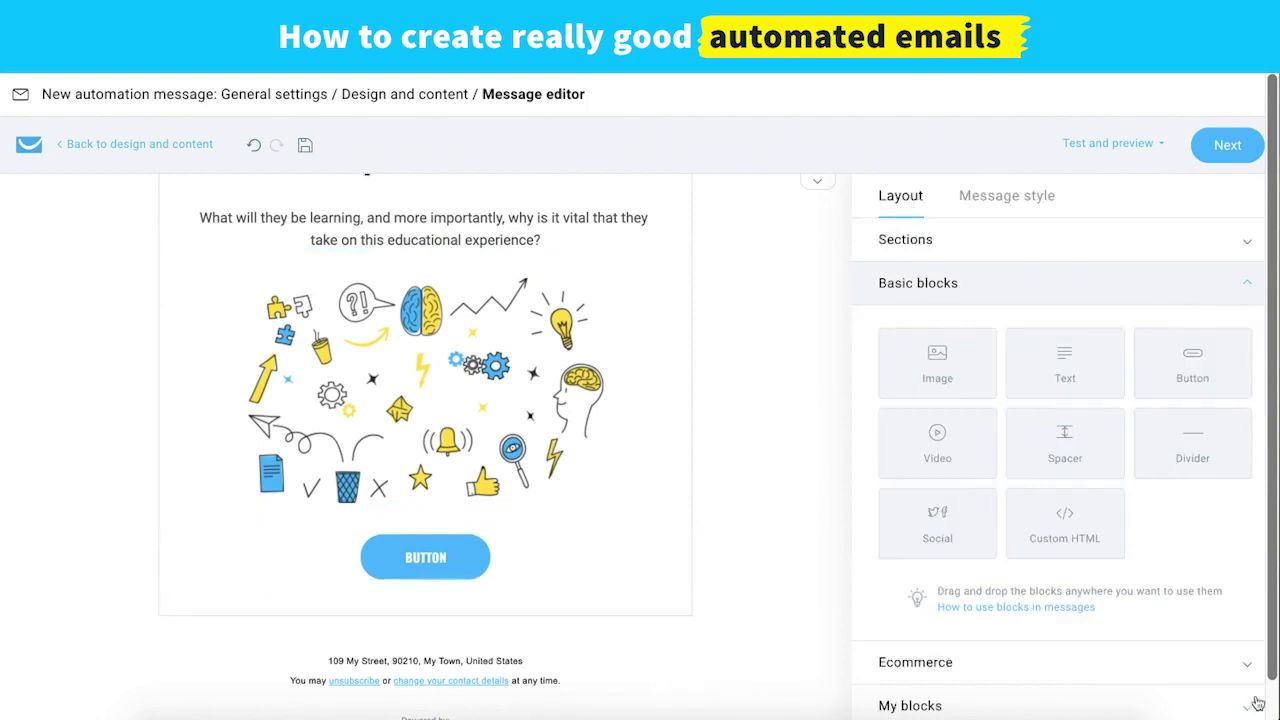
Find "brain bullet section" among all saved blocks and place it below the blue button section
left_click(1155, 705)
scroll(1157, 504, "down", 5)
left_click(1062, 692)
scroll(1068, 600, "down", 10)
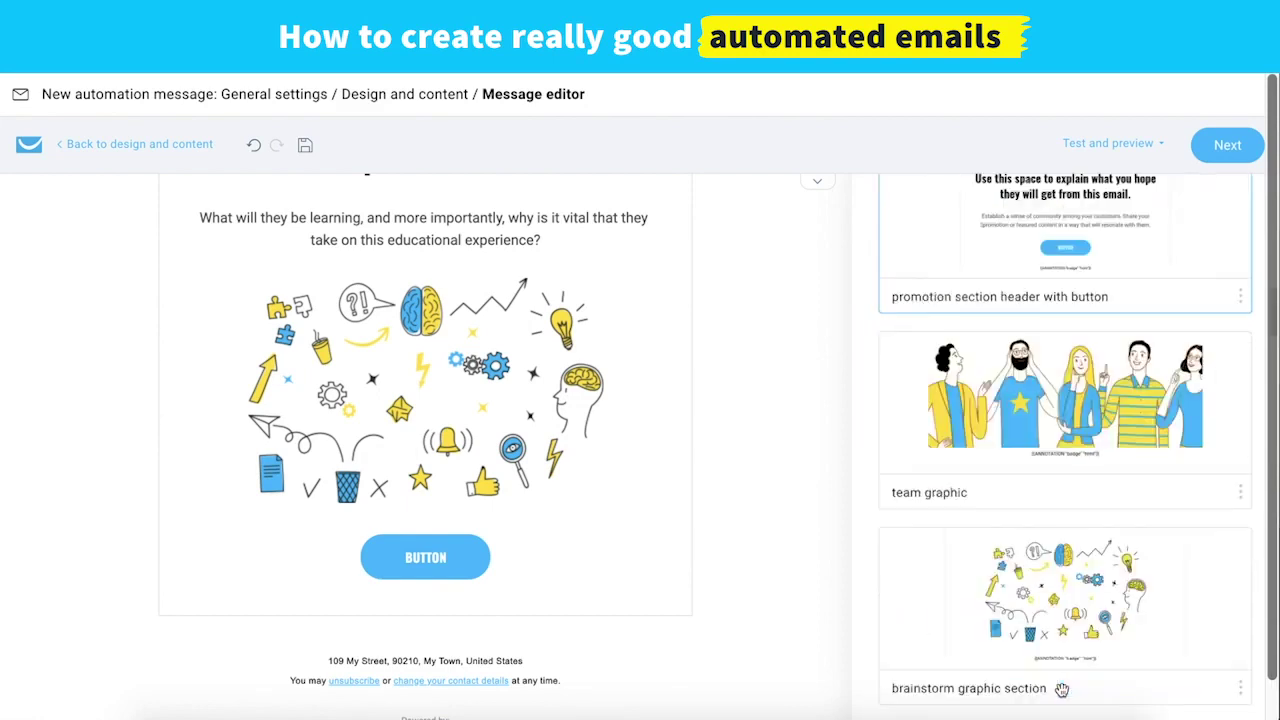
scroll(1073, 577, "down", 4)
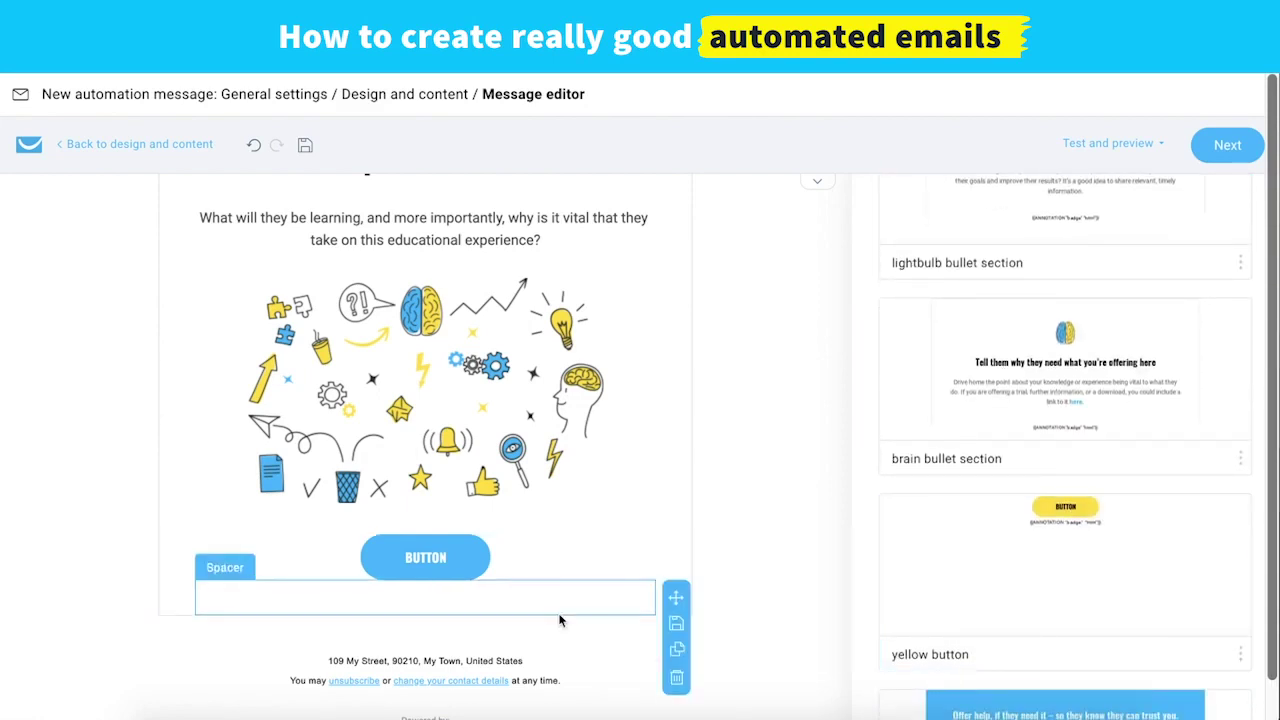
scroll(351, 476, "down", 1)
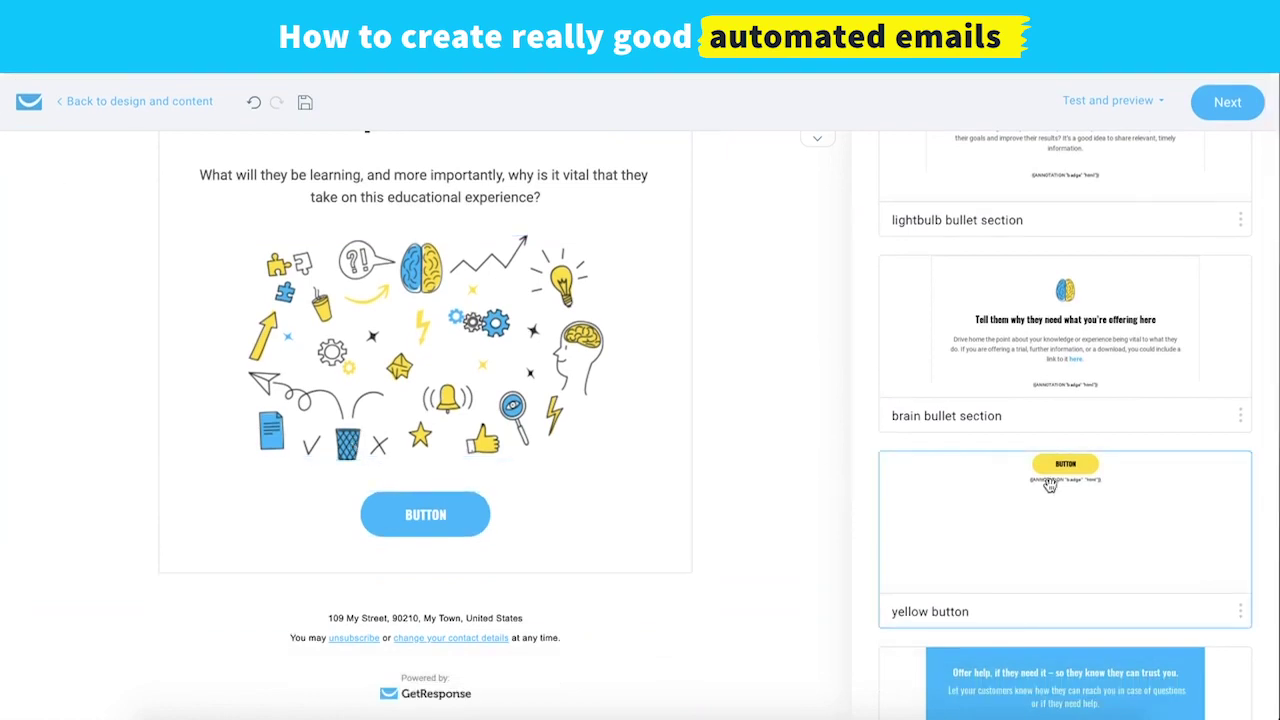
left_click_drag(910, 479, 574, 634)
scroll(323, 562, "down", 2)
scroll(323, 562, "down", 4)
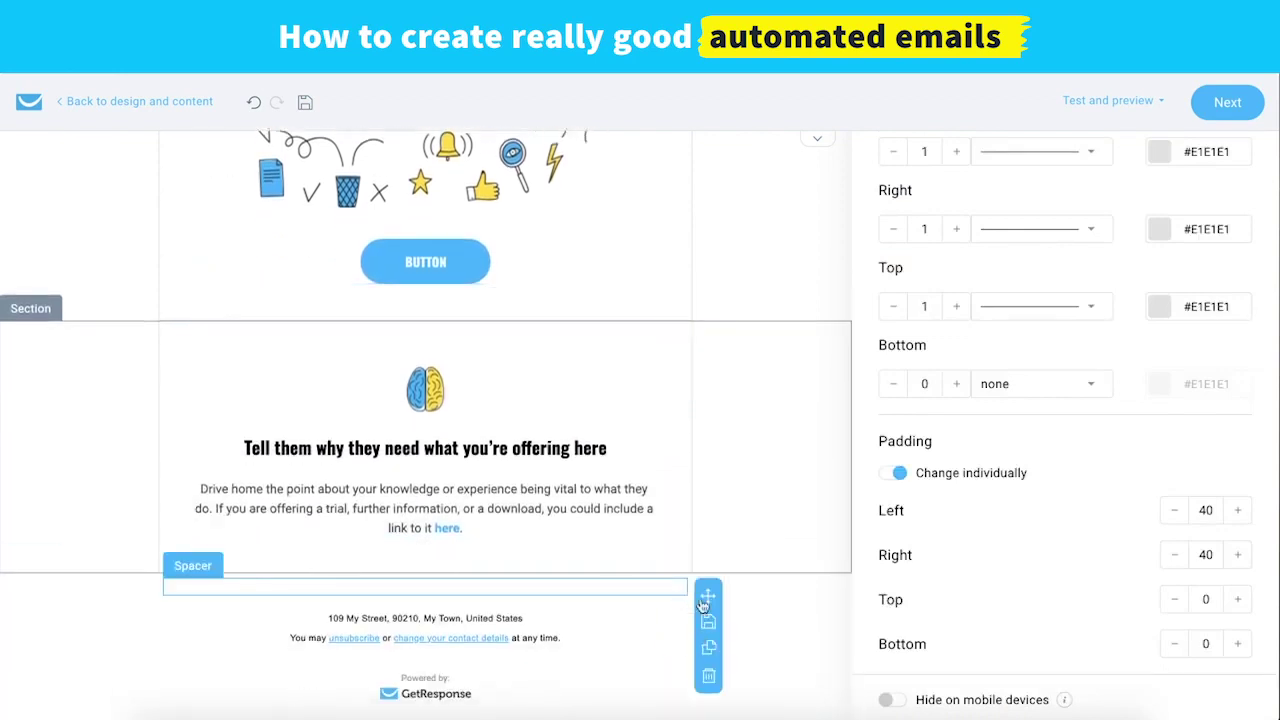
Move the whole spacer section up so it separates the blue button section from the brain bullet section
left_click_drag(709, 598, 696, 331)
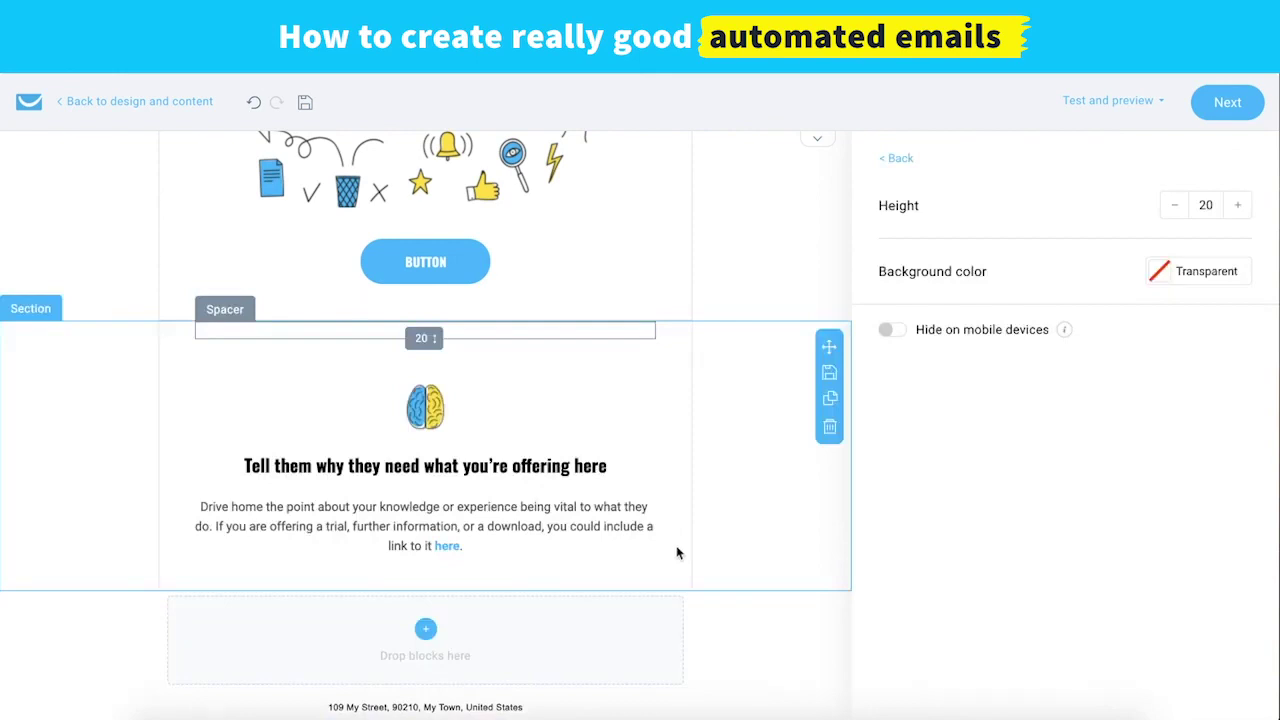
left_click(255, 103)
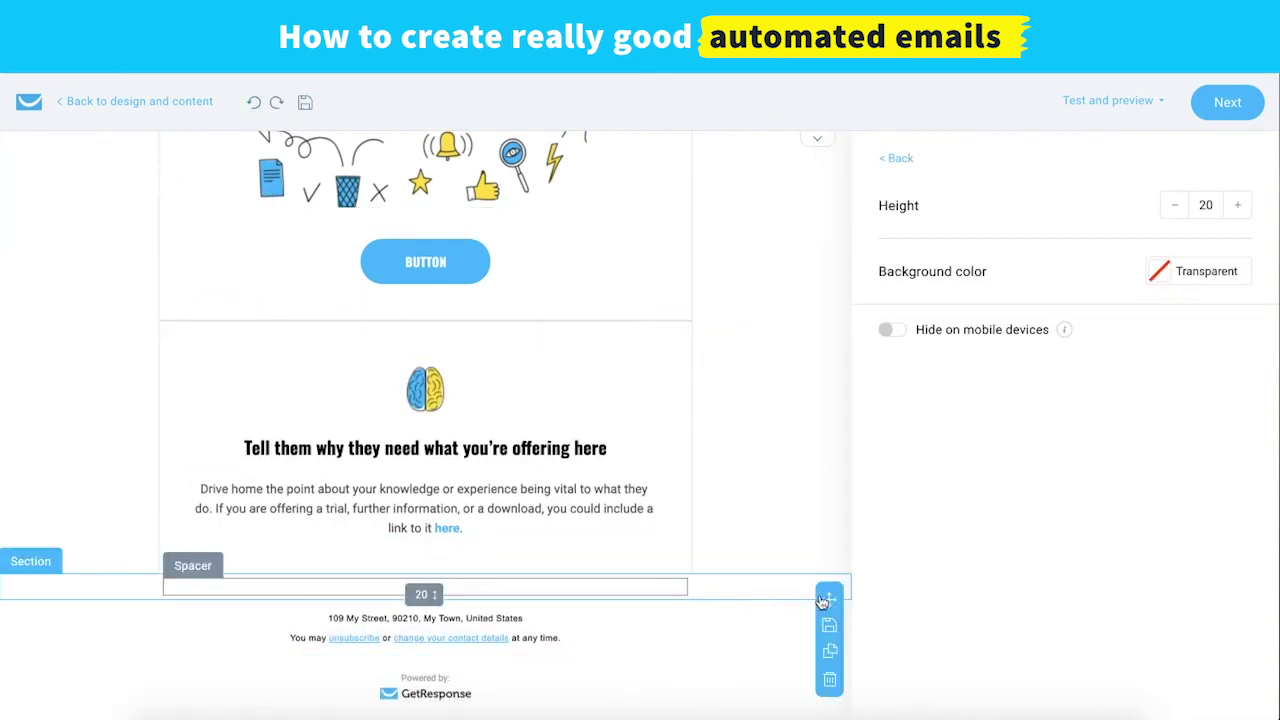
left_click_drag(829, 598, 746, 343)
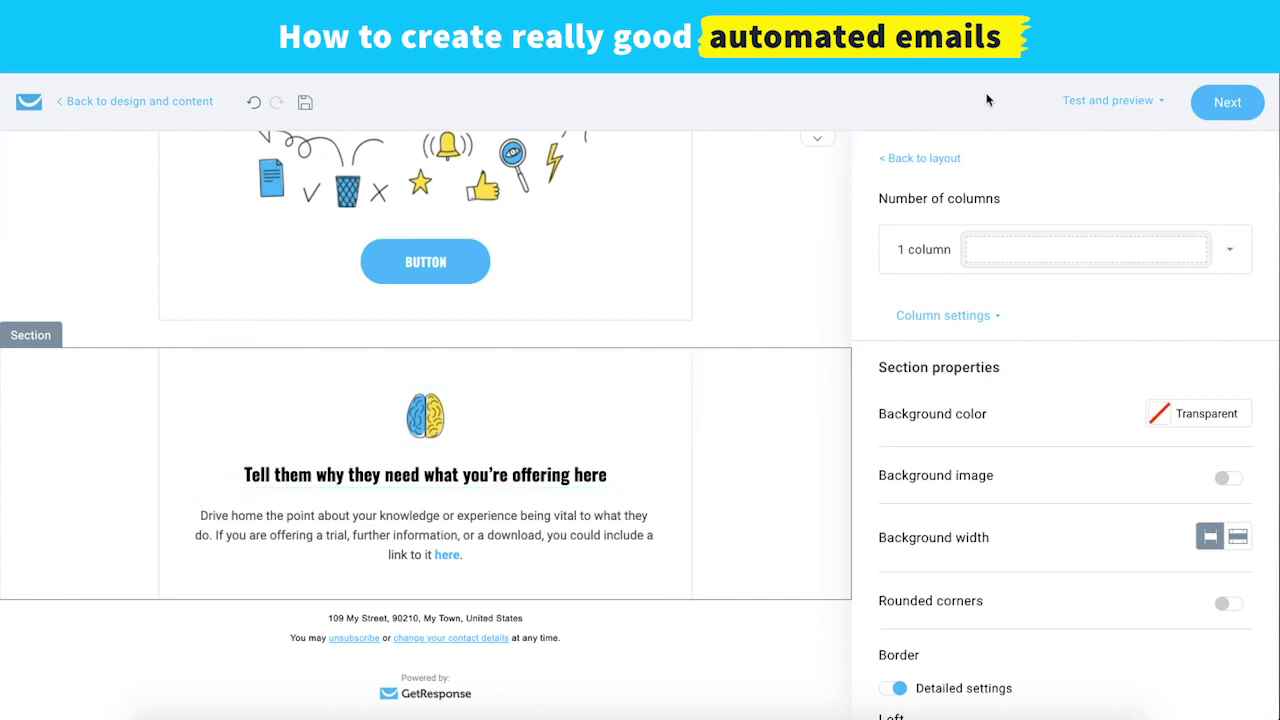
left_click(920, 159)
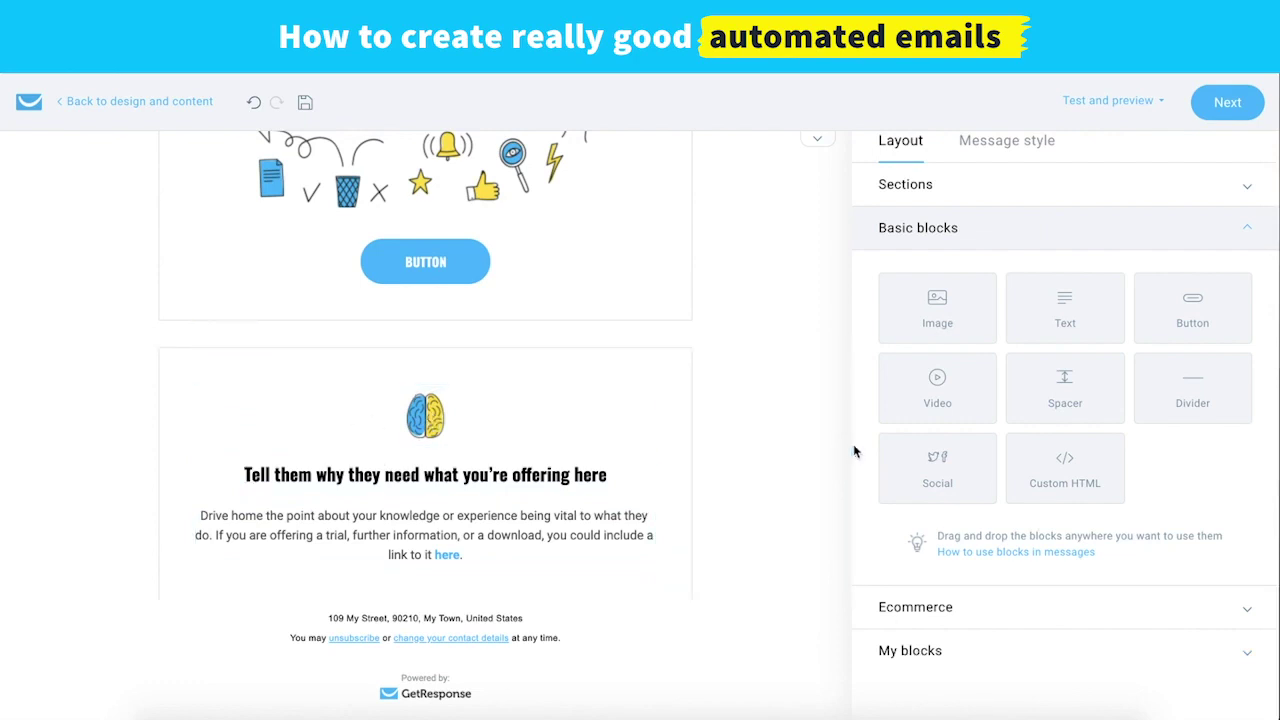
Find "lightbulb bullet section" among all saved blocks and place it directly below the brain bullet section
left_click(912, 651)
scroll(1014, 670, "down", 5)
left_click(1014, 655)
scroll(1027, 656, "down", 5)
scroll(1027, 655, "down", 8)
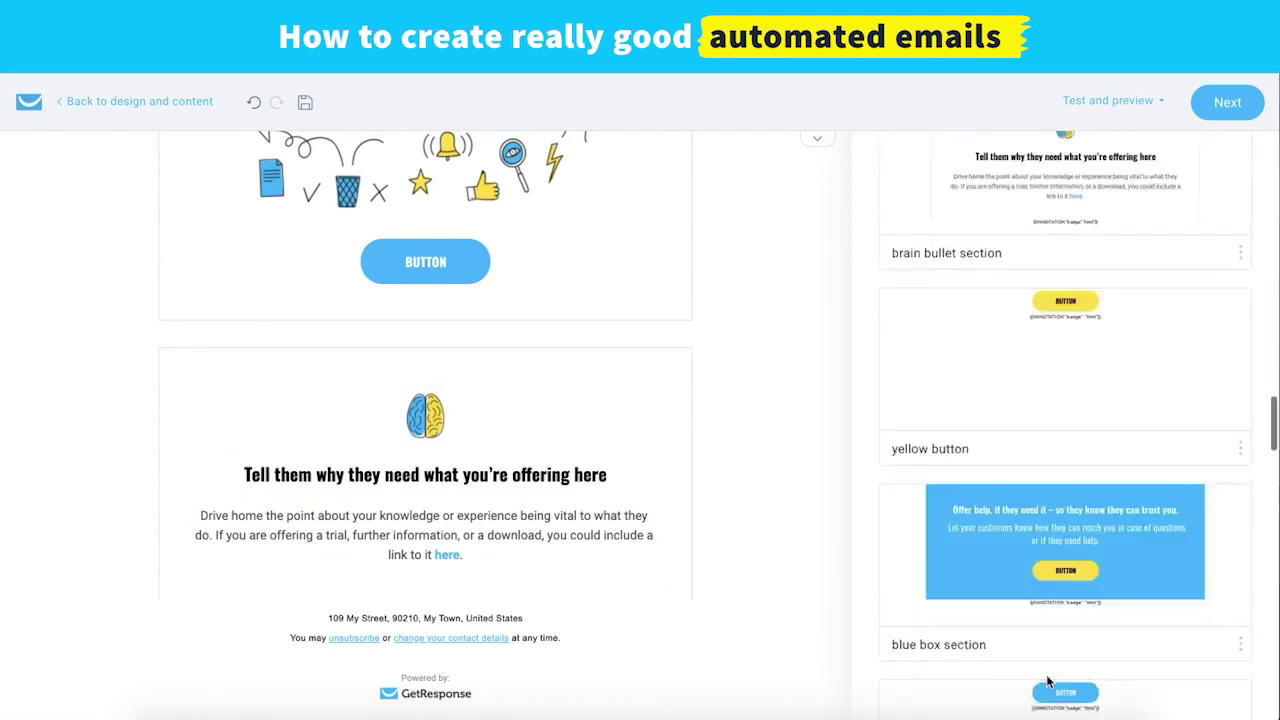
scroll(1055, 680, "up", 4)
scroll(1055, 680, "up", 2)
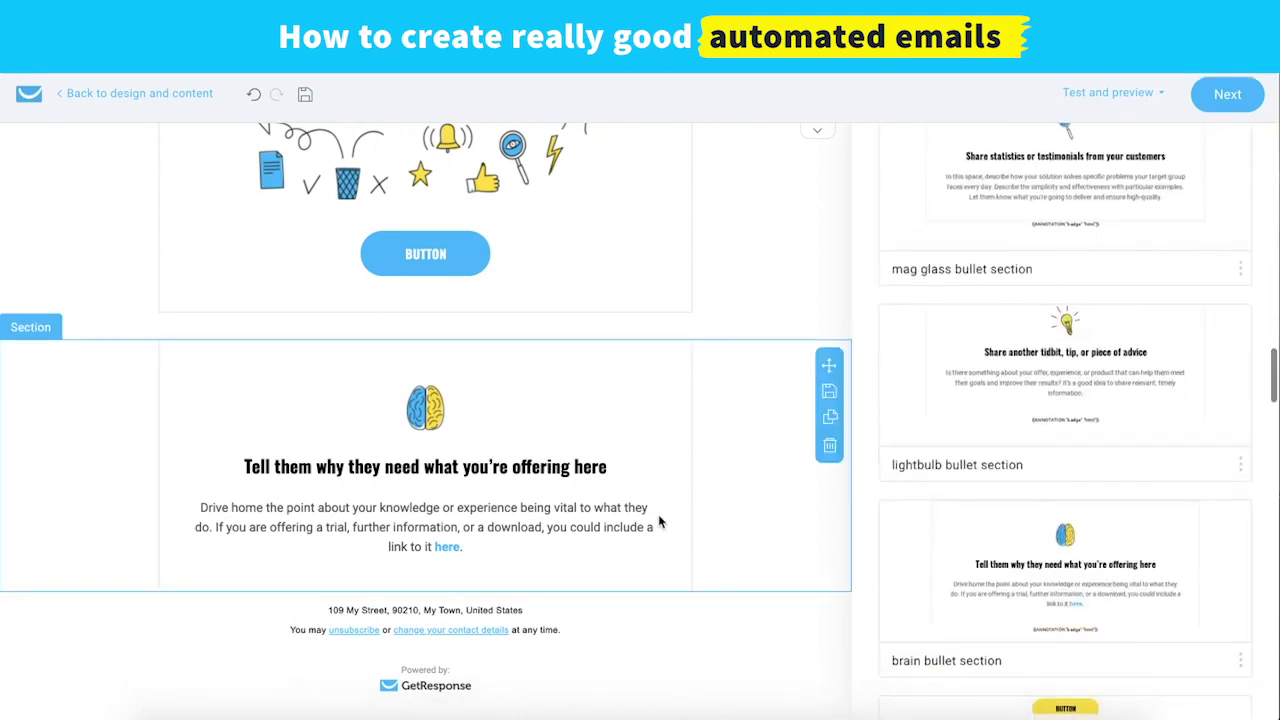
left_click_drag(940, 452, 566, 608)
scroll(694, 437, "down", 3)
scroll(1048, 389, "up", 5)
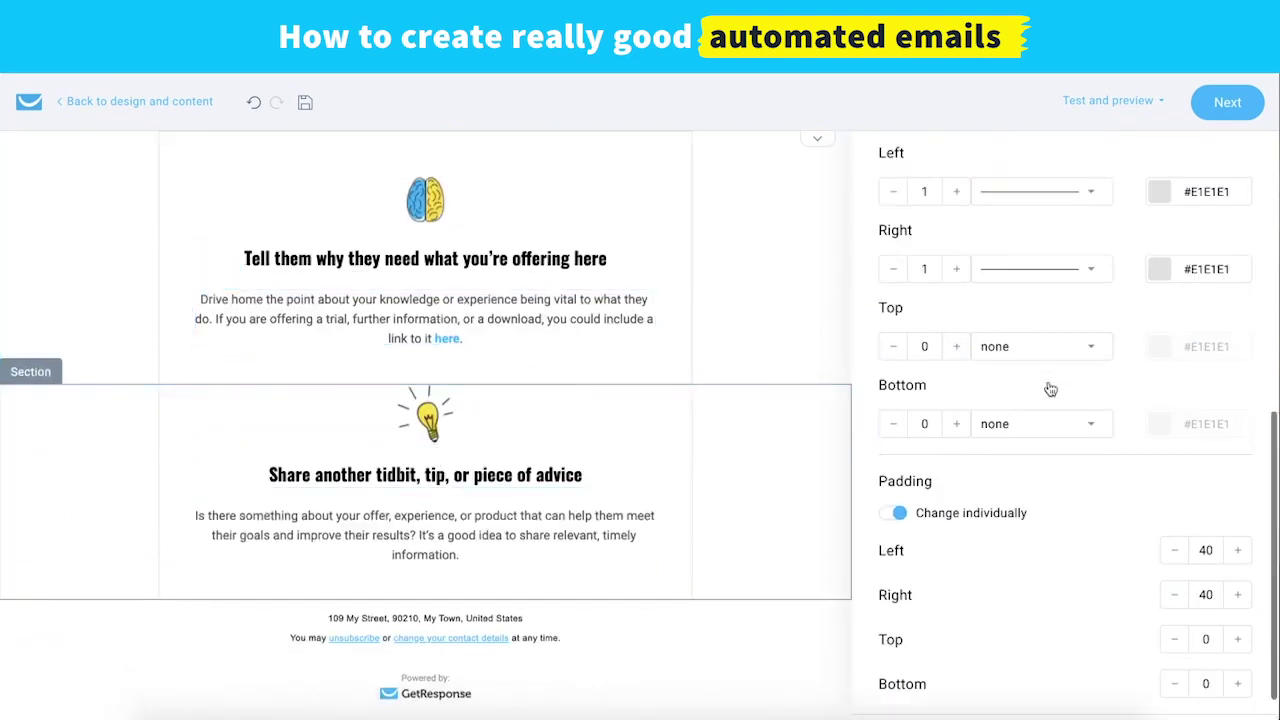
left_click(919, 159)
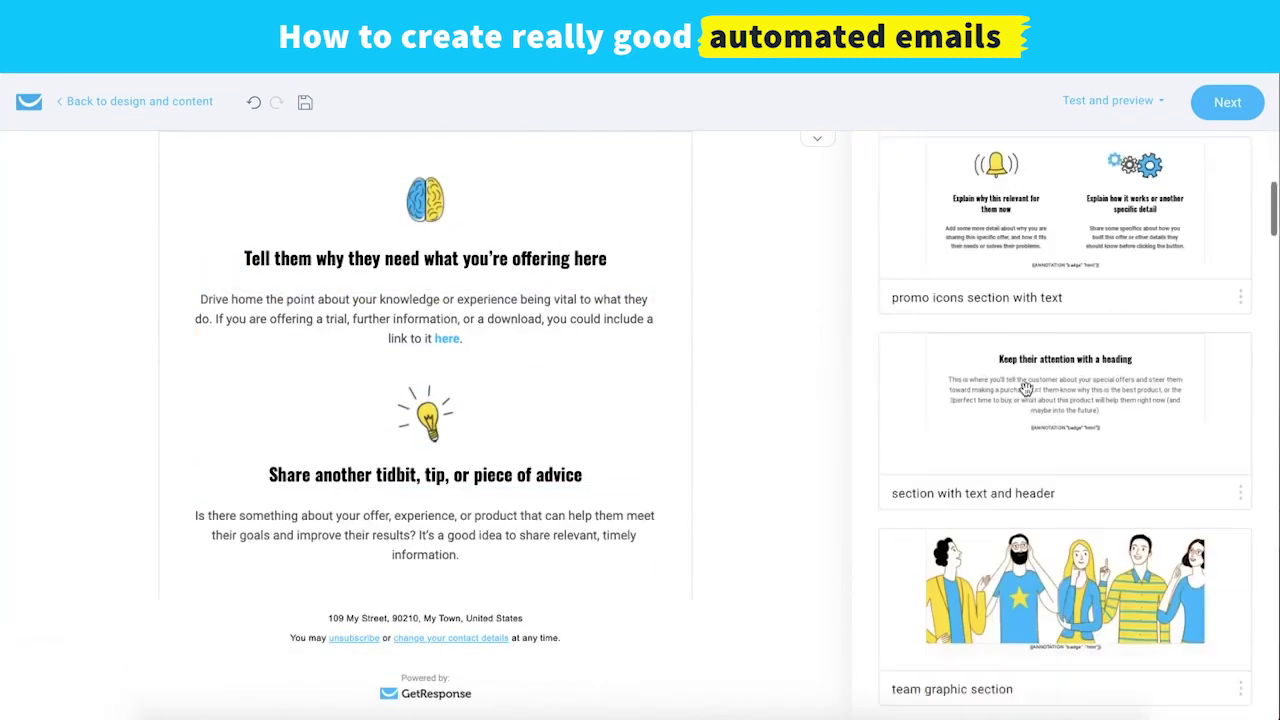
Place the saved "mag glass bullet section" block below the lightbulb section and check the "here" link text in the brain section
scroll(1030, 520, "up", 5)
scroll(1030, 530, "down", 14)
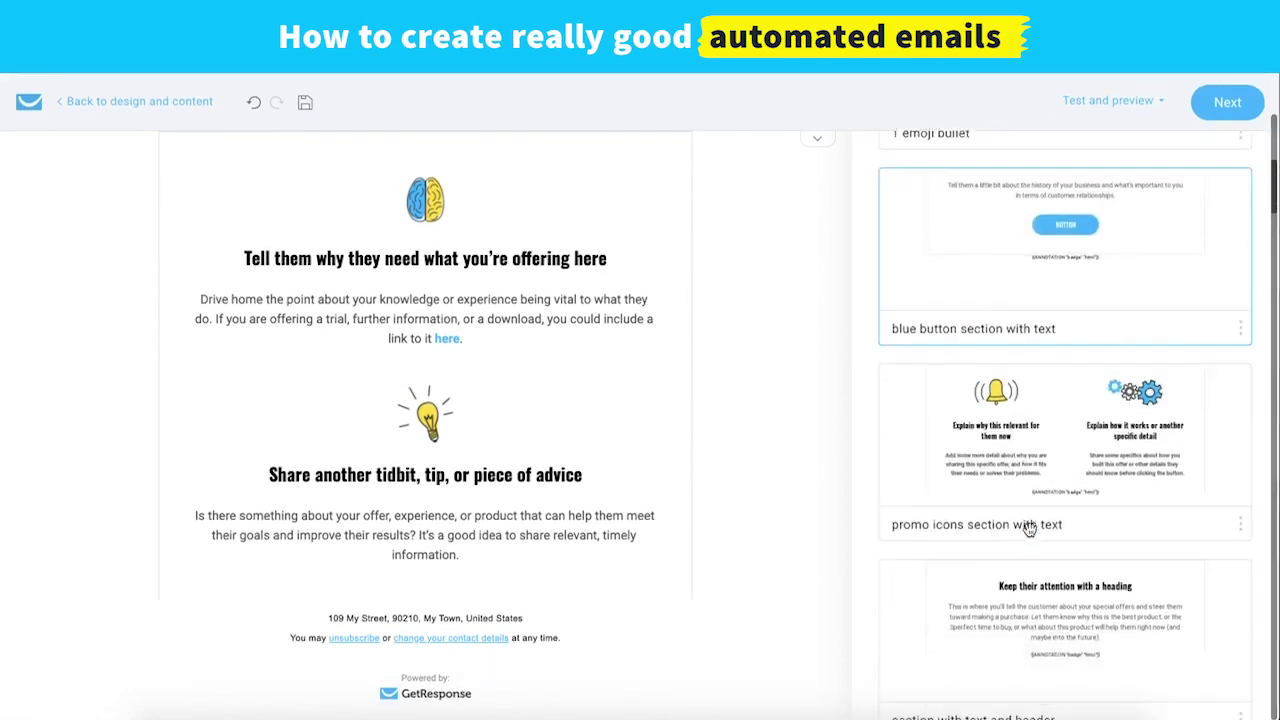
scroll(1030, 530, "down", 6)
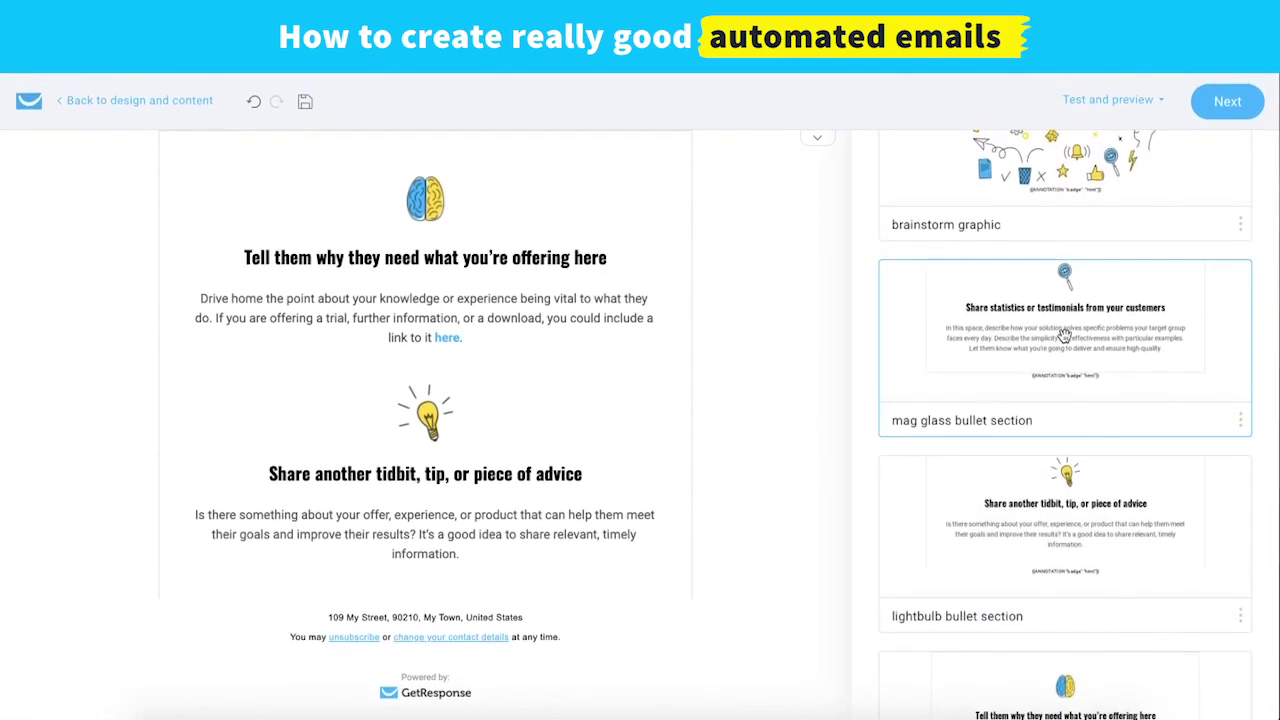
left_click_drag(1064, 340, 704, 610)
scroll(143, 490, "down", 2)
scroll(143, 495, "up", 2)
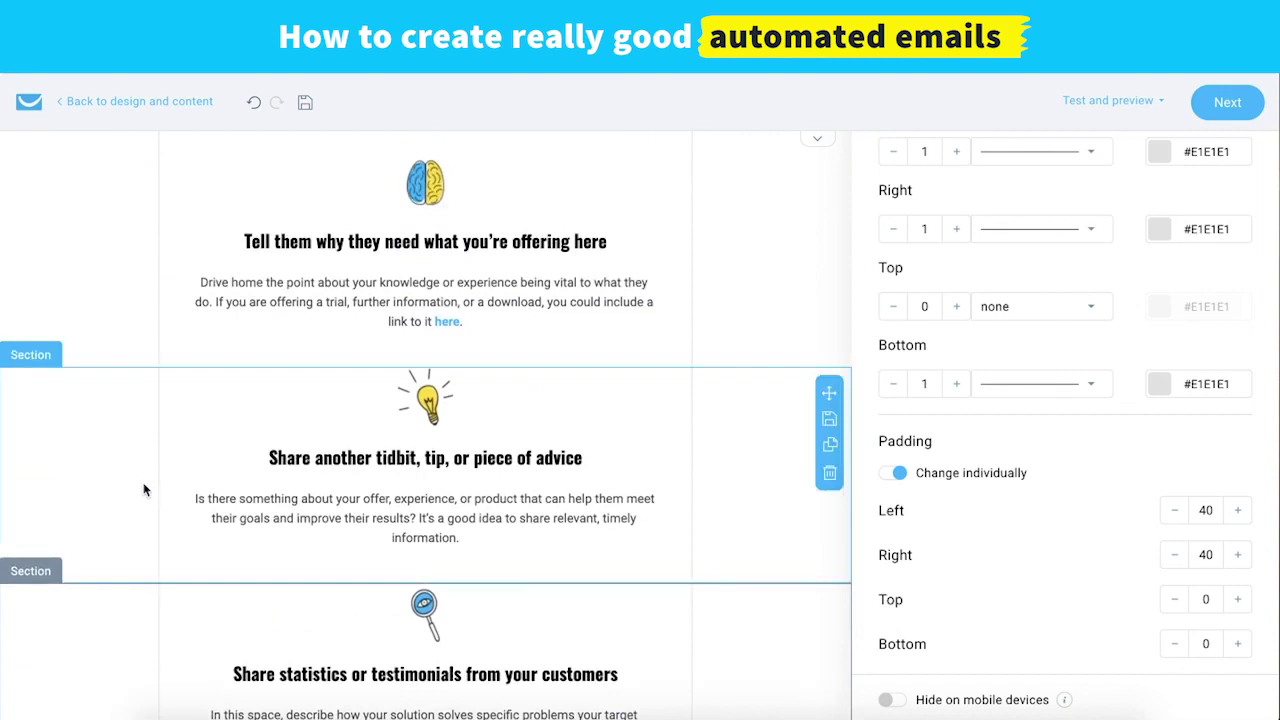
left_click(453, 321)
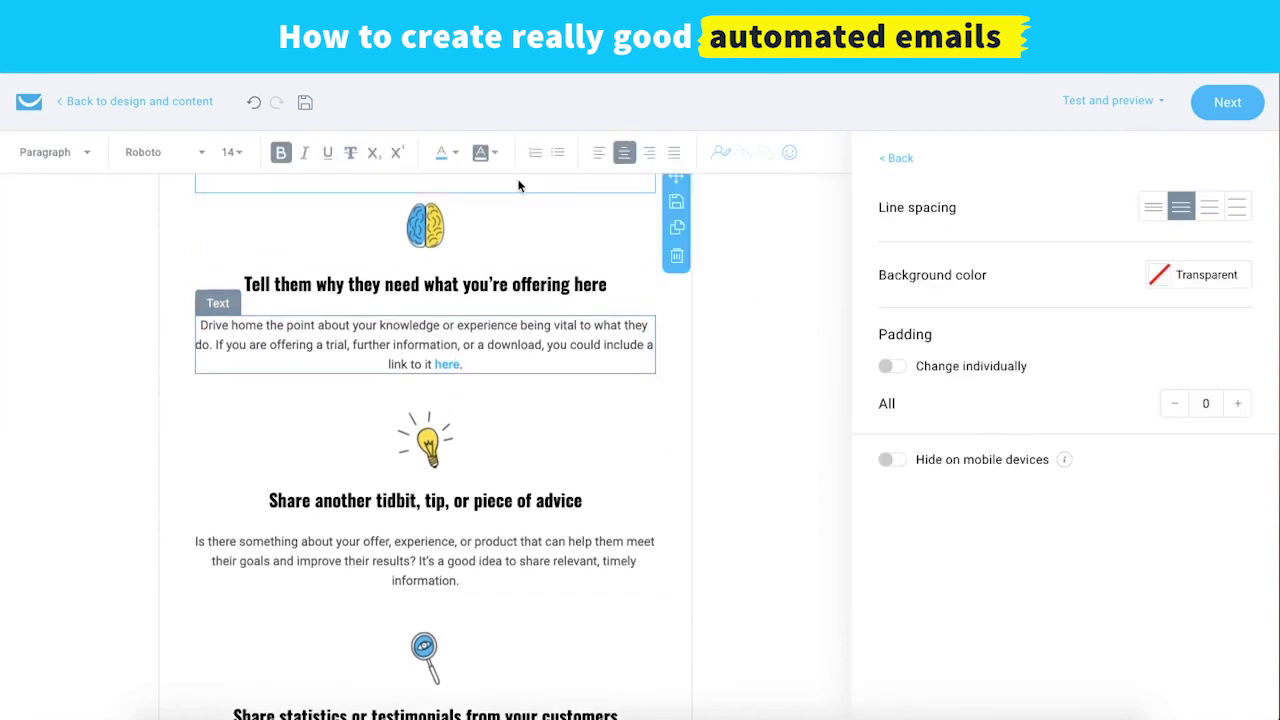
scroll(521, 518, "down", 3)
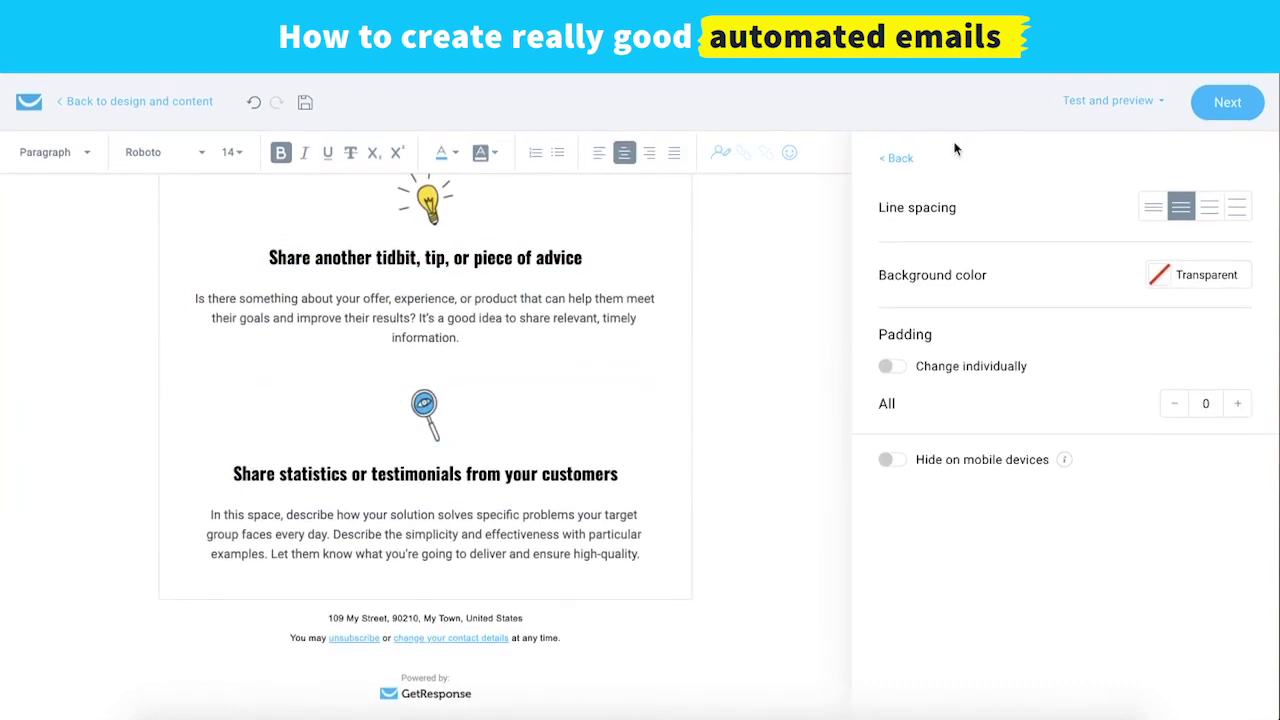
left_click(900, 161)
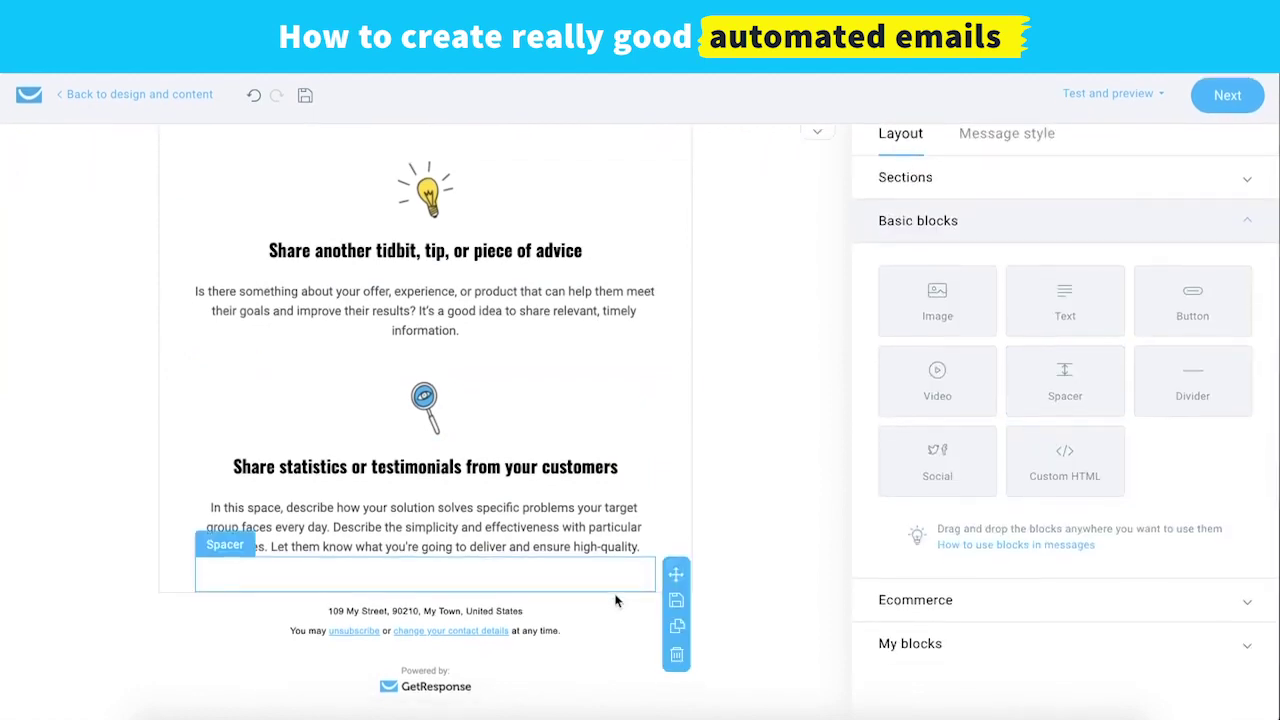
Add a one-column section below the magnifying glass section and fill it with a spacer
left_click(975, 184)
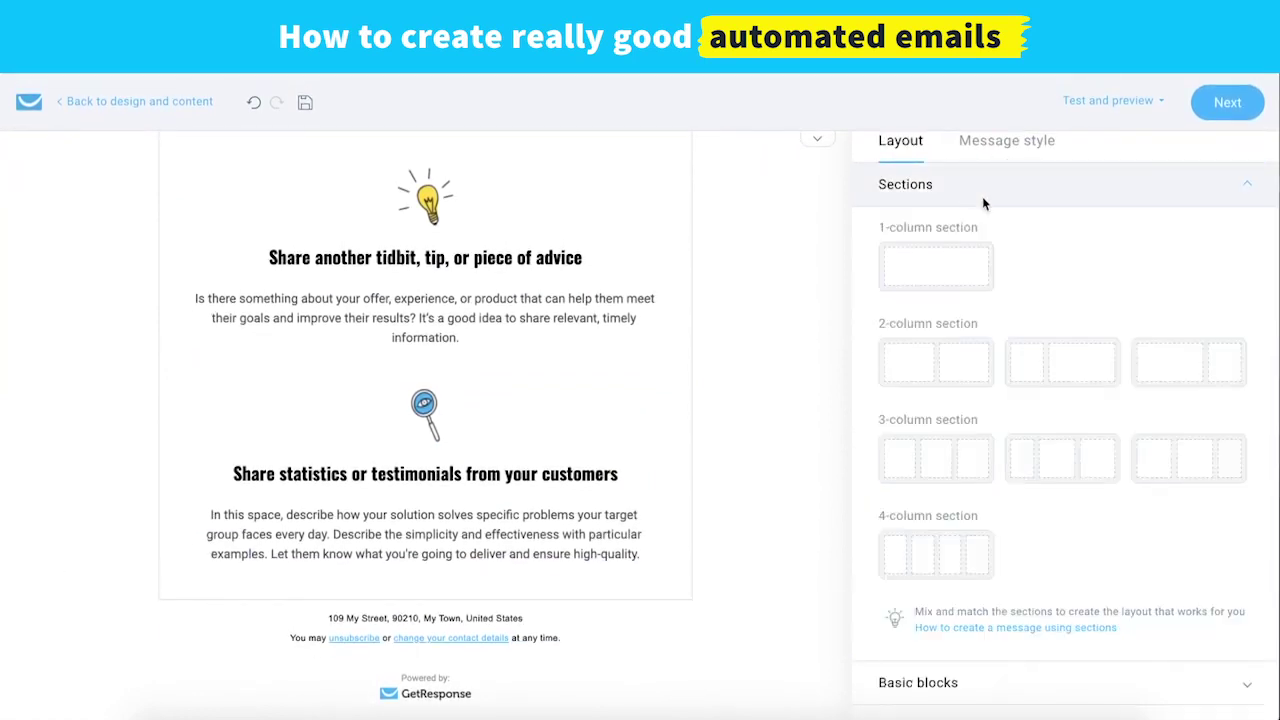
left_click_drag(944, 268, 563, 598)
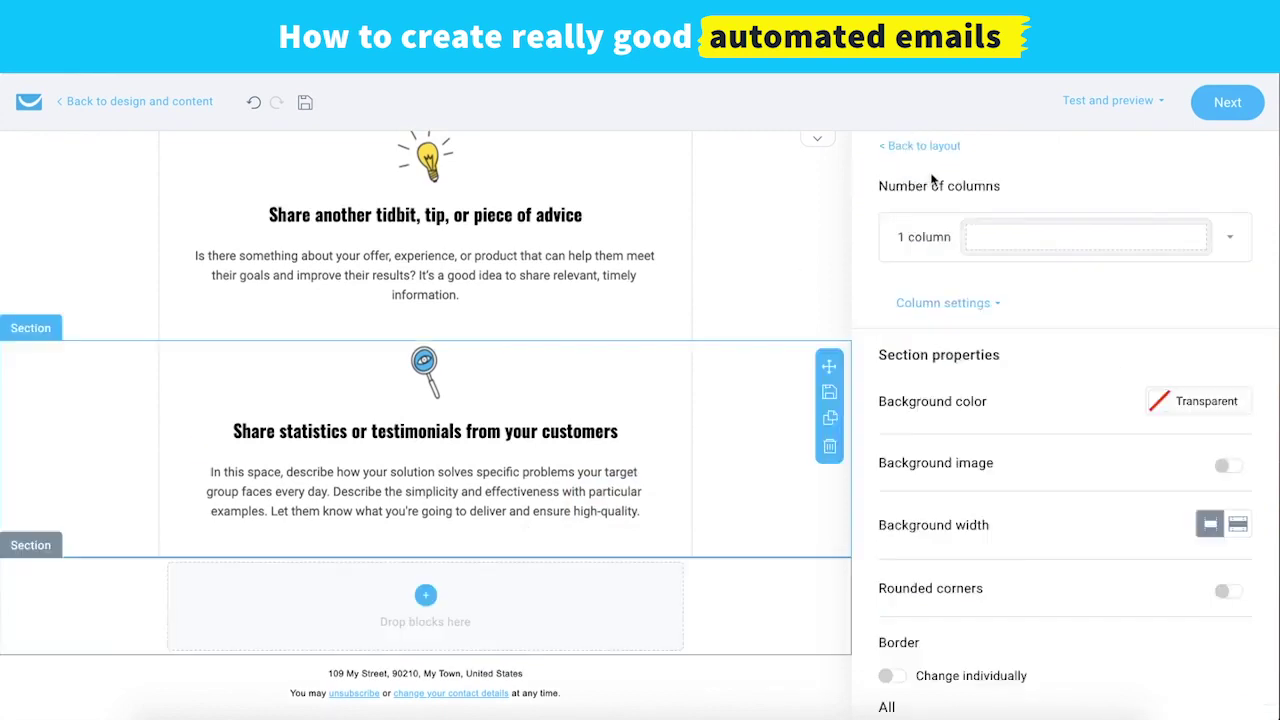
left_click(917, 148)
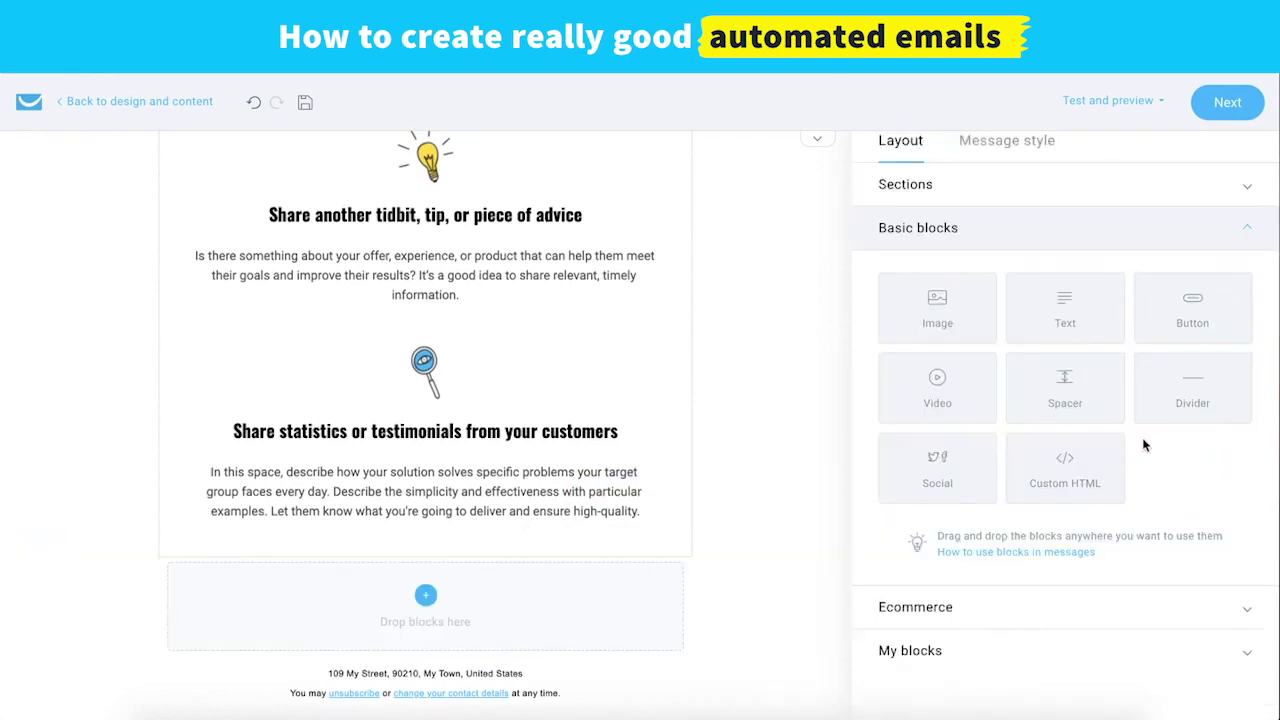
left_click_drag(1082, 392, 572, 606)
left_click(891, 153)
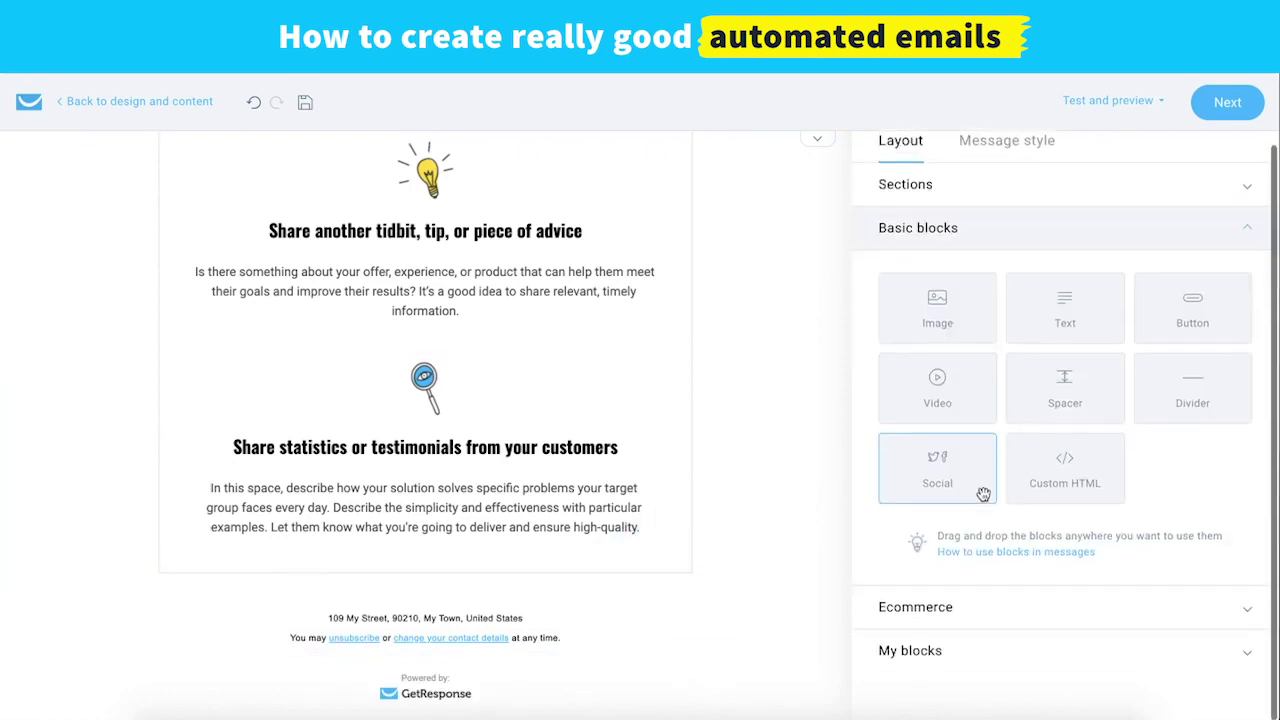
Place the saved "blue box section" below the last spacer and review the blue button and bullet sections above it
left_click(900, 665)
scroll(903, 677, "down", 5)
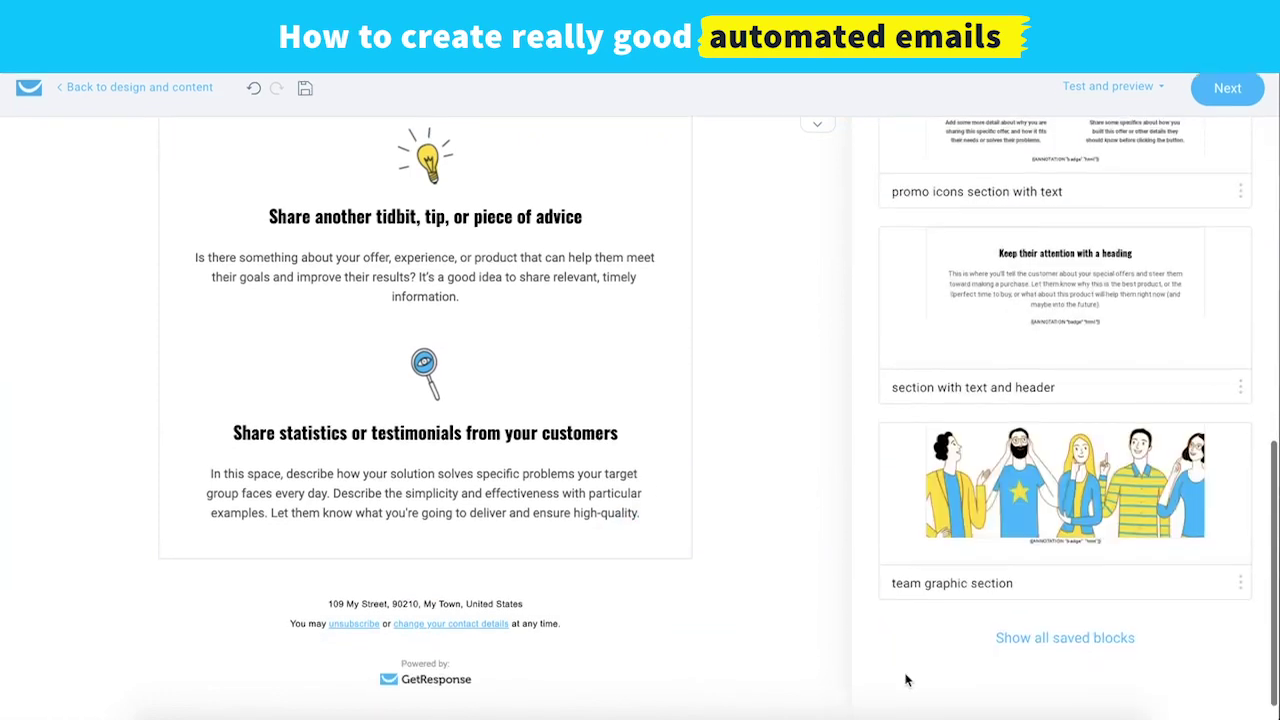
left_click(1052, 652)
scroll(1050, 658, "down", 10)
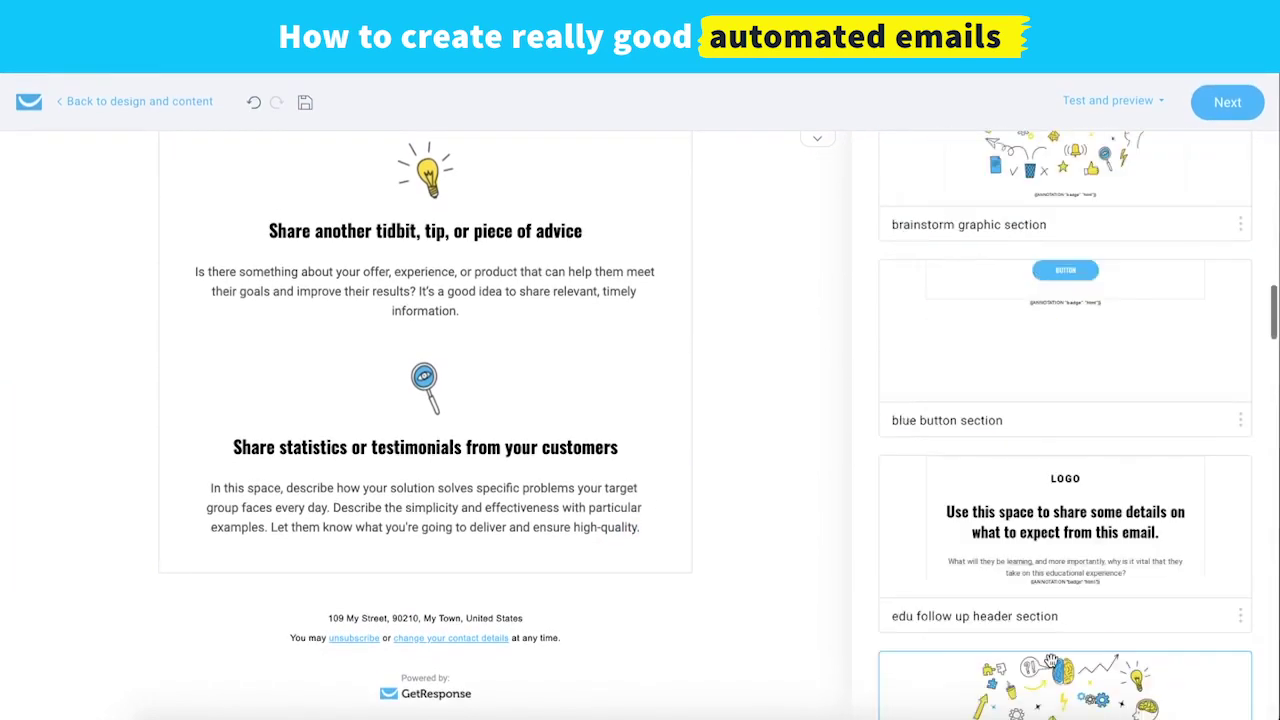
scroll(1050, 660, "down", 5)
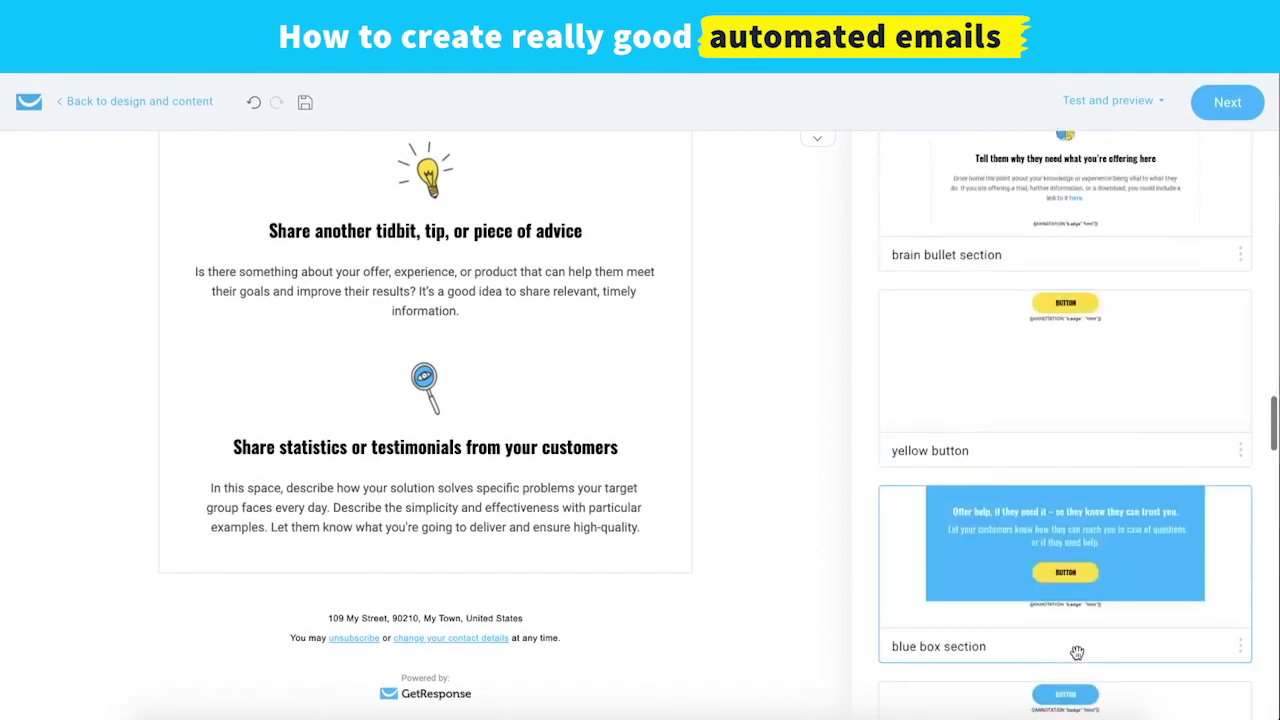
left_click_drag(1233, 566, 672, 607)
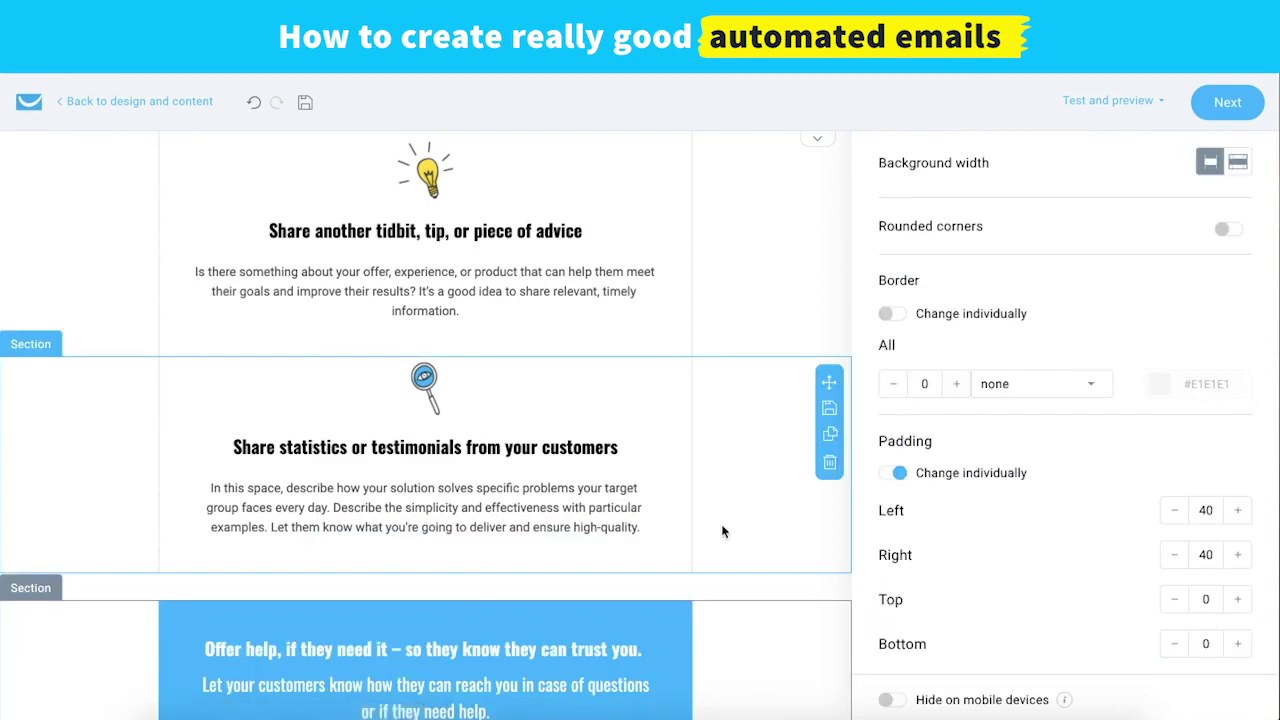
scroll(724, 531, "up", 8)
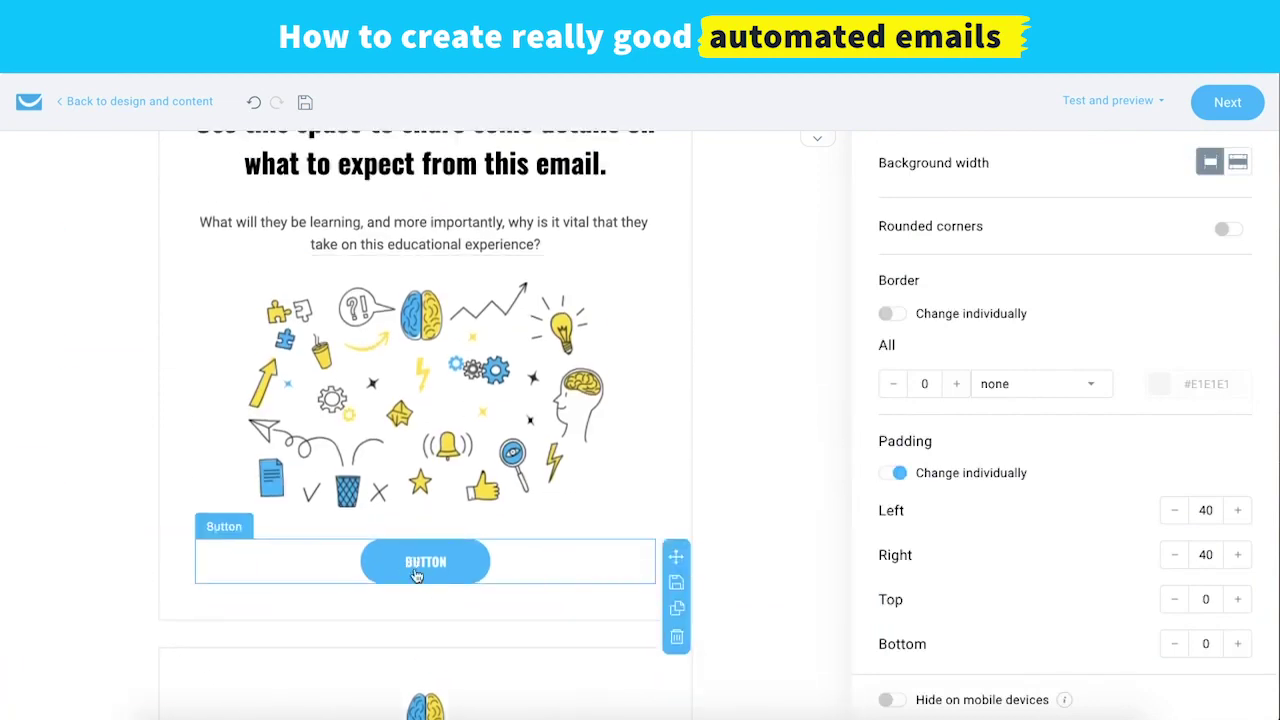
scroll(398, 556, "down", 9)
scroll(450, 320, "up", 6)
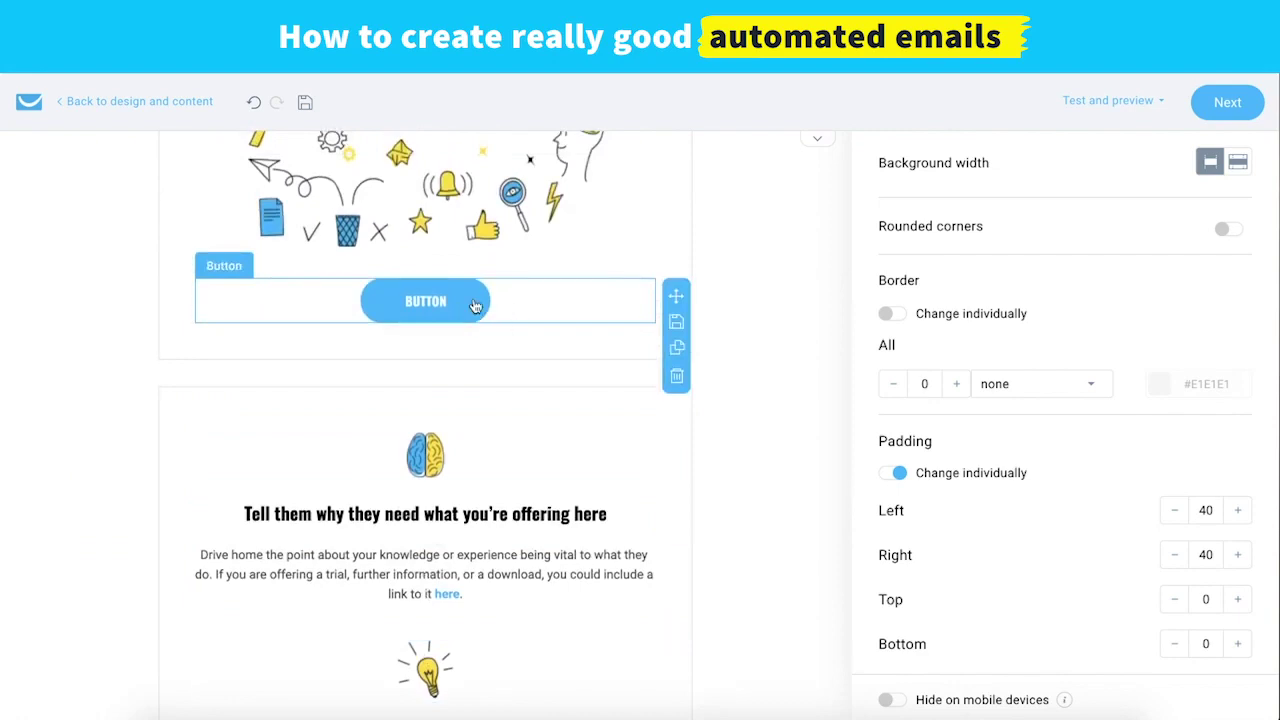
scroll(443, 310, "down", 6)
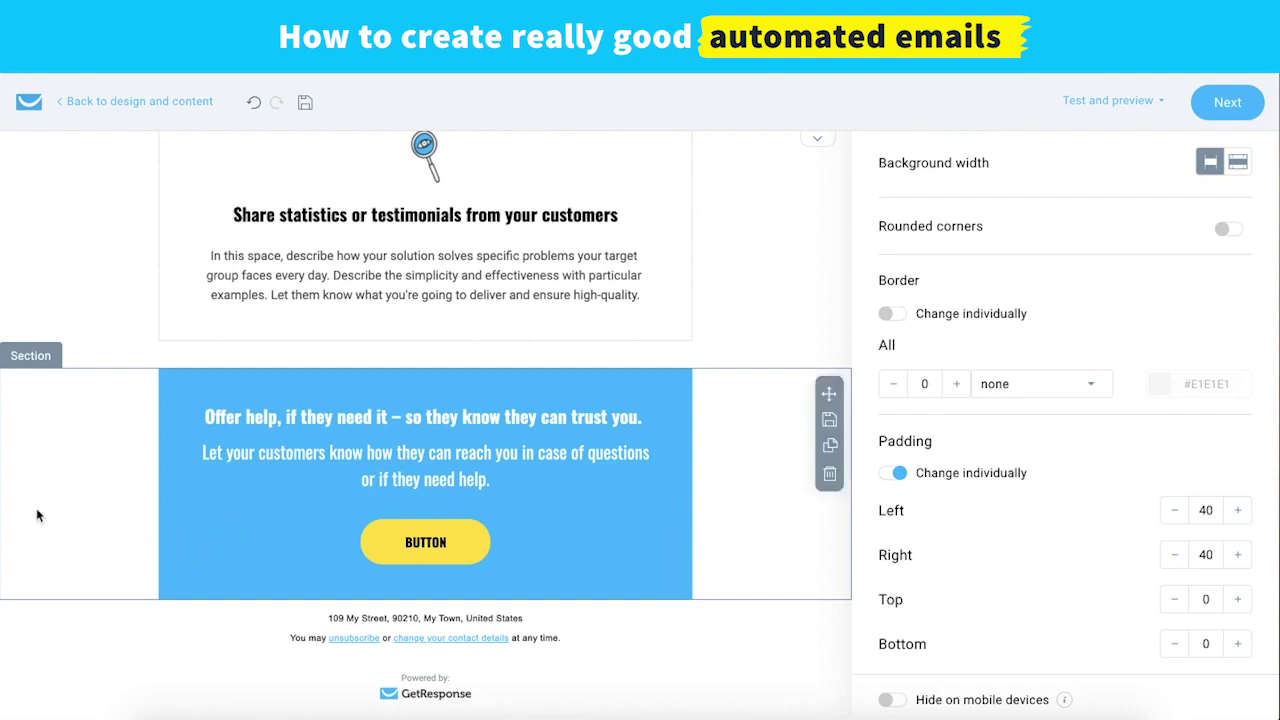
Find the saved section inviting readers to visit the website or social media, place it below the blue box section, and review the email
scroll(1032, 173, "up", 4)
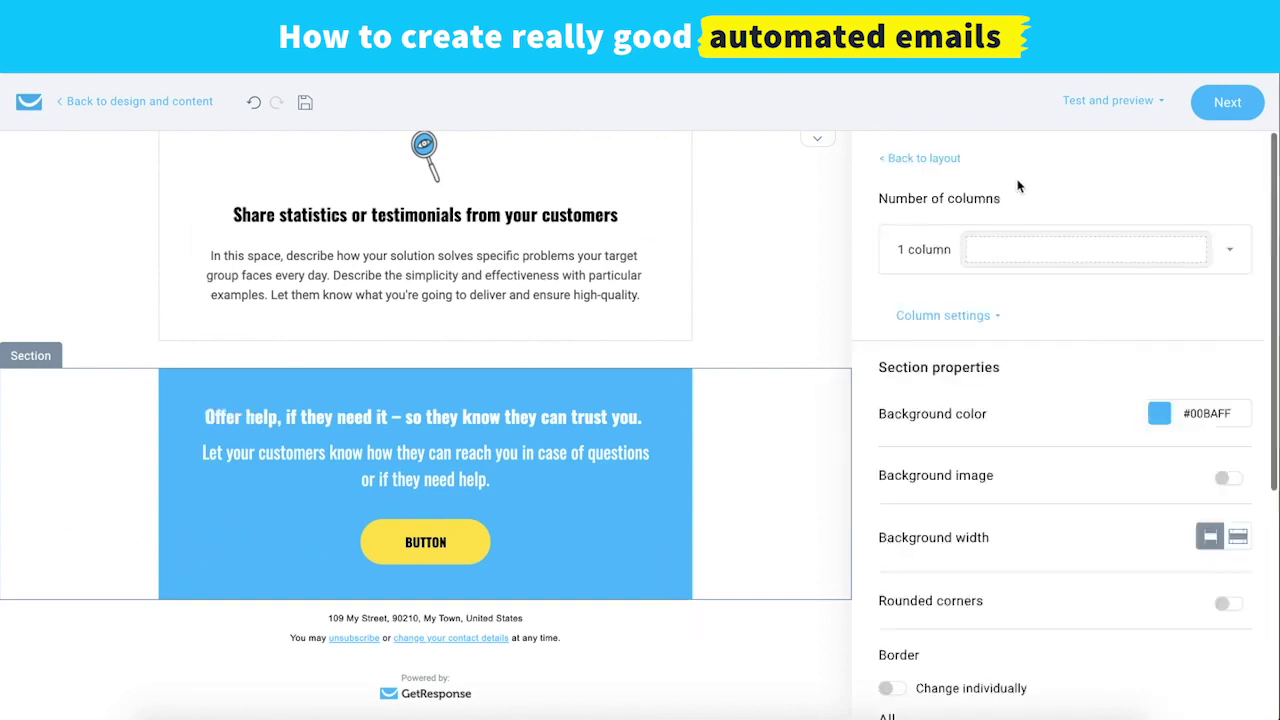
left_click(944, 166)
scroll(1030, 600, "down", 10)
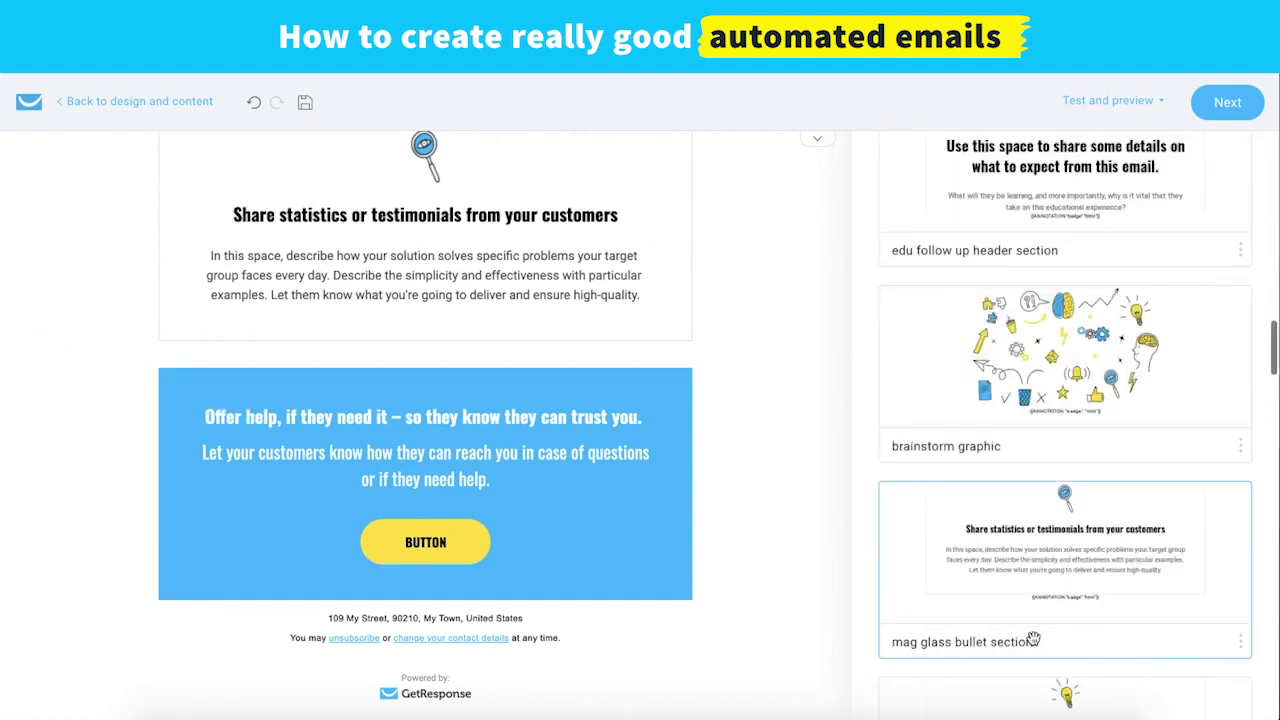
scroll(1034, 616, "down", 15)
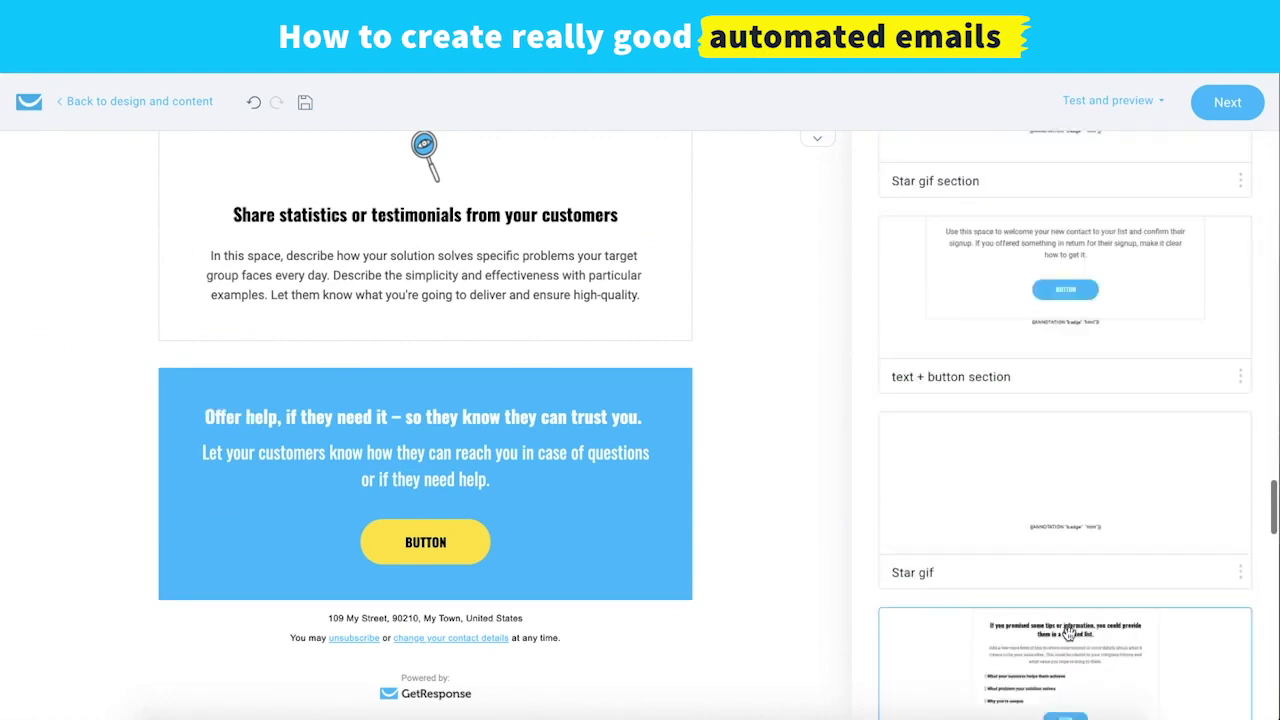
left_click_drag(1058, 639, 162, 561)
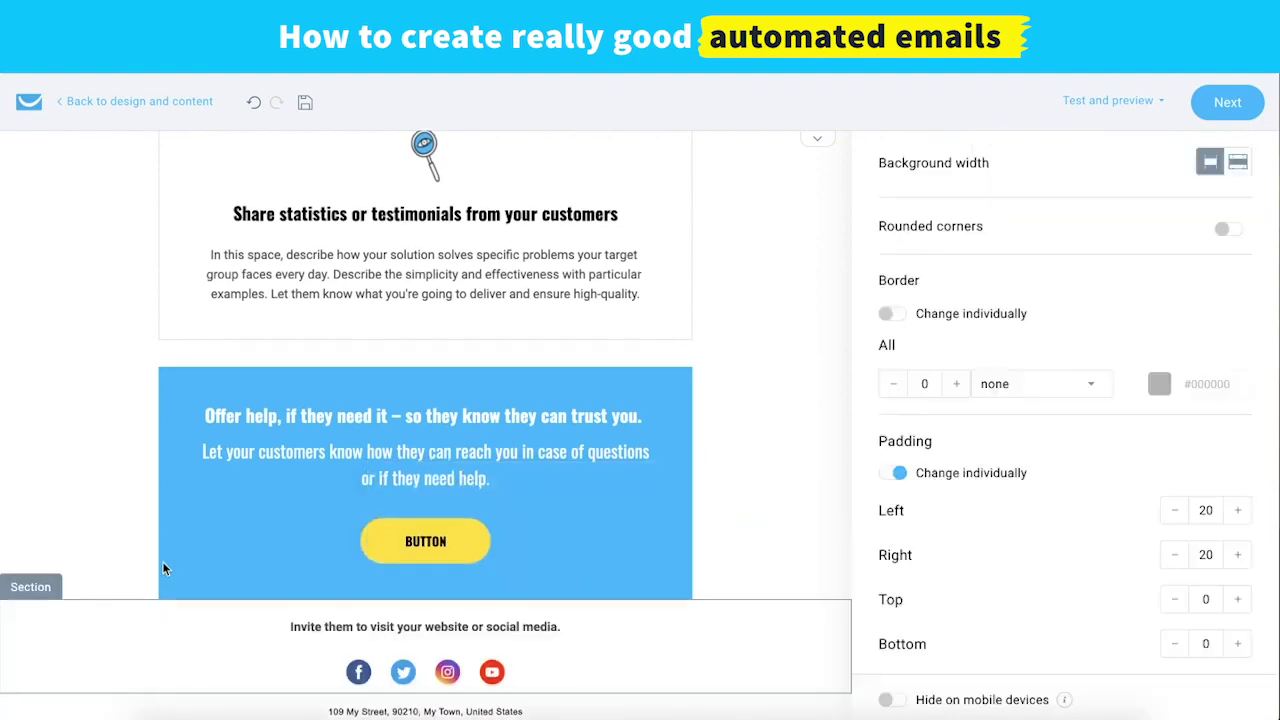
scroll(162, 600, "down", 2)
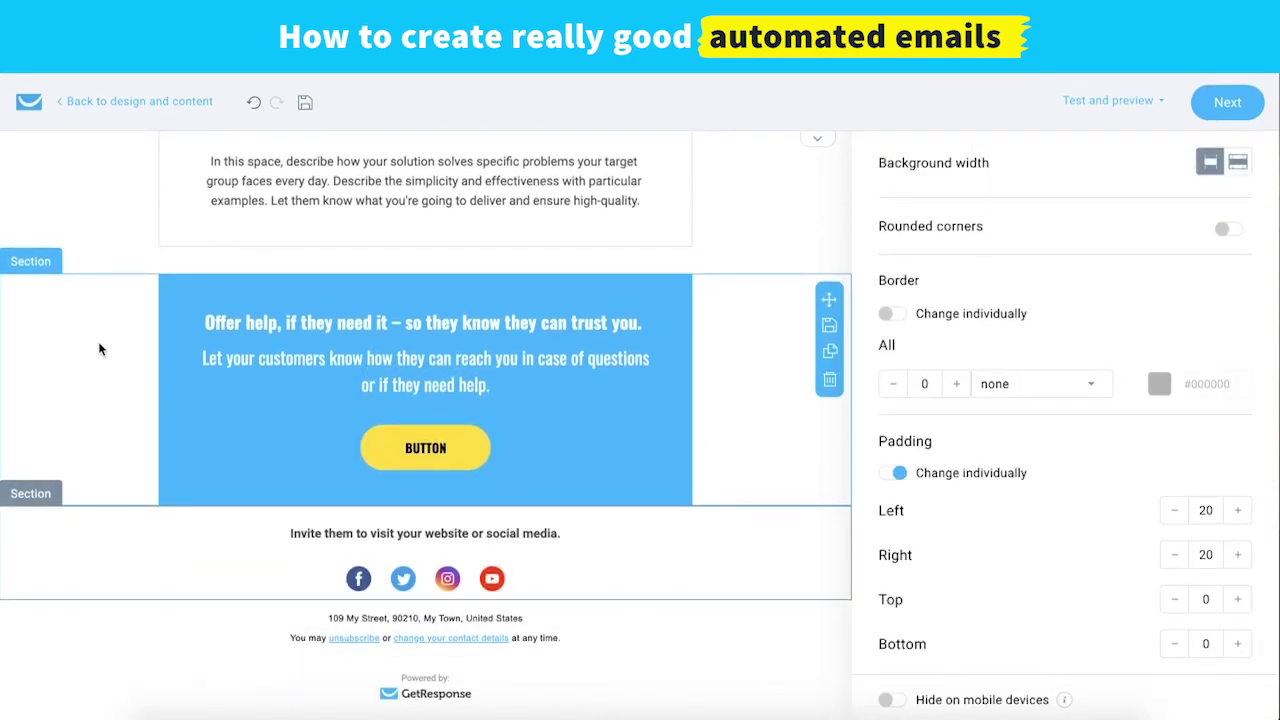
scroll(99, 349, "up", 8)
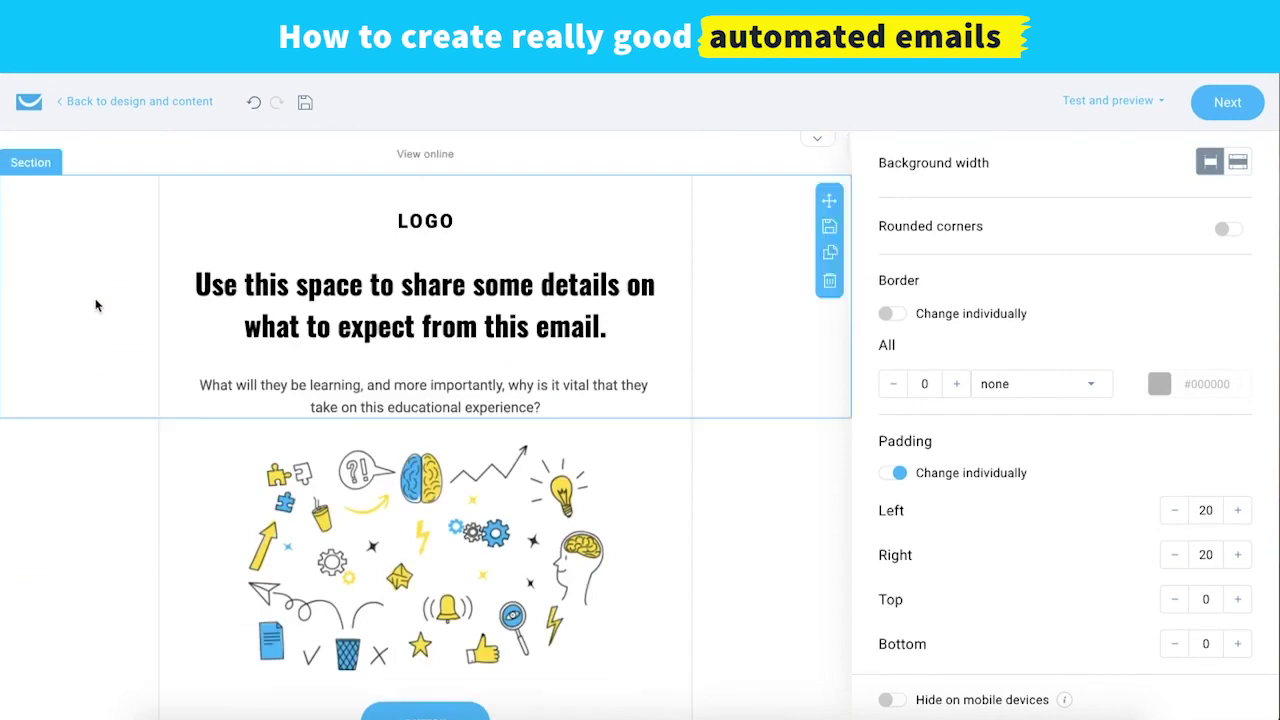
Finish the "Content followup" message design and save the message to return to the workflow
left_click(1228, 102)
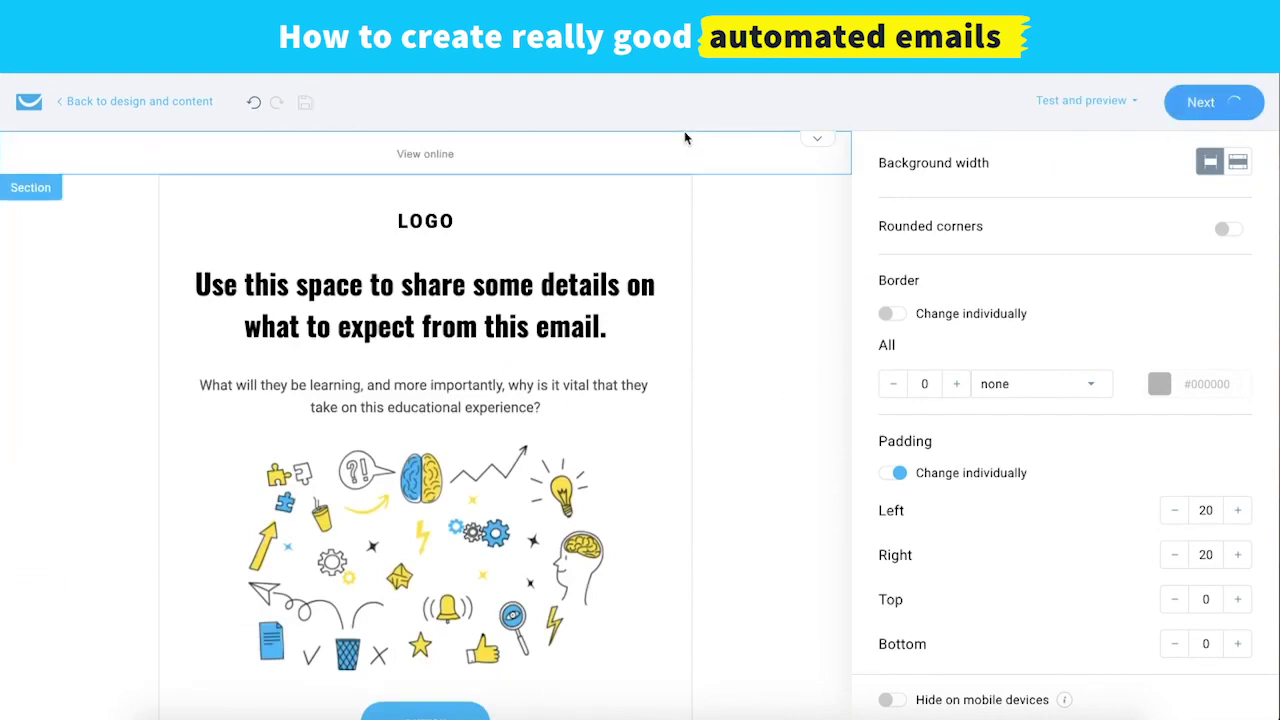
scroll(685, 138, "down", 6)
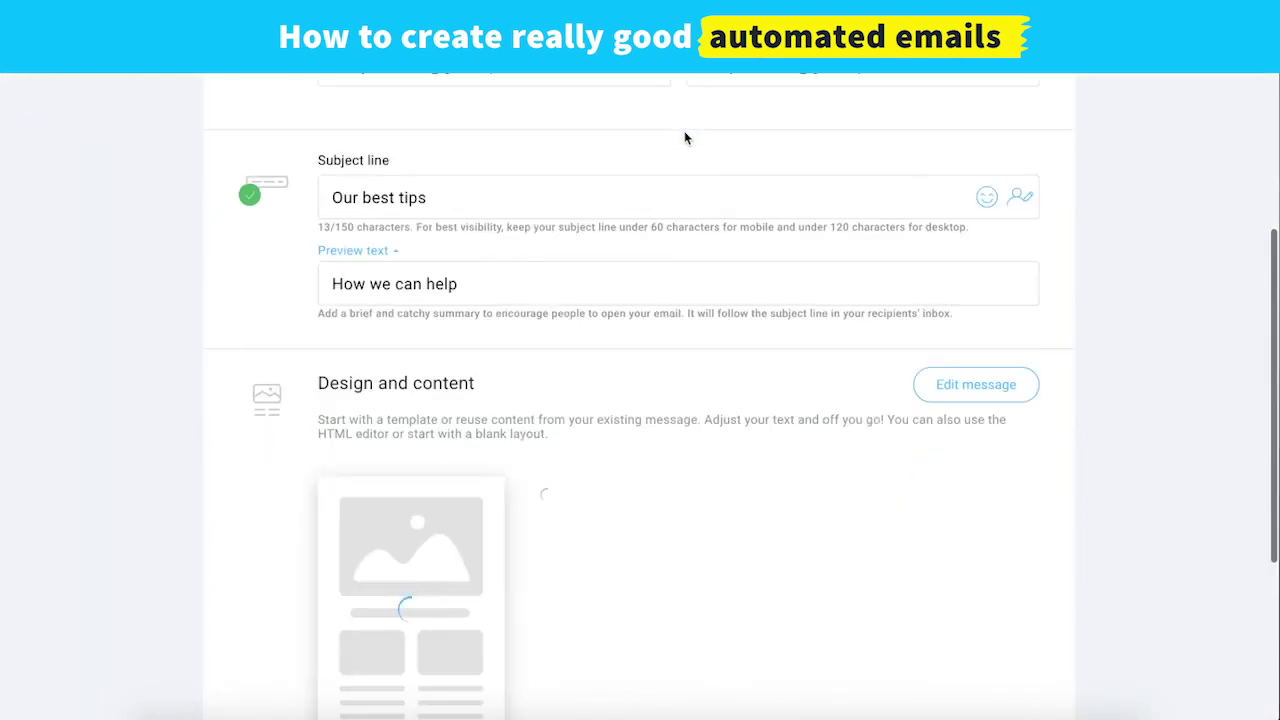
left_click(964, 648)
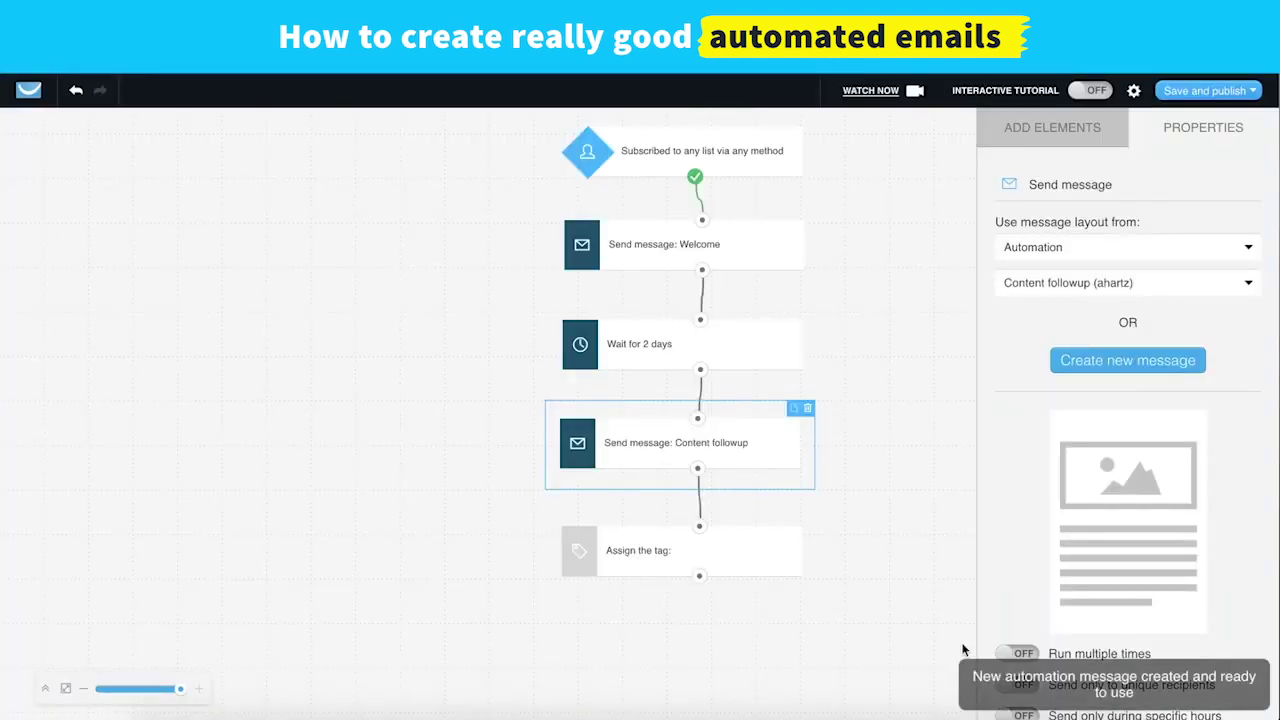
Delete the empty tag element and connect a Wait element of 2 days below the "Content followup" message
left_click(790, 571)
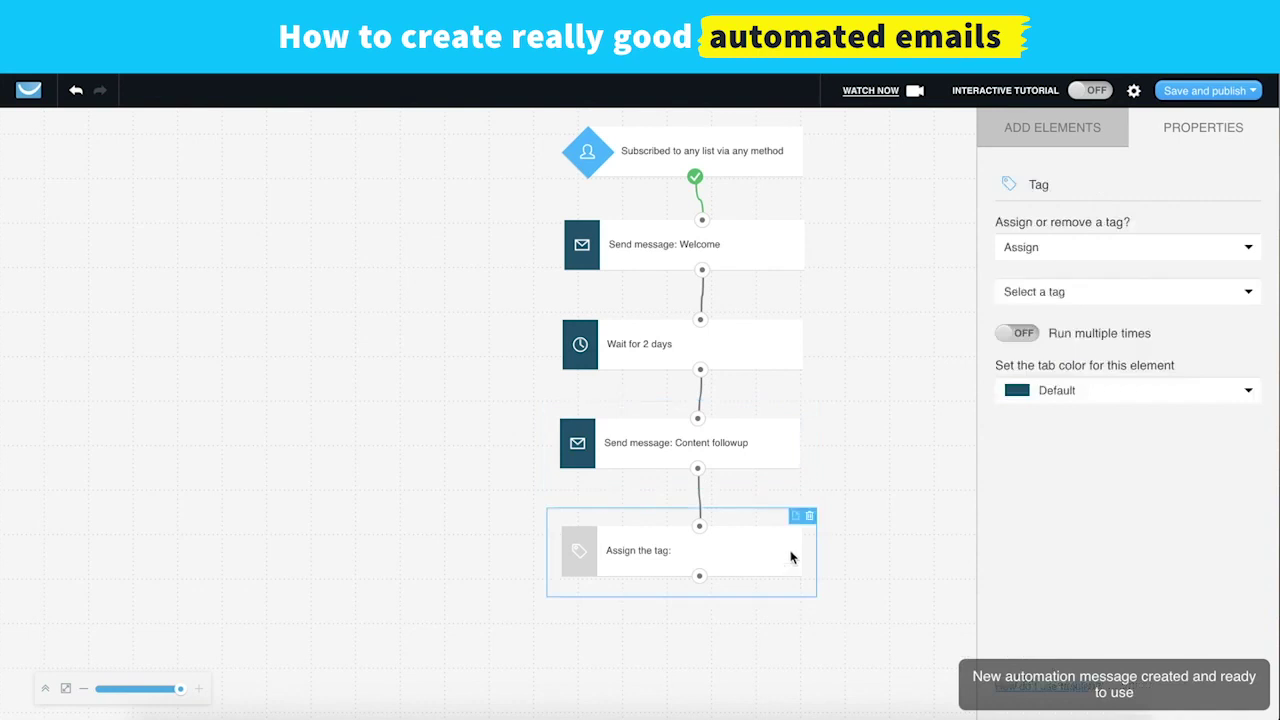
left_click(808, 521)
scroll(1050, 470, "down", 3)
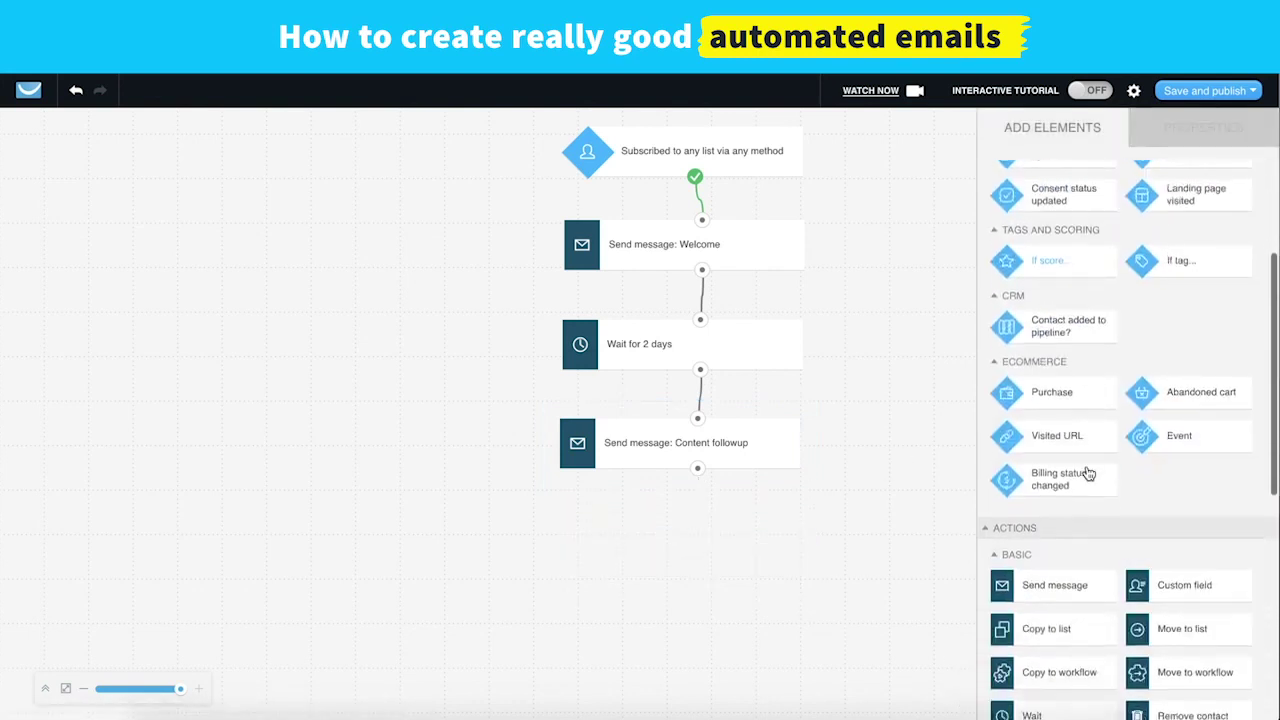
scroll(1222, 646, "down", 1)
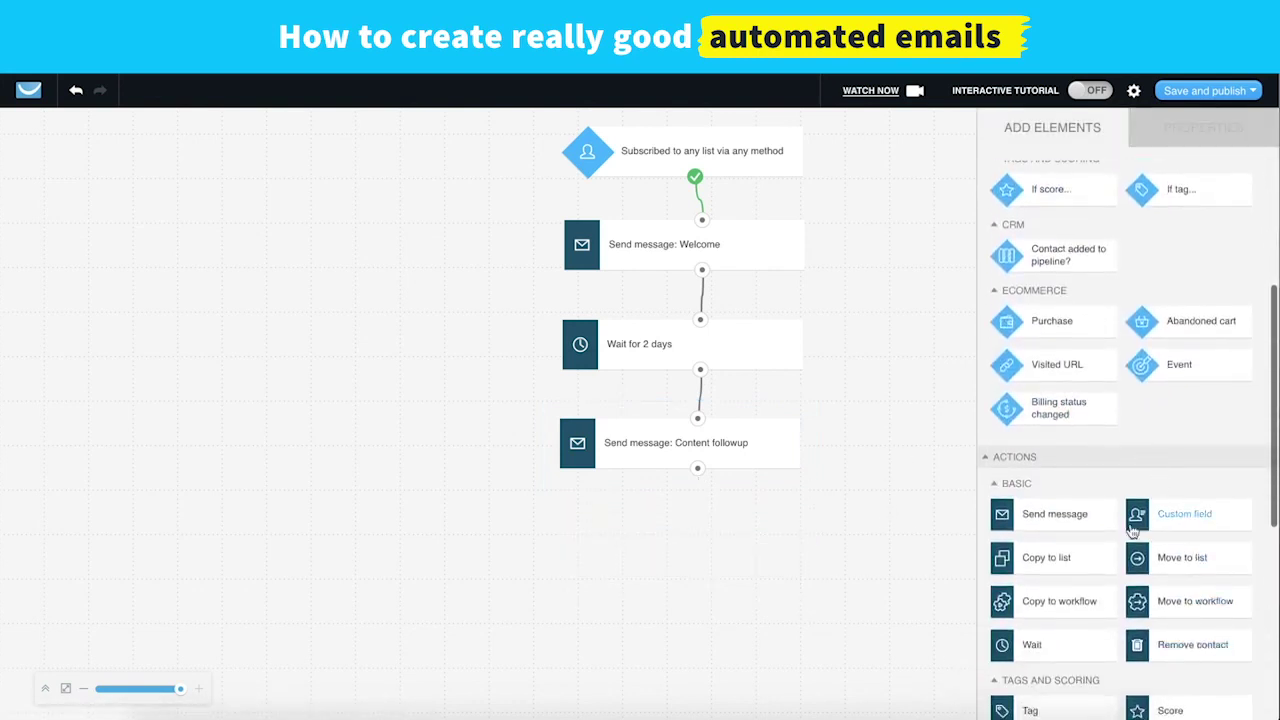
scroll(1109, 509, "up", 4)
scroll(1111, 511, "down", 5)
scroll(1111, 511, "down", 2)
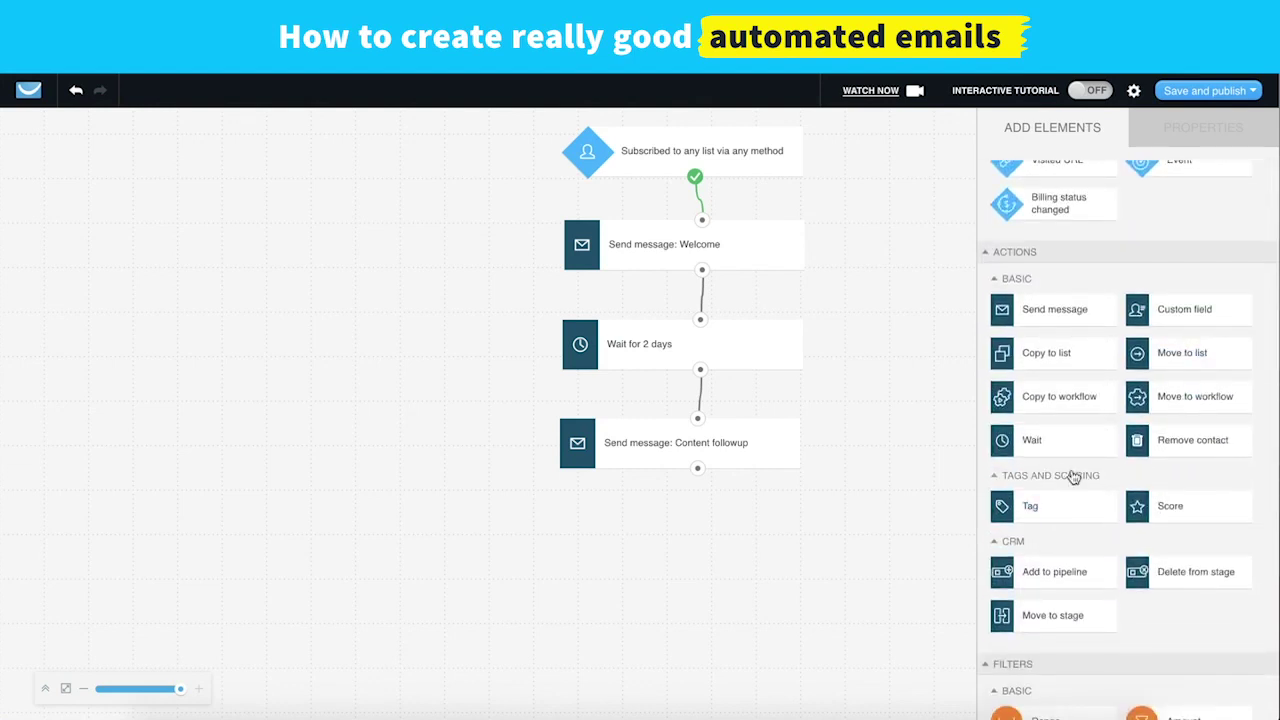
left_click_drag(1057, 437, 697, 469)
left_click(707, 557)
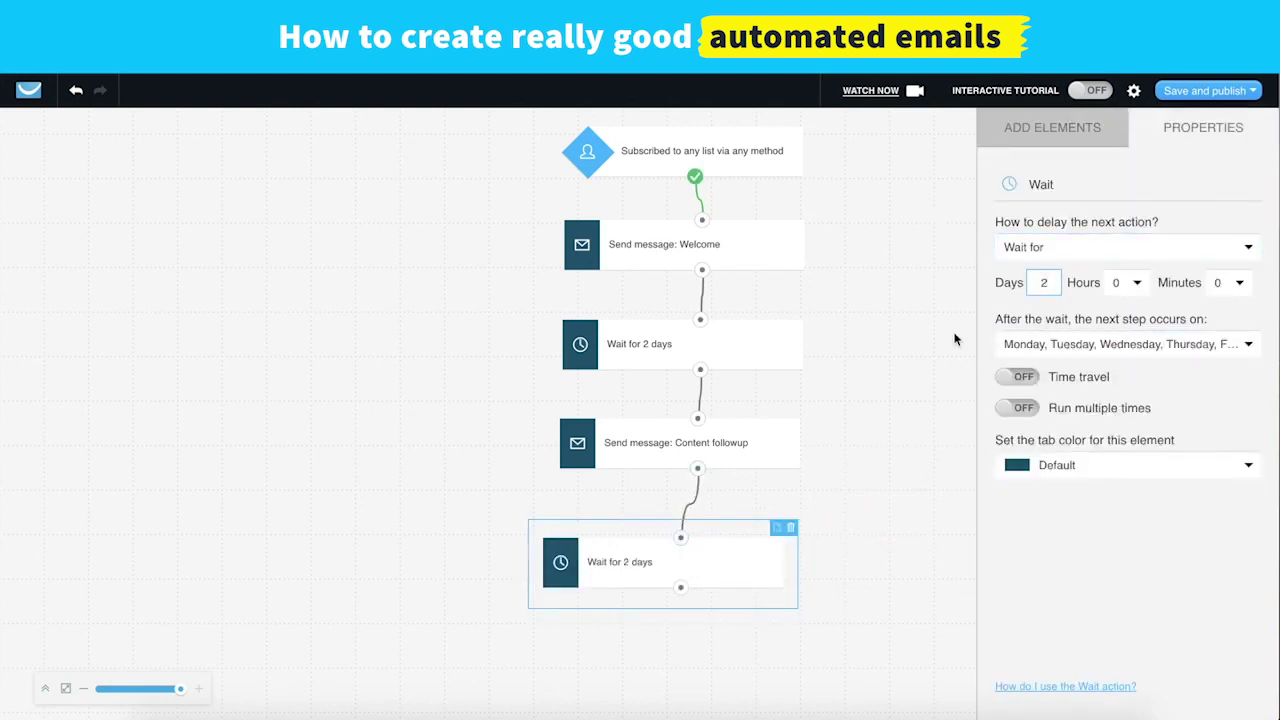
Connect a Send message element below the second 2-day wait and start creating a new message for it
left_click(1047, 152)
scroll(1070, 603, "down", 3)
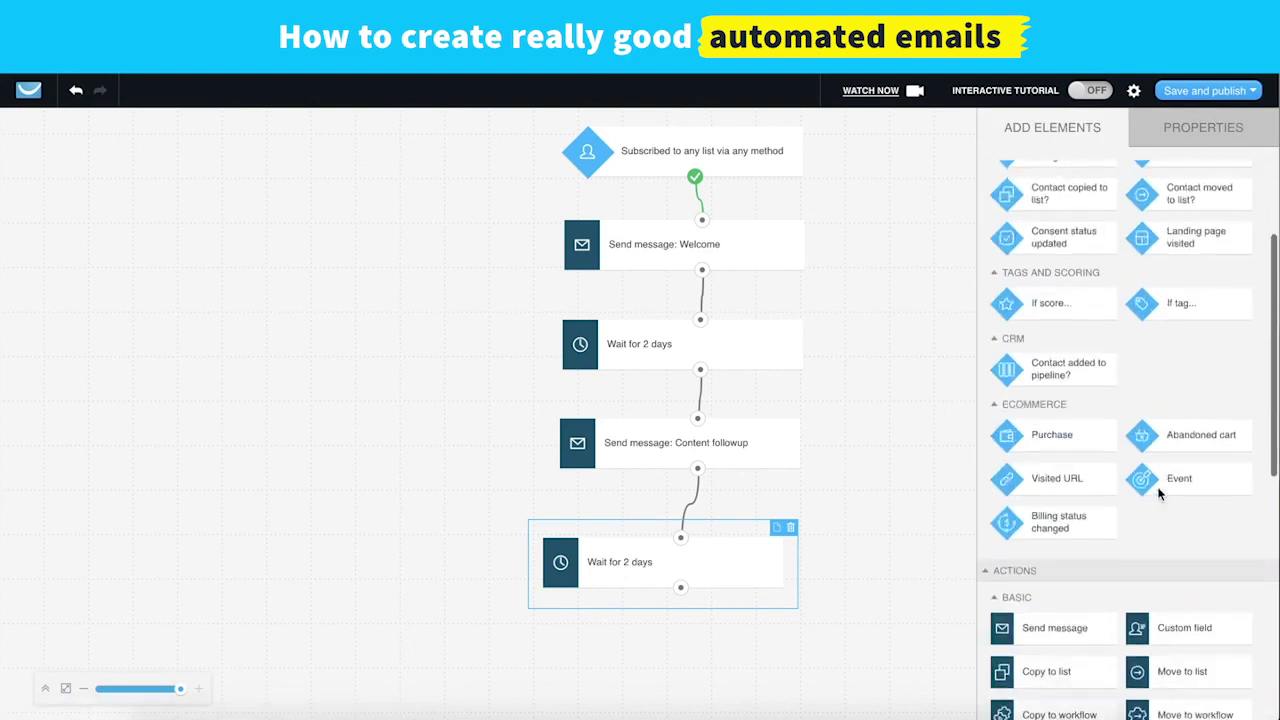
left_click_drag(1054, 627, 681, 675)
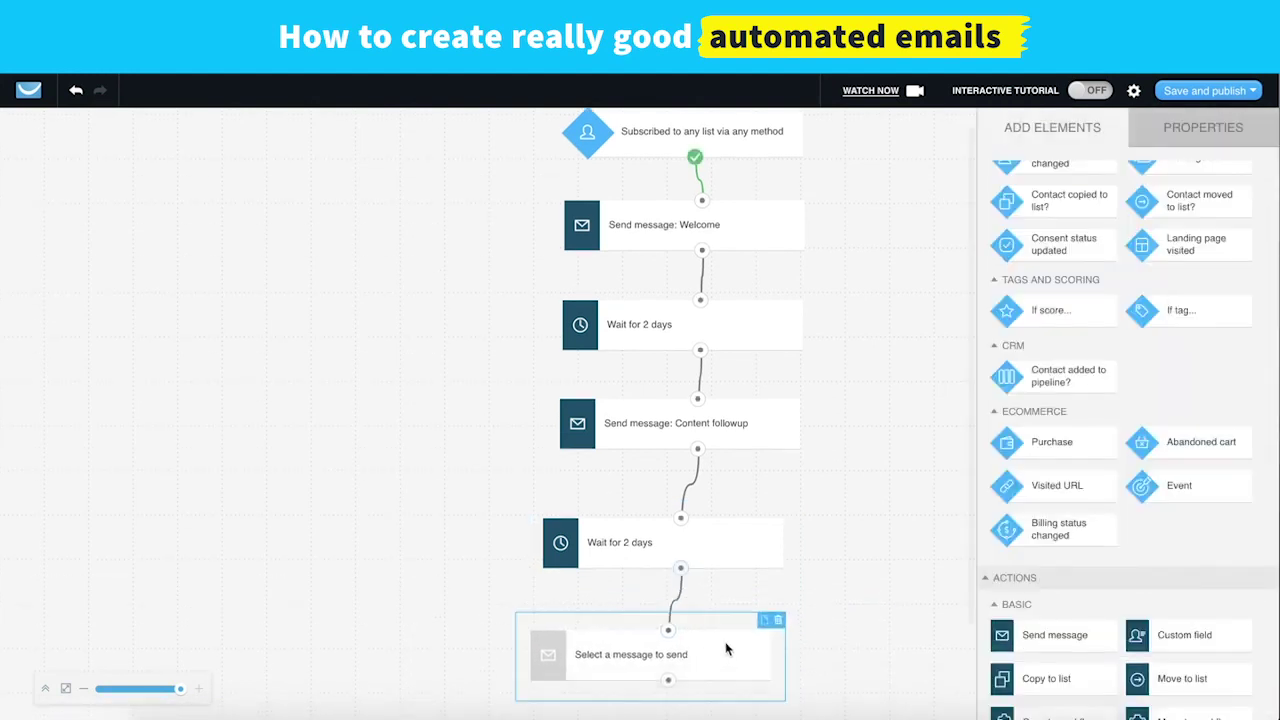
left_click(724, 645)
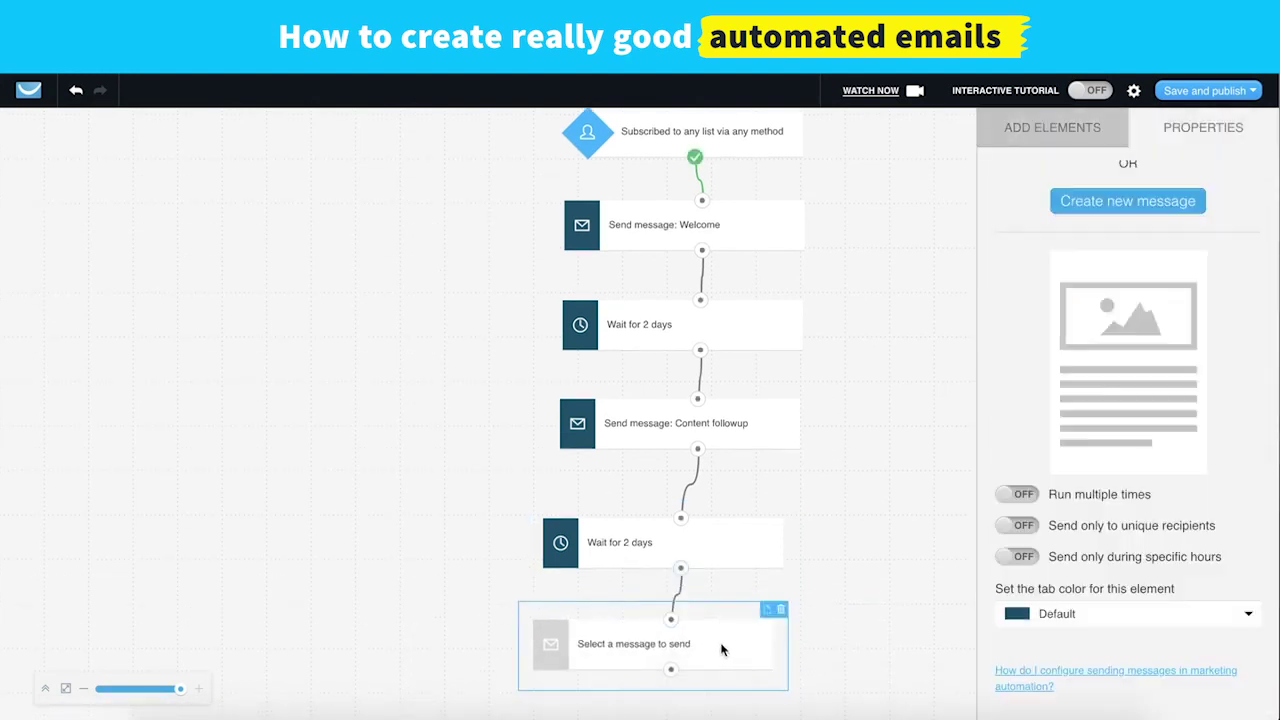
left_click(1109, 211)
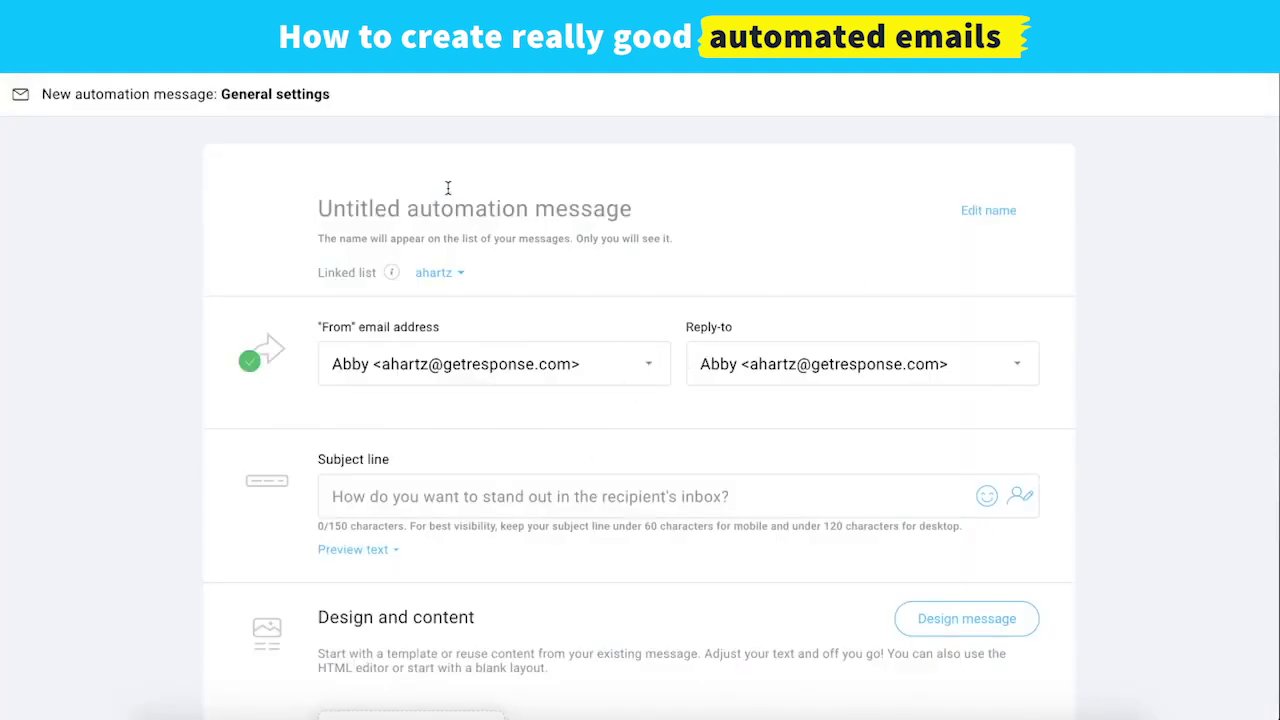
Name the new automation message "Promotional offer"
type("Promottio")
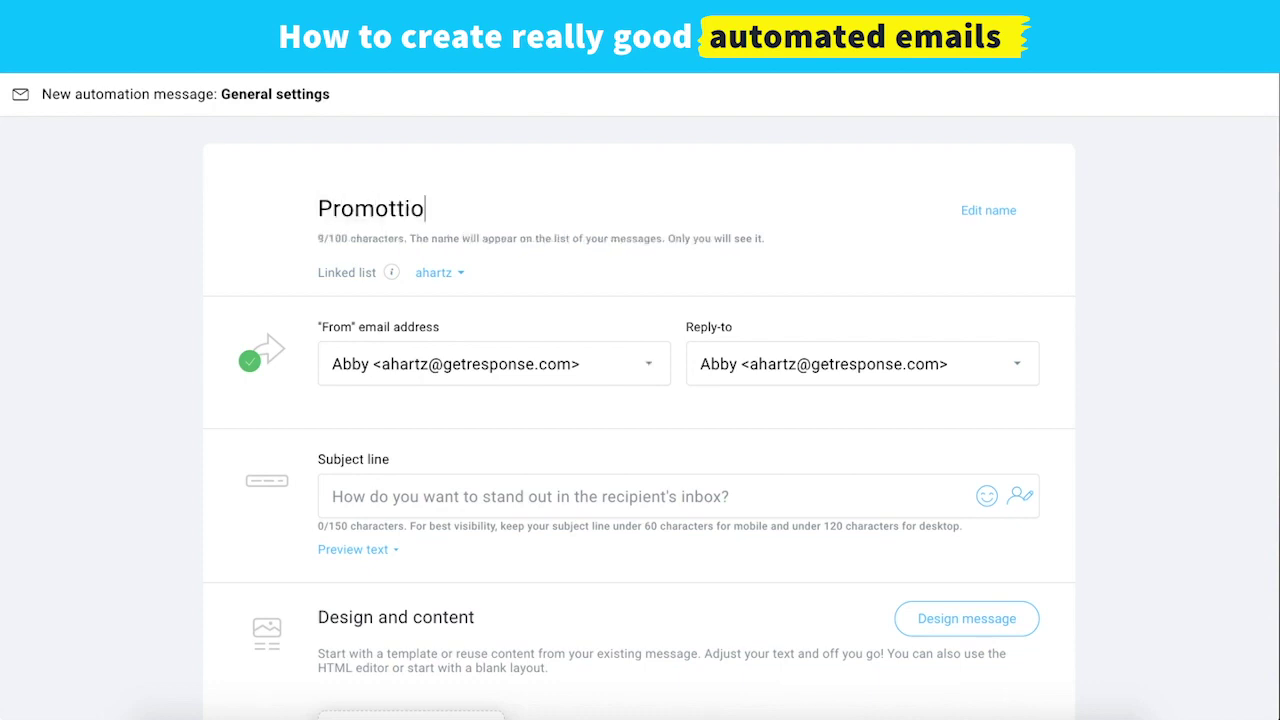
key("BackSpace")
type("nal offer")
Enter "Let us solve that problem" as the message's subject line
scroll(487, 403, "down", 1)
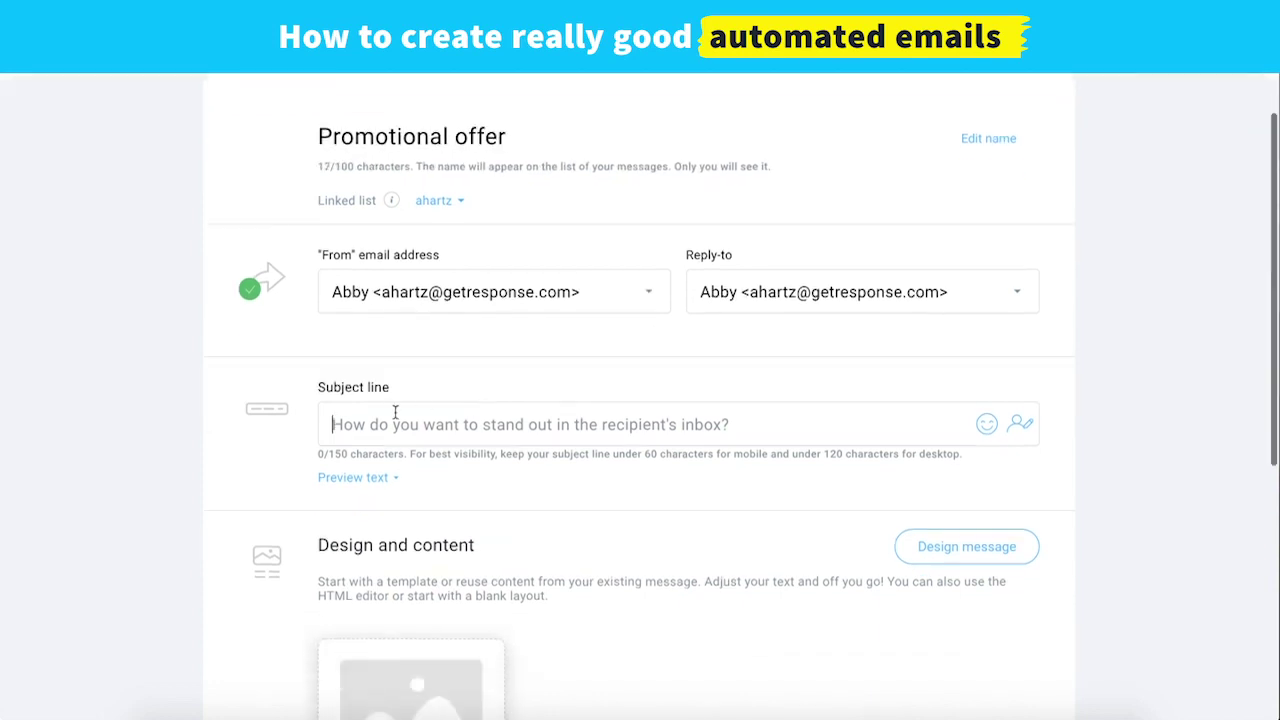
type("L")
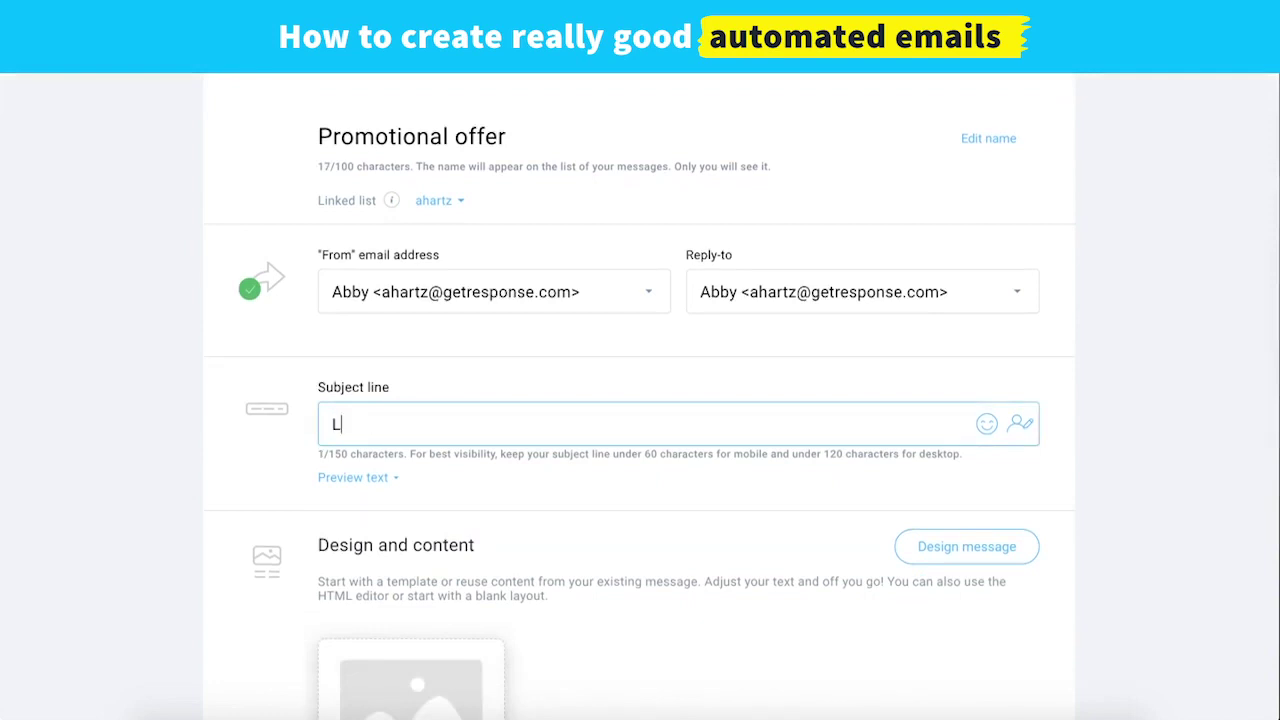
type("lve")
key("BackSpace")
key("BackSpace")
key("BackSpace")
key("BackSpace")
key("BackSpace")
type("solve that problem")
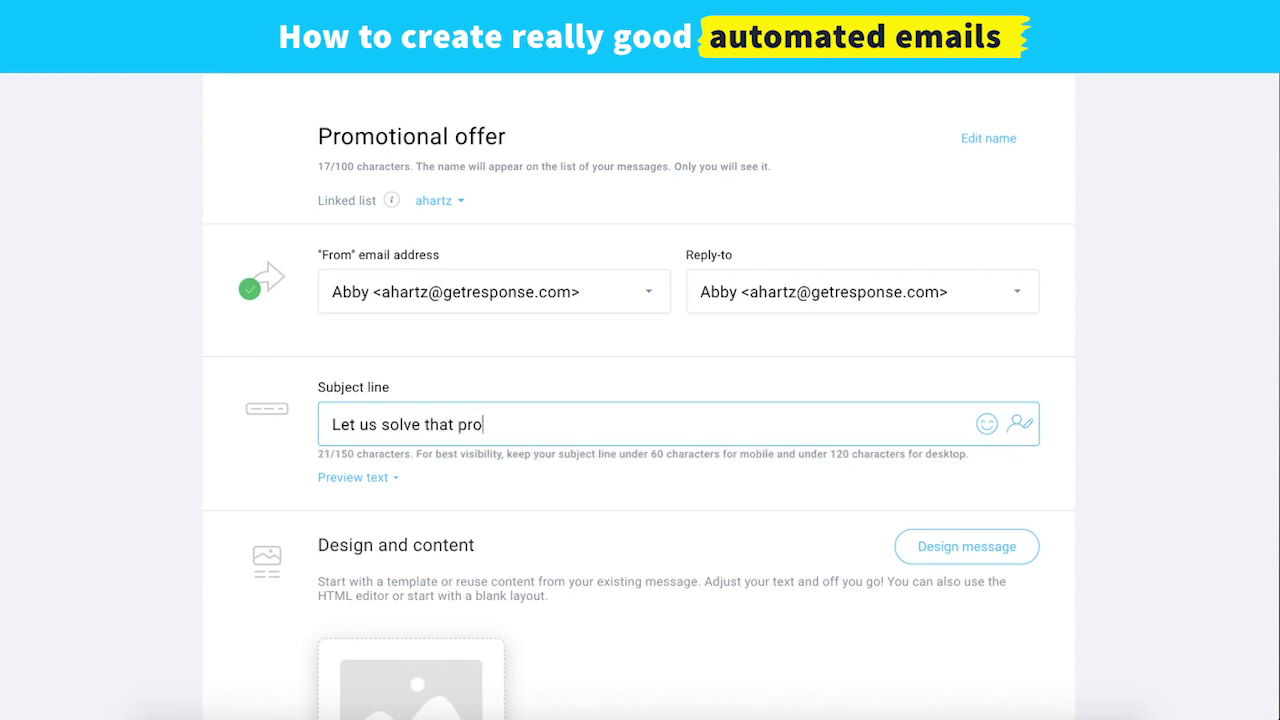
Add the preview text "Here's why you'll love it" to the message
left_click(379, 480)
left_click(457, 508)
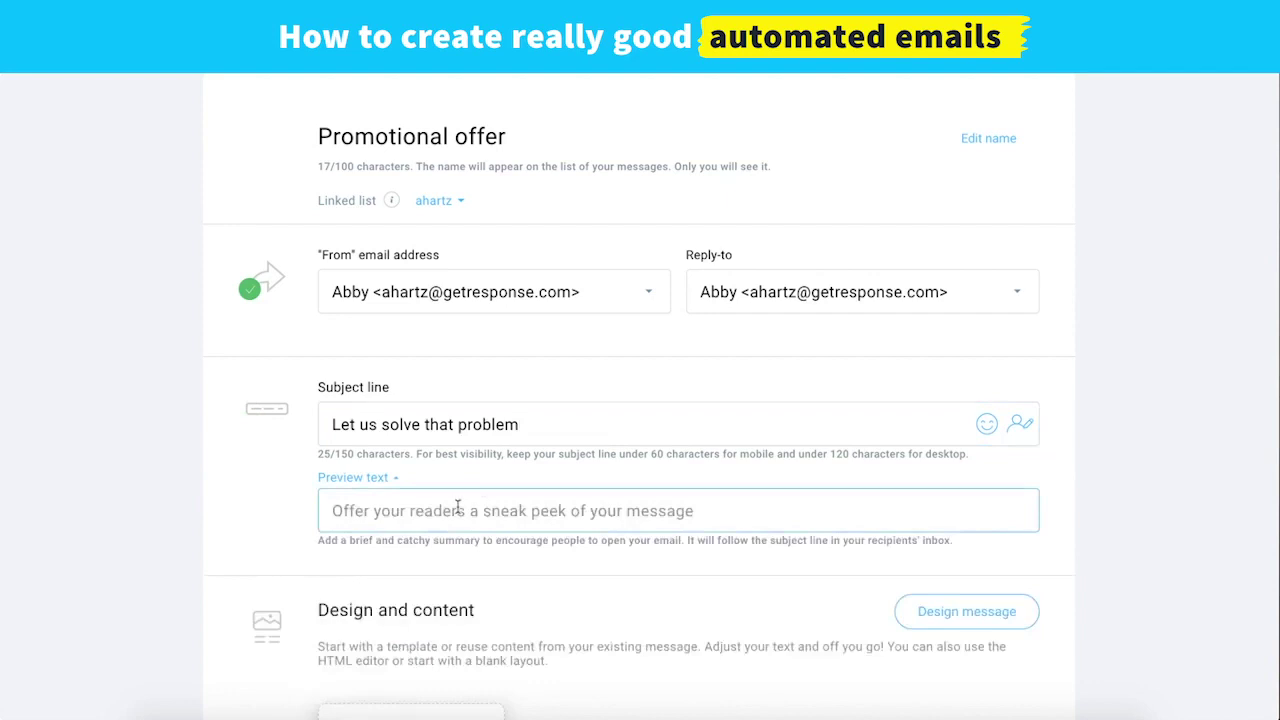
type("Here's why you'll love it")
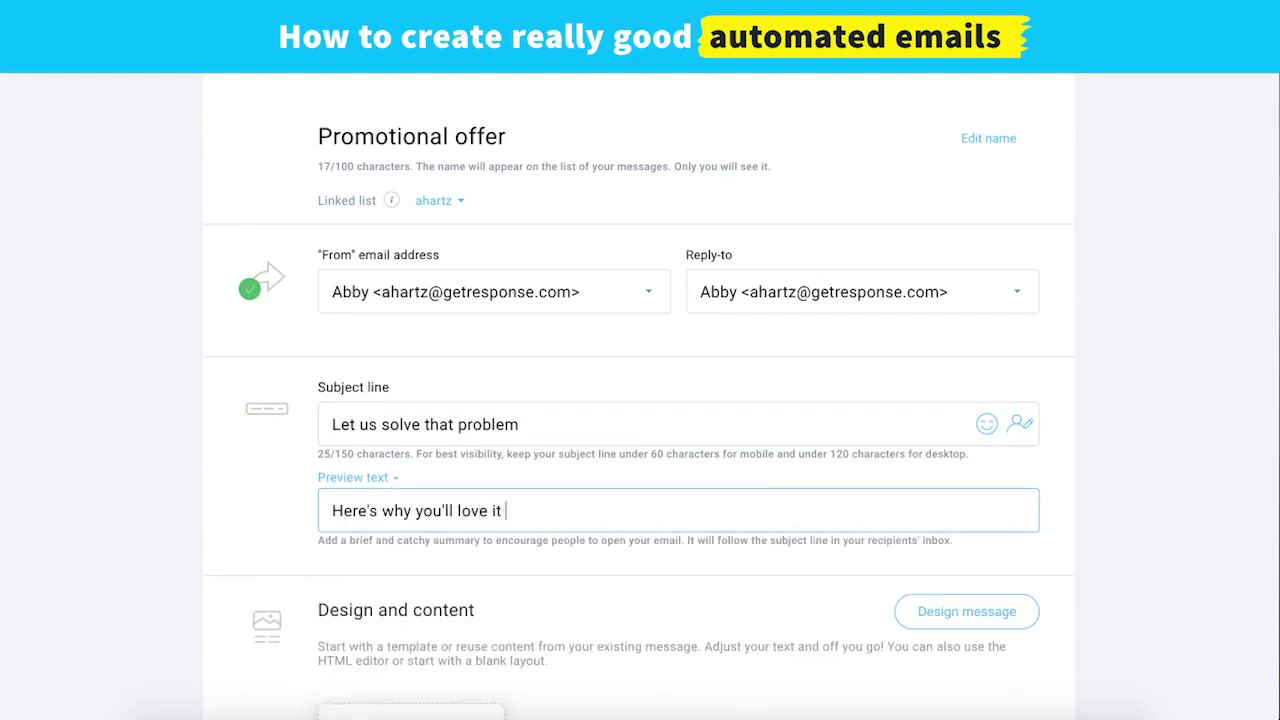
Start designing the "Promotional offer" message from the empty "Blank template"
scroll(480, 528, "down", 5)
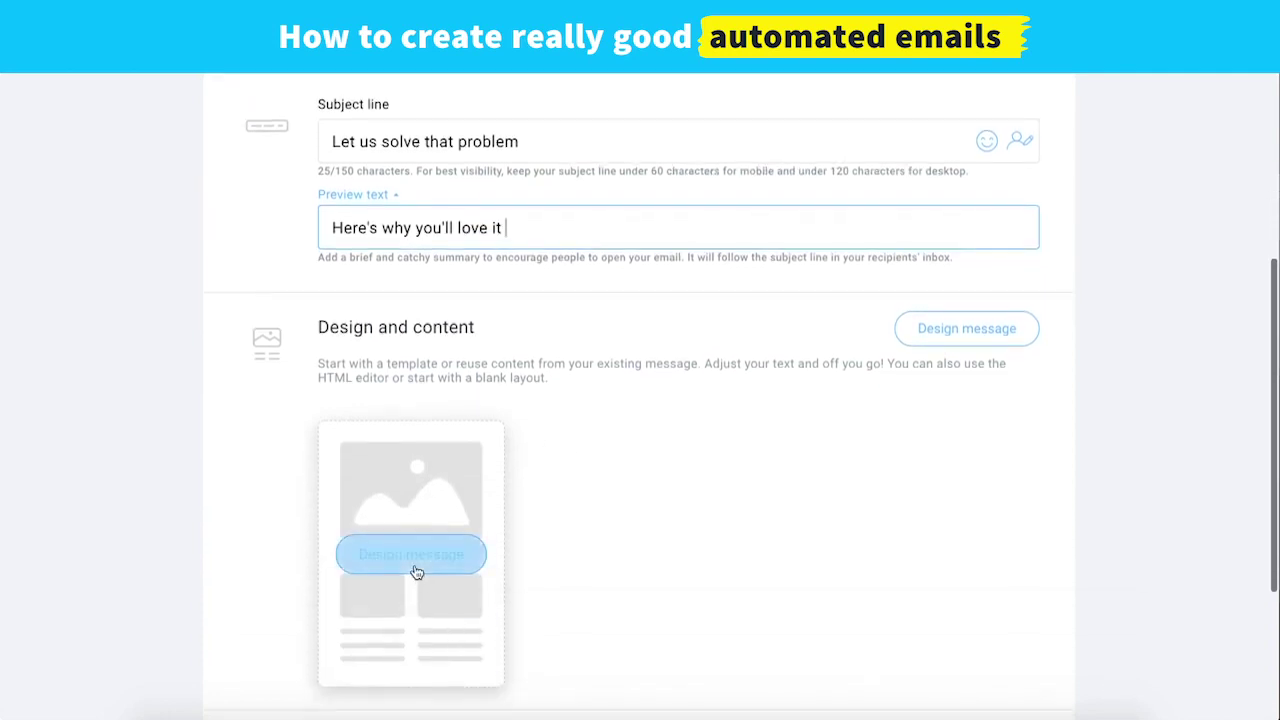
left_click(417, 571)
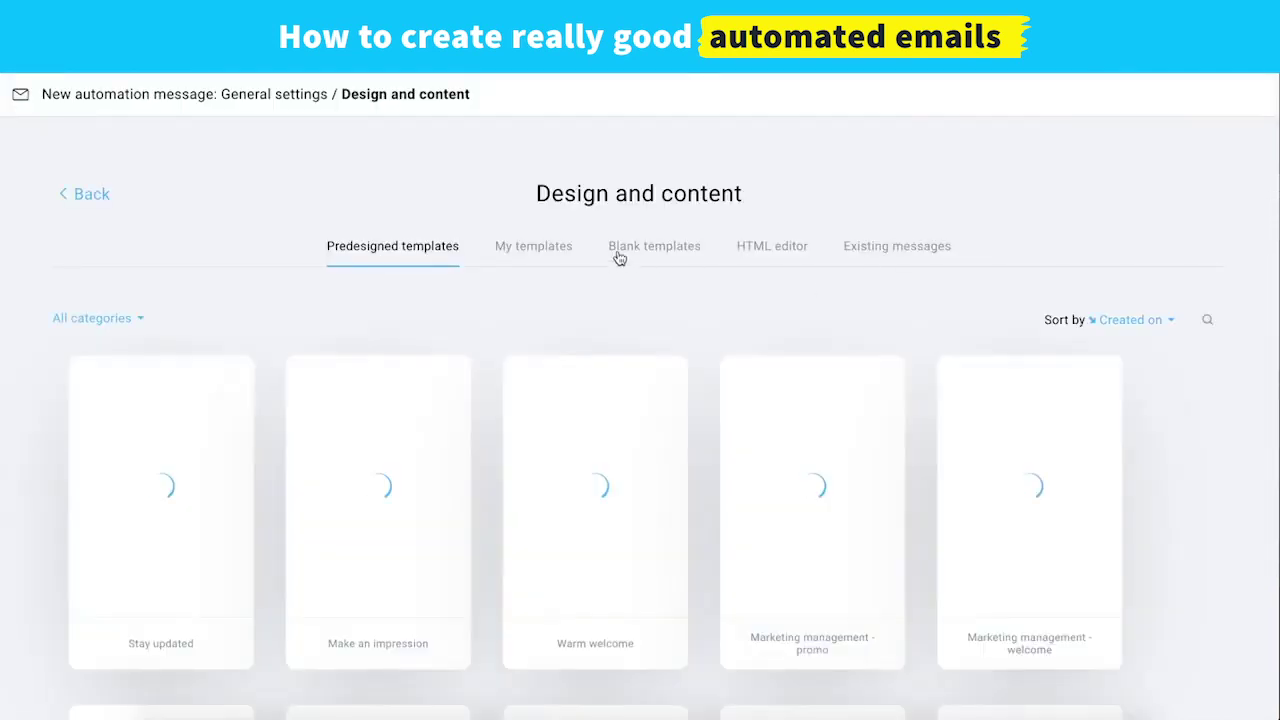
left_click(619, 258)
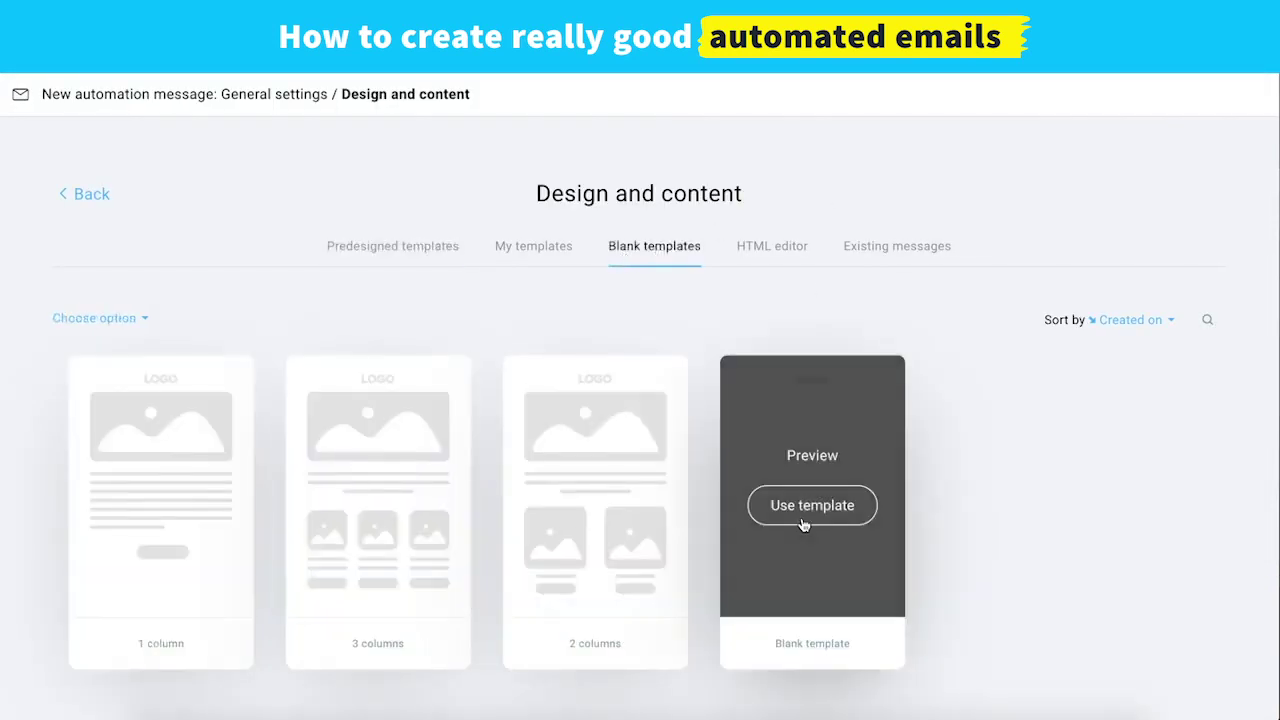
left_click(801, 517)
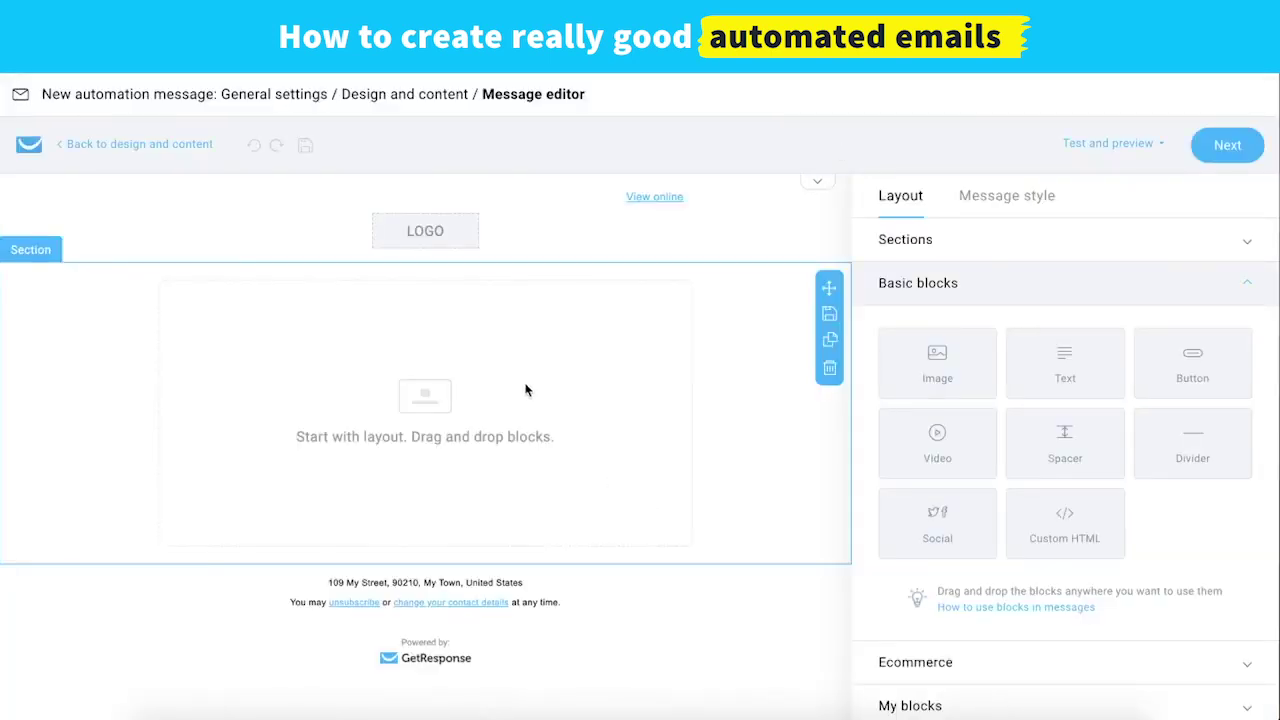
Hide the logo placeholder in the message header
left_click(571, 226)
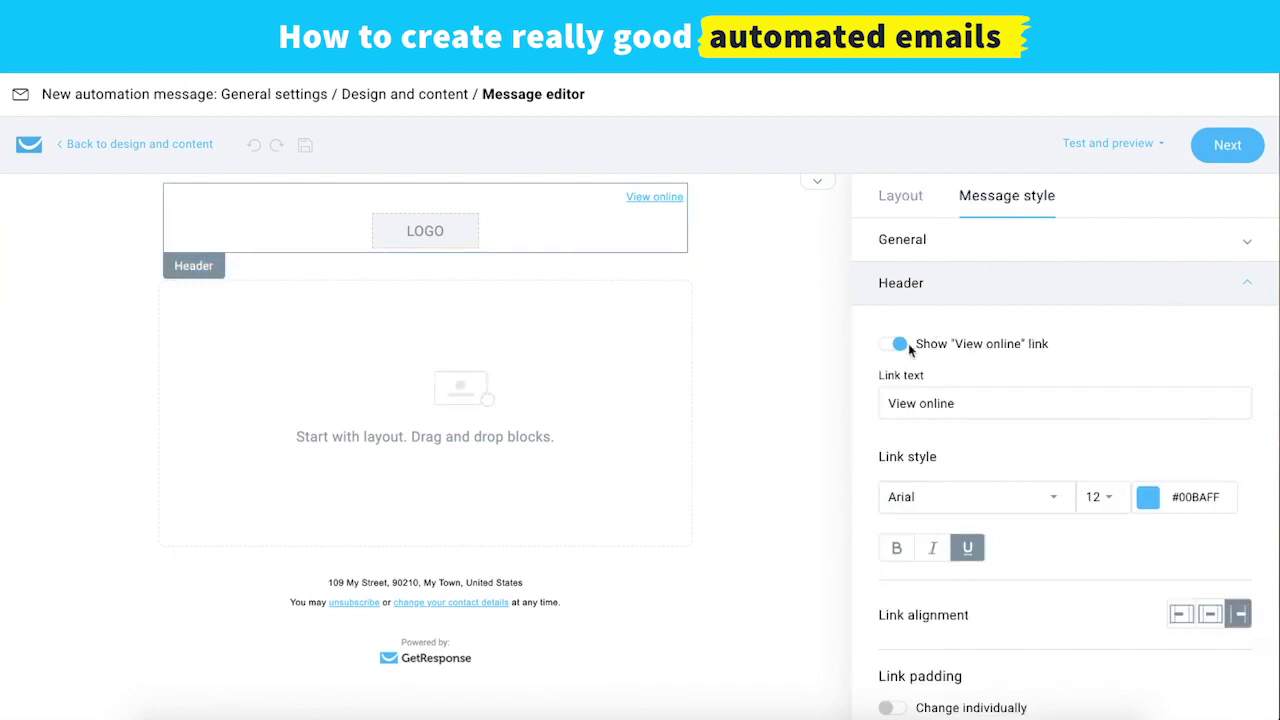
scroll(1062, 440, "down", 3)
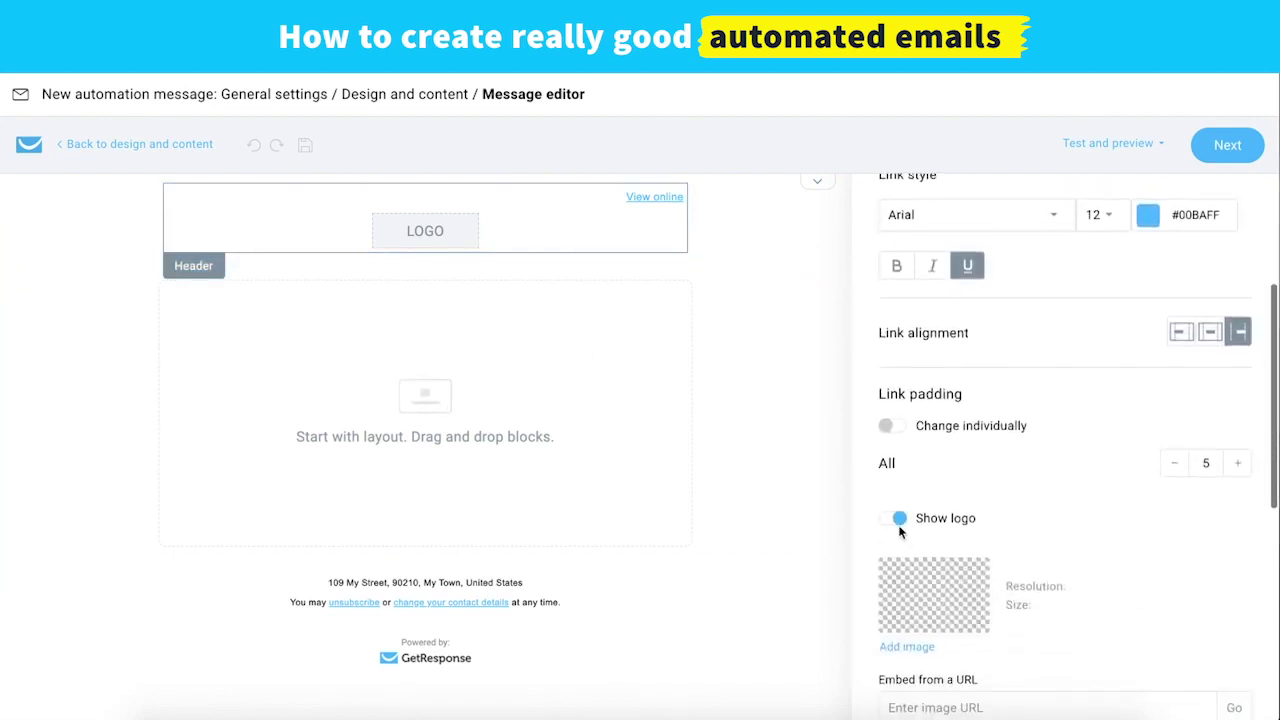
left_click(899, 519)
Style the header's "View online" link in grey #BDBDBD without underline and centre it
scroll(900, 525, "up", 2)
left_click(1149, 351)
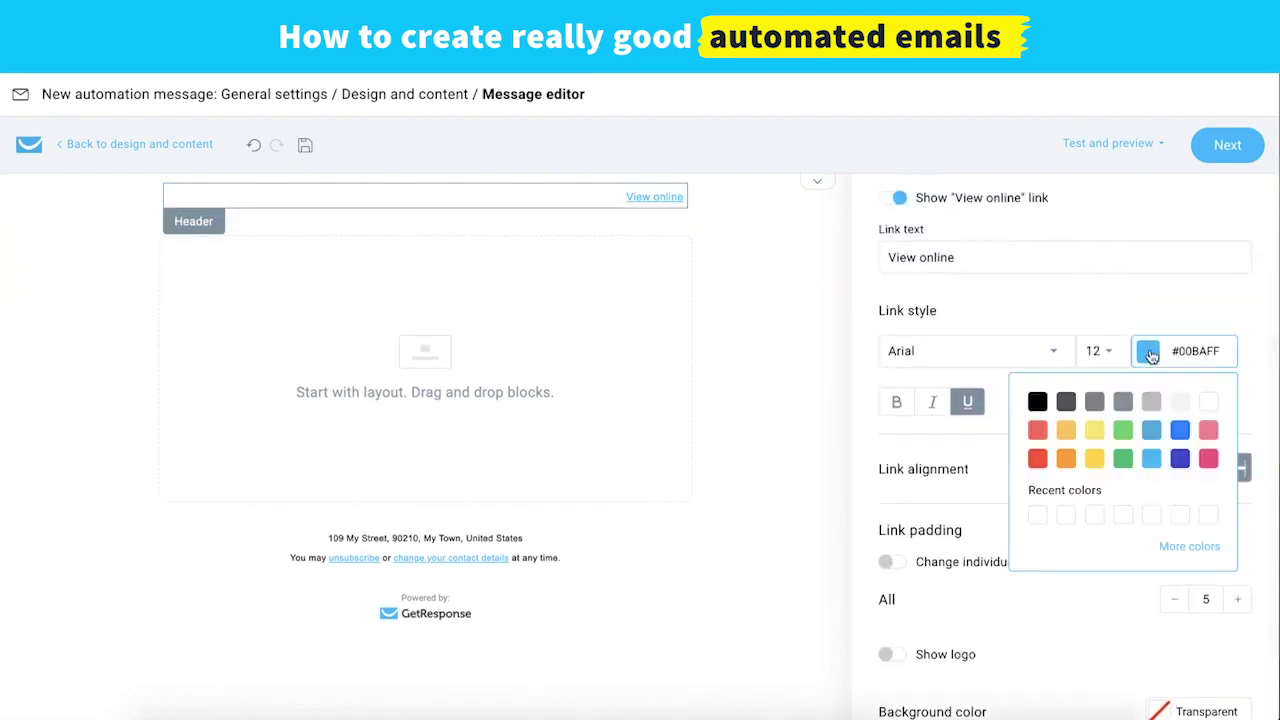
left_click(1151, 404)
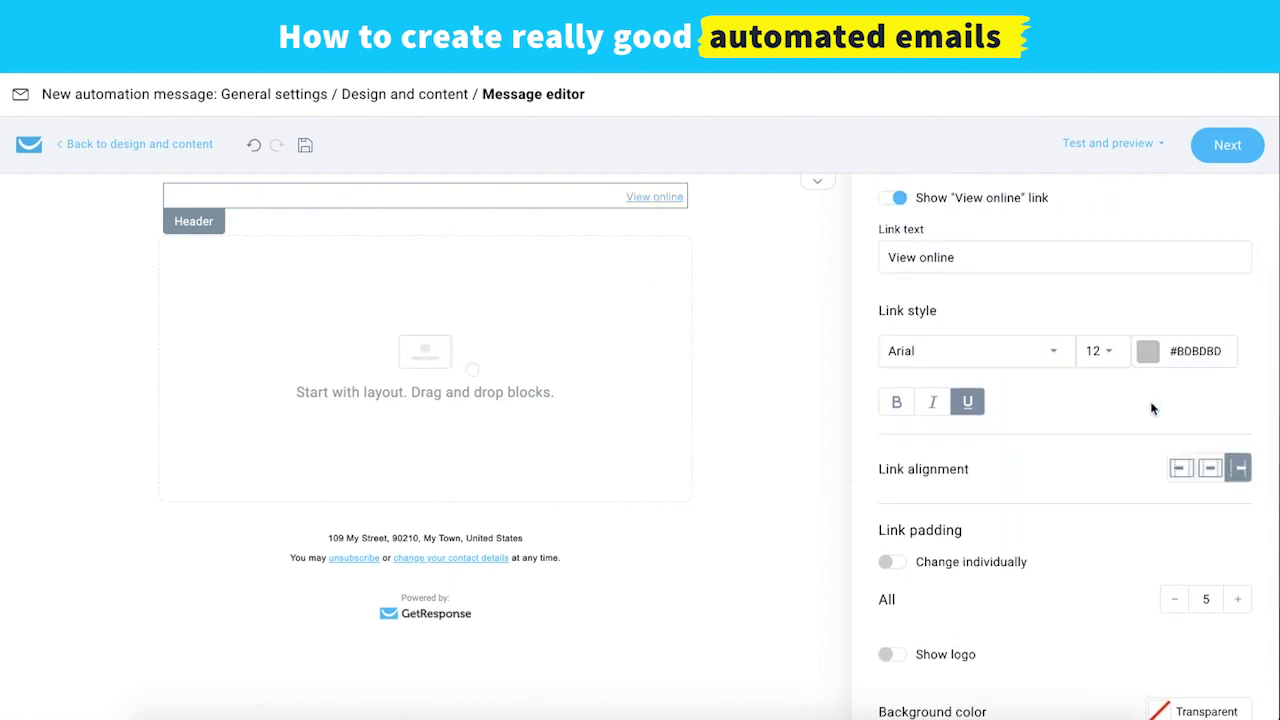
left_click(967, 404)
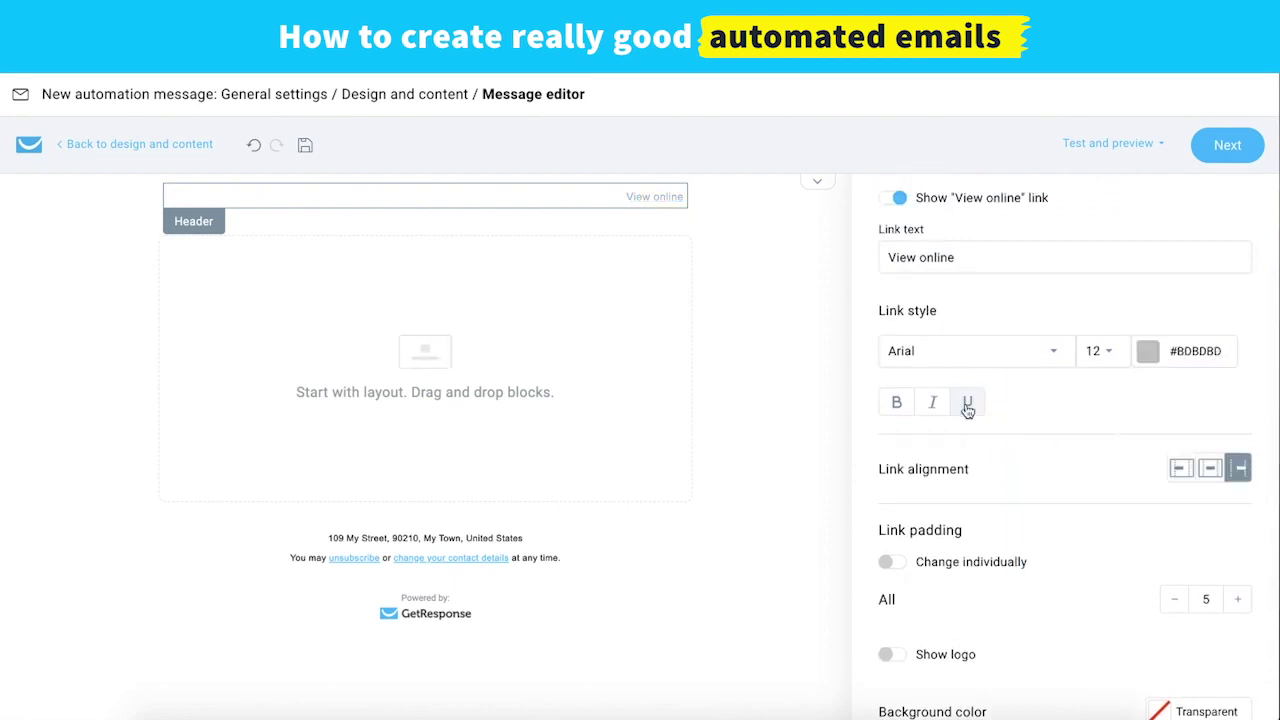
left_click(1206, 465)
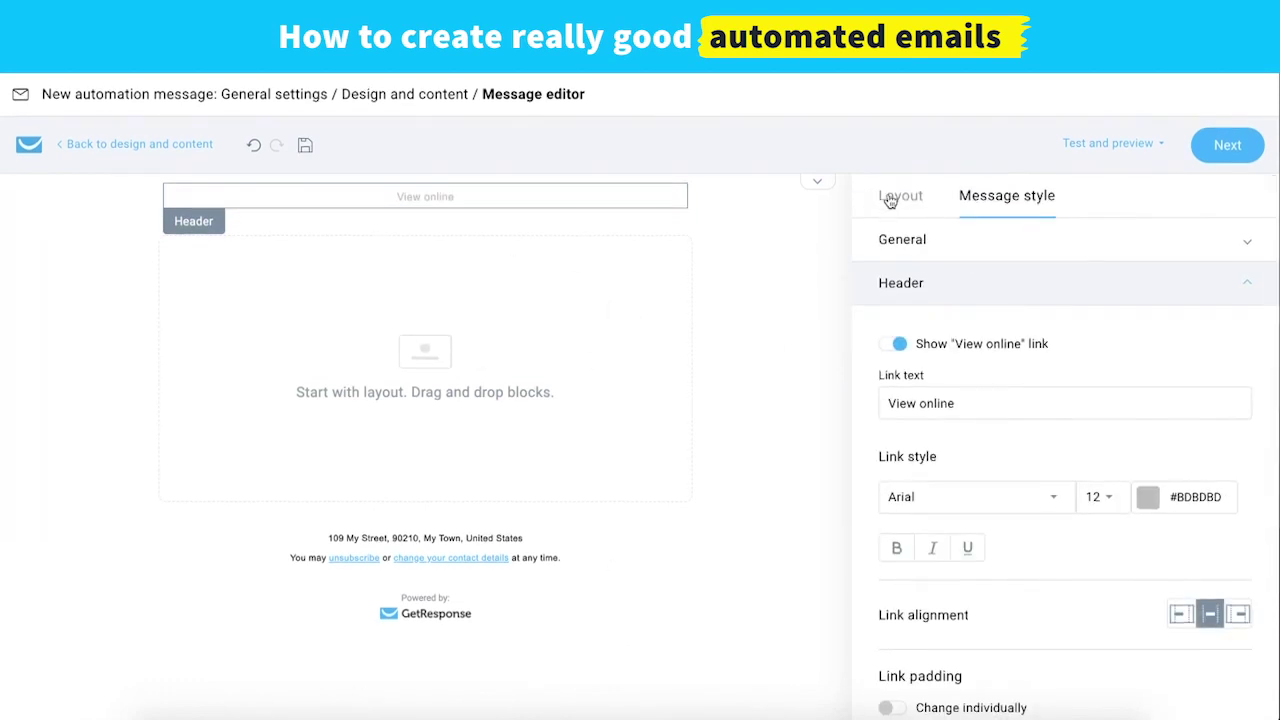
Insert the saved block "promotion section header with button" below the header and delete the empty starter section
left_click(890, 198)
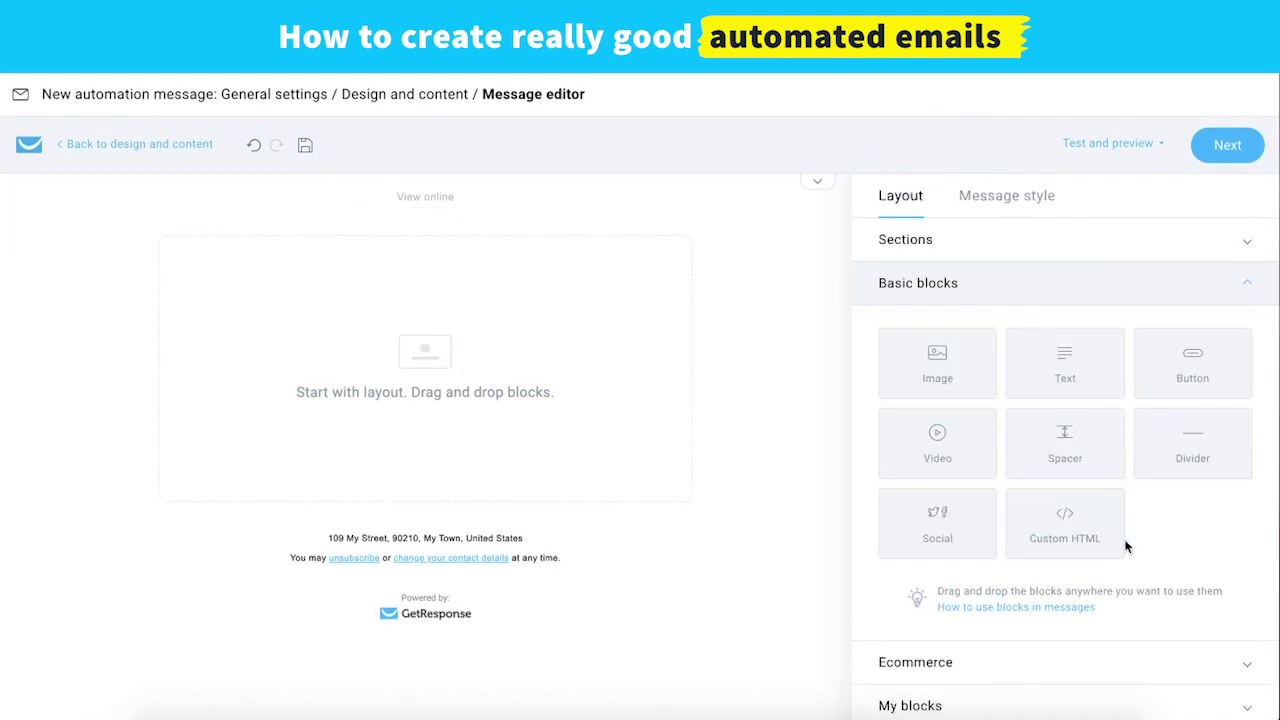
left_click(966, 706)
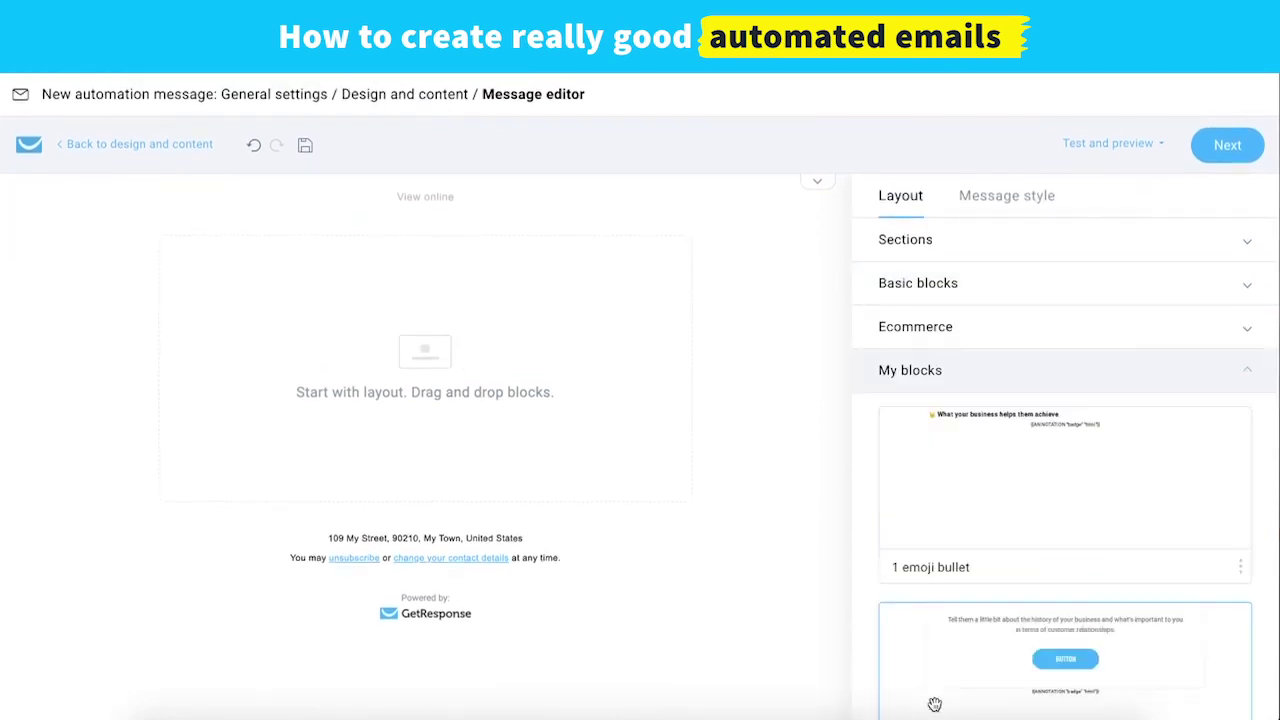
scroll(934, 704, "down", 3)
scroll(934, 704, "down", 3)
left_click(1008, 692)
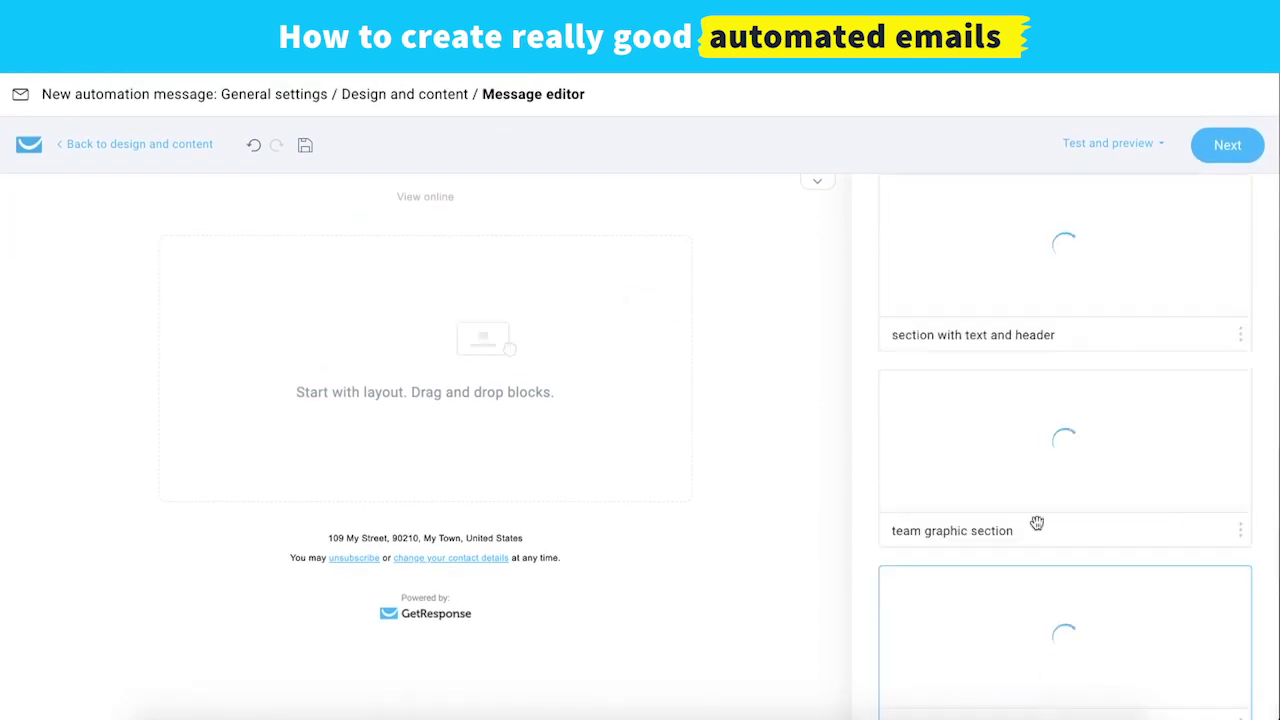
scroll(1009, 459, "down", 1)
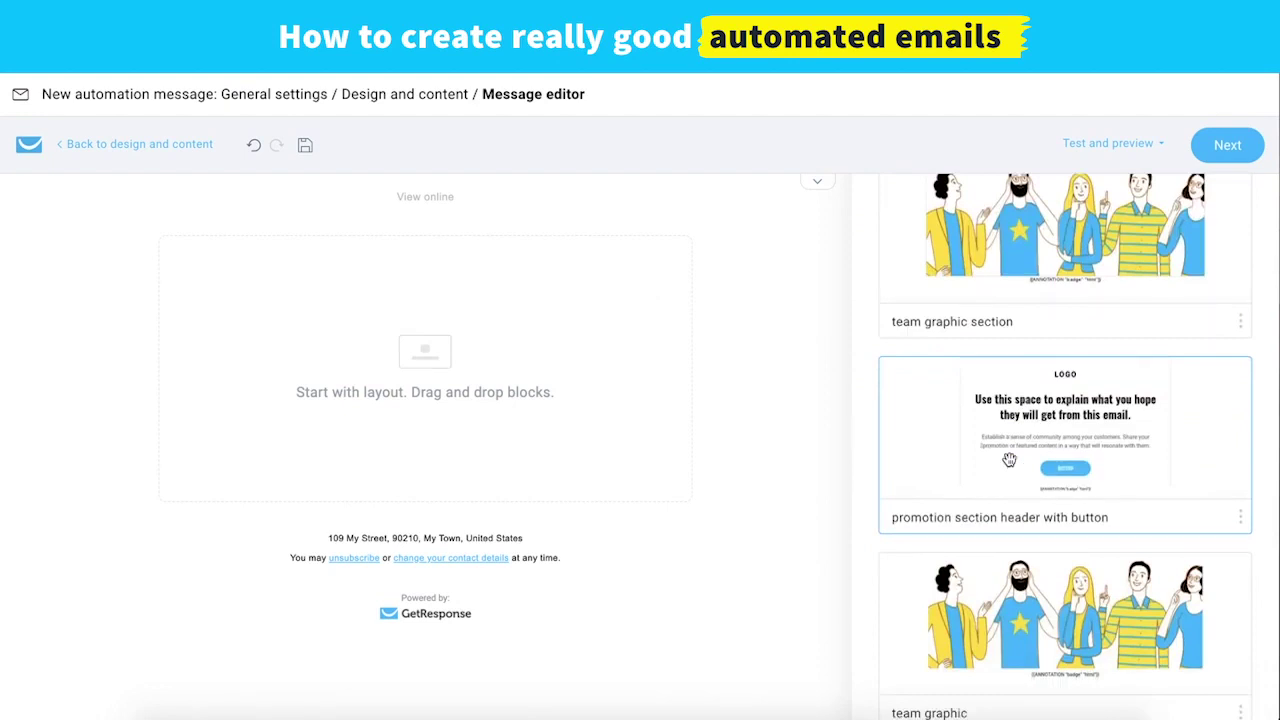
scroll(1009, 459, "down", 4)
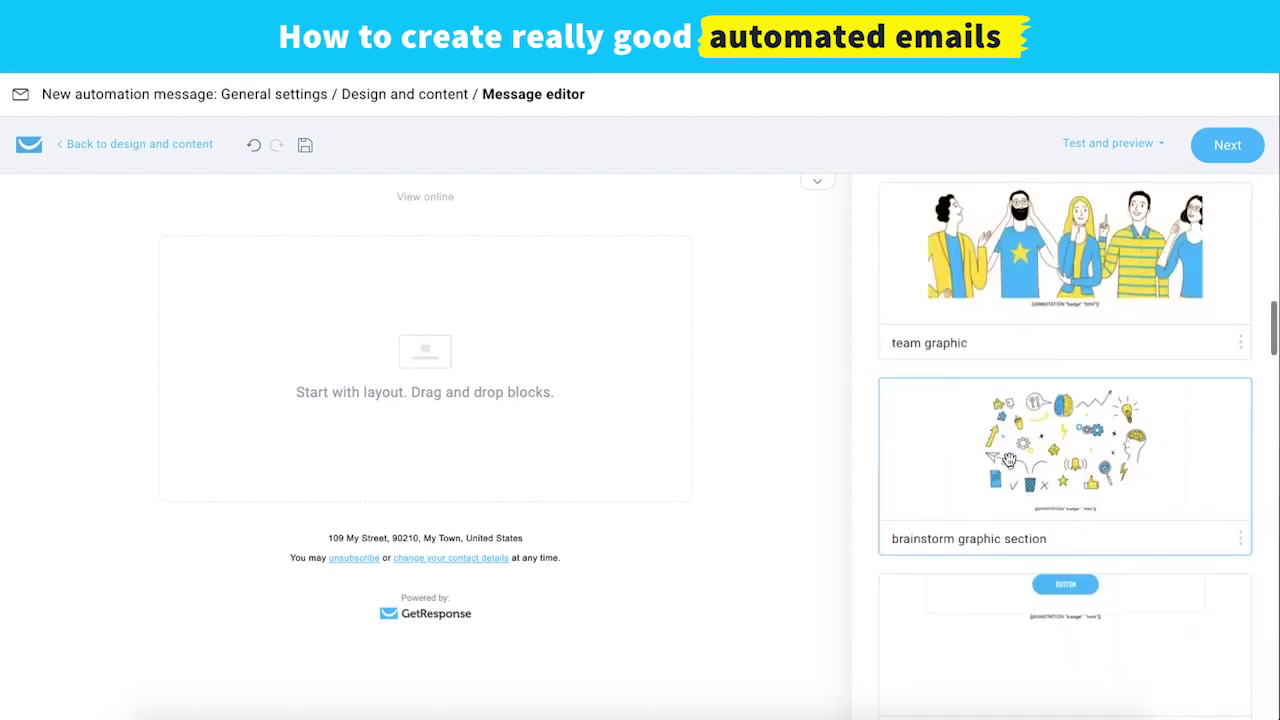
scroll(1009, 459, "up", 5)
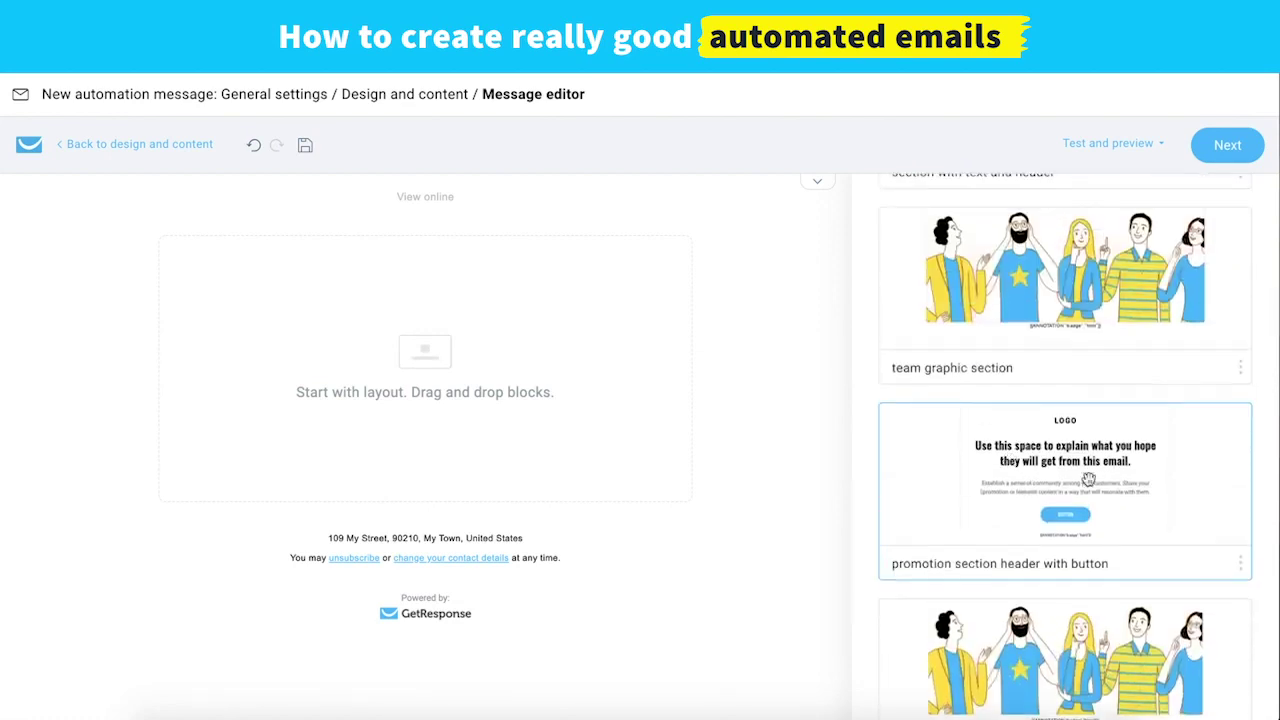
left_click_drag(1113, 468, 460, 288)
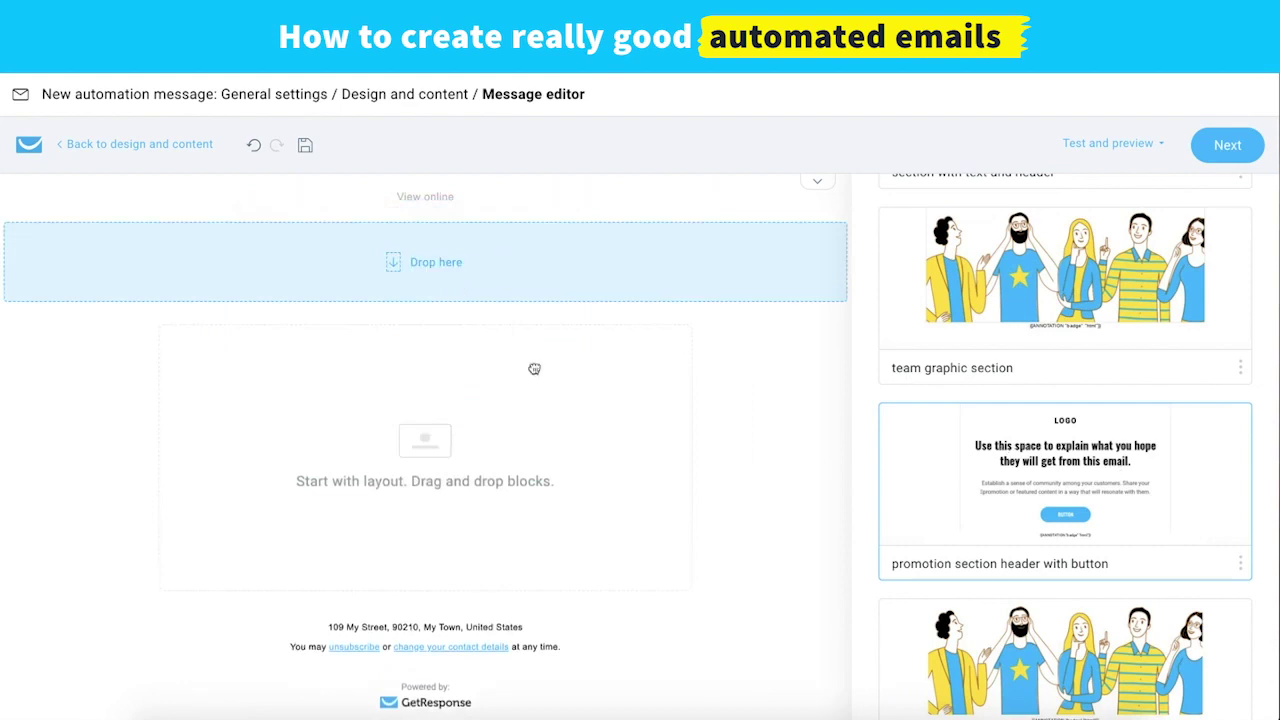
left_click_drag(534, 368, 534, 370)
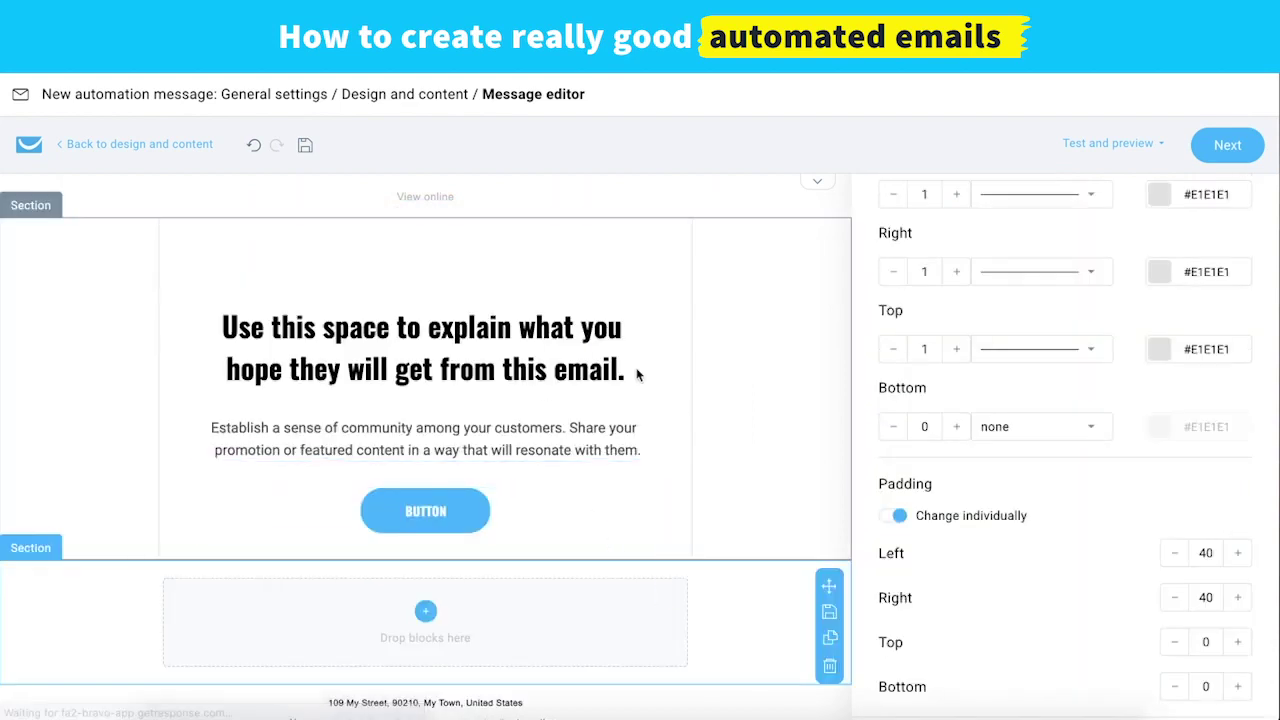
left_click(829, 670)
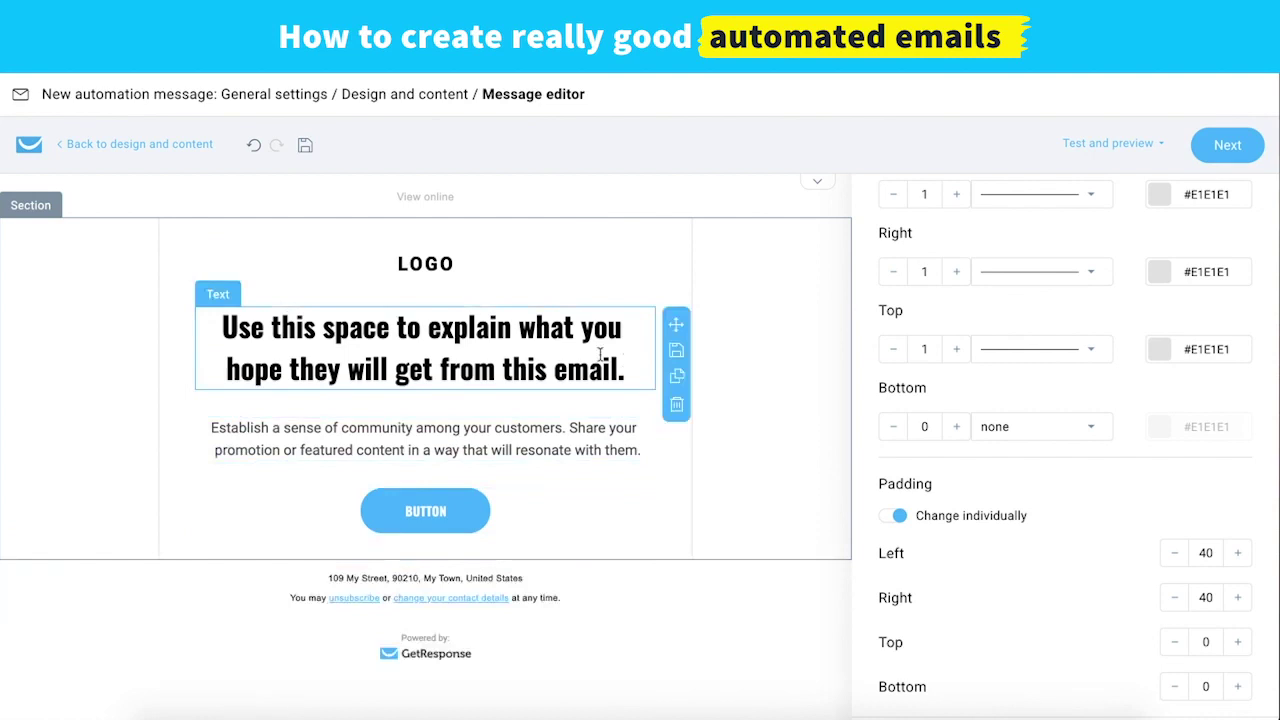
Add the saved "team graphic section" directly below the promotion header section
scroll(1143, 307, "up", 10)
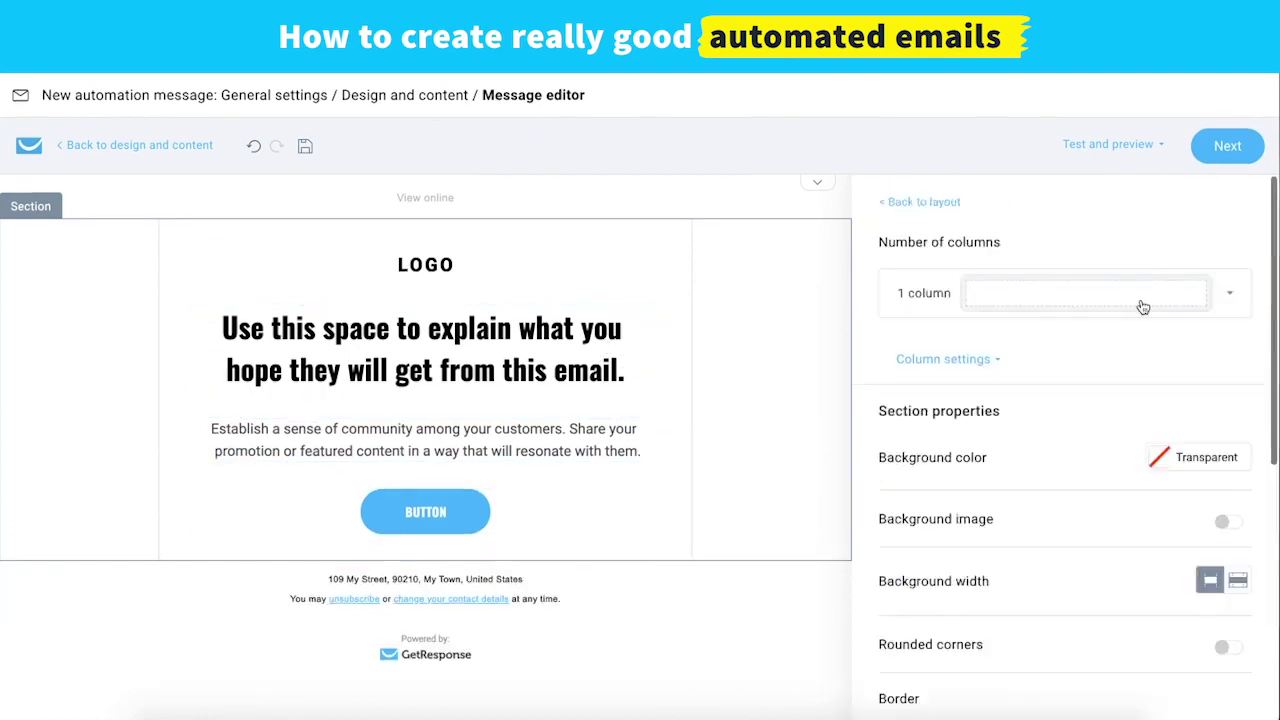
left_click(940, 203)
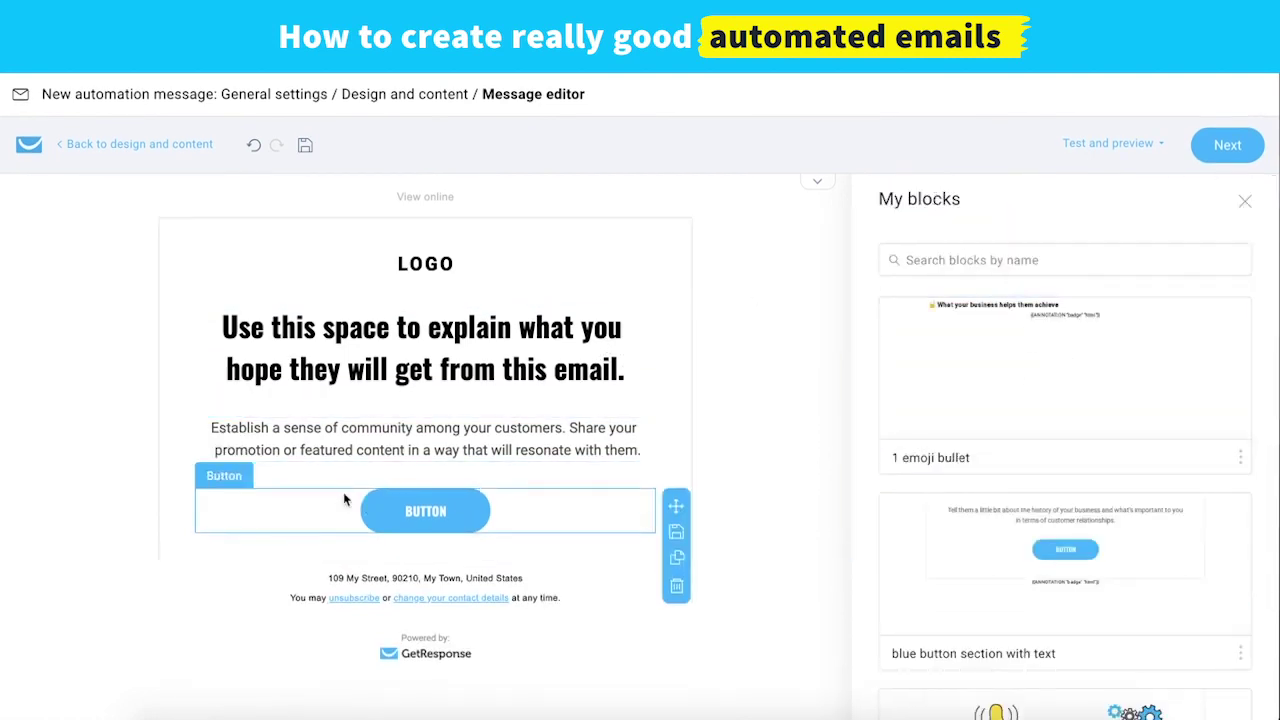
scroll(1066, 540, "down", 8)
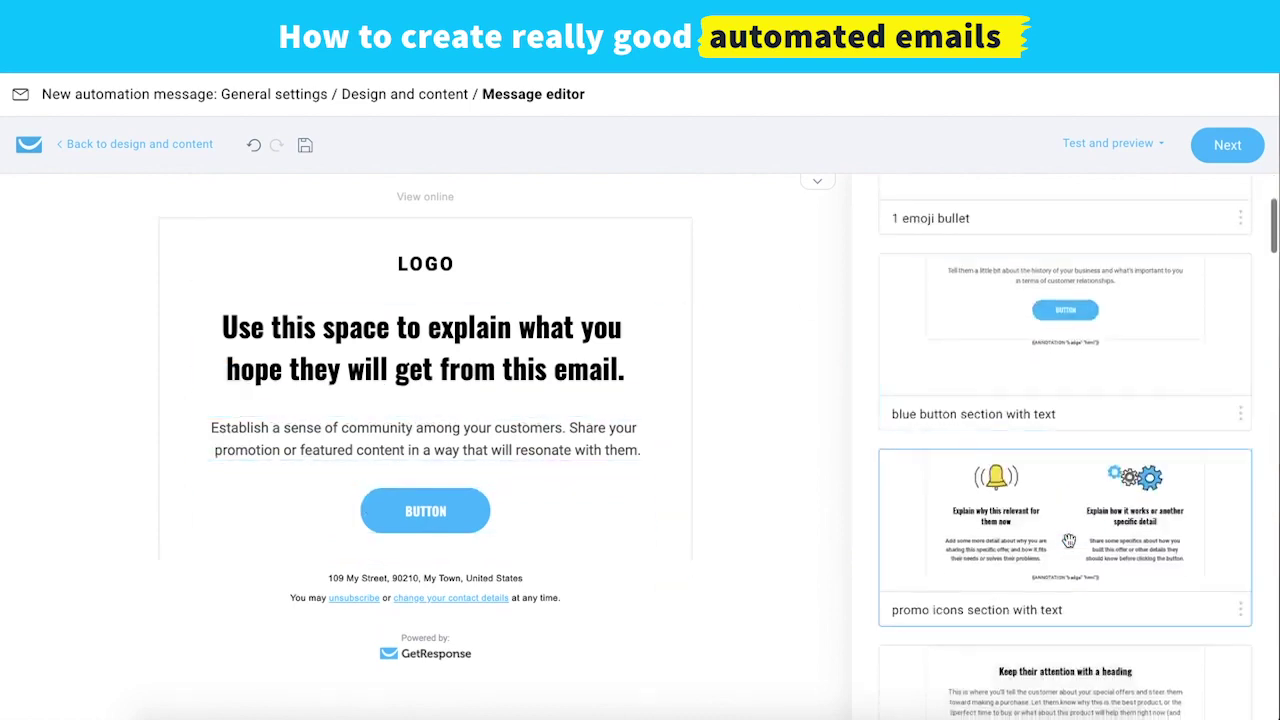
left_click_drag(1150, 308, 598, 593)
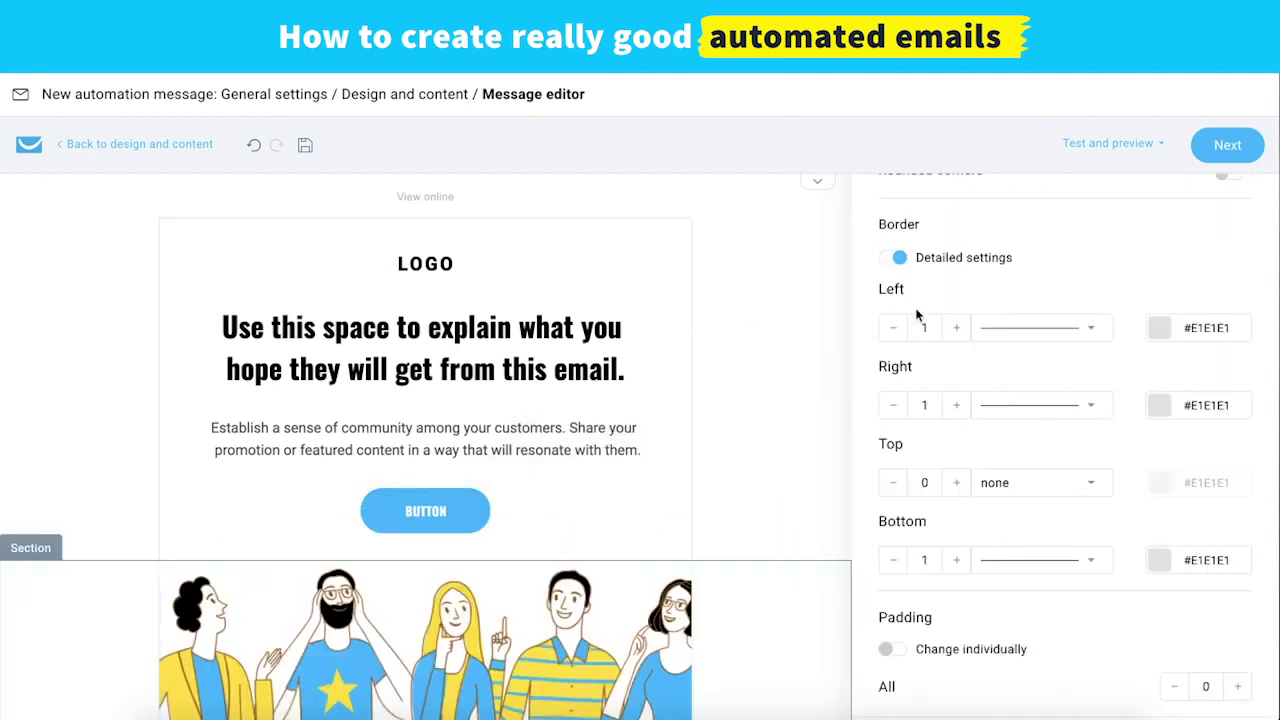
Add a one-column section below the team graphic and place a spacer block in it
scroll(960, 330, "up", 3)
scroll(937, 240, "up", 3)
scroll(618, 472, "down", 2)
scroll(488, 481, "down", 1)
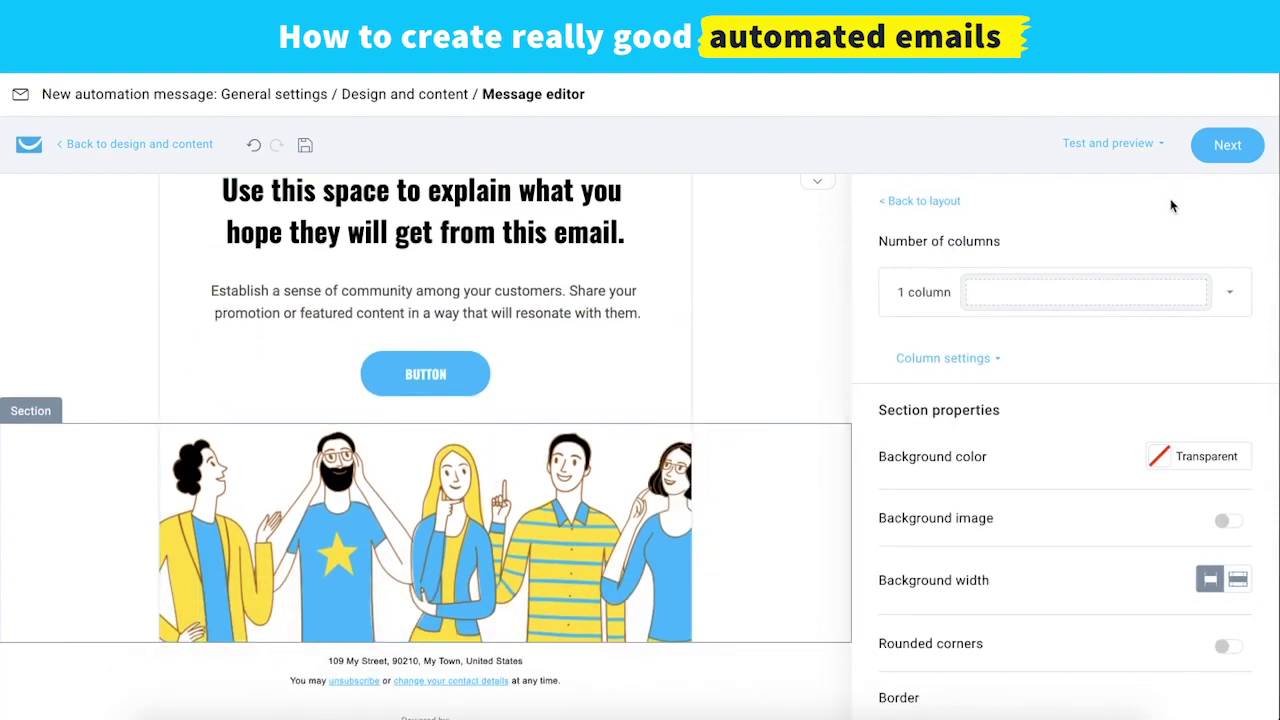
left_click(924, 204)
scroll(437, 628, "down", 1)
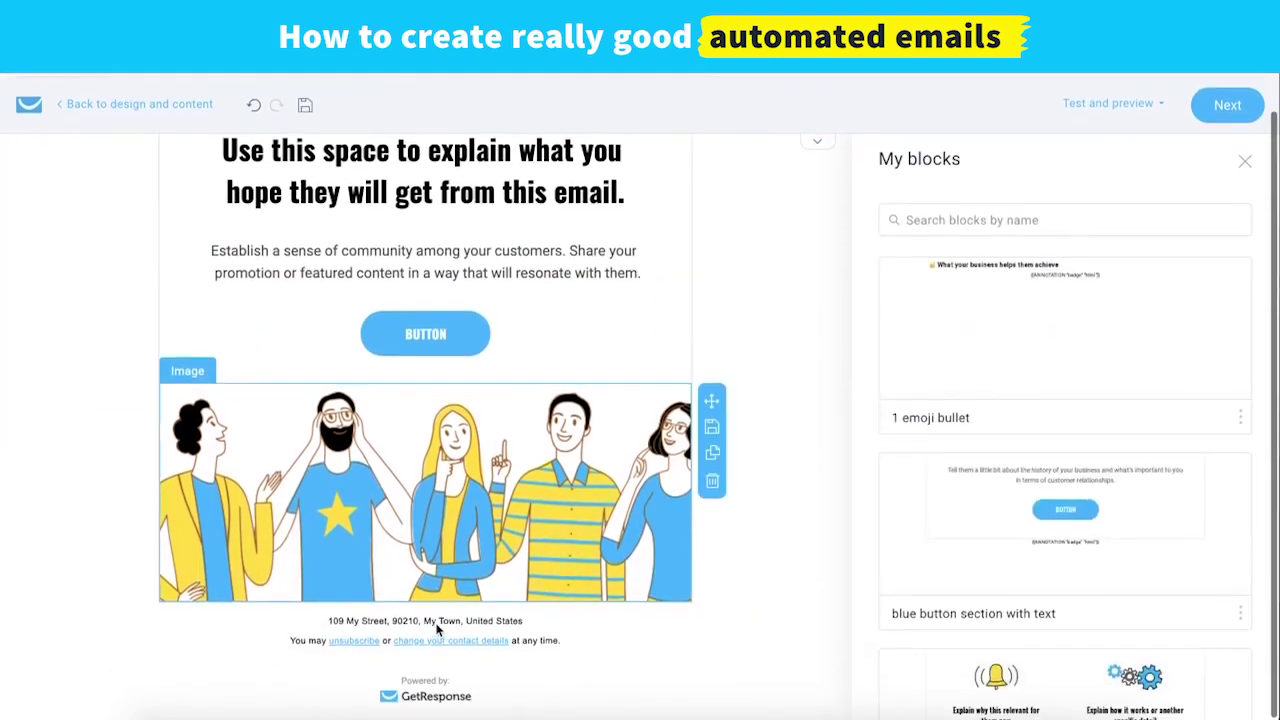
scroll(889, 522, "up", 1)
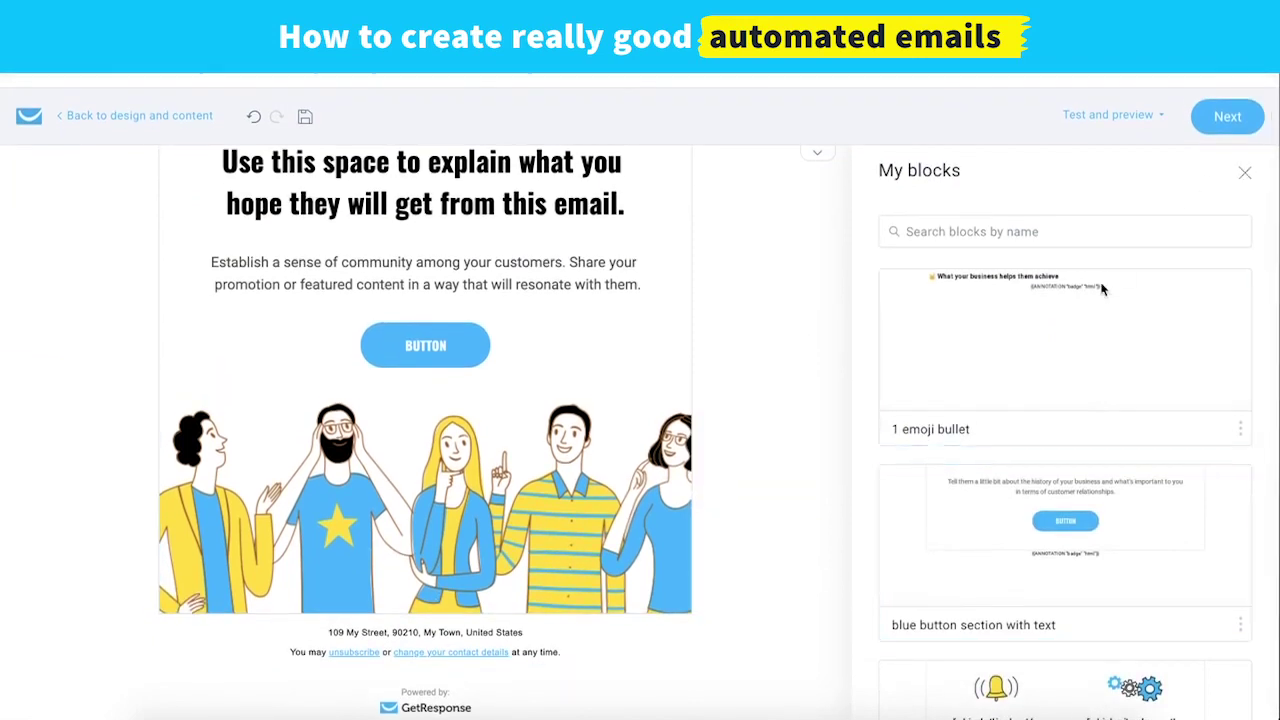
left_click(1246, 173)
left_click(998, 212)
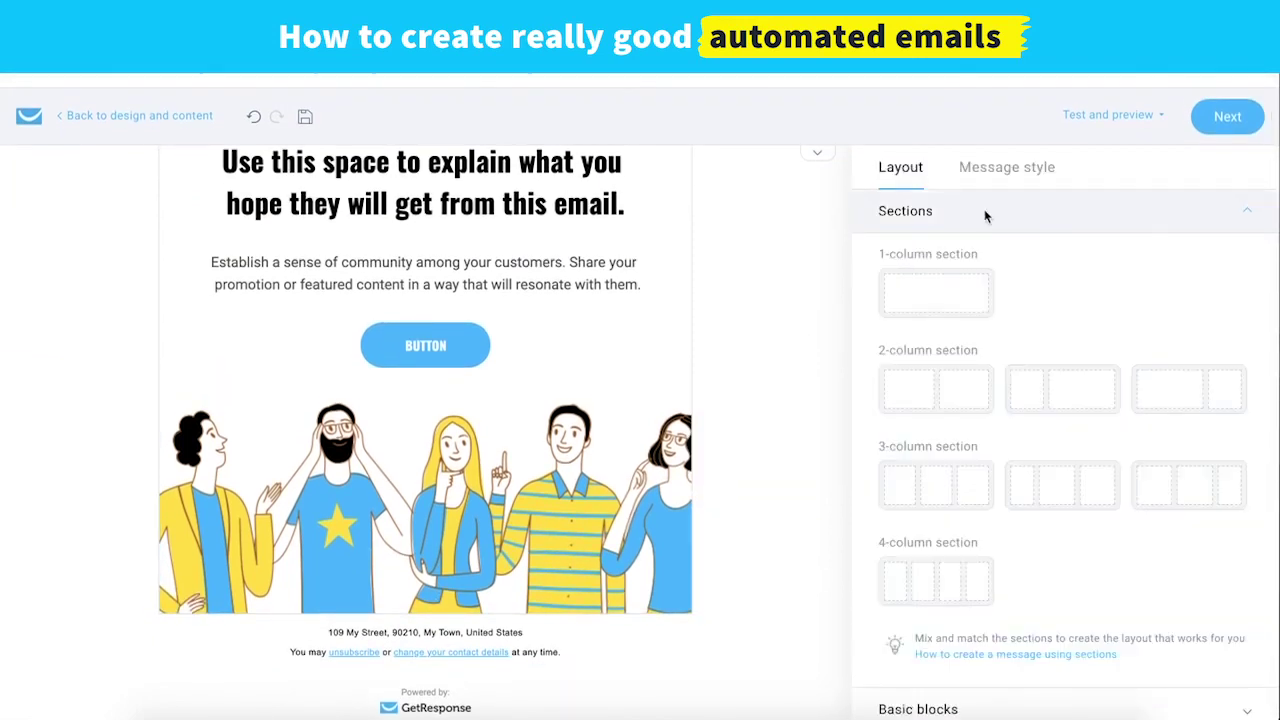
left_click_drag(954, 297, 551, 634)
left_click(920, 172)
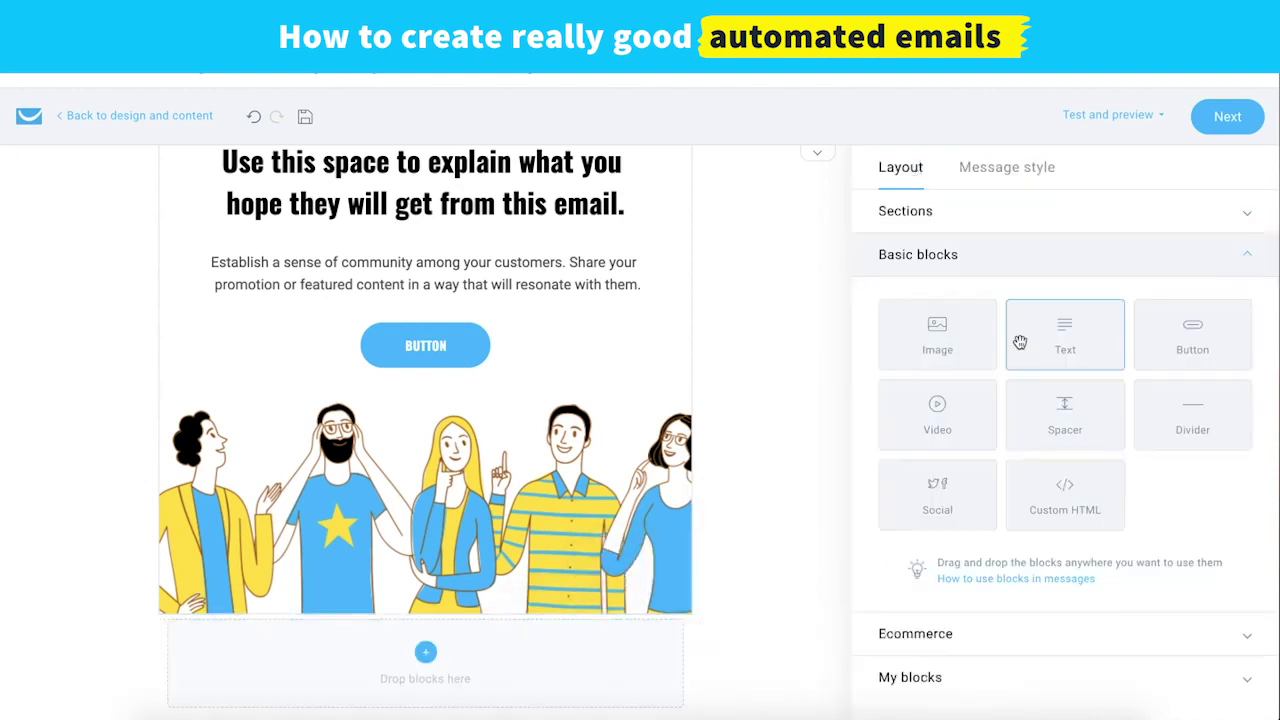
left_click_drag(724, 630, 586, 655)
left_click(937, 525)
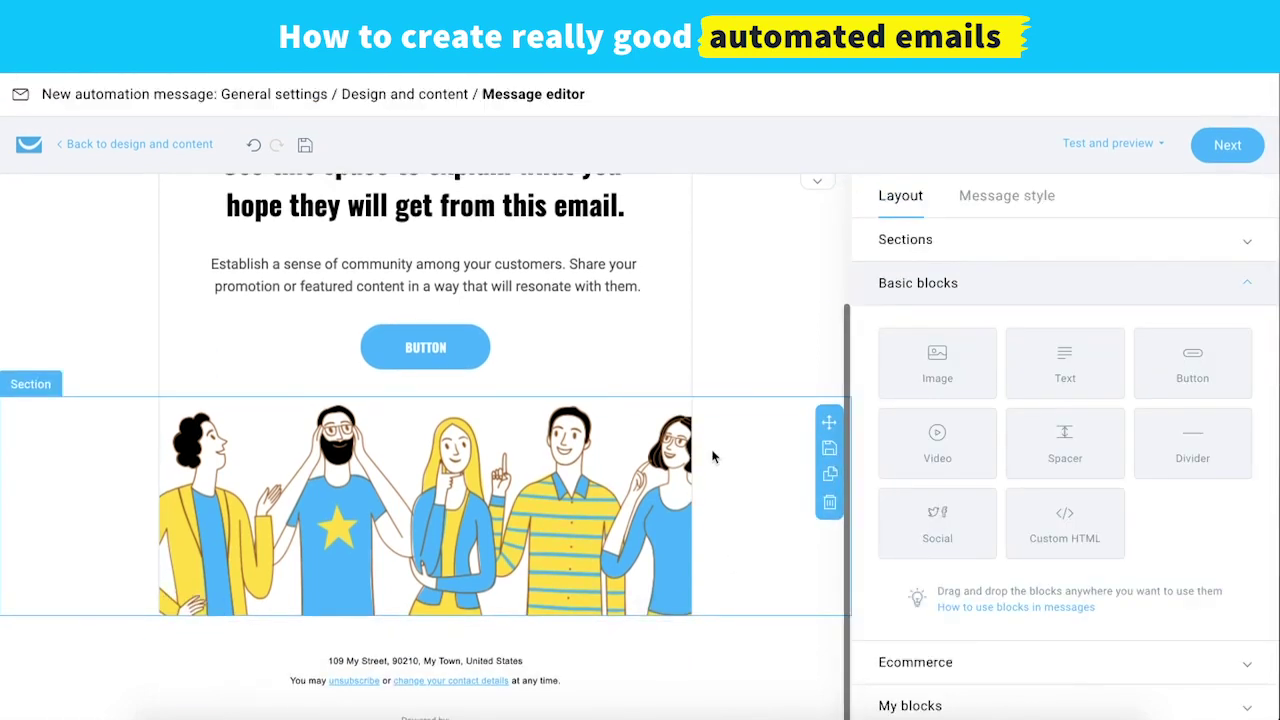
Insert the saved block "section with text and header" below the spacer section
left_click(913, 705)
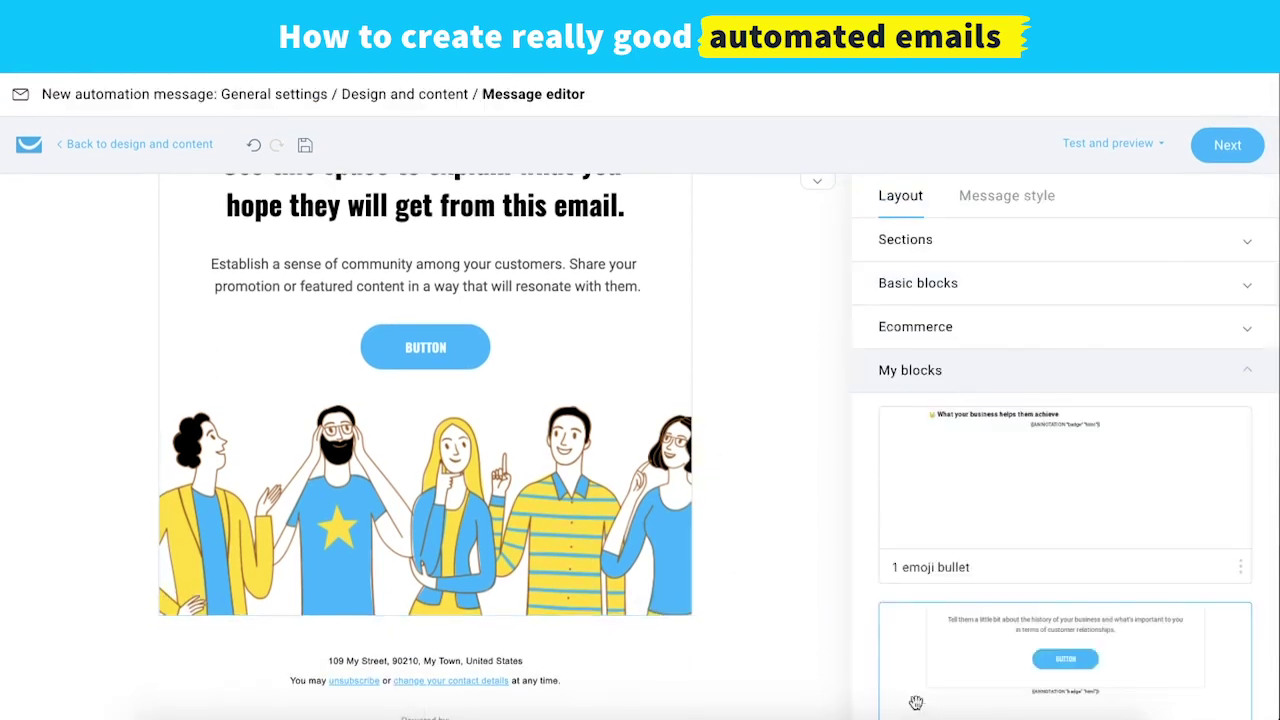
scroll(1033, 560, "down", 5)
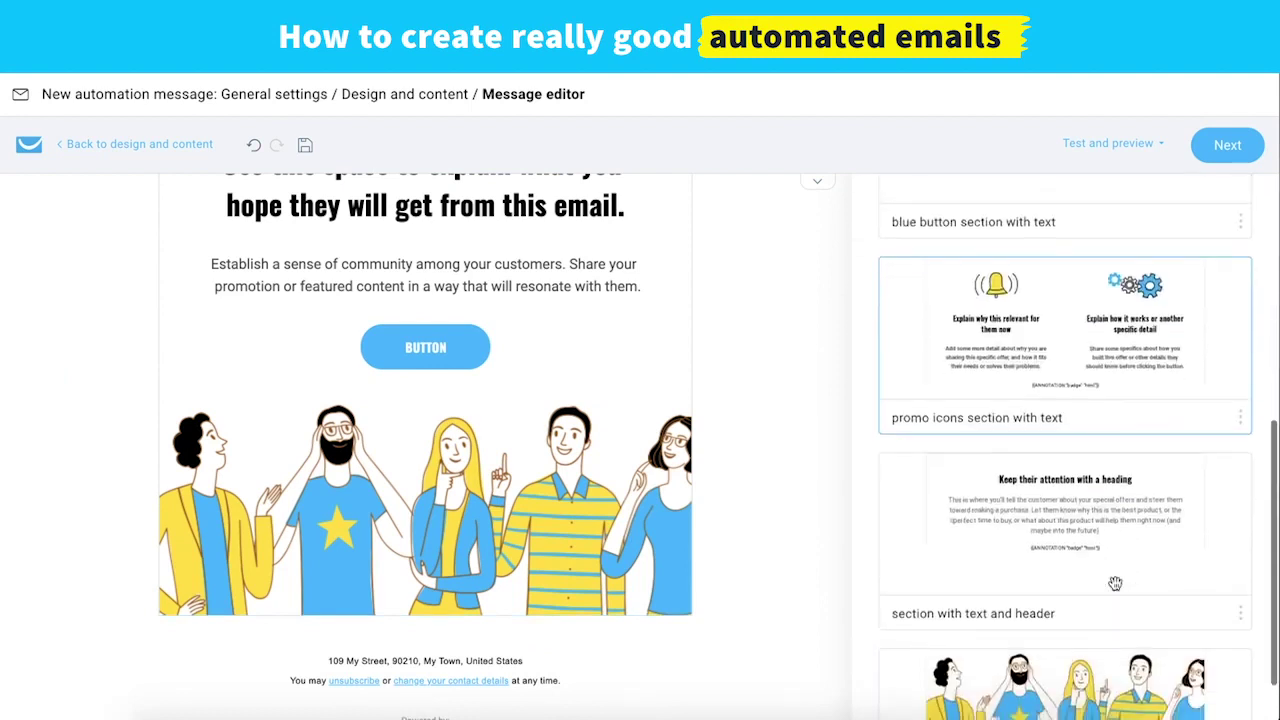
scroll(612, 548, "down", 1)
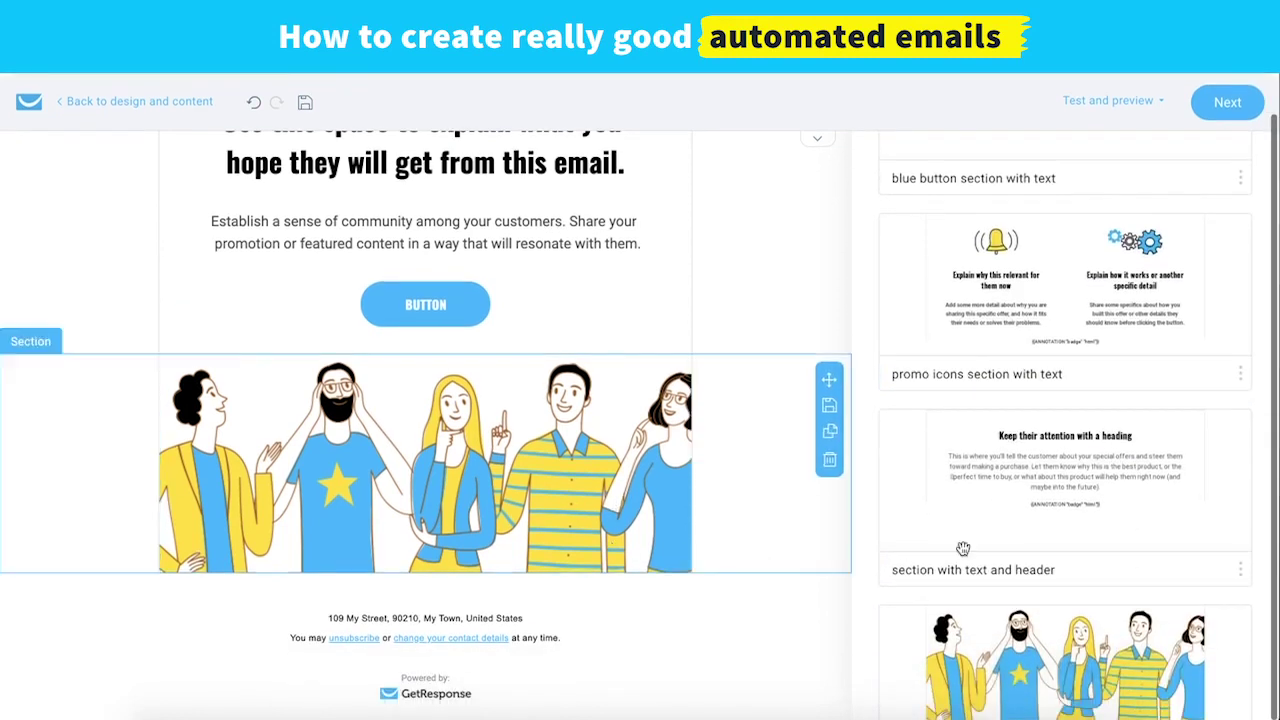
left_click_drag(1106, 452, 483, 618)
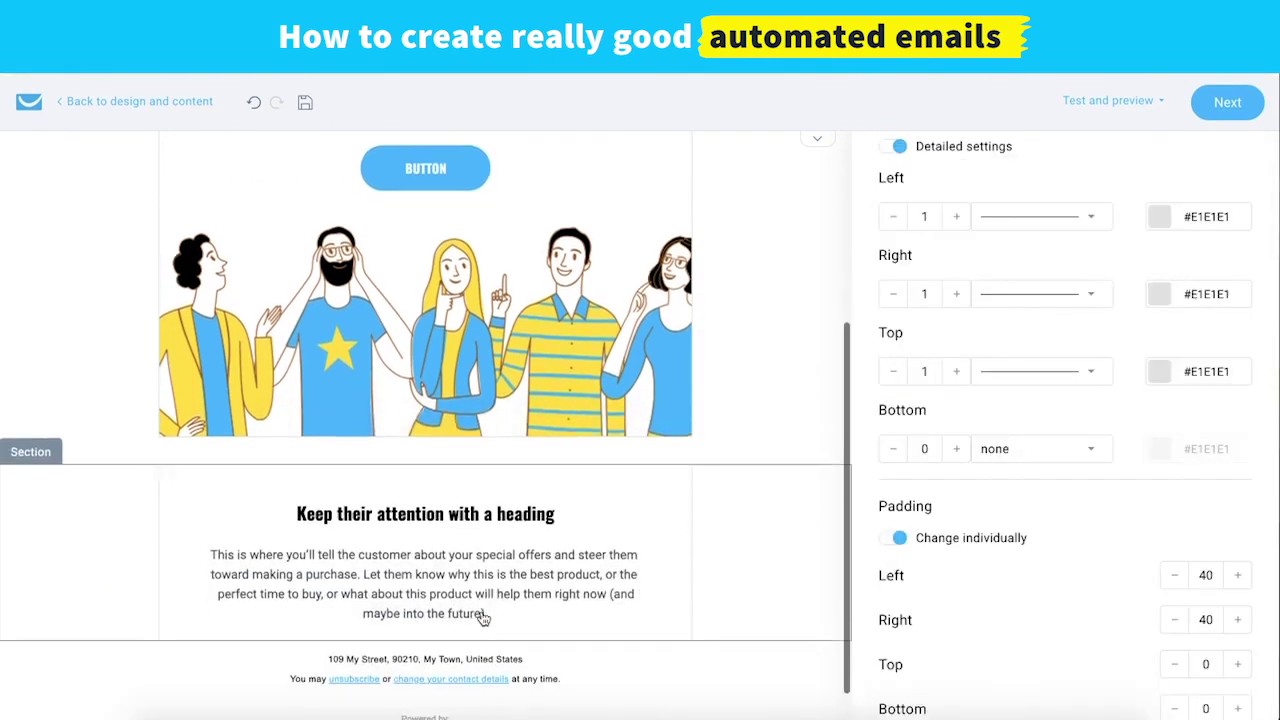
Insert the saved block "promo icons section with text" below the heading and text section
scroll(94, 523, "down", 1)
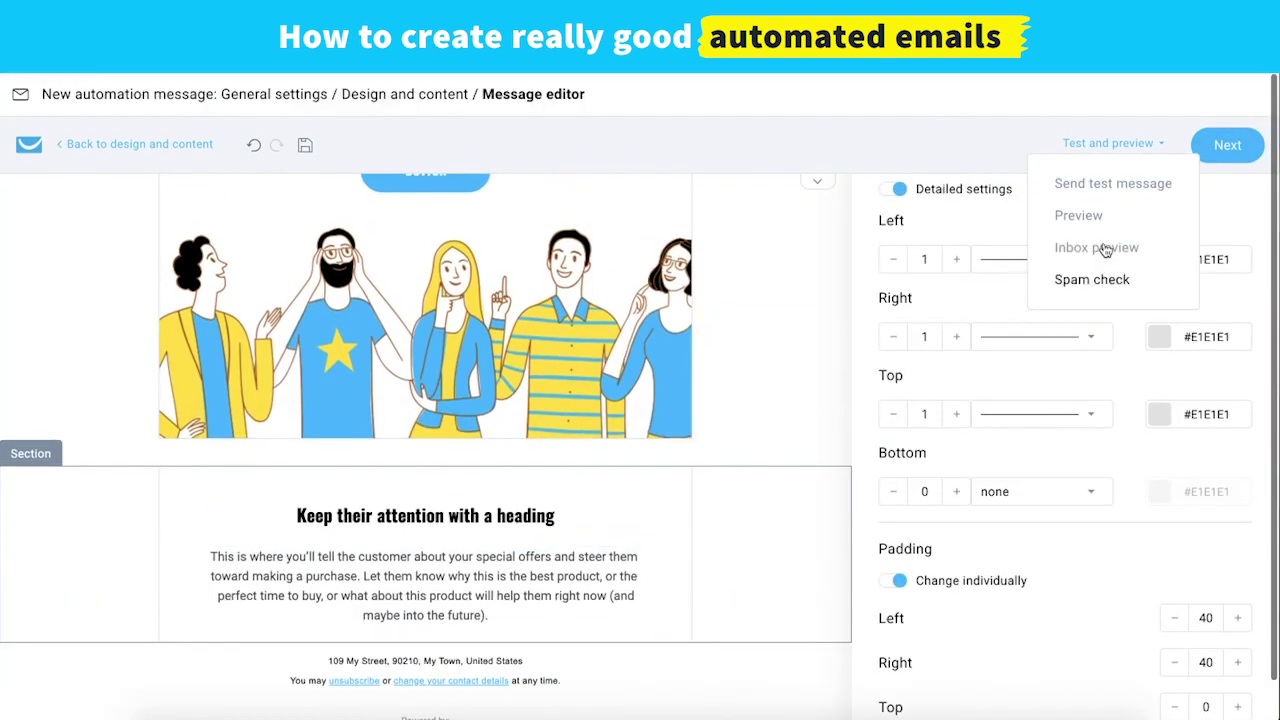
key("Escape")
scroll(1012, 570, "down", 5)
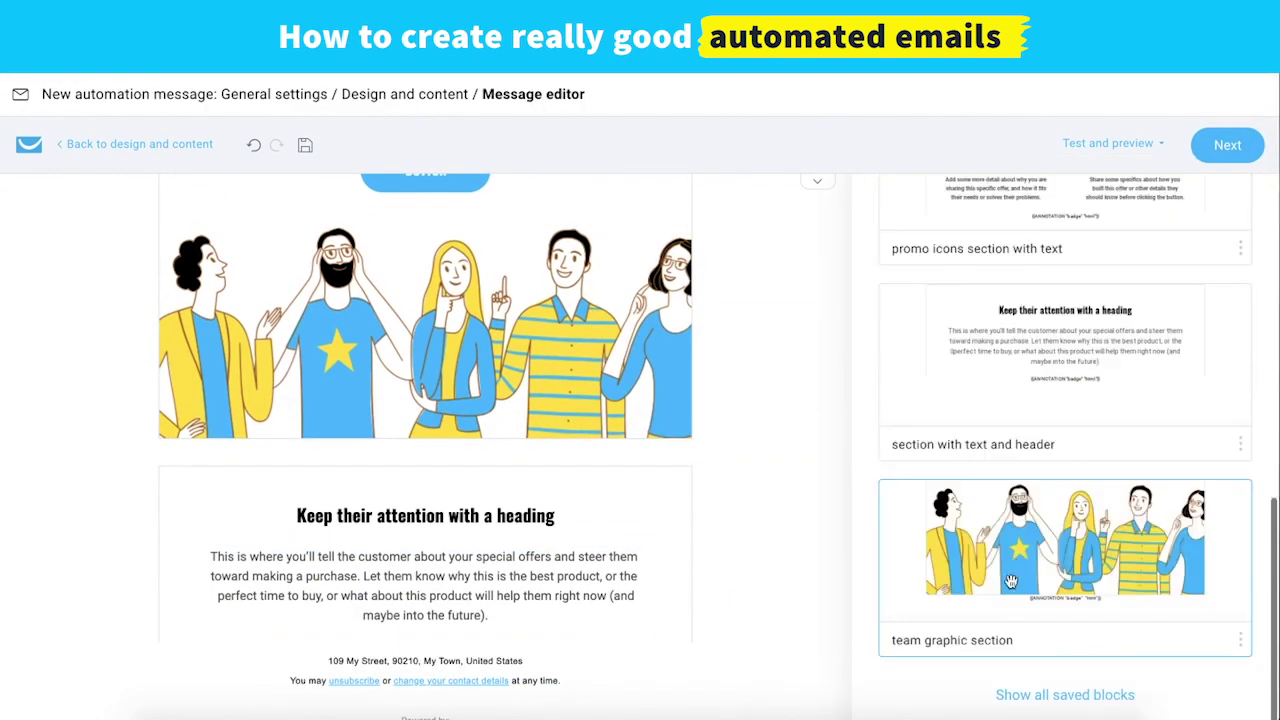
scroll(1012, 582, "up", 1)
left_click_drag(1068, 252, 430, 690)
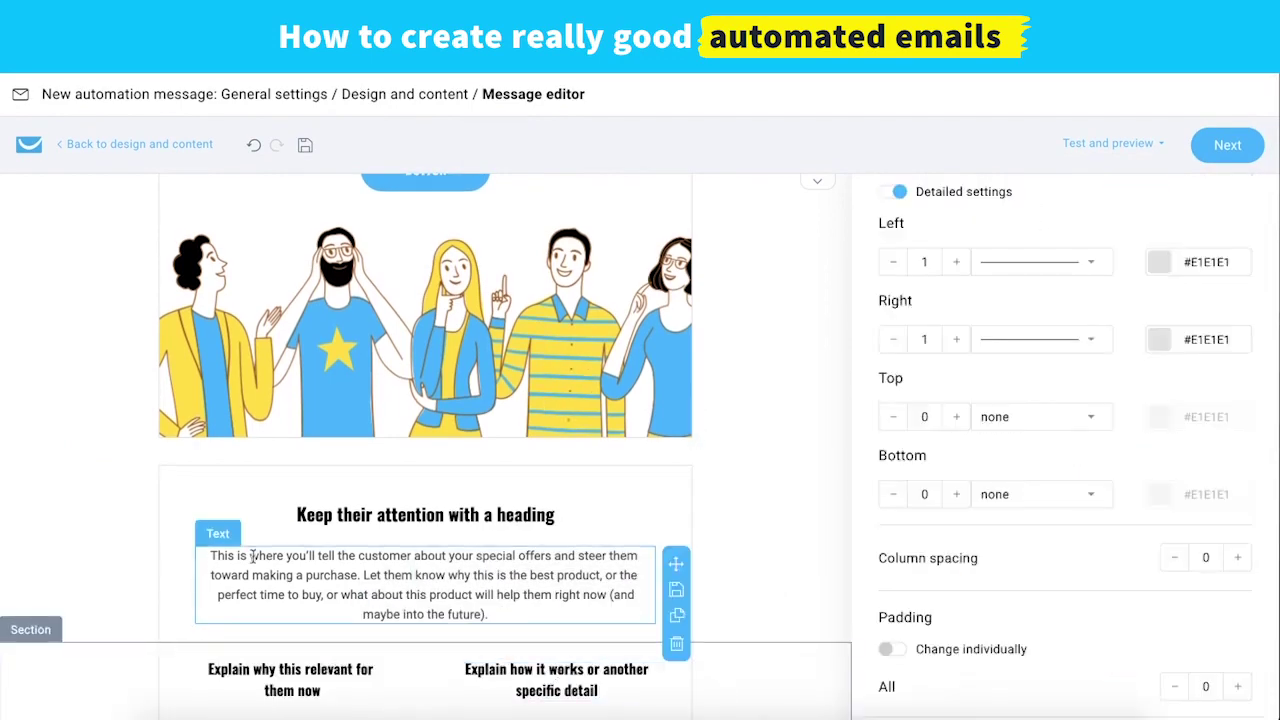
scroll(250, 537, "down", 2)
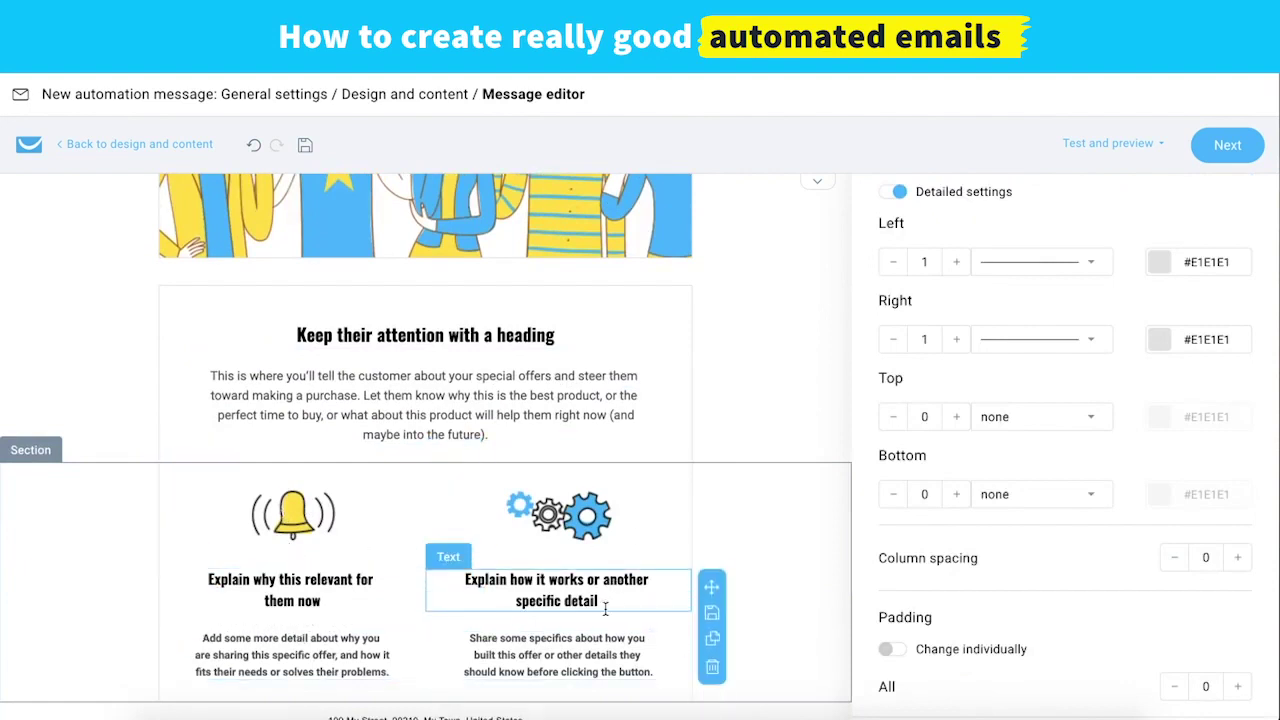
scroll(621, 568, "down", 3)
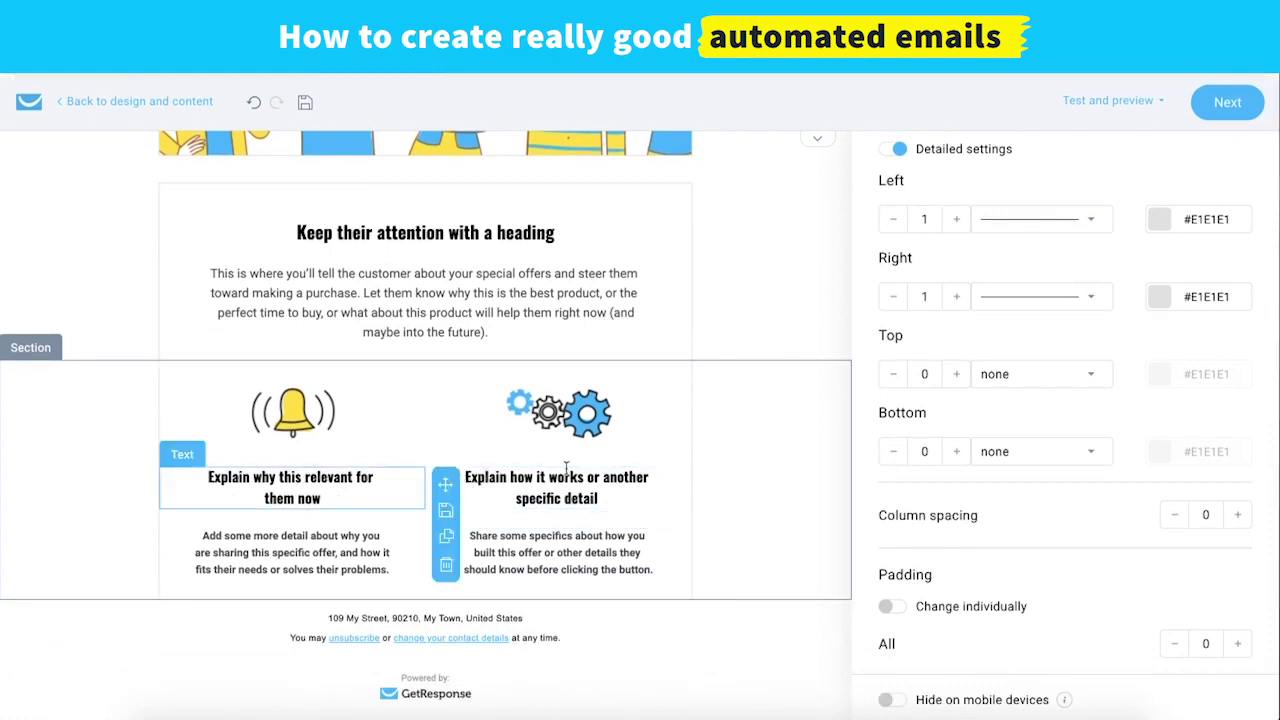
scroll(959, 191, "up", 5)
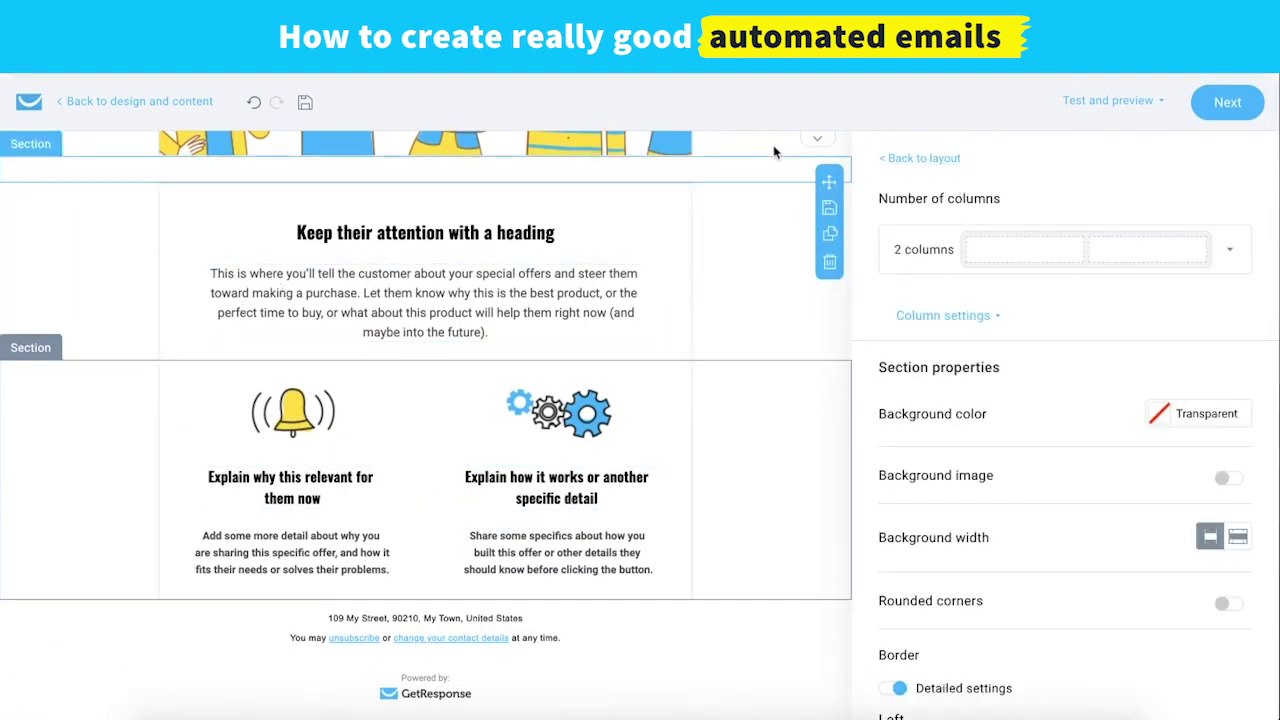
Insert the saved block "blue button section with text" below the promo icons section
left_click(902, 159)
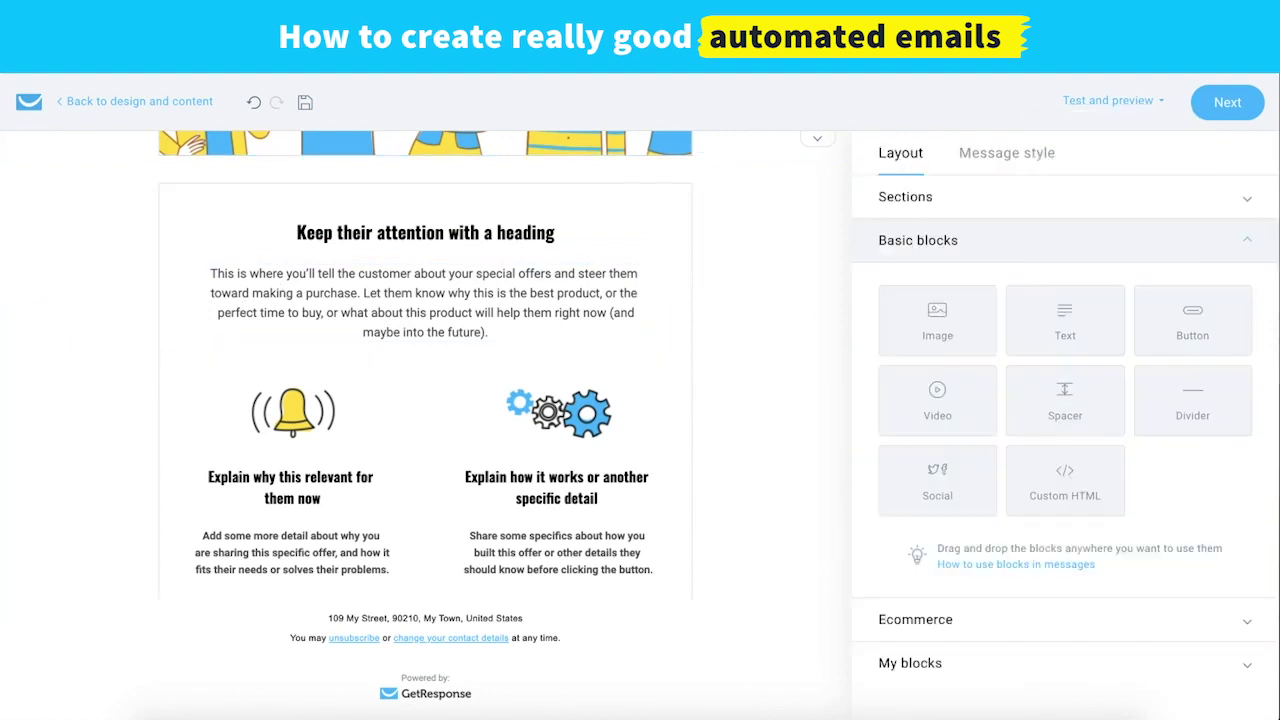
scroll(1166, 546, "down", 1)
left_click(910, 651)
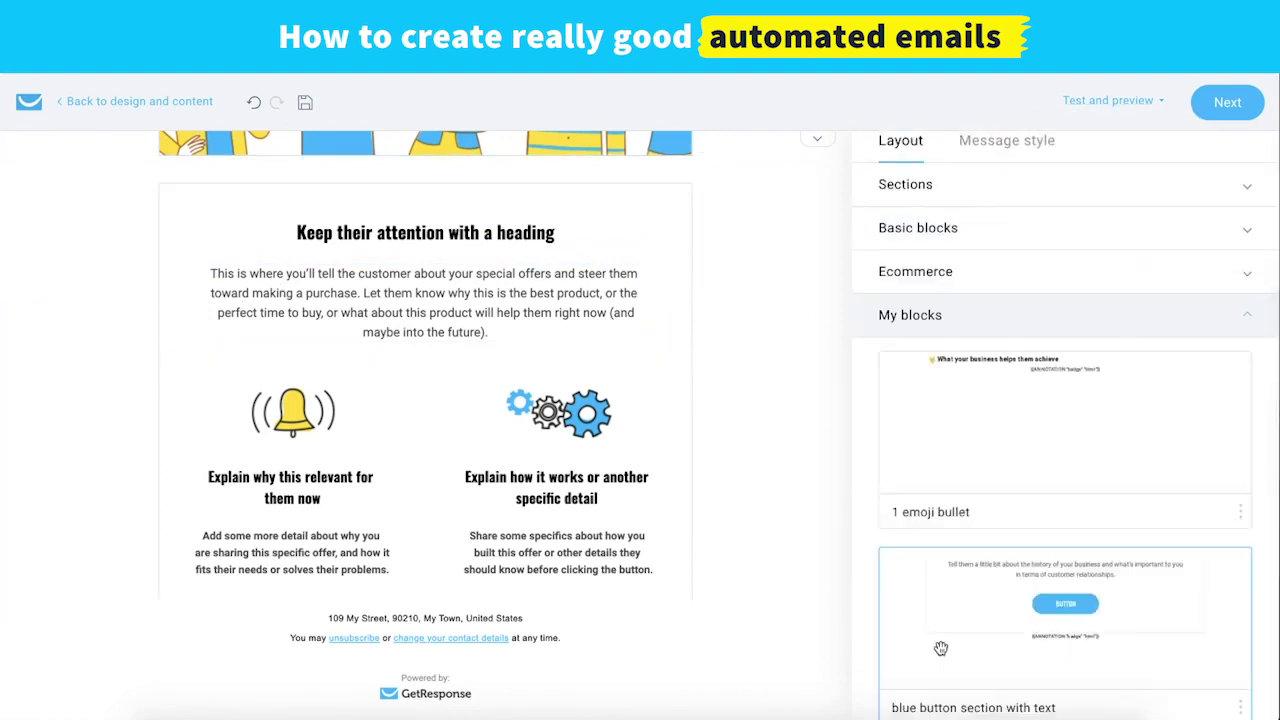
scroll(1000, 550, "down", 5)
scroll(1100, 400, "up", 2)
left_click_drag(1138, 306, 551, 657)
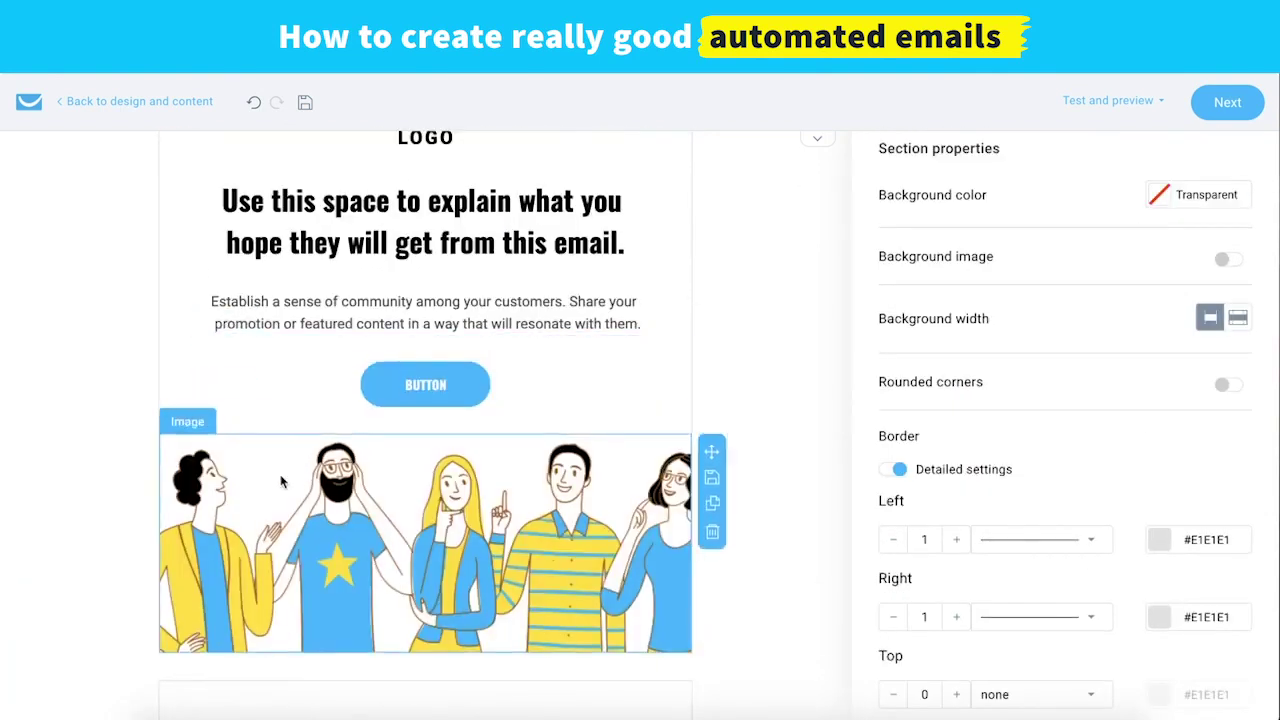
Add the saved section with the website and social media invitation and social icons below the blue button section
scroll(439, 467, "up", 1)
scroll(432, 446, "down", 2)
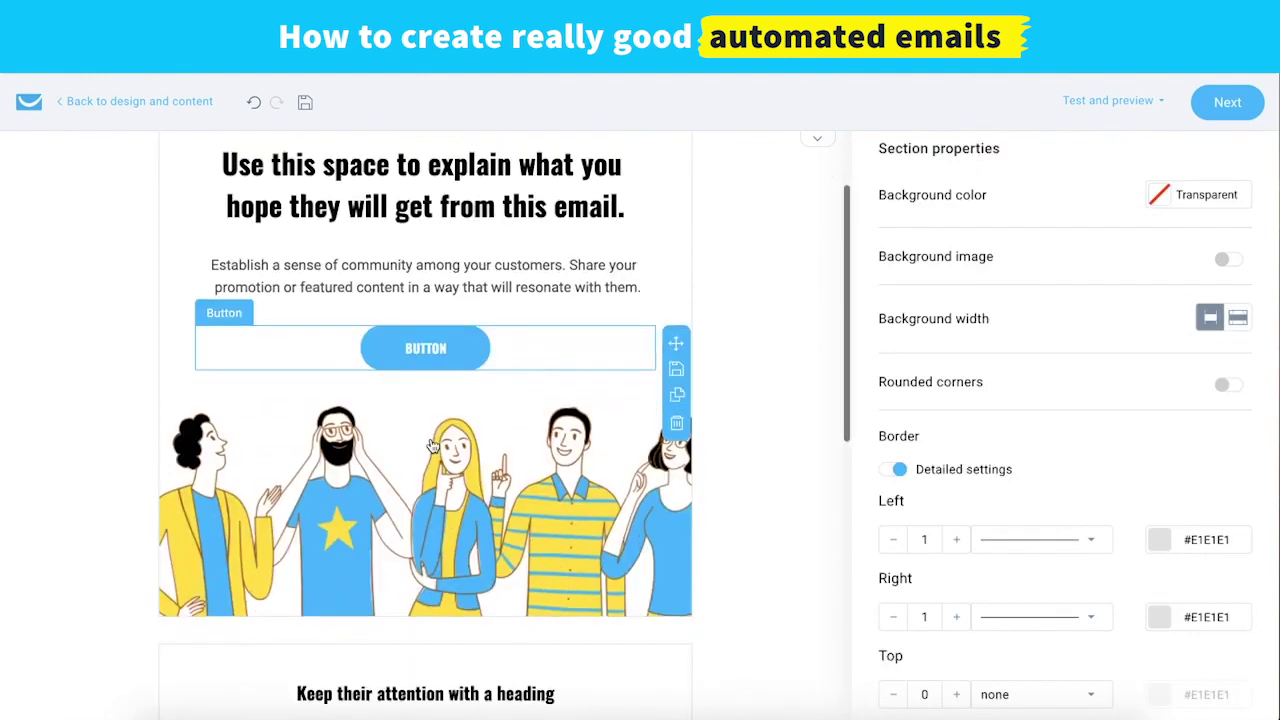
scroll(448, 430, "up", 2)
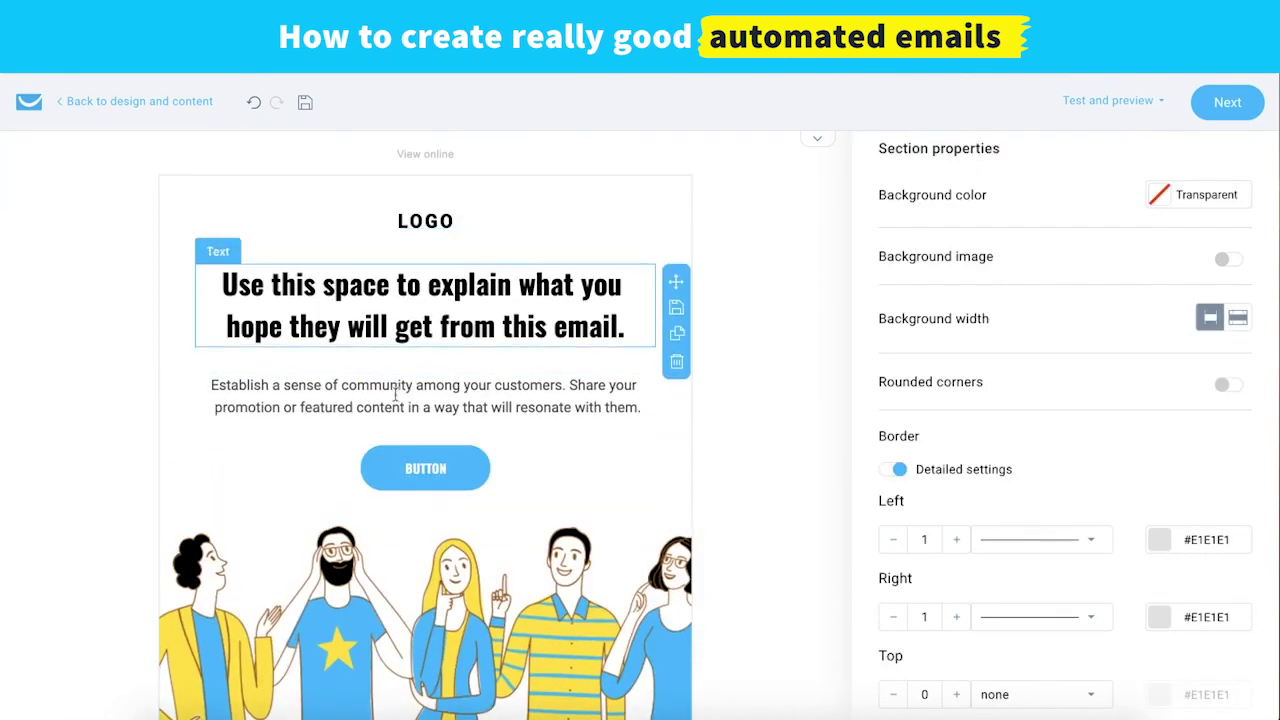
scroll(420, 405, "down", 10)
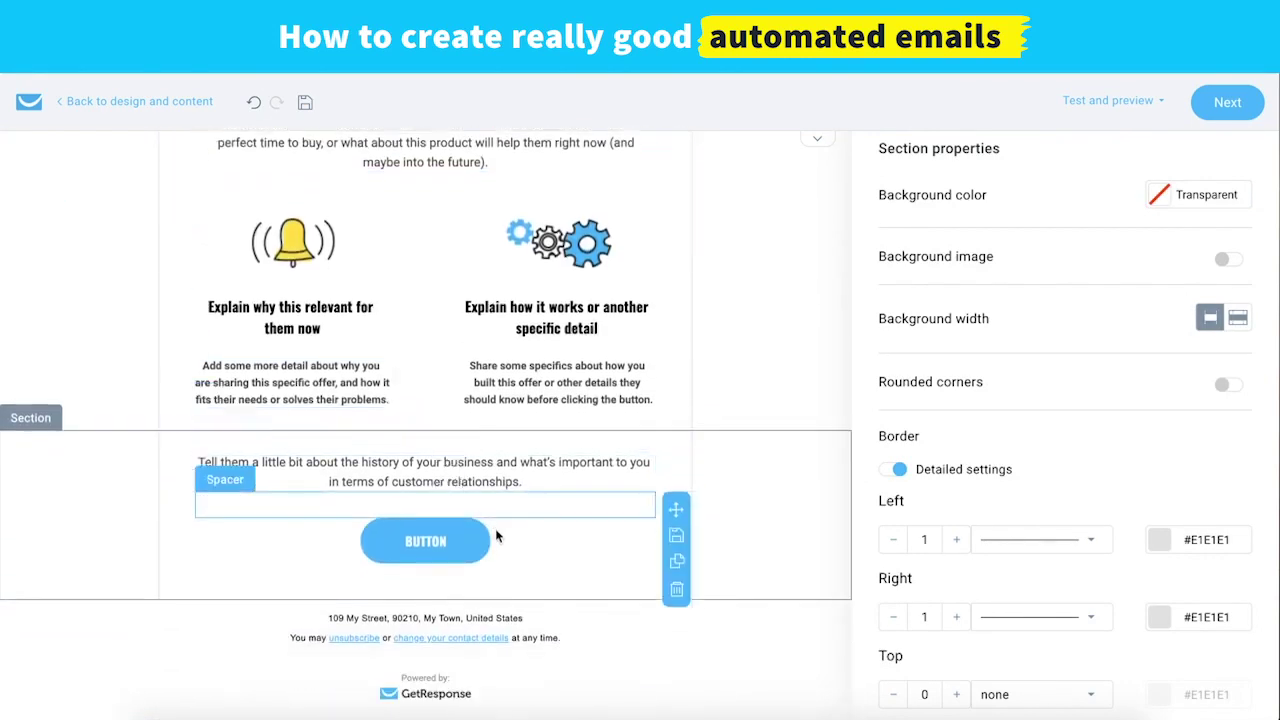
scroll(1113, 472, "down", 3)
scroll(1113, 472, "up", 5)
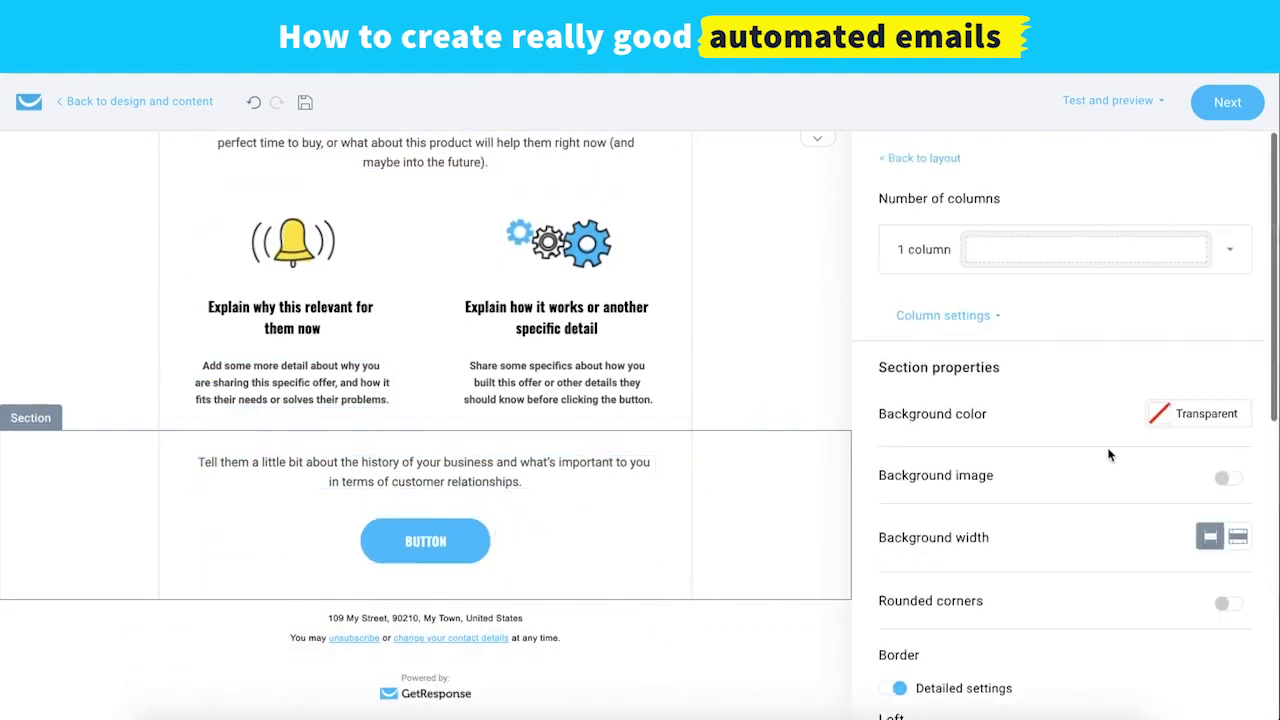
left_click(958, 164)
left_click(912, 650)
scroll(1008, 669, "down", 6)
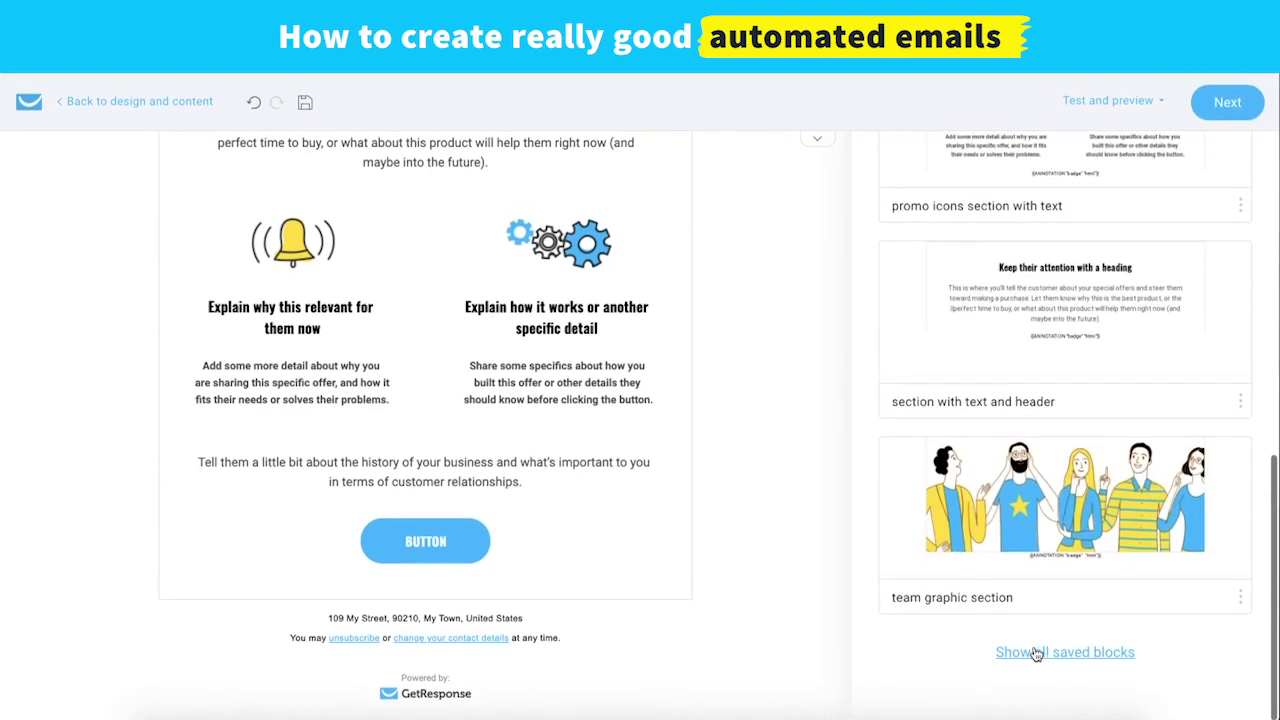
left_click(1034, 641)
scroll(1036, 652, "down", 12)
scroll(1036, 652, "down", 10)
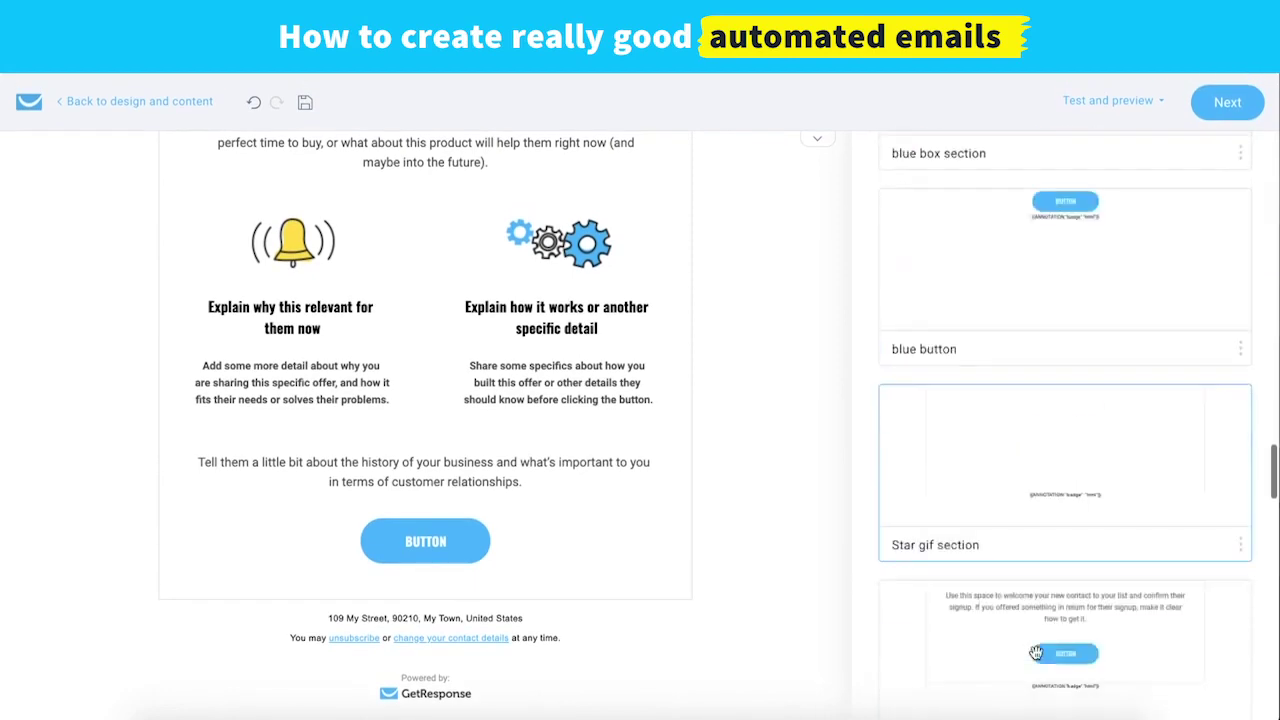
left_click_drag(1116, 501, 514, 628)
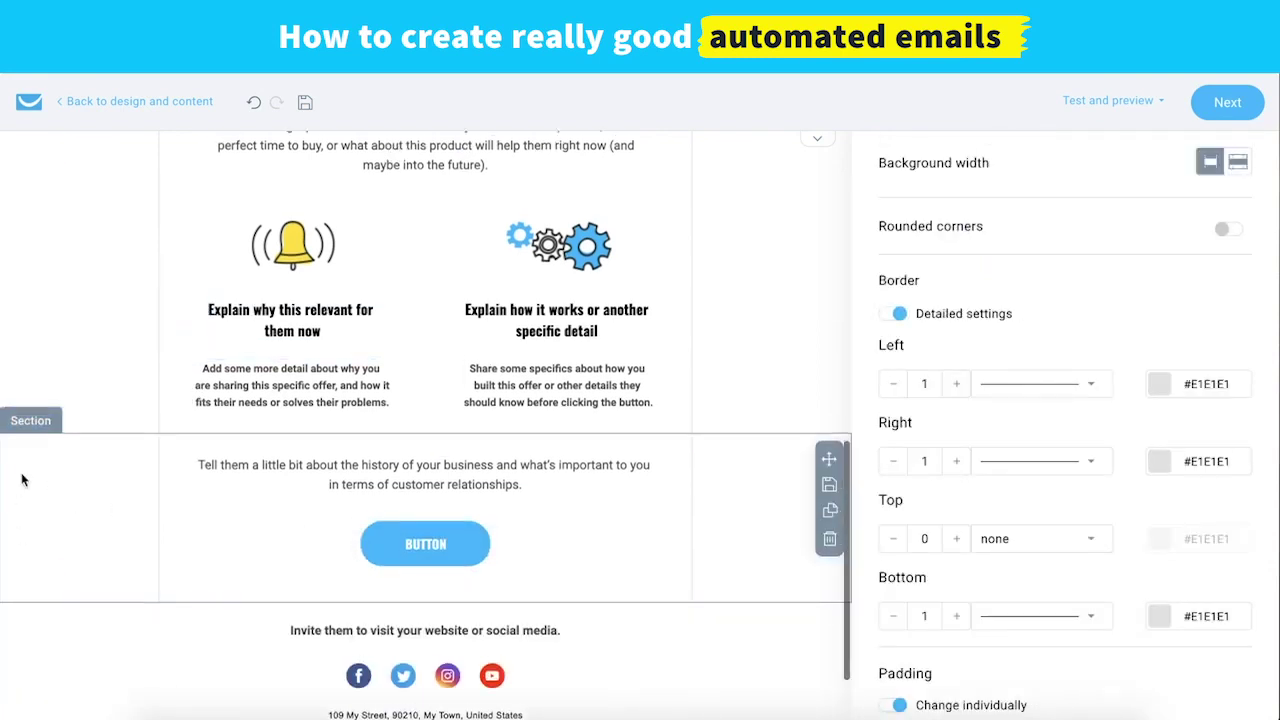
Complete the email design and save the finished promotional message with its current tracking settings
scroll(22, 480, "up", 2)
scroll(25, 490, "up", 5)
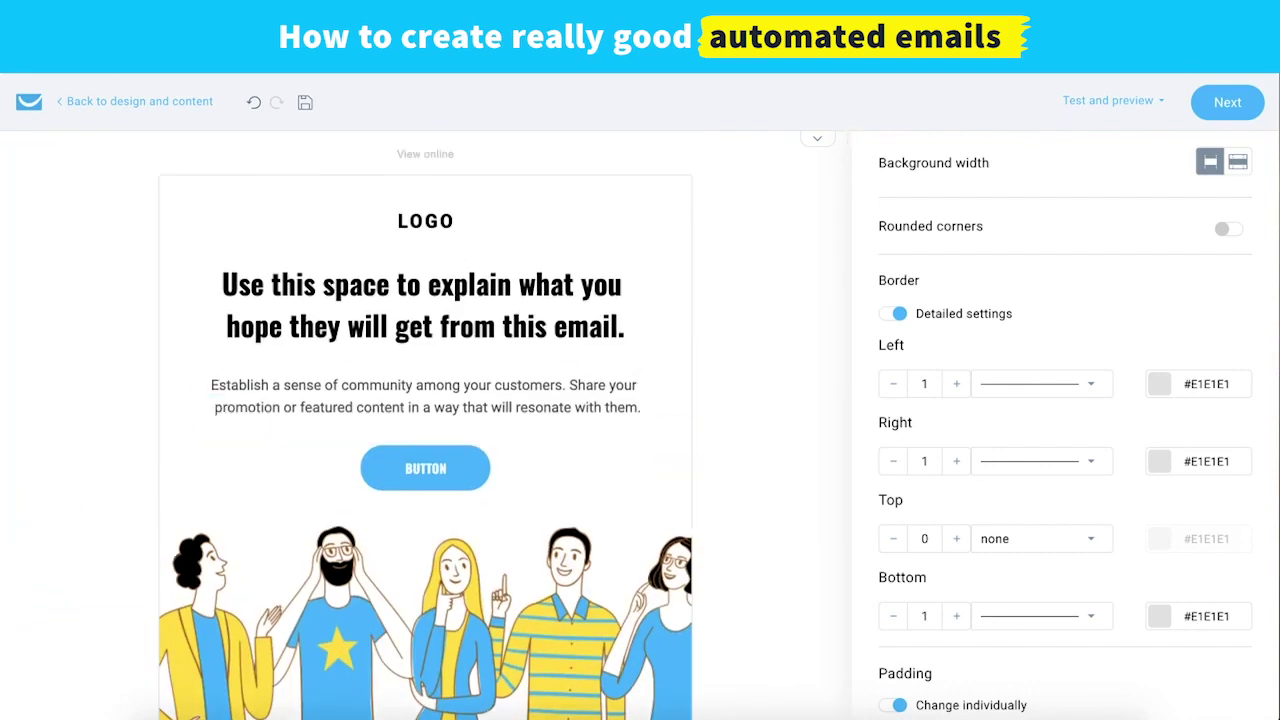
left_click(1231, 105)
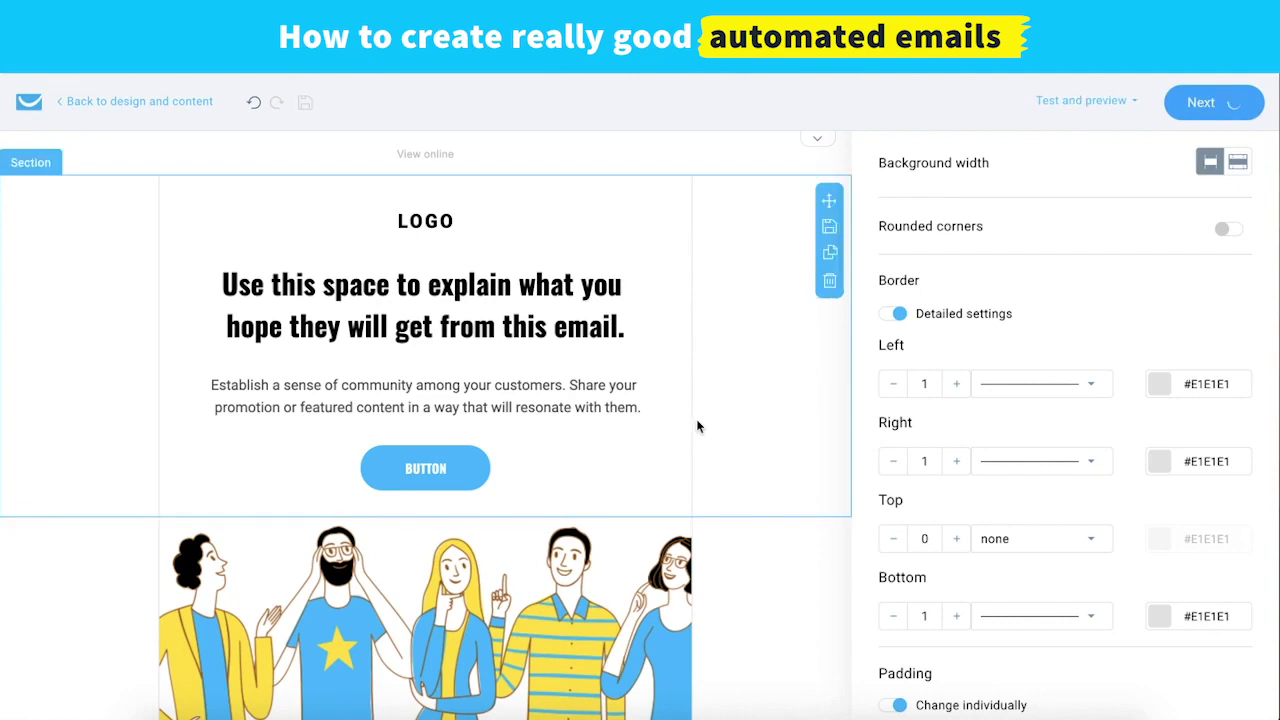
scroll(700, 430, "down", 6)
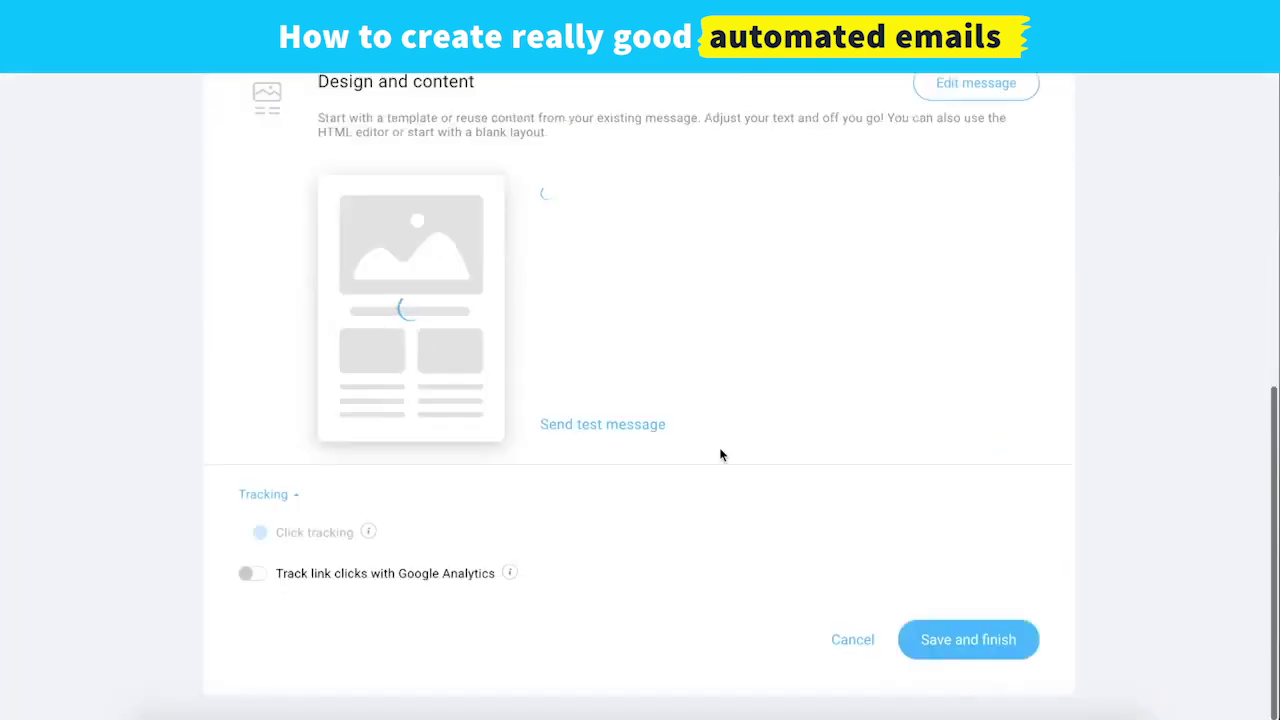
left_click(997, 647)
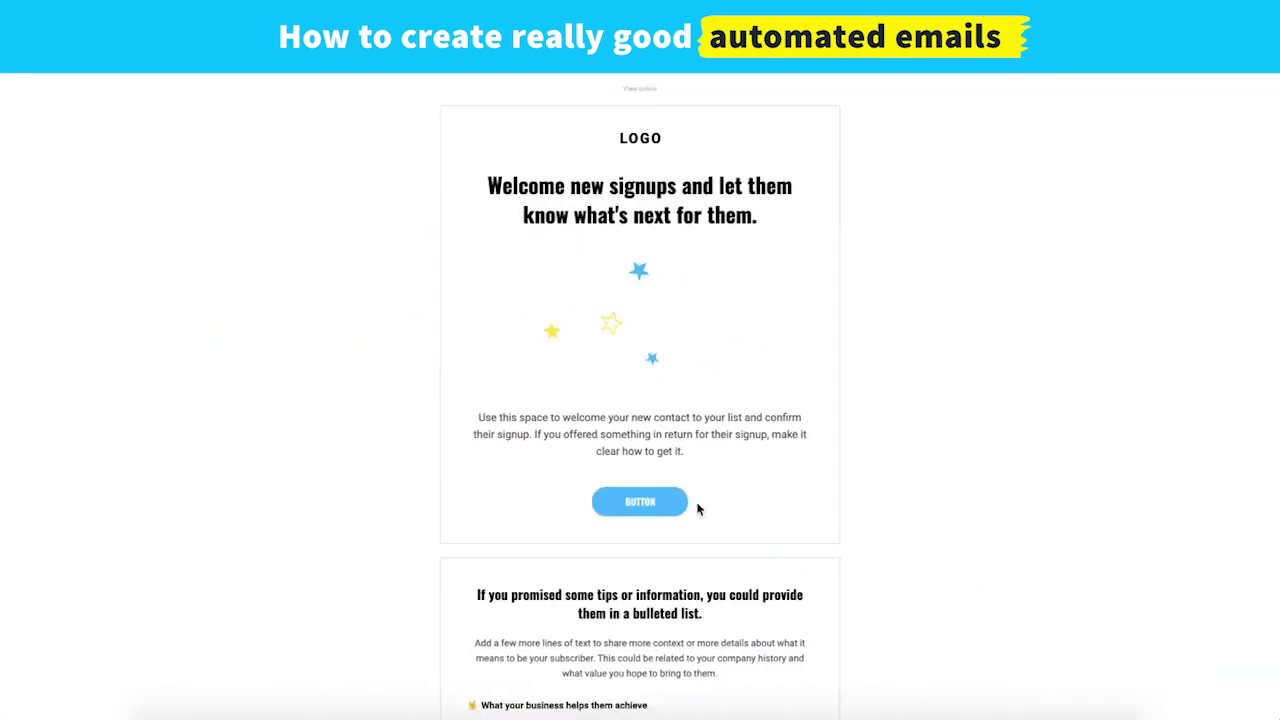
Review the full previews of the completed welcome, educational and promotional emails
scroll(694, 505, "down", 2)
scroll(690, 505, "up", 3)
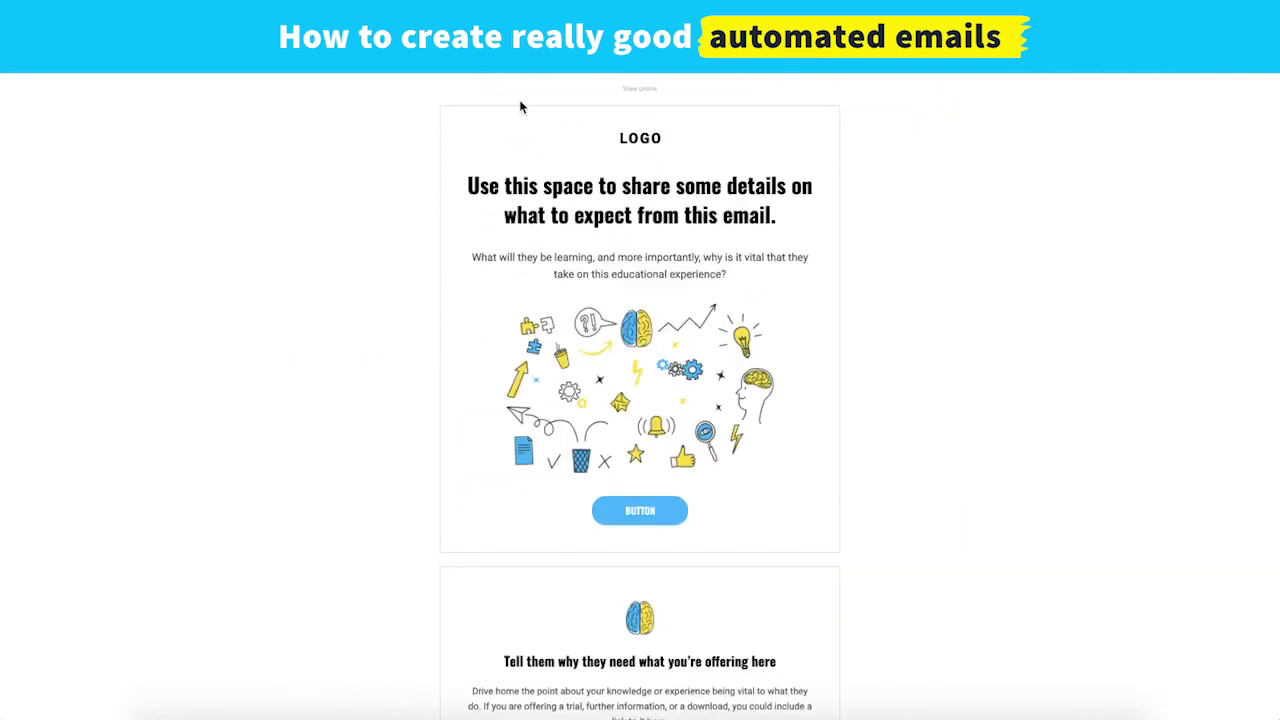
scroll(397, 310, "down", 10)
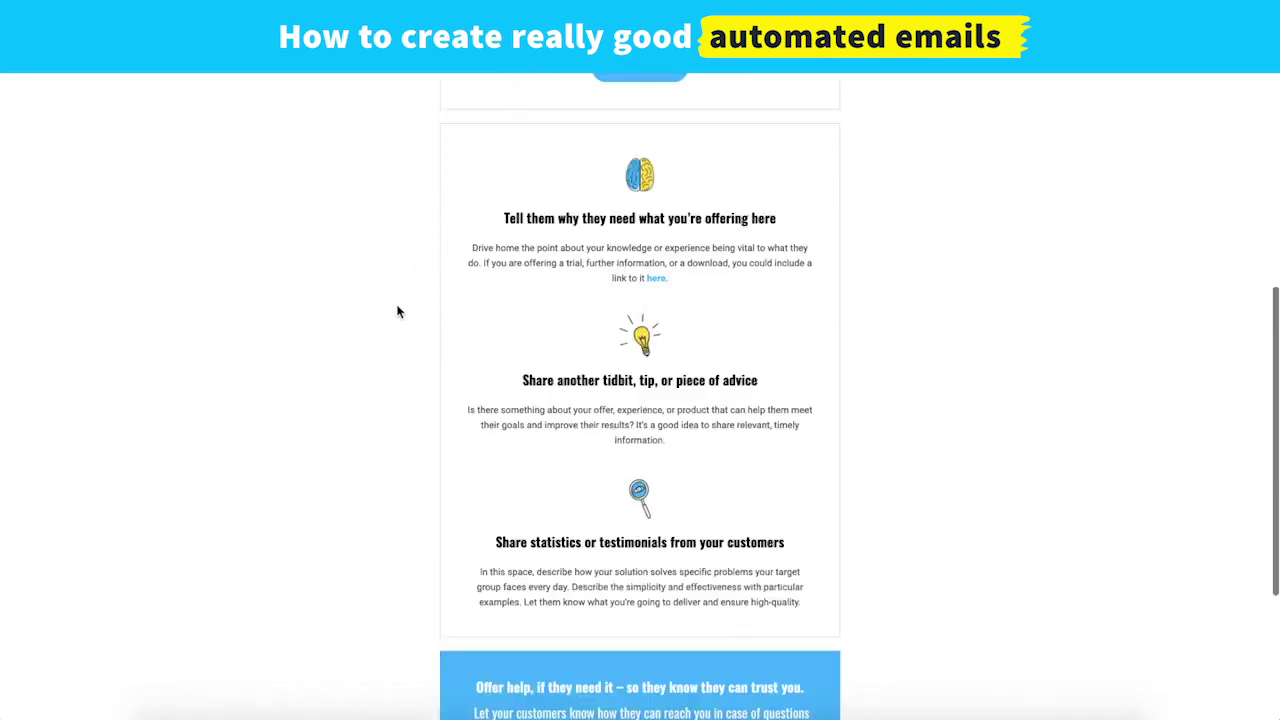
scroll(397, 312, "up", 10)
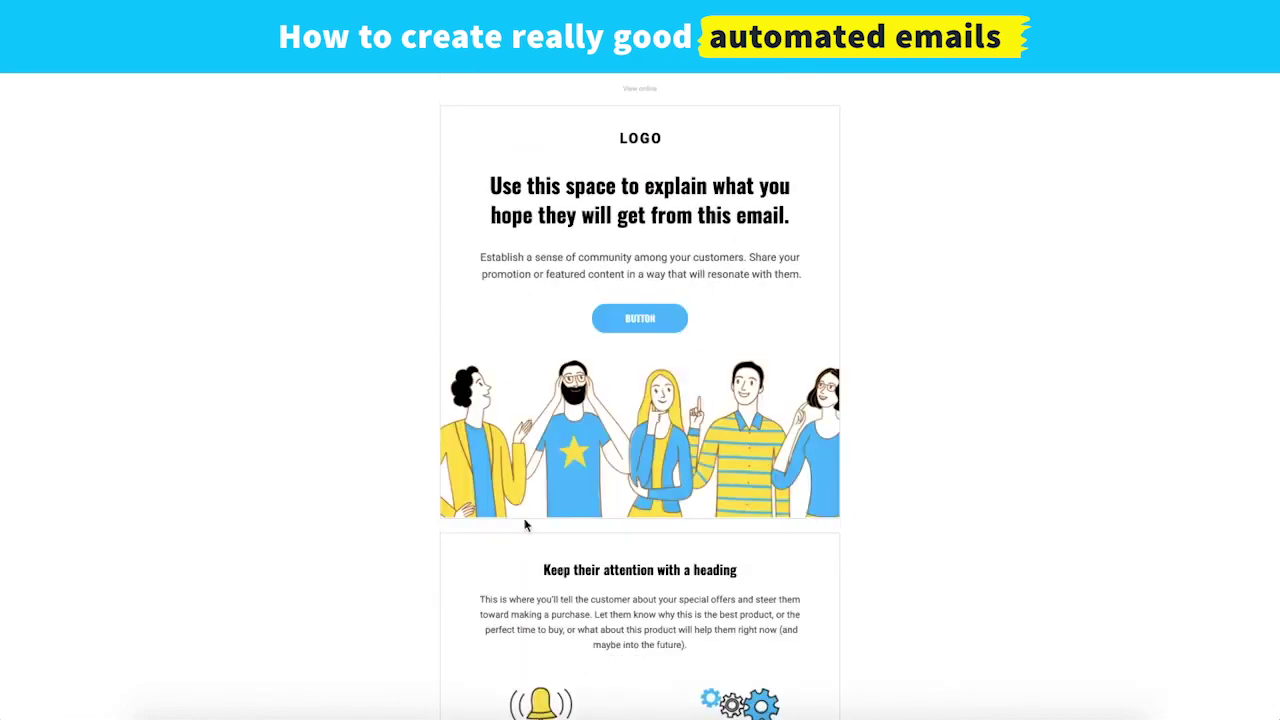
scroll(523, 523, "down", 5)
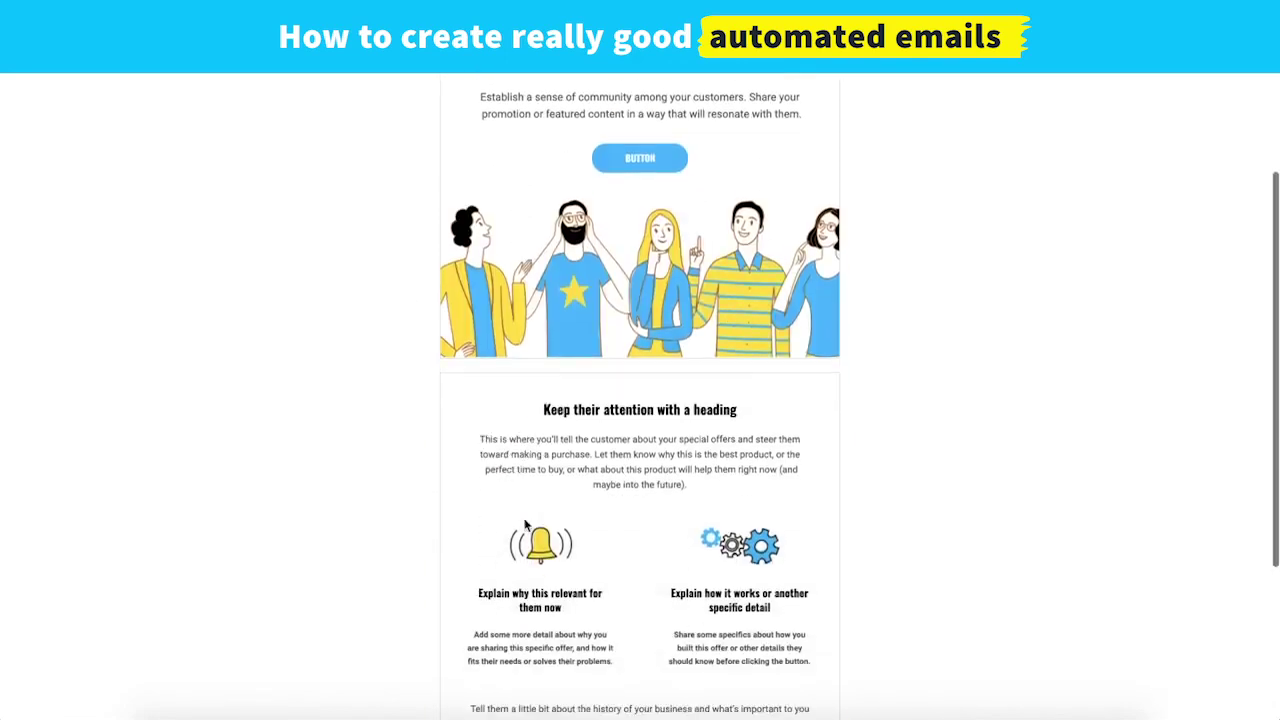
scroll(286, 443, "up", 4)
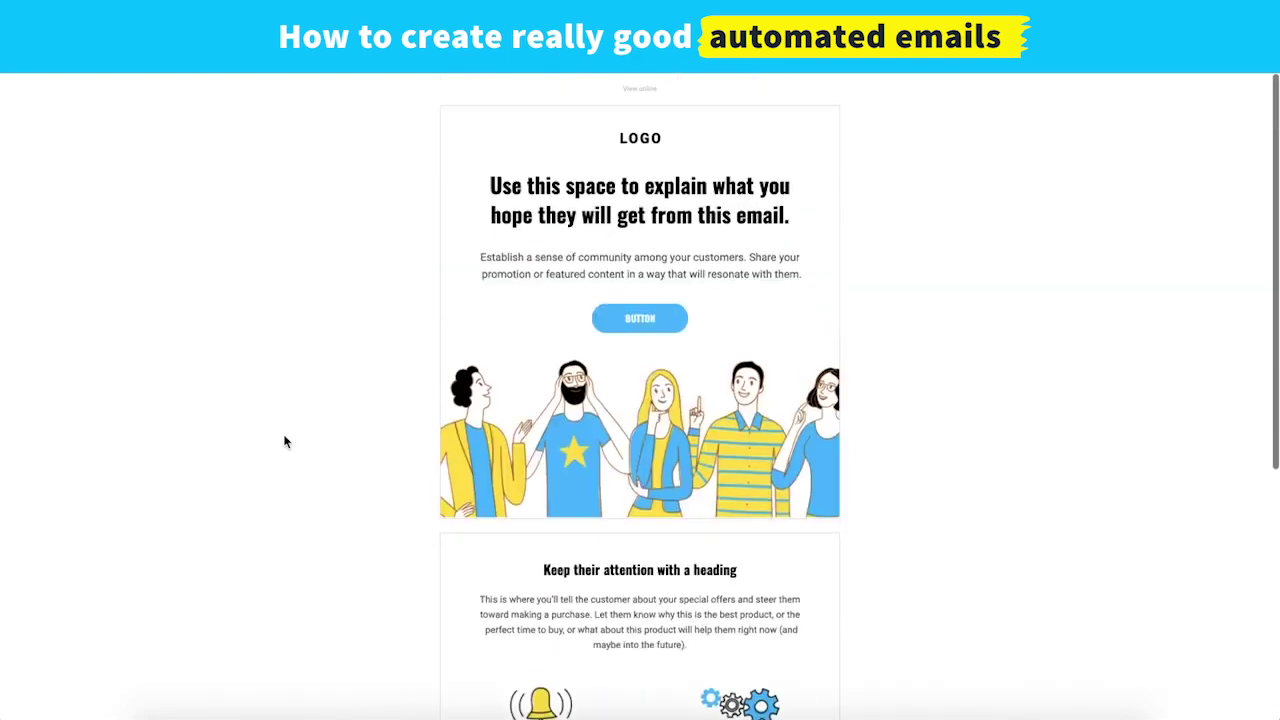